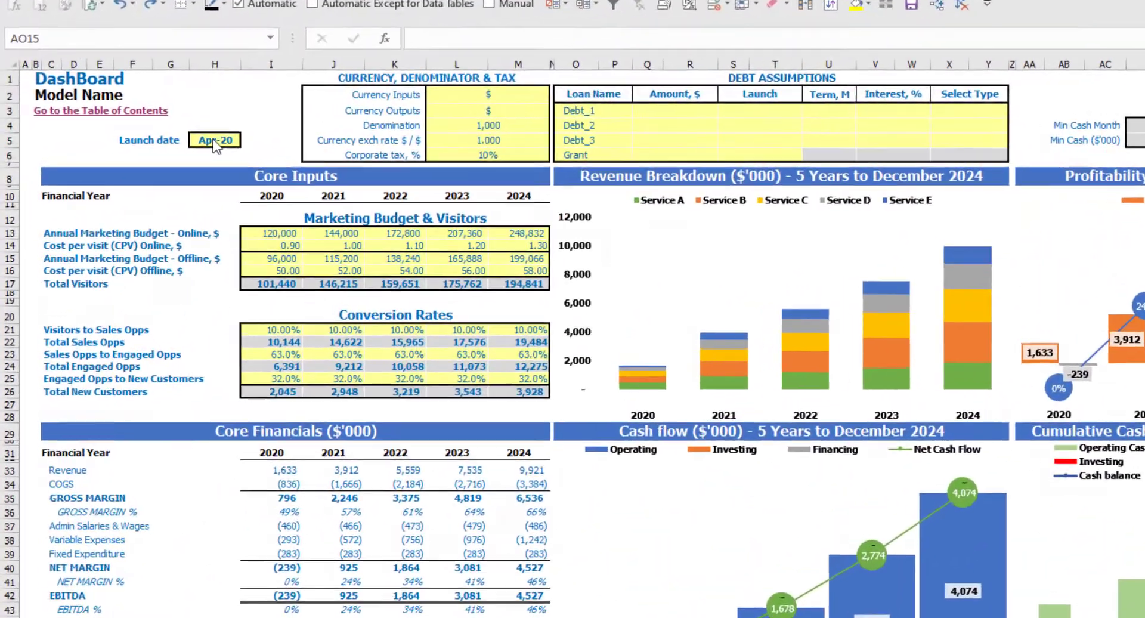
# Set the business launch date to May-20.
pyautogui.click(154, 142)
pyautogui.click(256, 140)
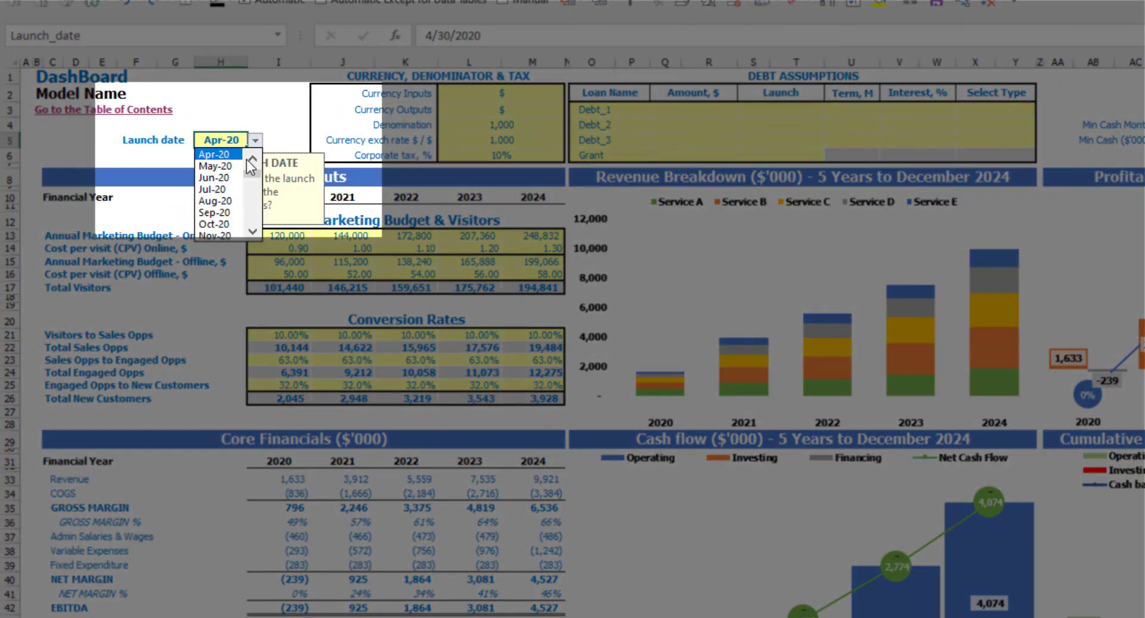
pyautogui.click(229, 168)
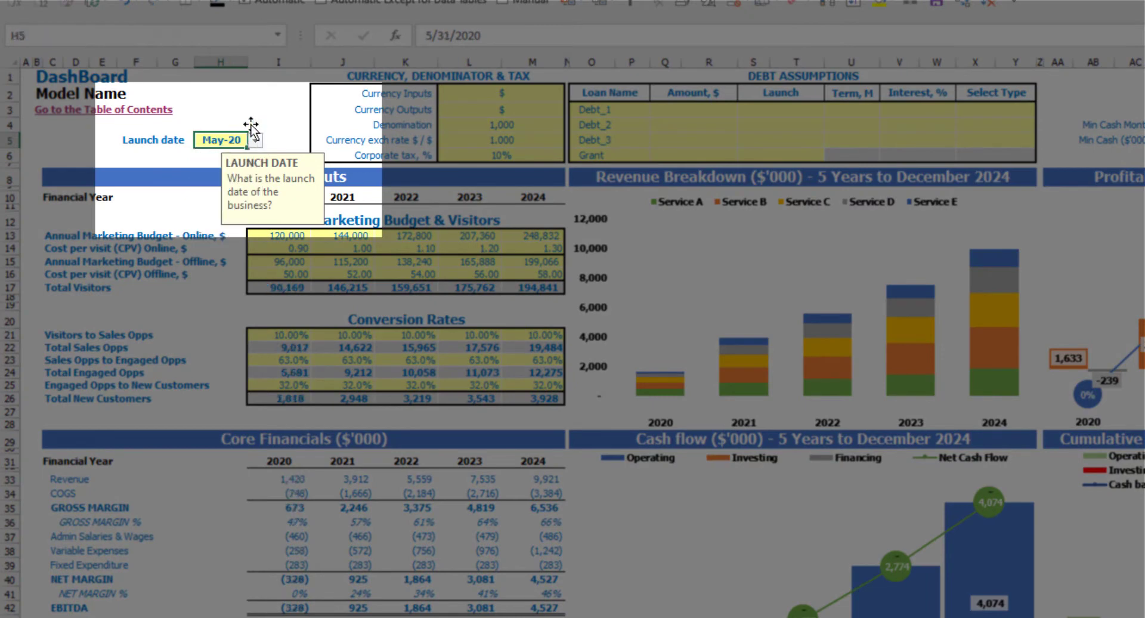
pyautogui.click(246, 100)
pyautogui.click(229, 142)
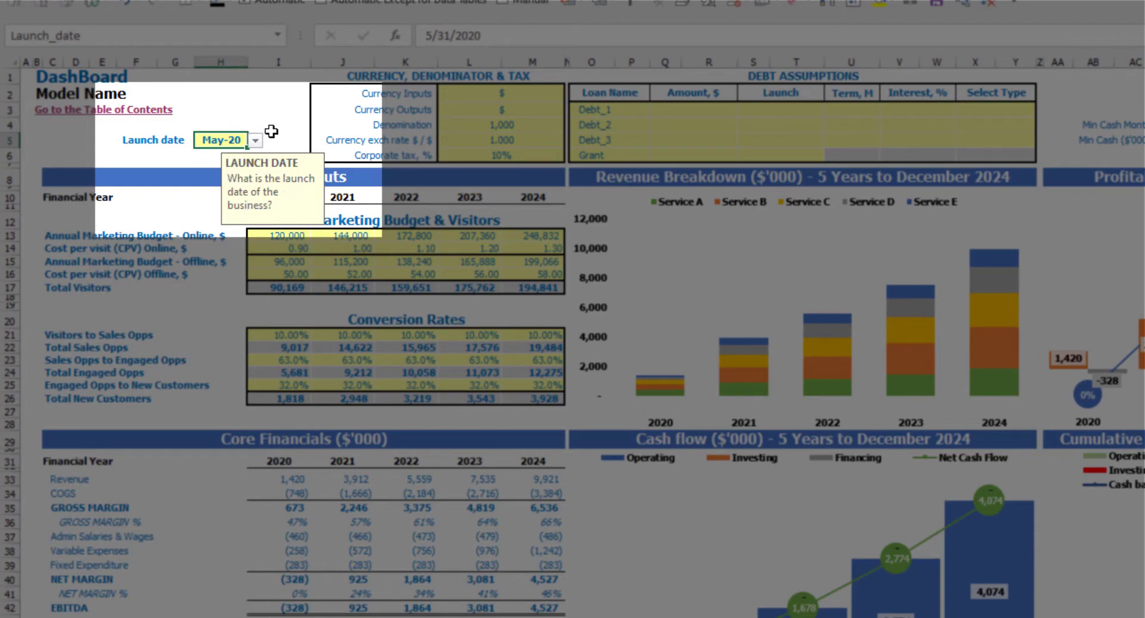
pyautogui.click(153, 154)
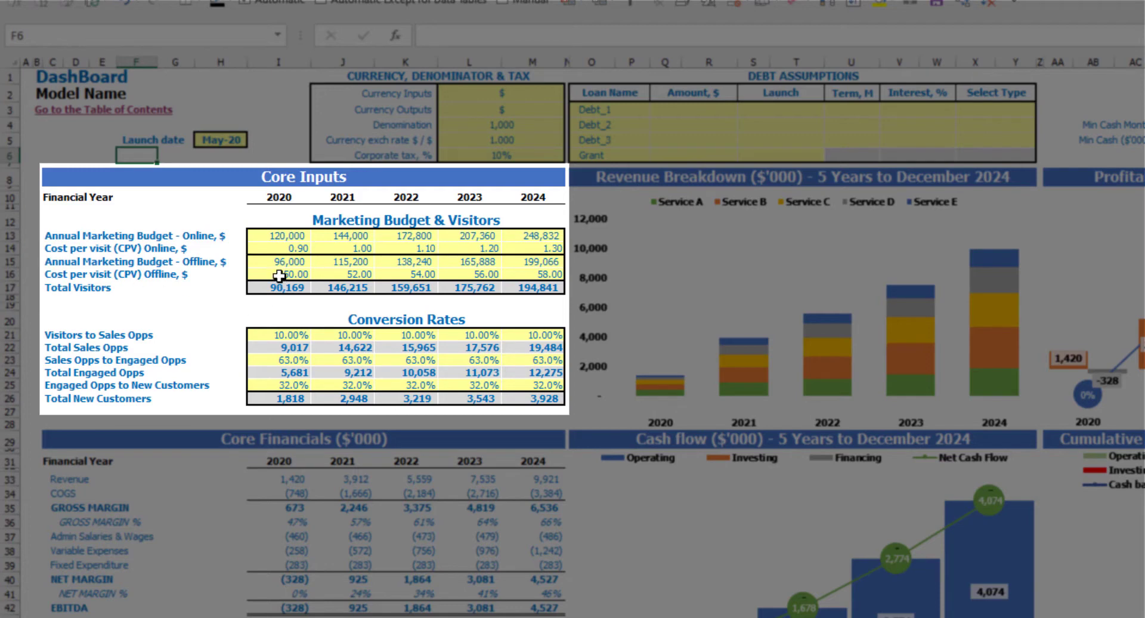
# Clear the offline marketing budget and offline cost per visit for 2020 to 2024, and undo the deletion.
pyautogui.moveTo(280, 270); pyautogui.dragTo(536, 255)
pyautogui.press('Delete')
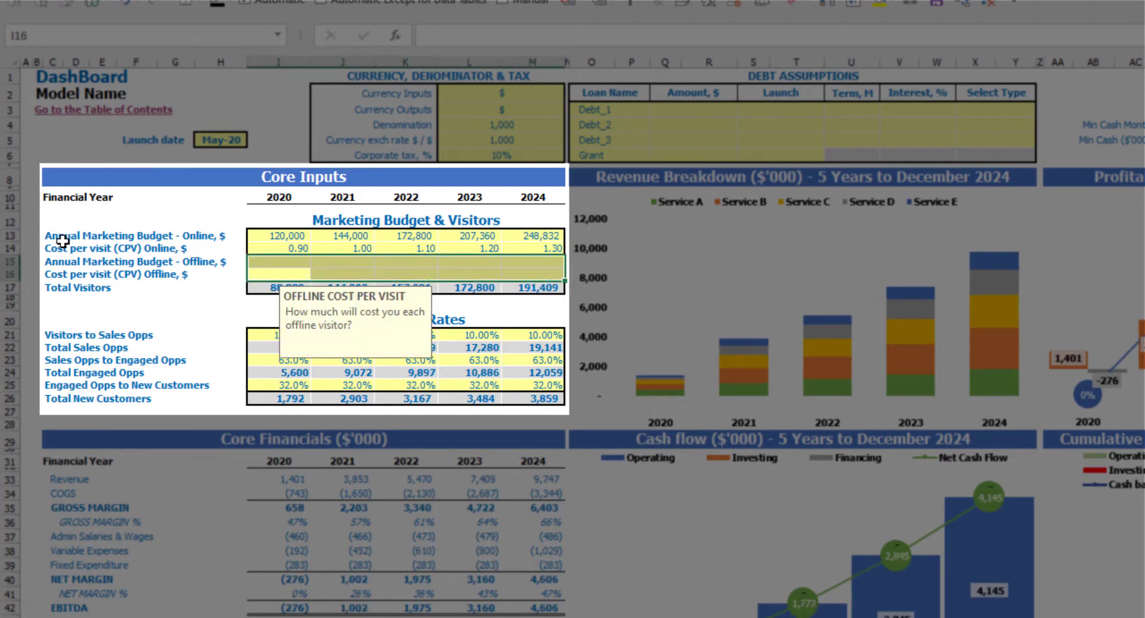
pyautogui.hotkey('ctrl', 'z')
pyautogui.click(239, 335)
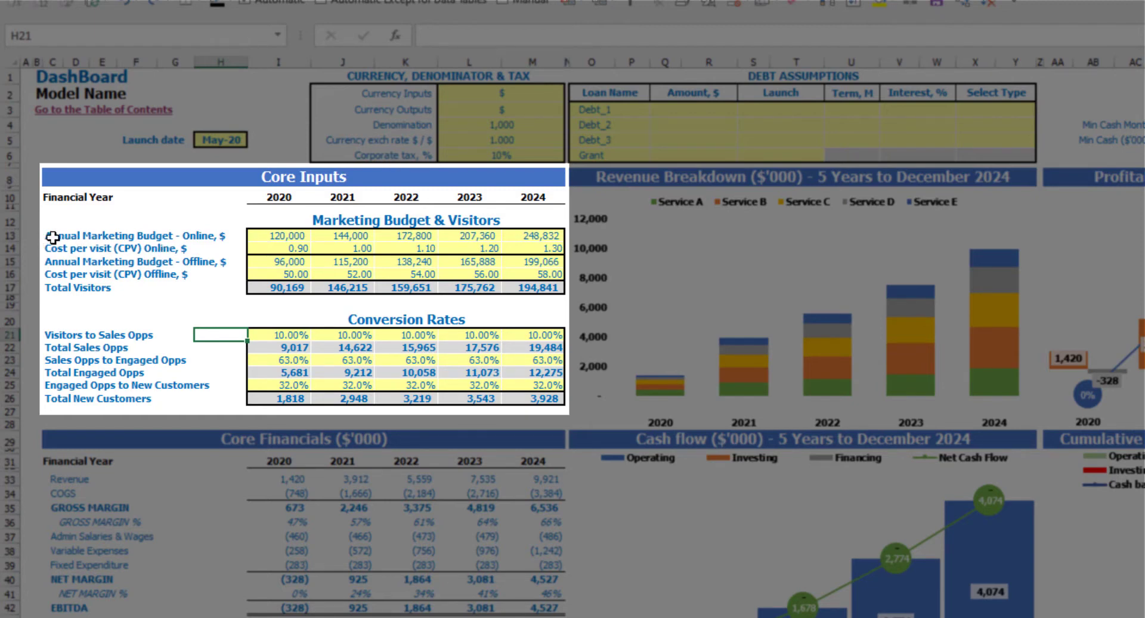
# Set the 2020 online marketing budget to 100,000 and calculate the 2021 budget as the 2020 budget plus 20,000.
pyautogui.click(279, 239)
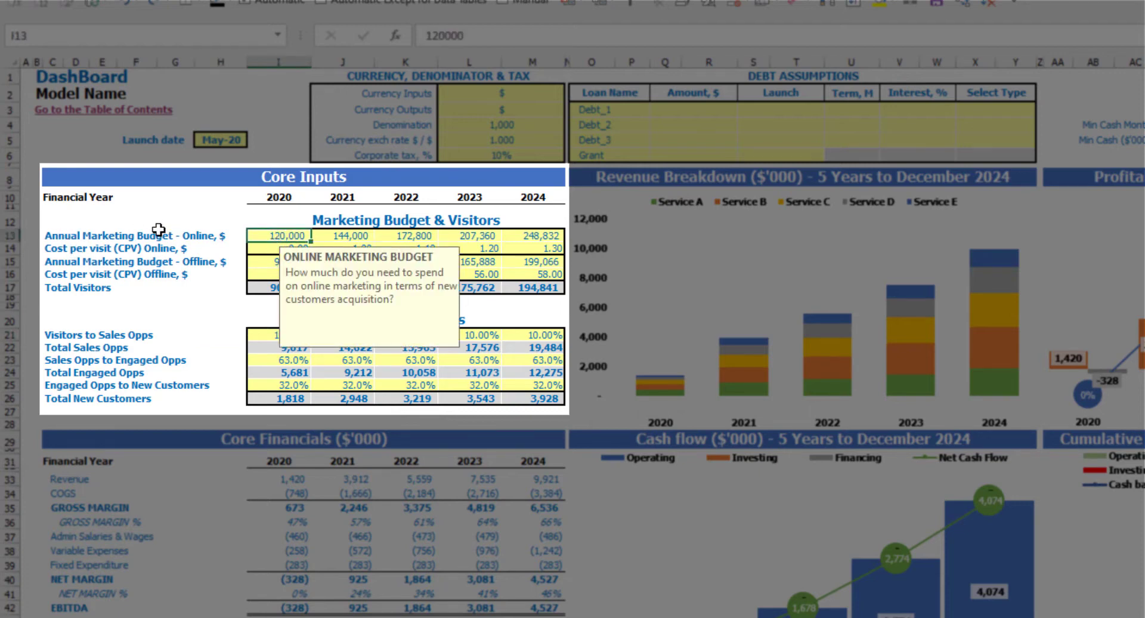
pyautogui.write('10')
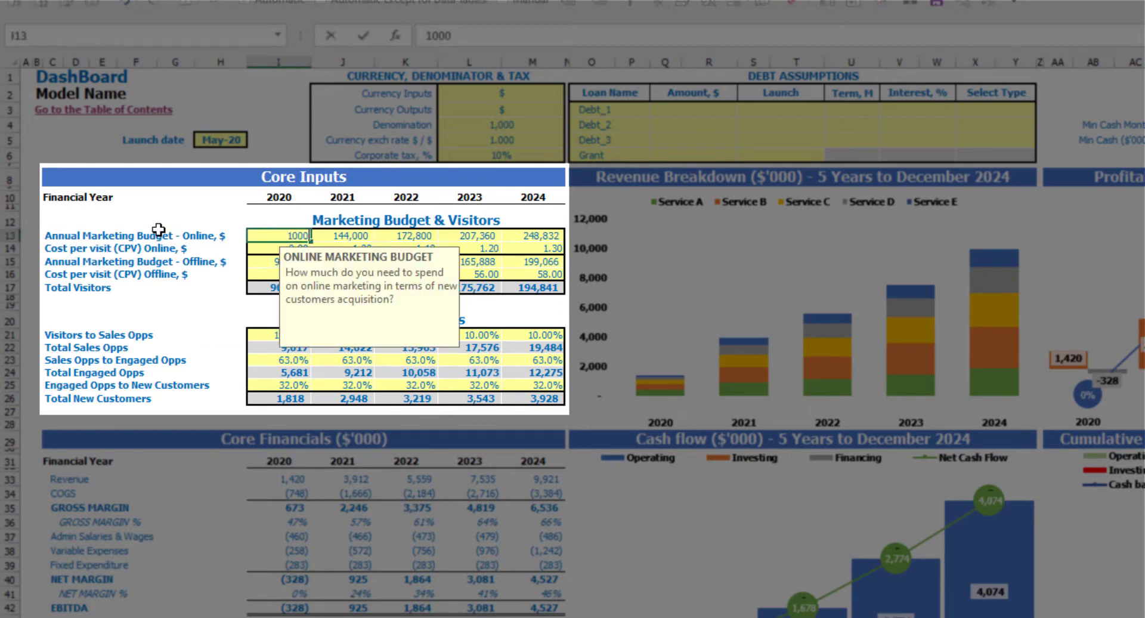
pyautogui.press('Tab')
pyautogui.write('=')
pyautogui.press('Left')
pyautogui.write('+')
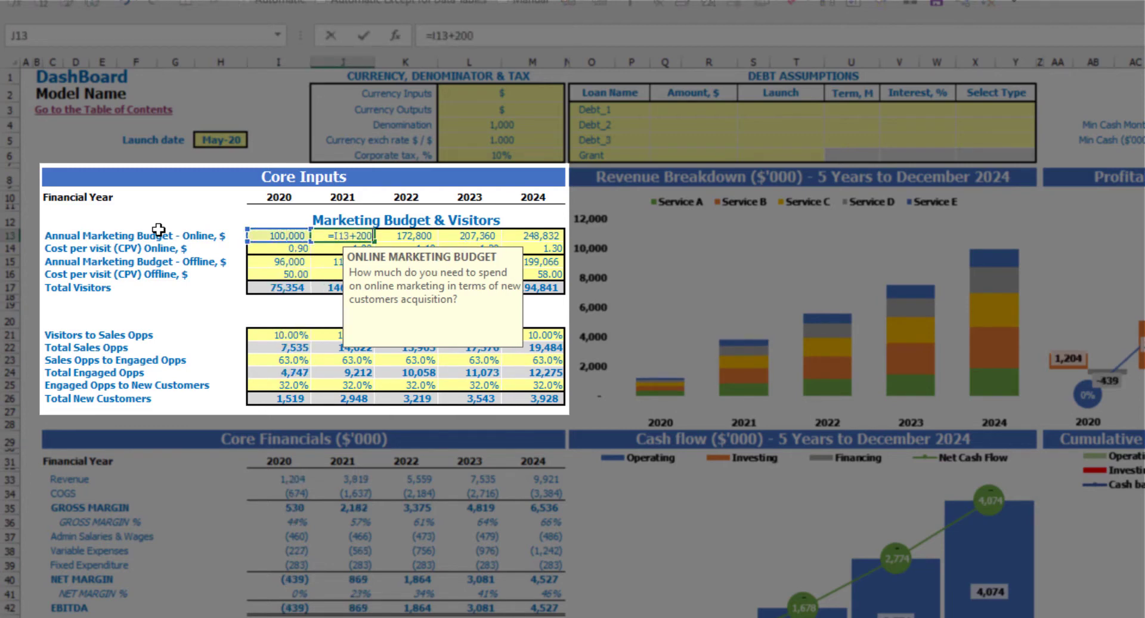
pyautogui.write('20000')
pyautogui.press('Return')
# Copy the 2021 online marketing budget formula to 2022, 2023 and 2024.
pyautogui.press('Up')
pyautogui.hotkey('ctrl', 'c')
pyautogui.press('Right')
pyautogui.hotkey('shift', 'Right')
pyautogui.hotkey('shift', 'Right')
pyautogui.hotkey('ctrl', 'v')
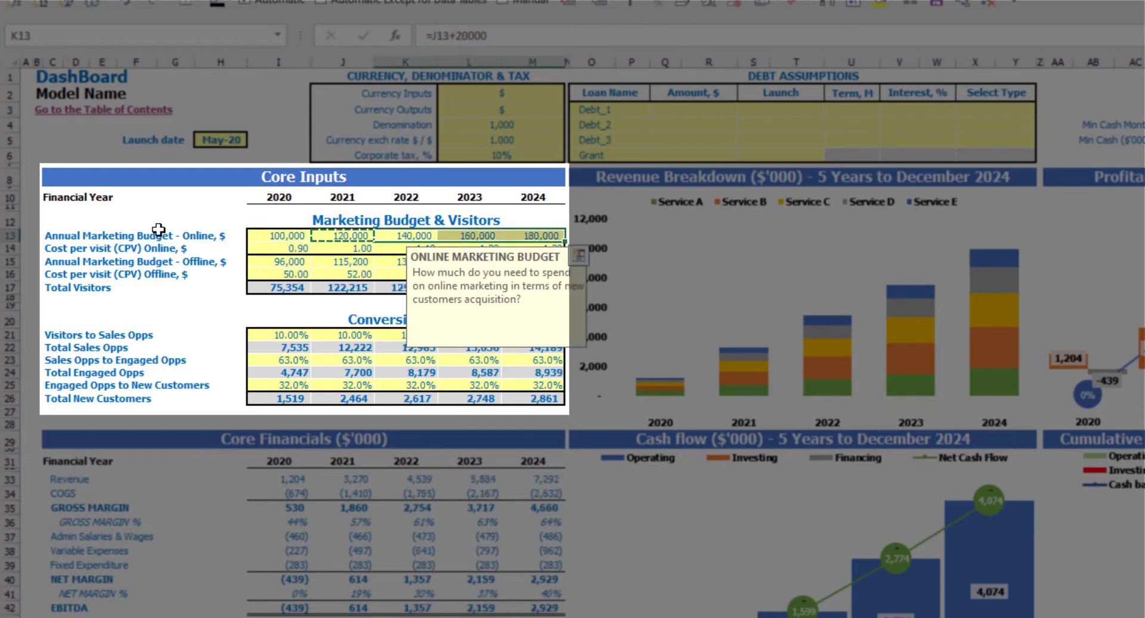
pyautogui.click(155, 222)
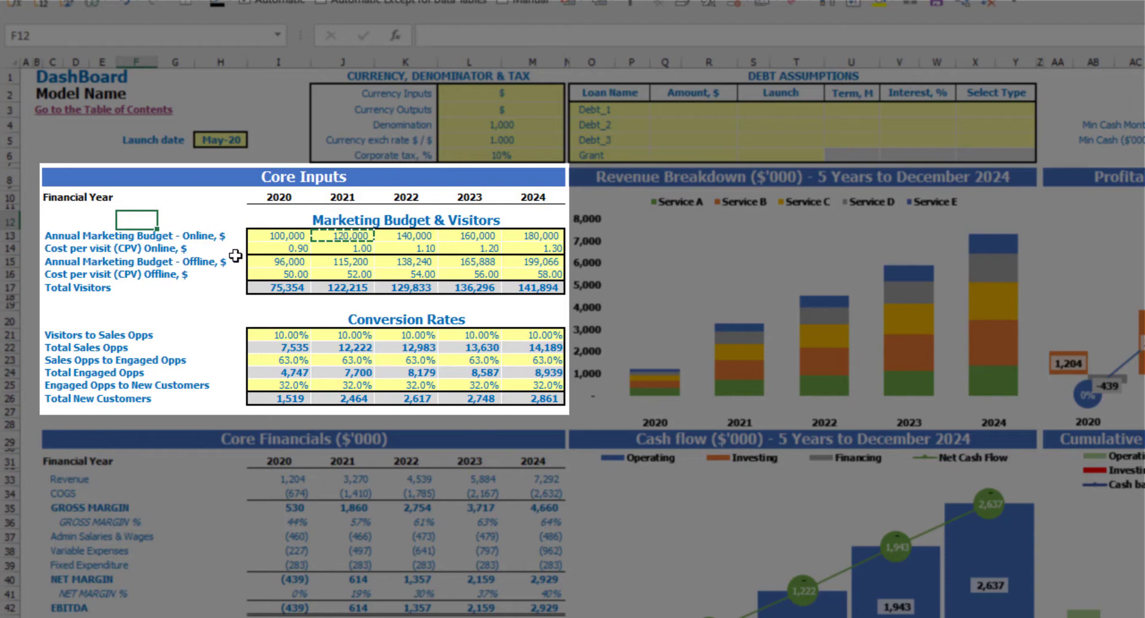
# Set the online cost per visit for 2020 to 2024 to 1, 1.2, 1.4, 1.6 and 1.8.
pyautogui.click(263, 249)
pyautogui.write('1')
pyautogui.press('Tab')
pyautogui.write('1.2')
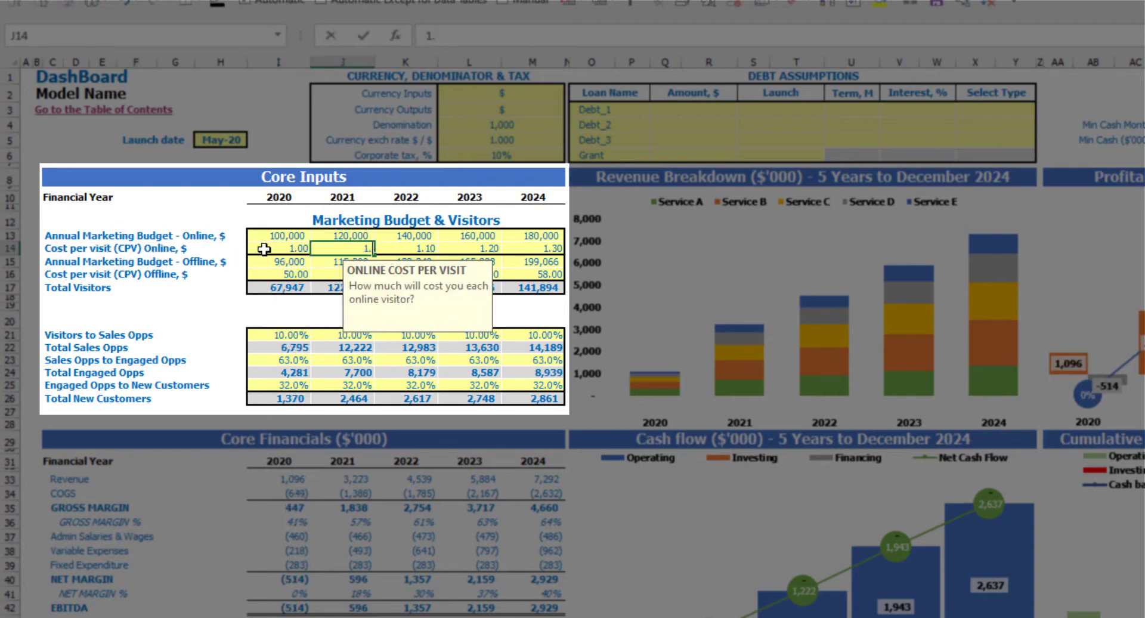
pyautogui.press('Tab')
pyautogui.write('1.4')
pyautogui.press('Tab')
pyautogui.write('1.6')
pyautogui.press('Tab')
pyautogui.write('1.8')
pyautogui.press('Return')
pyautogui.click(213, 217)
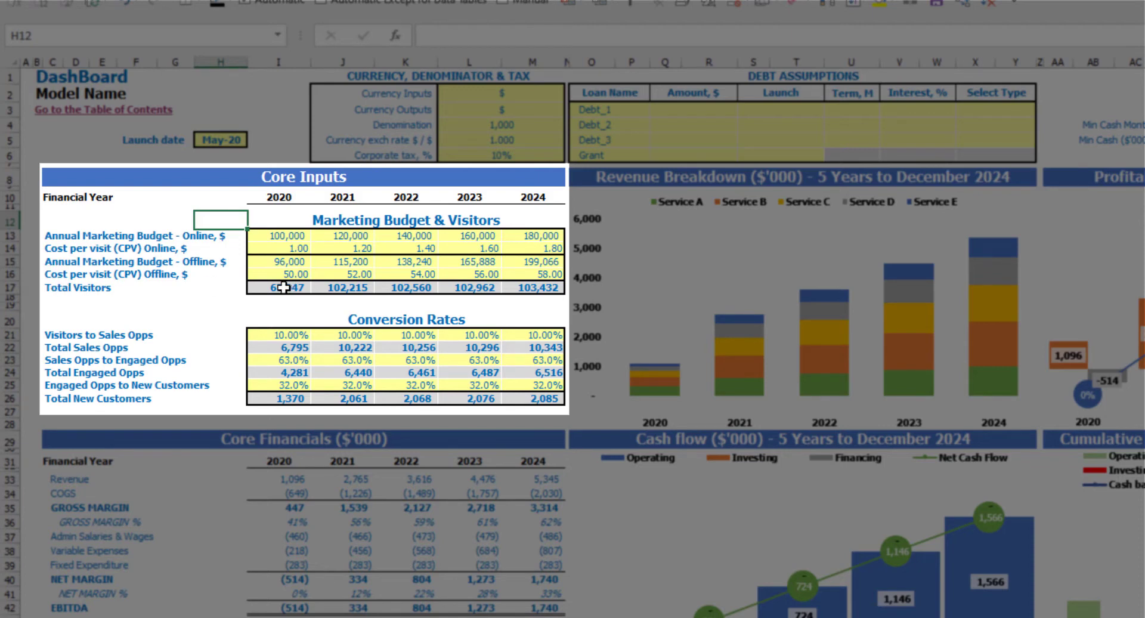
# Review the Total Visitors for all five years and the conversion rate rows of the sales funnel.
pyautogui.moveTo(283, 287); pyautogui.dragTo(525, 291)
pyautogui.click(221, 298)
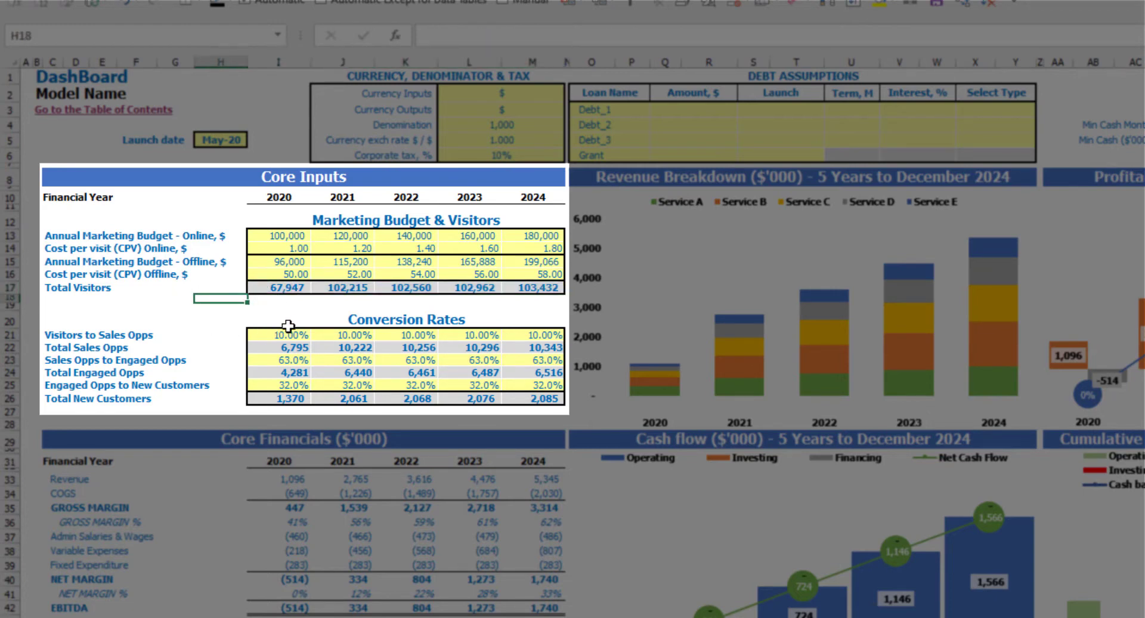
pyautogui.click(46, 334)
pyautogui.click(53, 359)
pyautogui.click(54, 374)
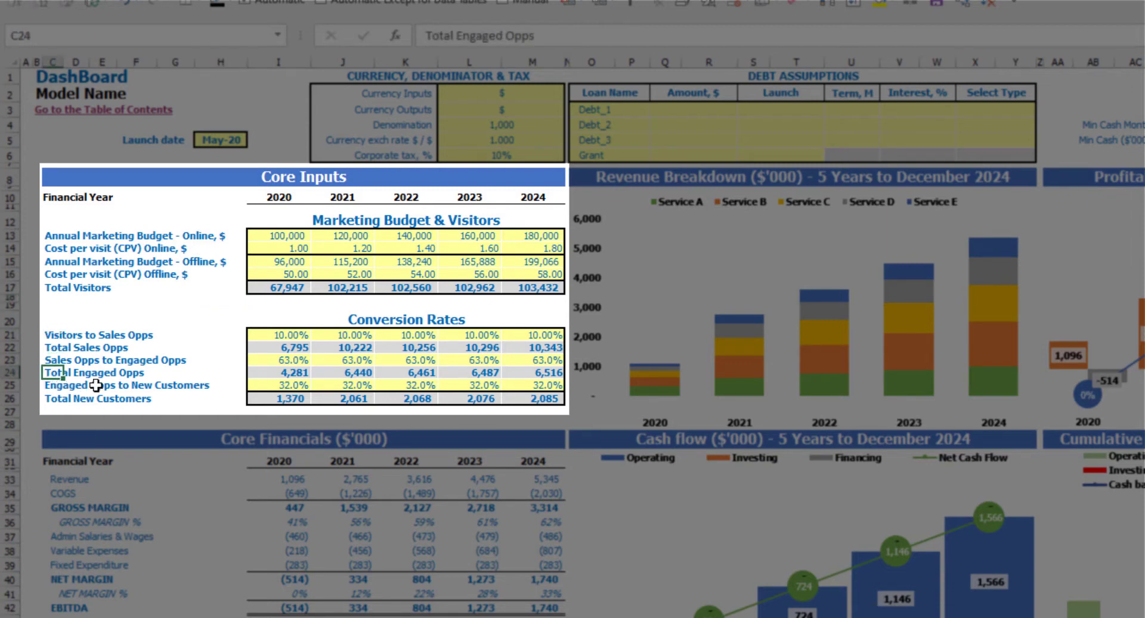
pyautogui.click(48, 335)
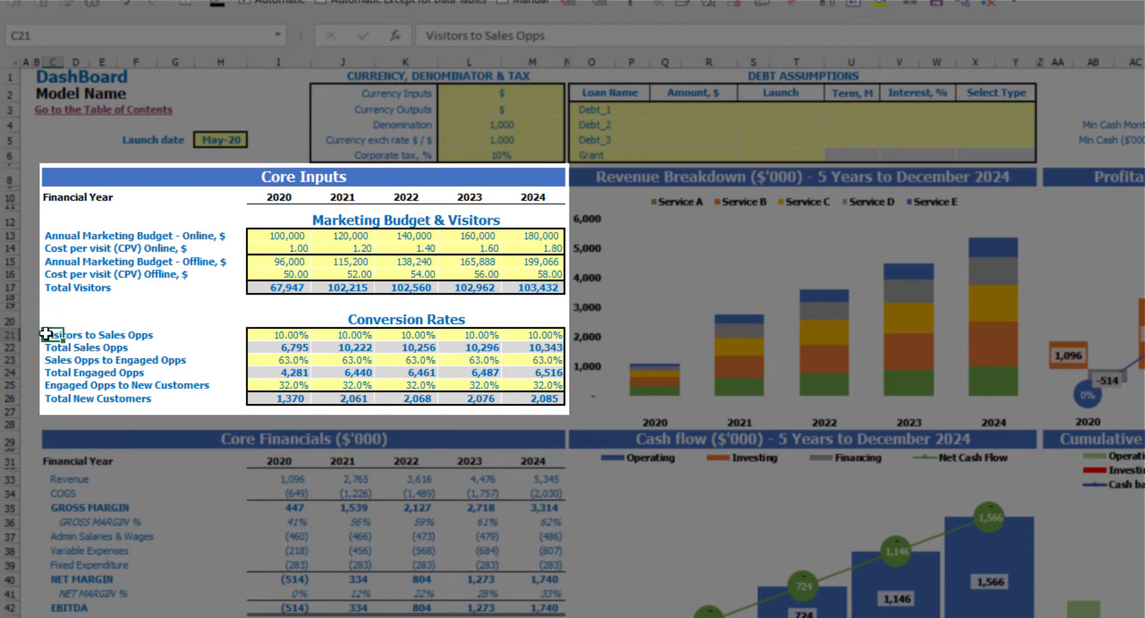
# Set the 2020 Visitors to Sales Opps conversion rate to 50%.
pyautogui.click(273, 334)
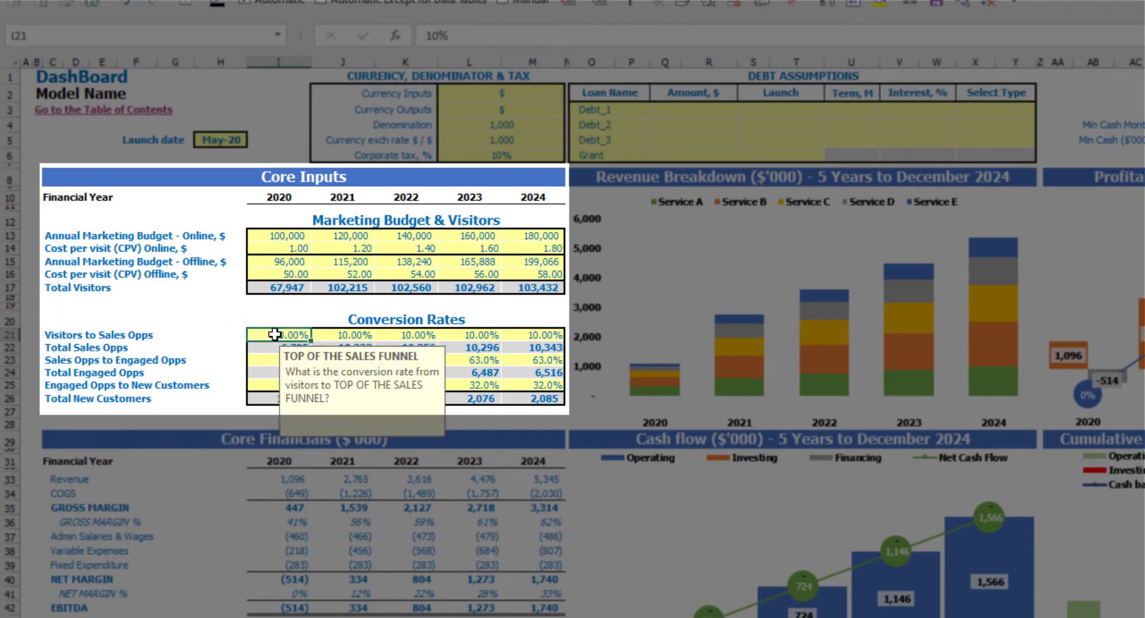
pyautogui.write('50%')
pyautogui.press('Return')
pyautogui.press('Up')
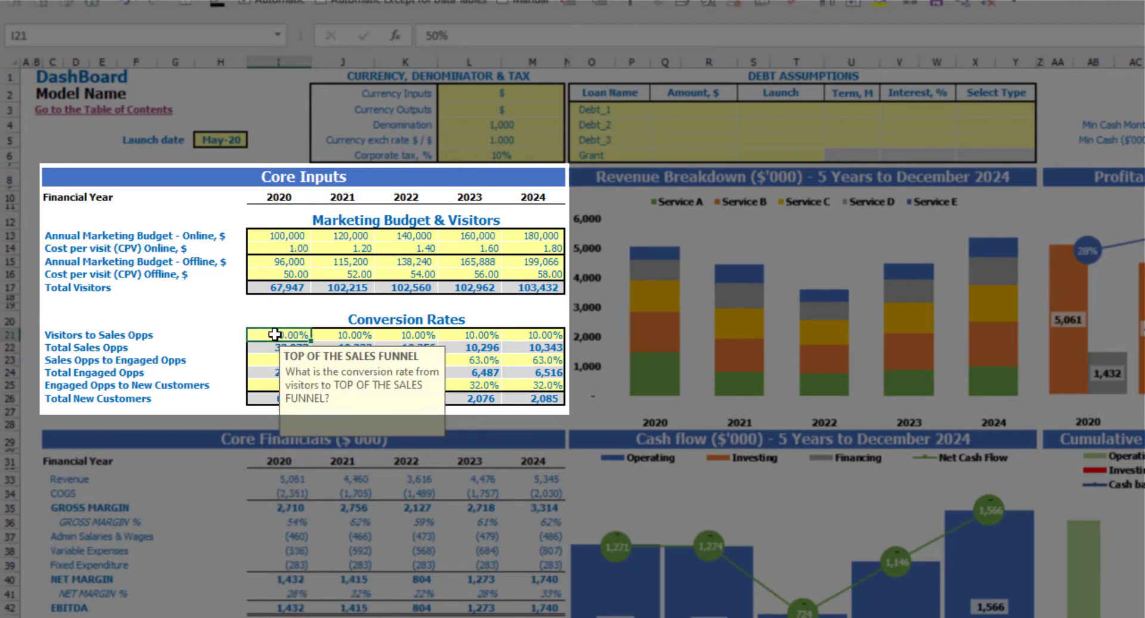
# Set the Visitors to Sales Opps conversion rates for 2021 to 2024 to 52%, 54%, 56% and 58%.
pyautogui.press('Right')
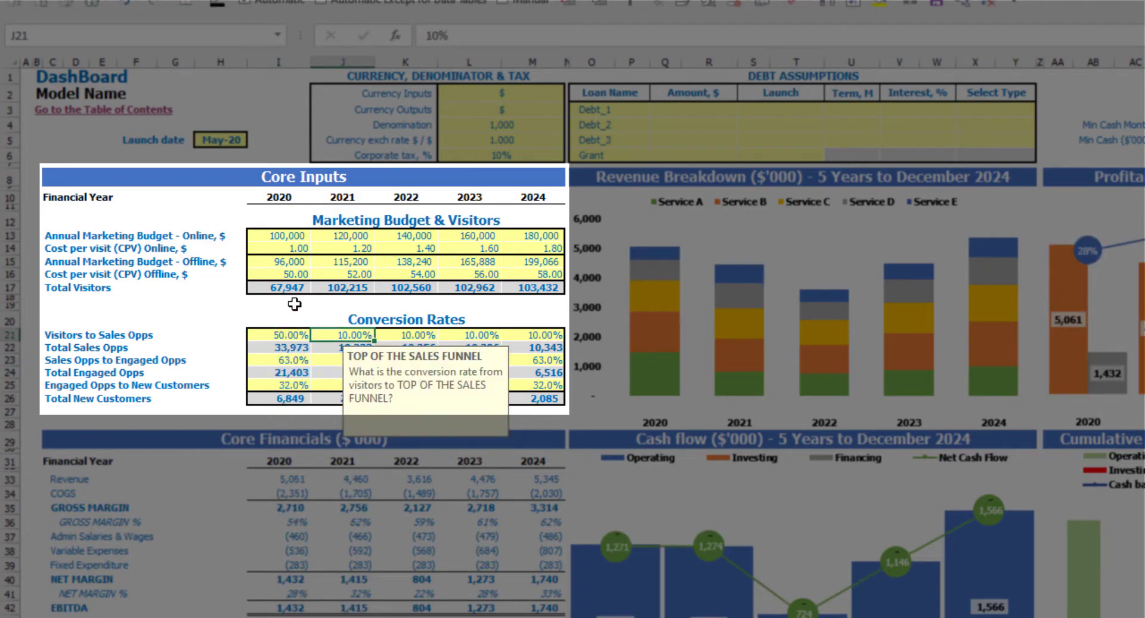
pyautogui.write('52%')
pyautogui.press('Tab')
pyautogui.write('54%')
pyautogui.press('Tab')
pyautogui.write('56')
pyautogui.press('Tab')
pyautogui.write('5')
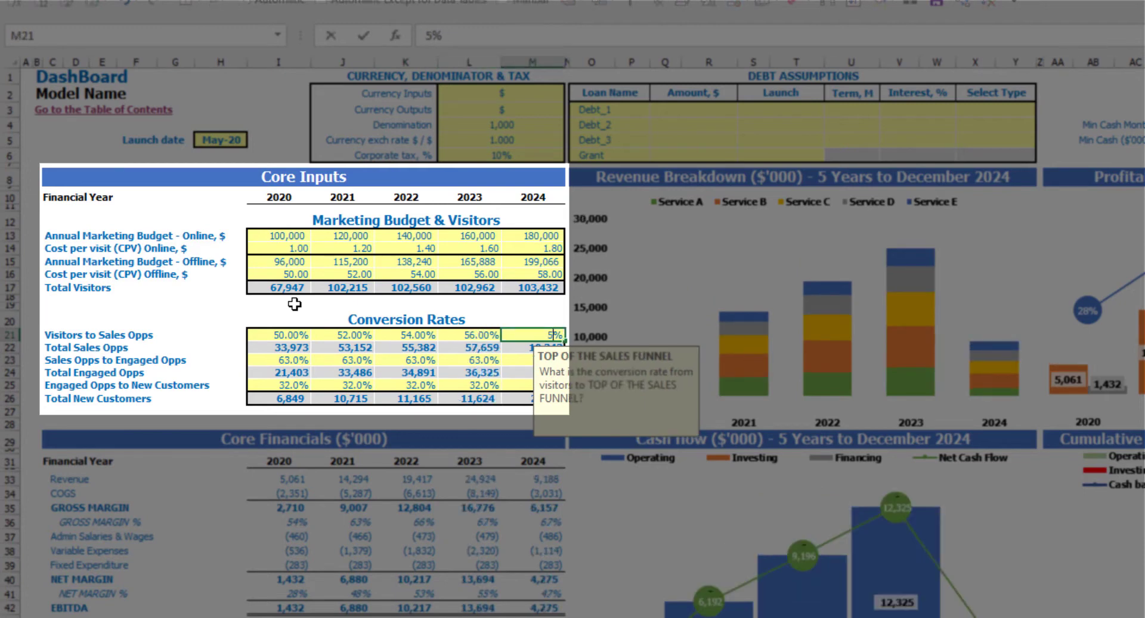
pyautogui.write('8')
pyautogui.press('Return')
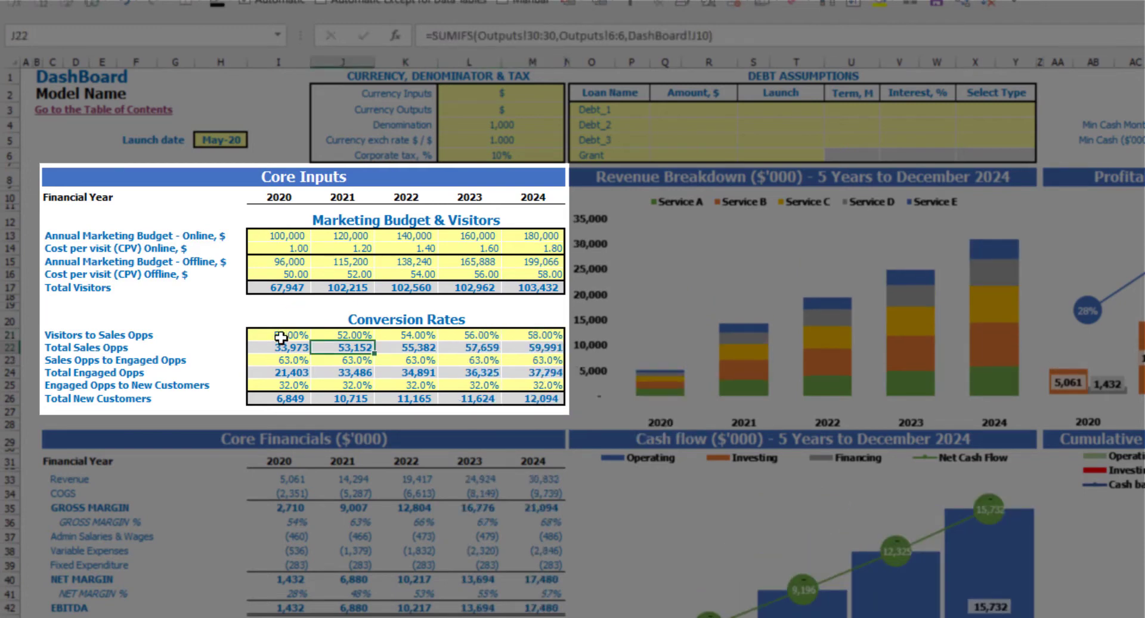
pyautogui.click(286, 287)
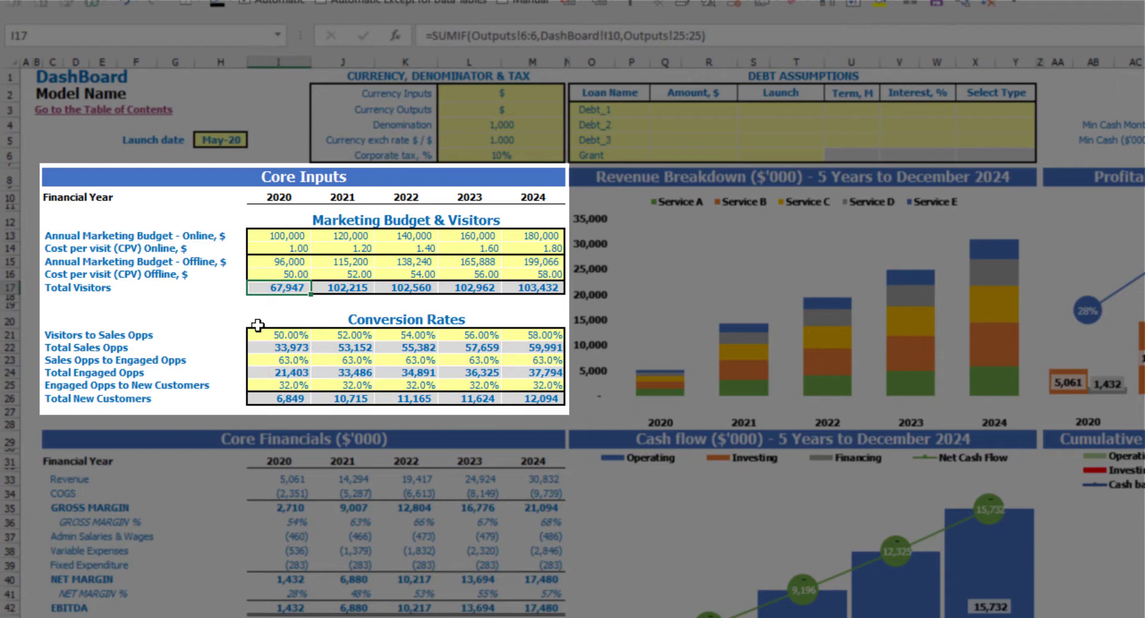
pyautogui.click(283, 350)
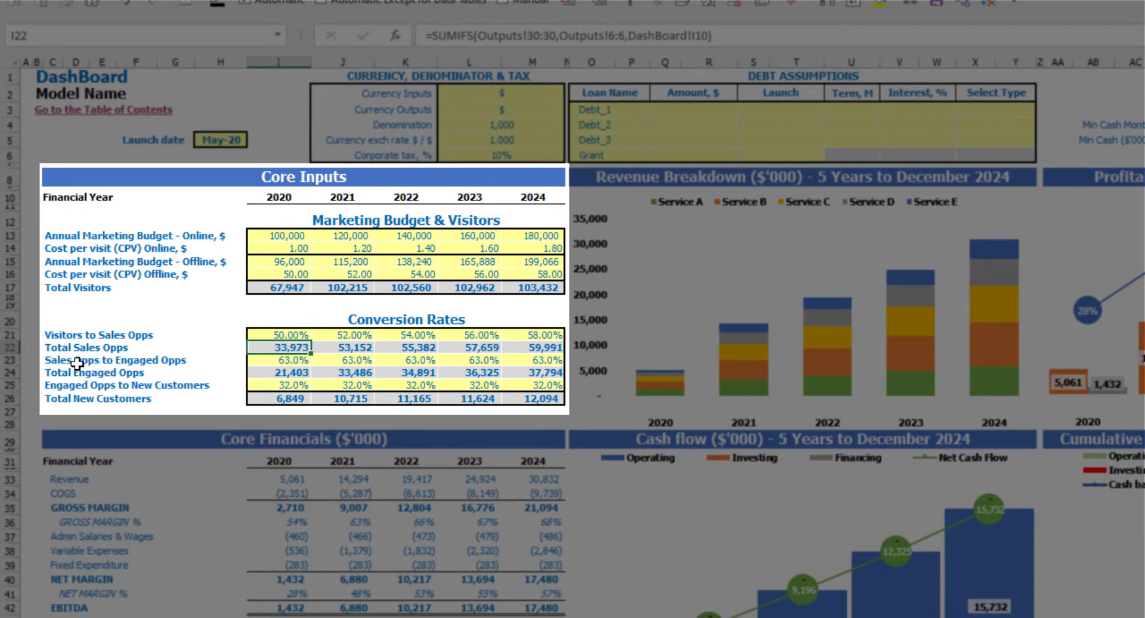
# Set the 2020 Sales Opps to Engaged Opps rate to 20% and copy it to 2021 through 2024.
pyautogui.click(267, 359)
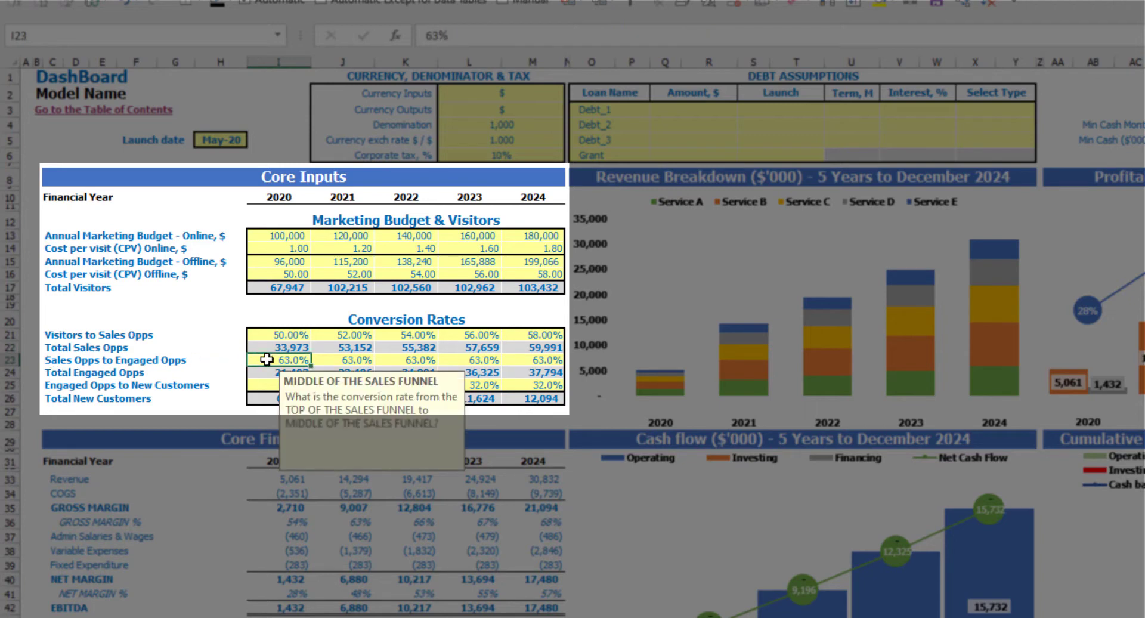
pyautogui.write('20')
pyautogui.press('Return')
pyautogui.press('Up')
pyautogui.hotkey('ctrl', 'c')
pyautogui.press('Right')
pyautogui.hotkey('shift', 'Right')
pyautogui.hotkey('shift', 'Right')
pyautogui.hotkey('shift', 'Right')
pyautogui.hotkey('ctrl', 'v')
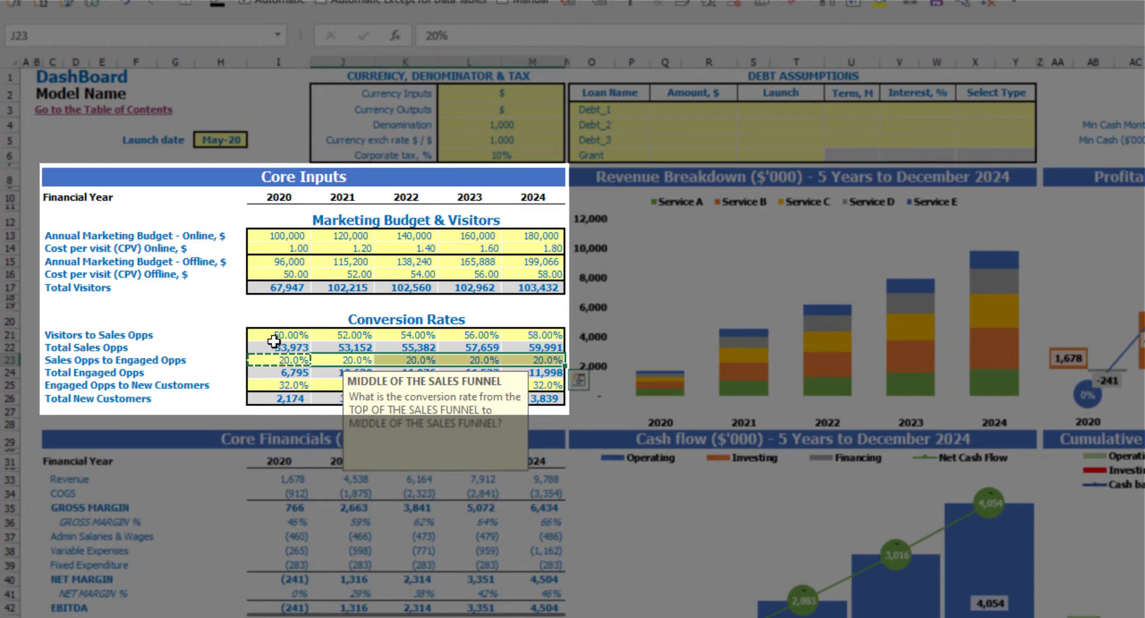
pyautogui.click(219, 318)
# Examine the Total Engaged Opps for each year from 2020 to 2024.
pyautogui.click(286, 362)
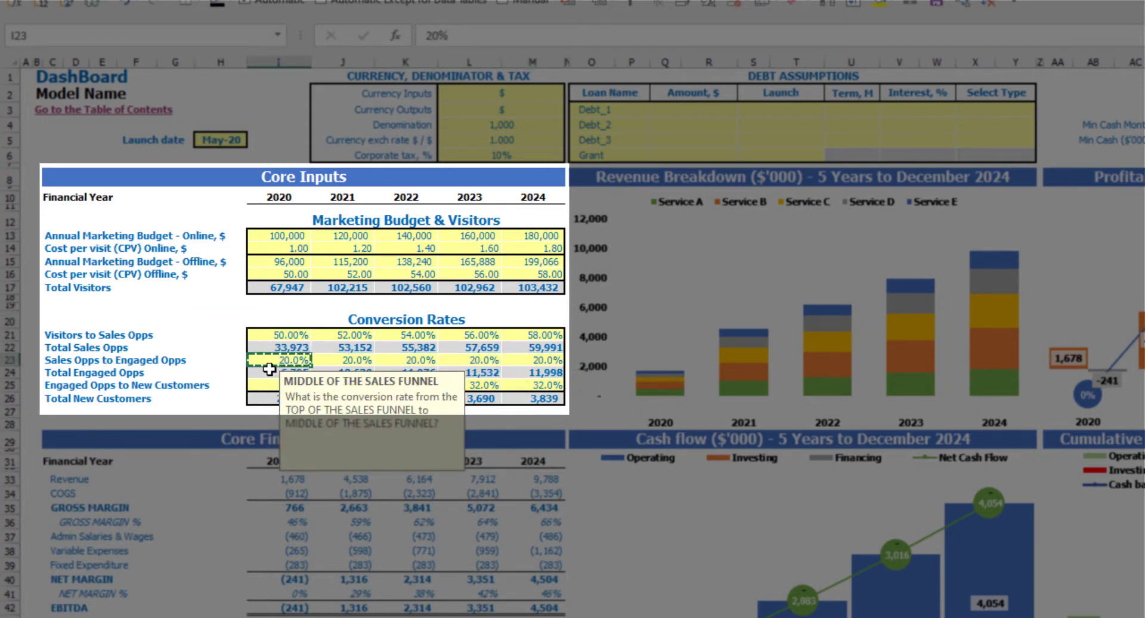
pyautogui.click(213, 314)
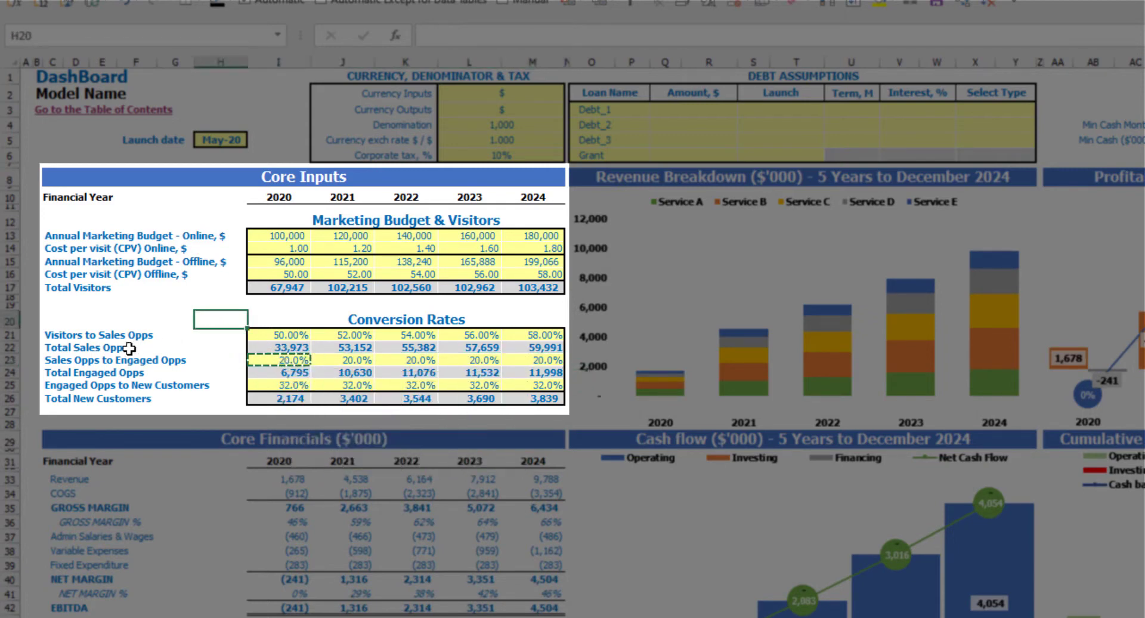
pyautogui.click(276, 376)
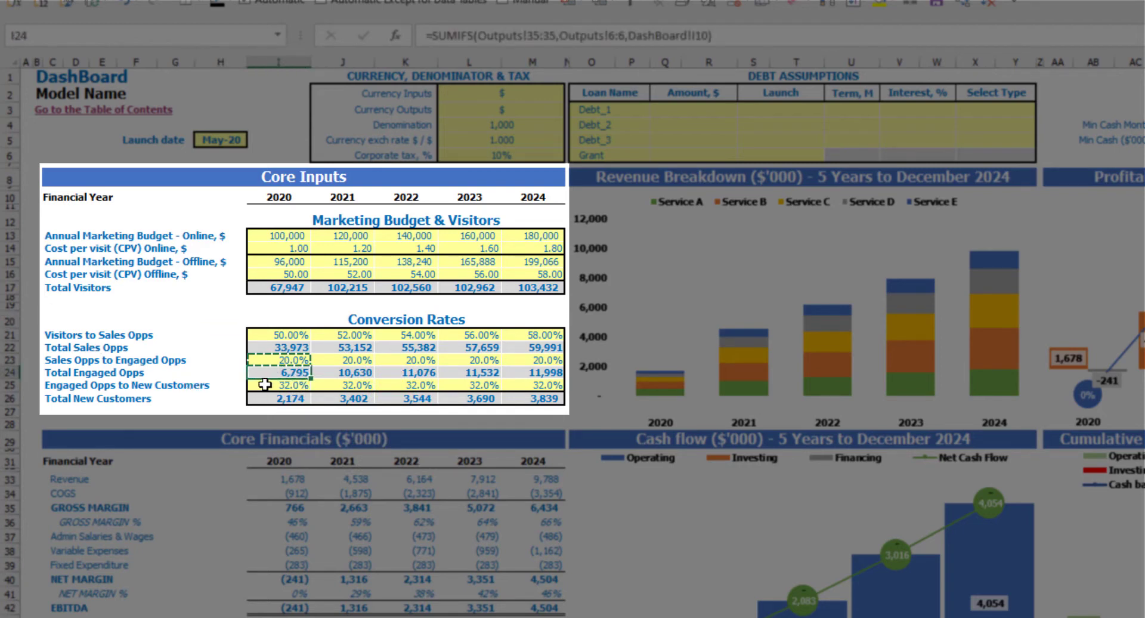
pyautogui.click(358, 373)
pyautogui.click(407, 369)
pyautogui.click(495, 375)
pyautogui.click(525, 373)
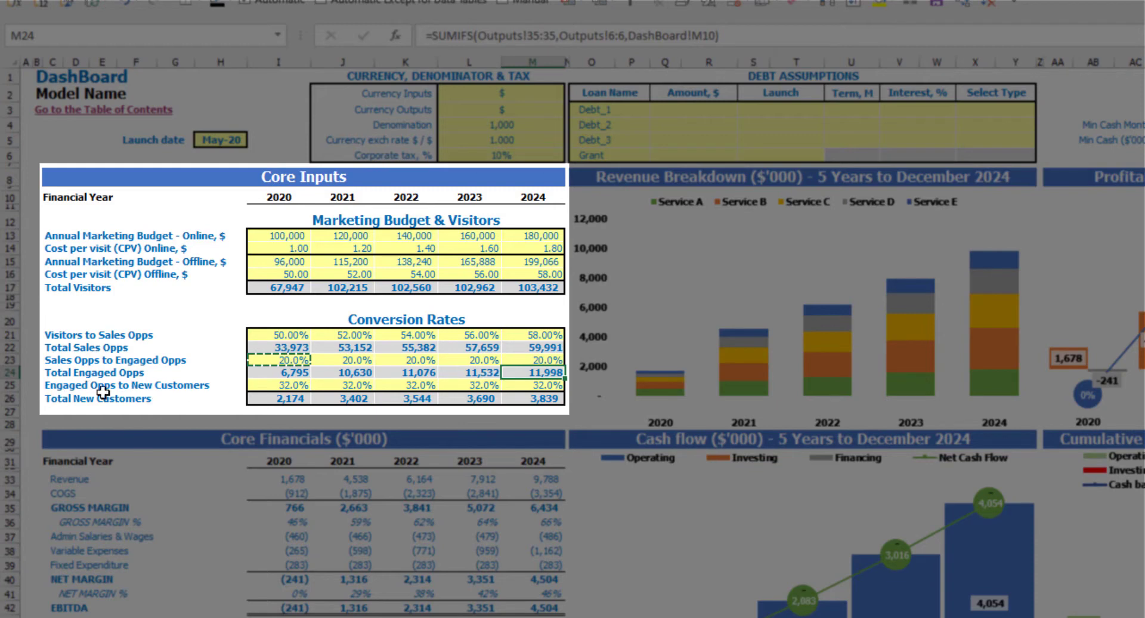
# Set the Engaged Opps to New Customers rates for 2020 to 2024 to 10%, 11%, 12%, 13% and 14%.
pyautogui.click(276, 386)
pyautogui.write('10')
pyautogui.press('Return')
pyautogui.press('Right')
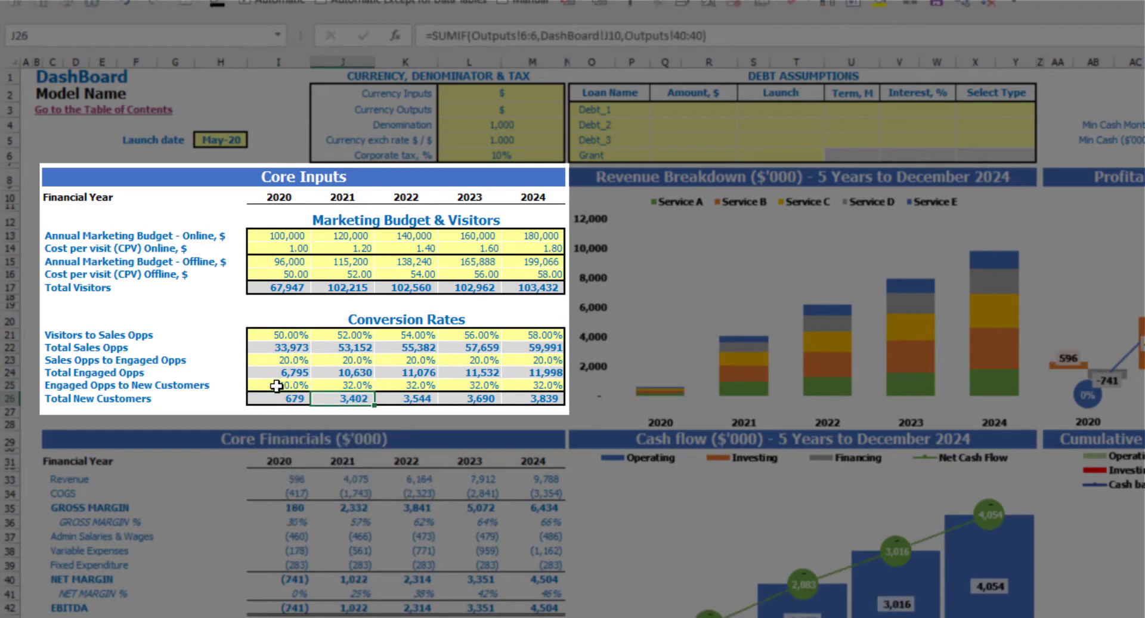
pyautogui.press('Up')
pyautogui.write('11')
pyautogui.press('Right')
pyautogui.write('12')
pyautogui.press('Right')
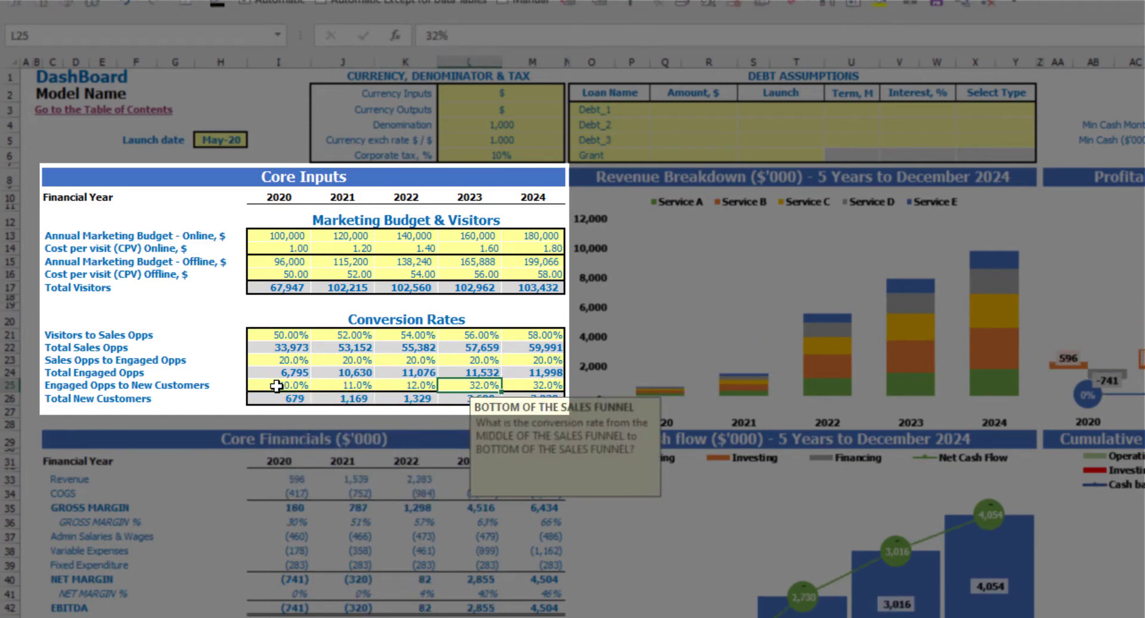
pyautogui.write('13')
pyautogui.press('Tab')
pyautogui.write('14')
pyautogui.press('Return')
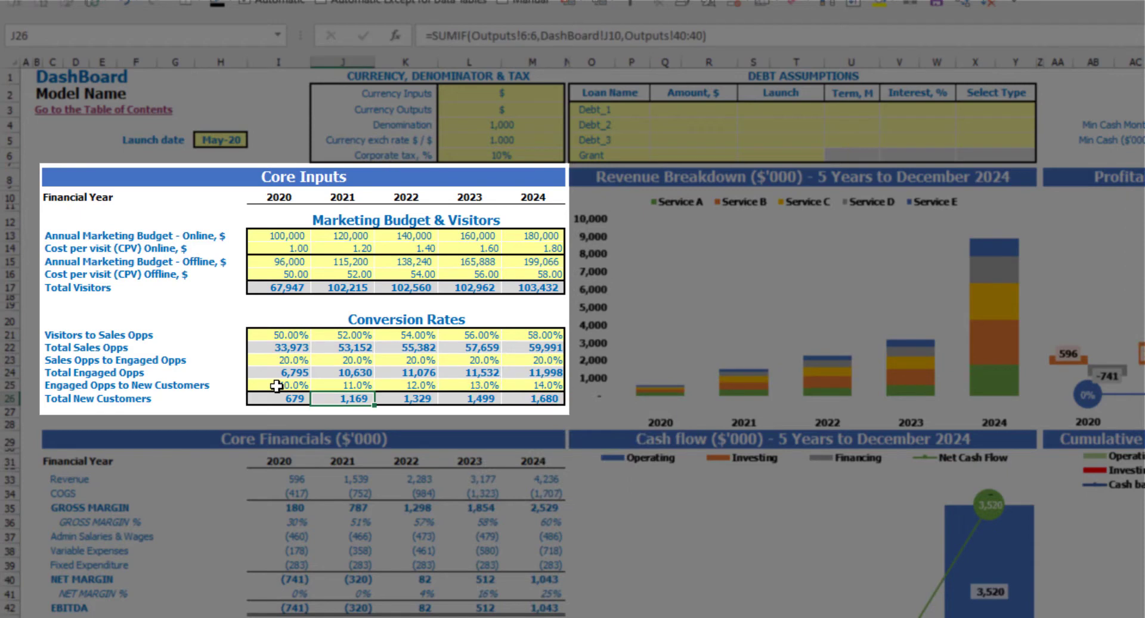
pyautogui.click(300, 372)
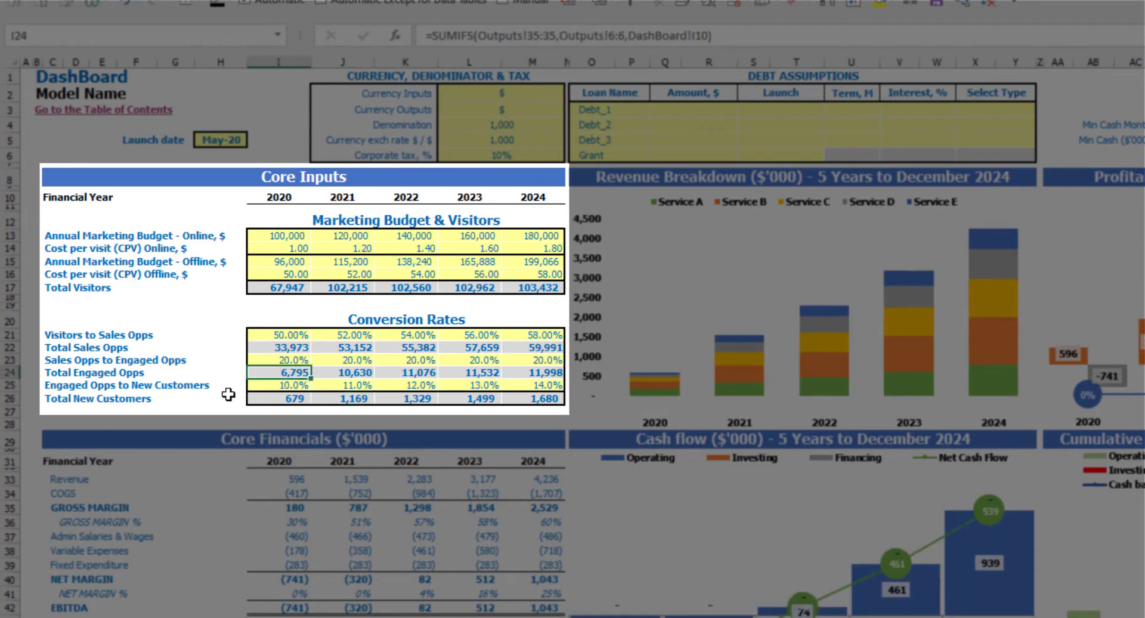
pyautogui.click(288, 402)
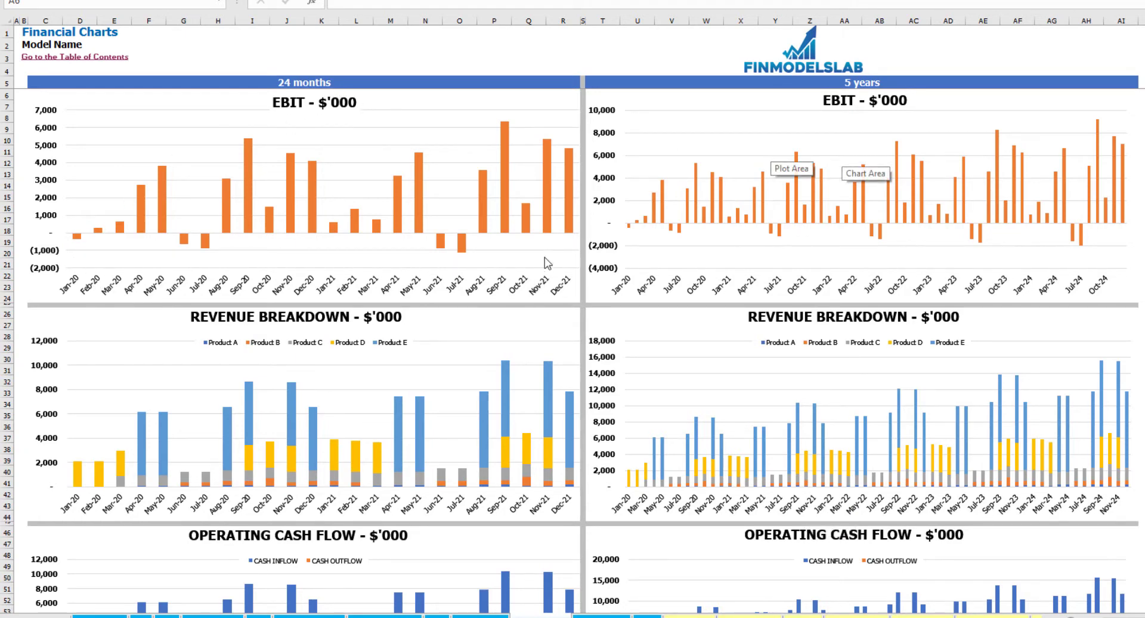
pyautogui.click(17, 94)
pyautogui.click(1142, 208)
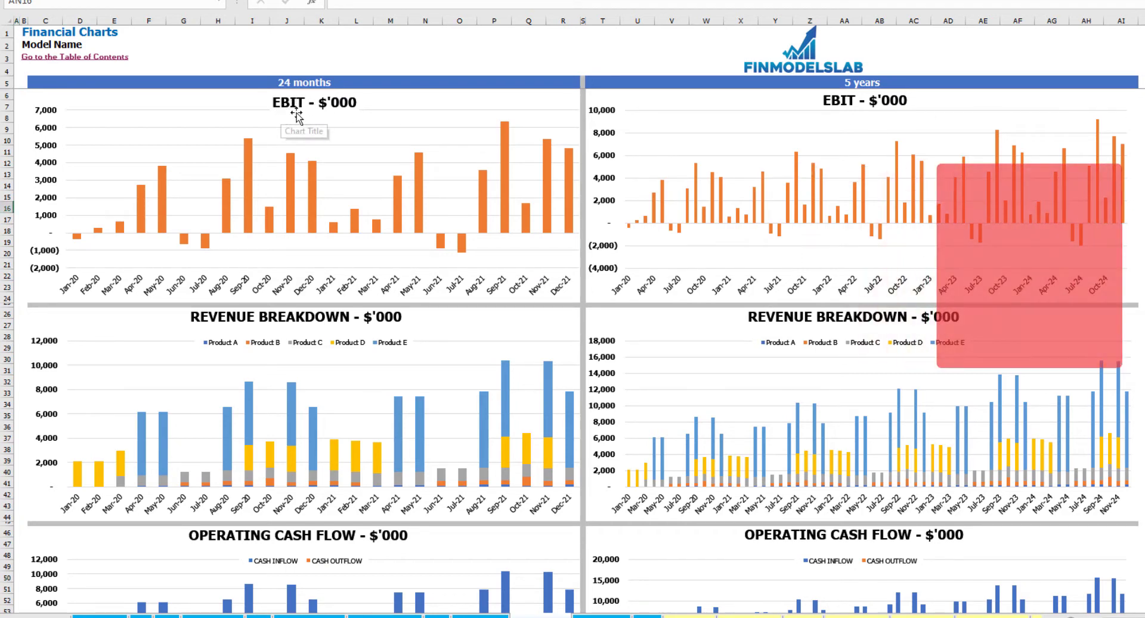
# Examine the 24-month and 5-year financial charts for EBIT, revenue breakdown, operating cash flow and cash balance.
pyautogui.scroll(-3, 378, 287)
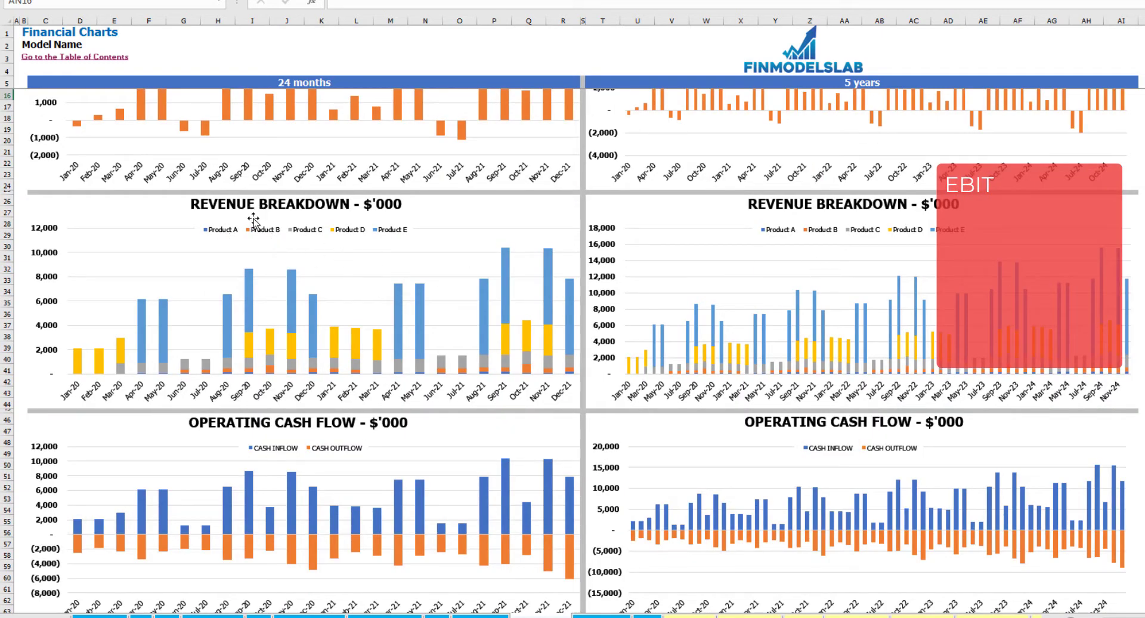
pyautogui.scroll(-10, 378, 248)
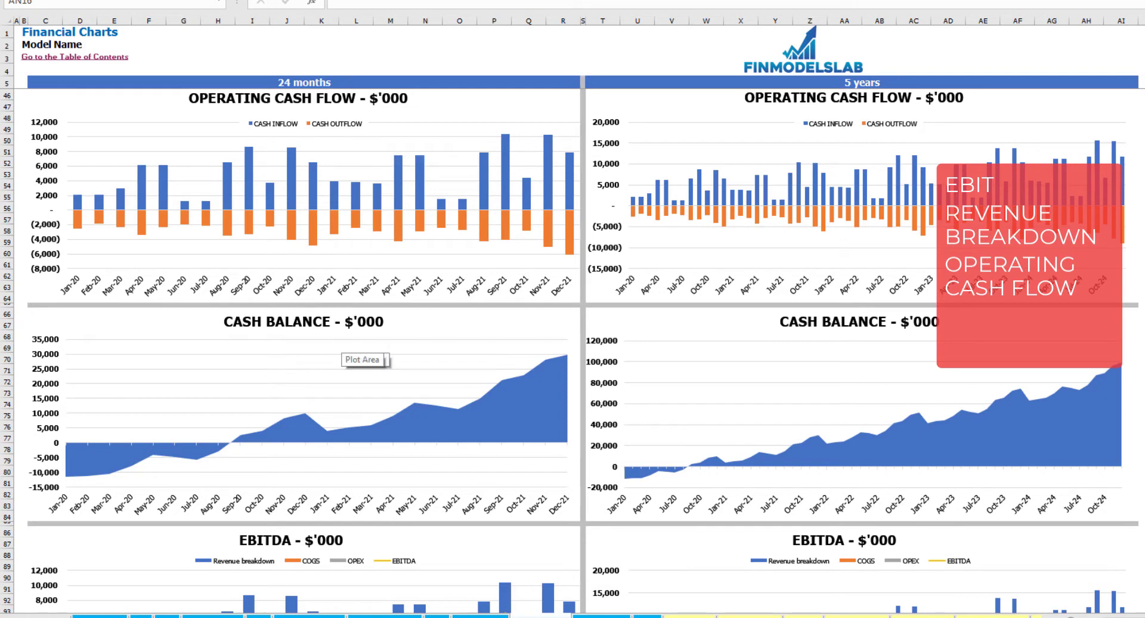
pyautogui.scroll(-1, 358, 358)
pyautogui.scroll(-3, 572, 350)
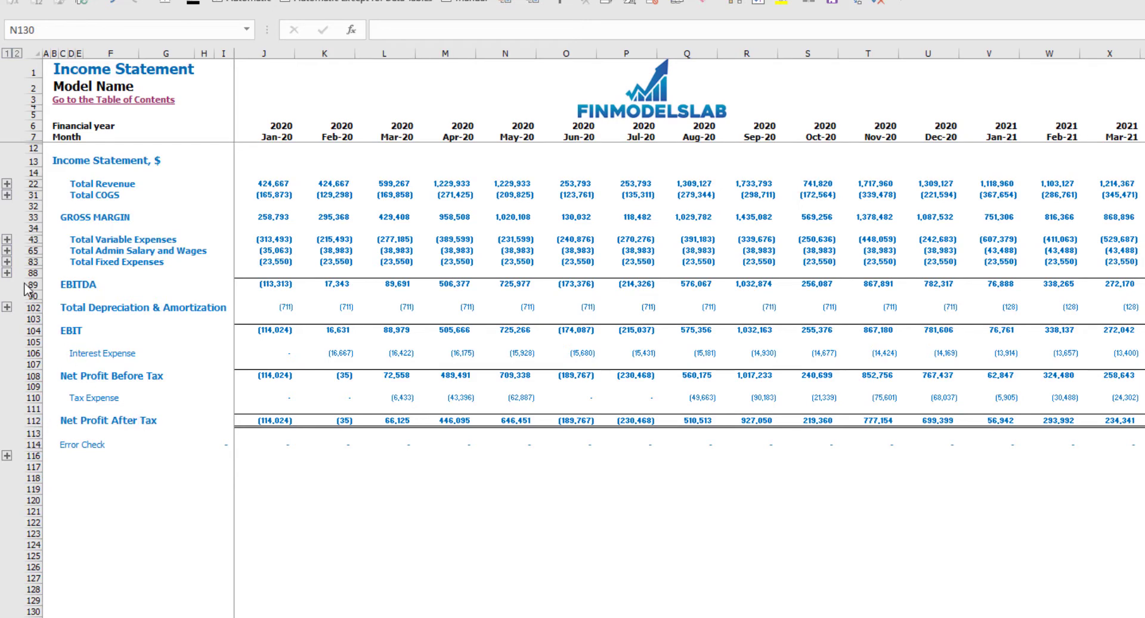
# Expand the grouped detail rows for Fixed Expenses, Variable Expenses and Revenue in the Income Statement.
pyautogui.click(7, 262)
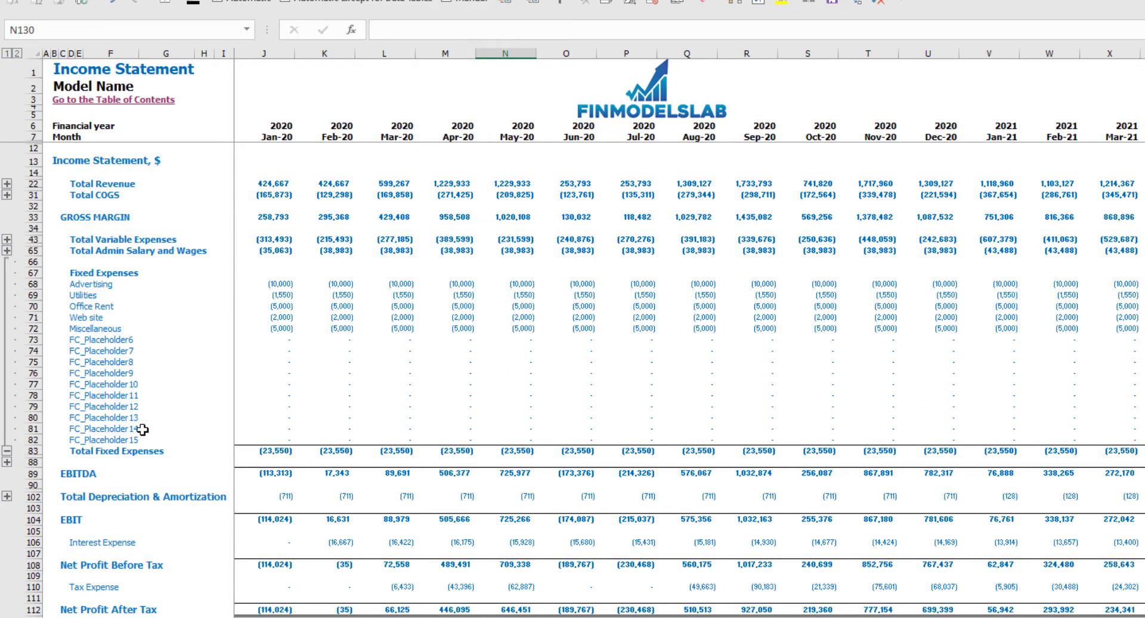
pyautogui.click(8, 239)
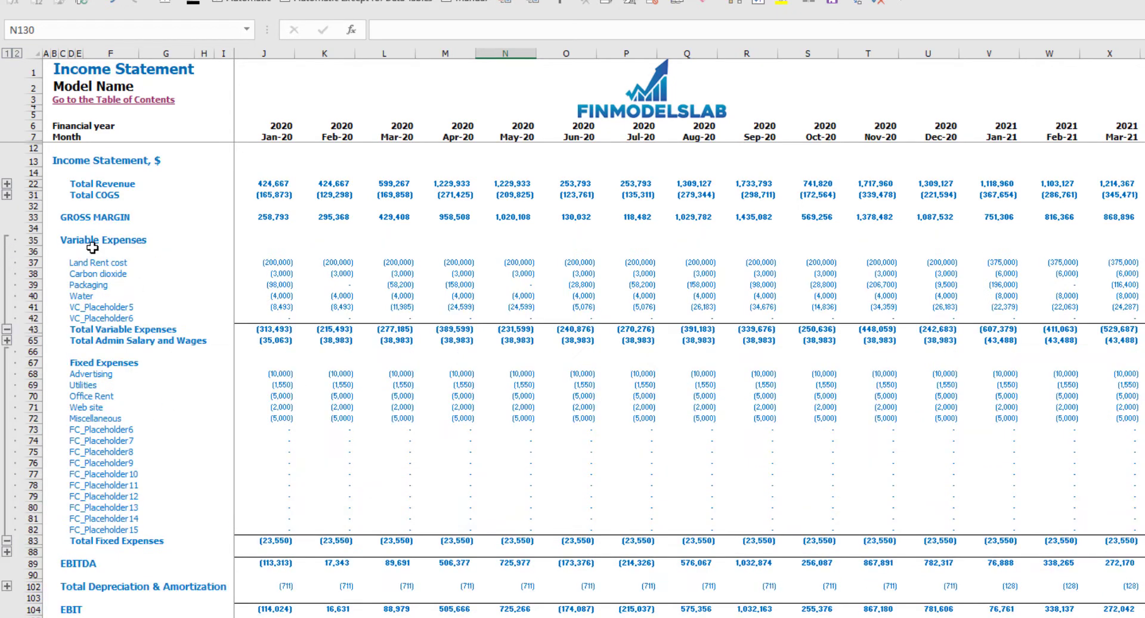
pyautogui.click(7, 183)
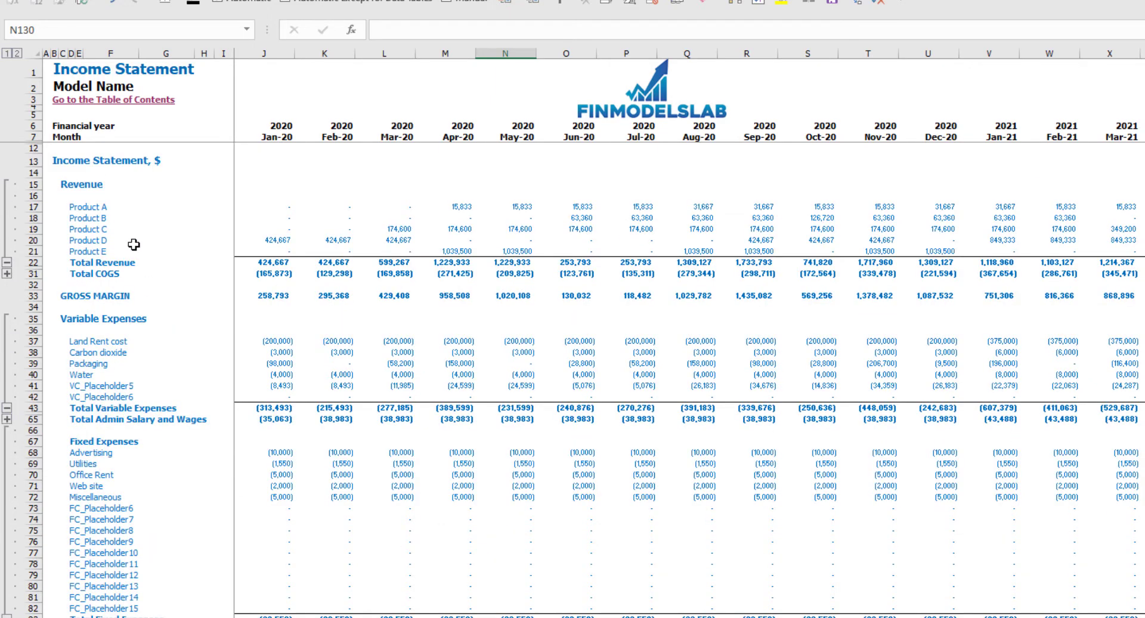
# Review the monthly Cash Flow Statement and its indirect method version.
pyautogui.hotkey('ctrl', 'pagedown')
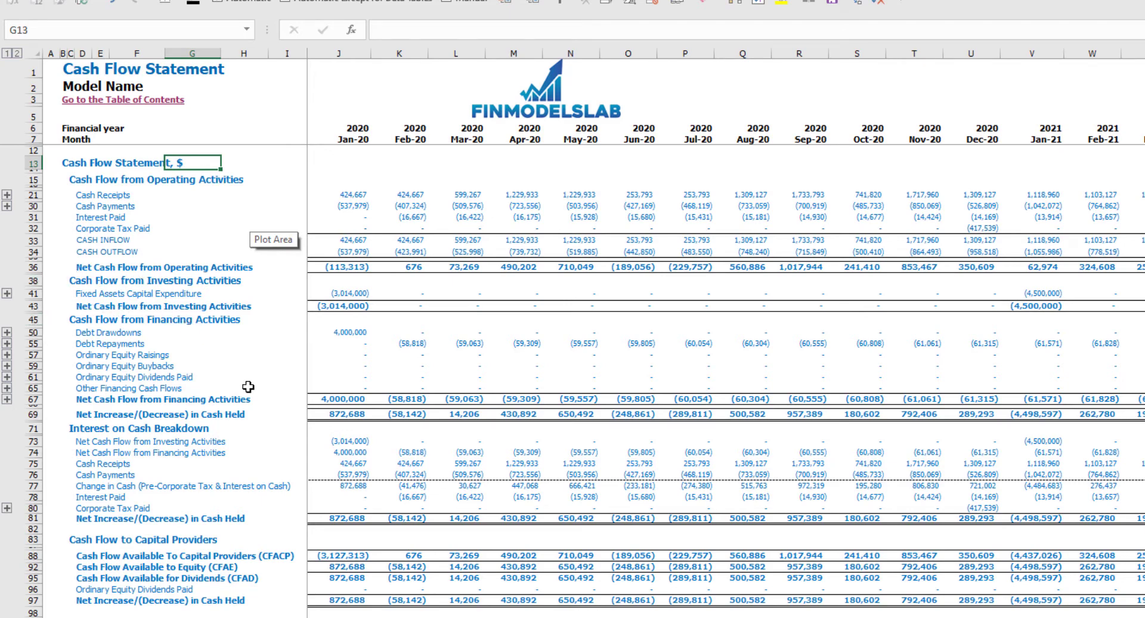
pyautogui.hotkey('ctrl', 'pagedown')
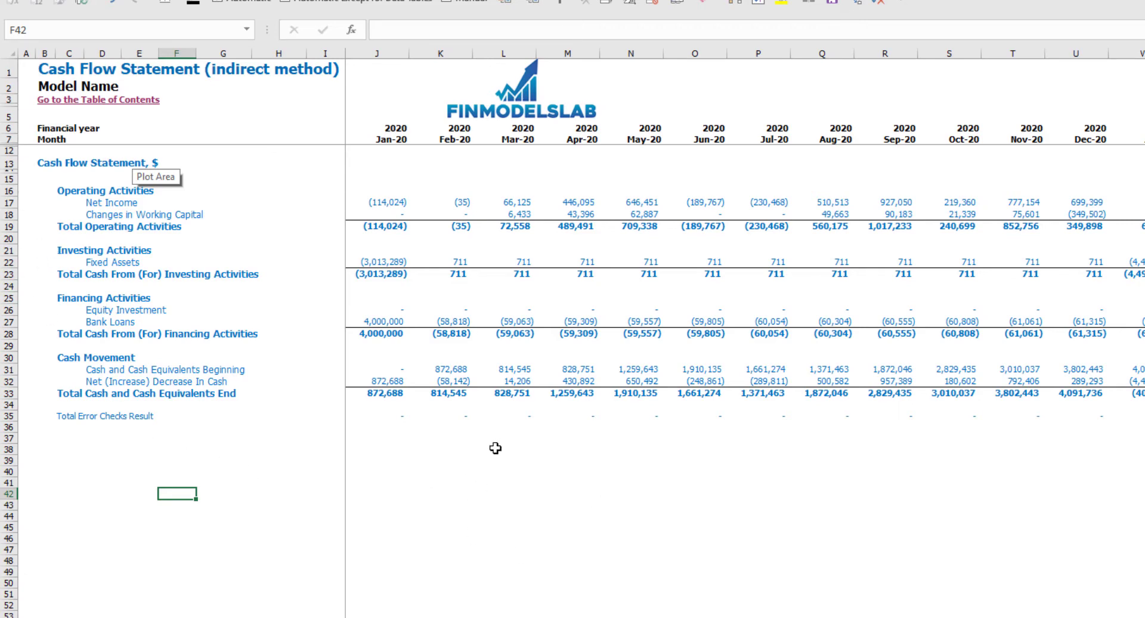
# Set the detailed year of the Financial Statements Summary to 2022.
pyautogui.hotkey('ctrl', 'pageup')
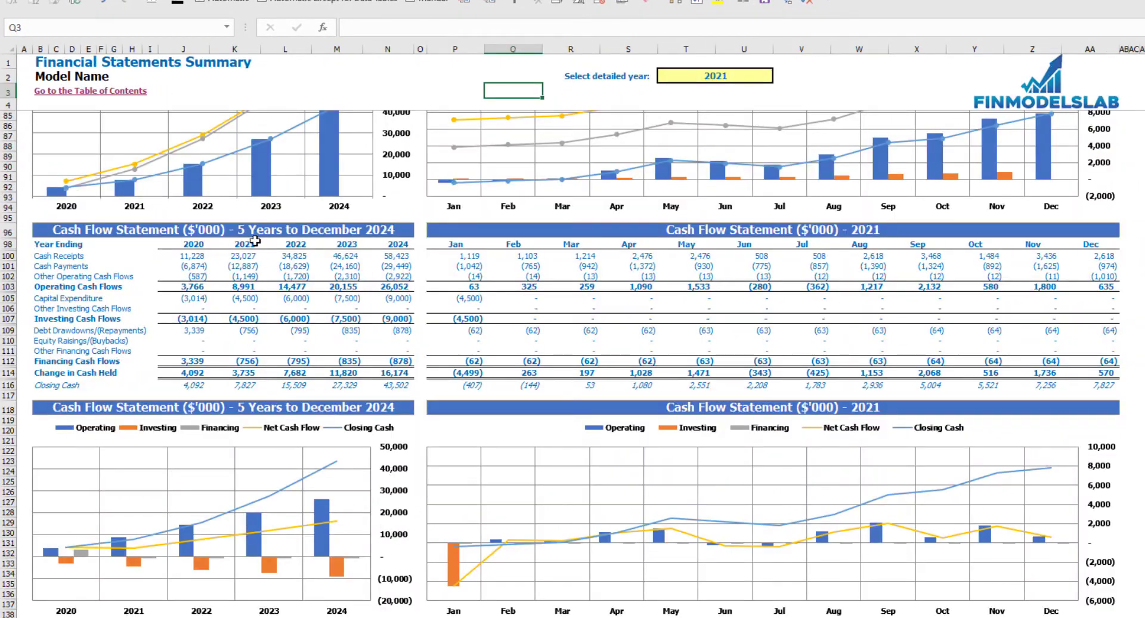
pyautogui.scroll(20, 254, 240)
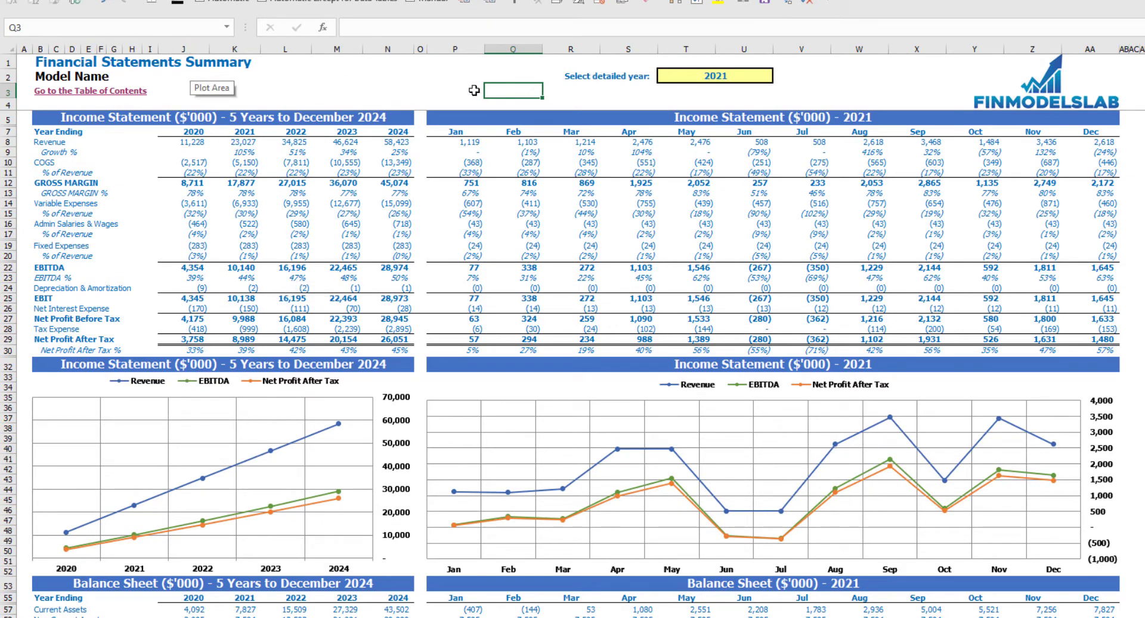
pyautogui.click(769, 75)
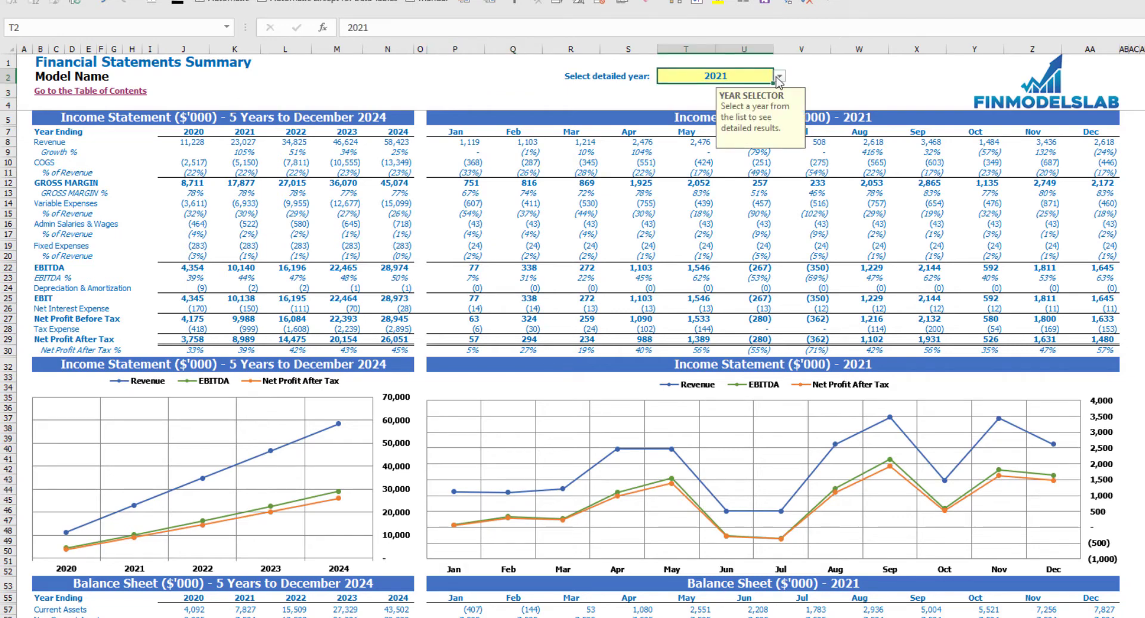
pyautogui.click(779, 78)
pyautogui.click(710, 108)
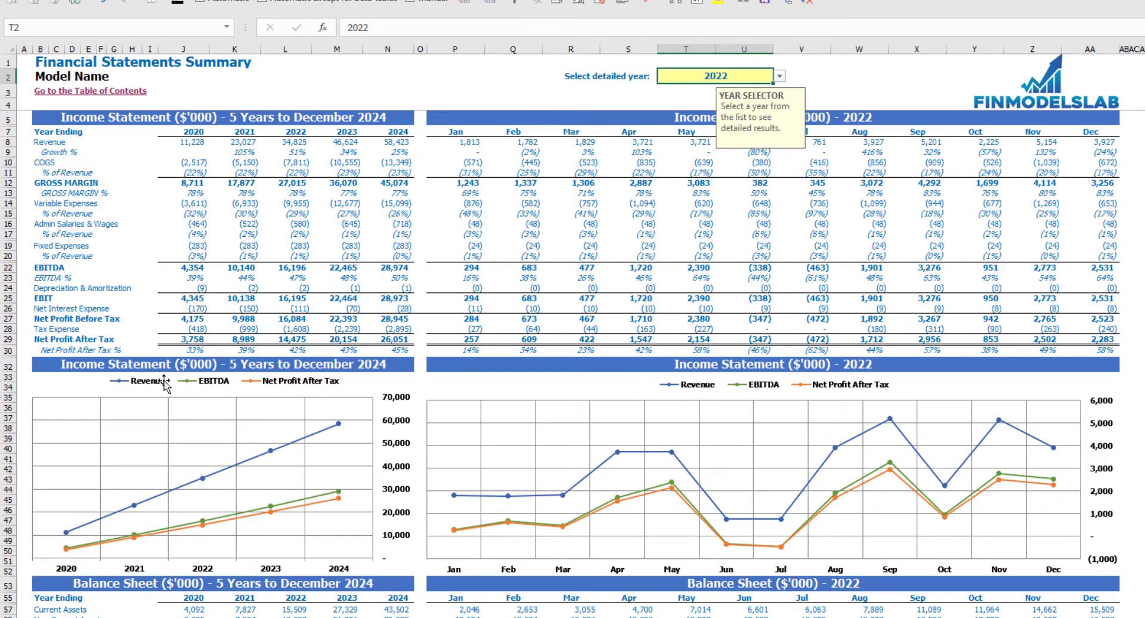
pyautogui.click(1142, 299)
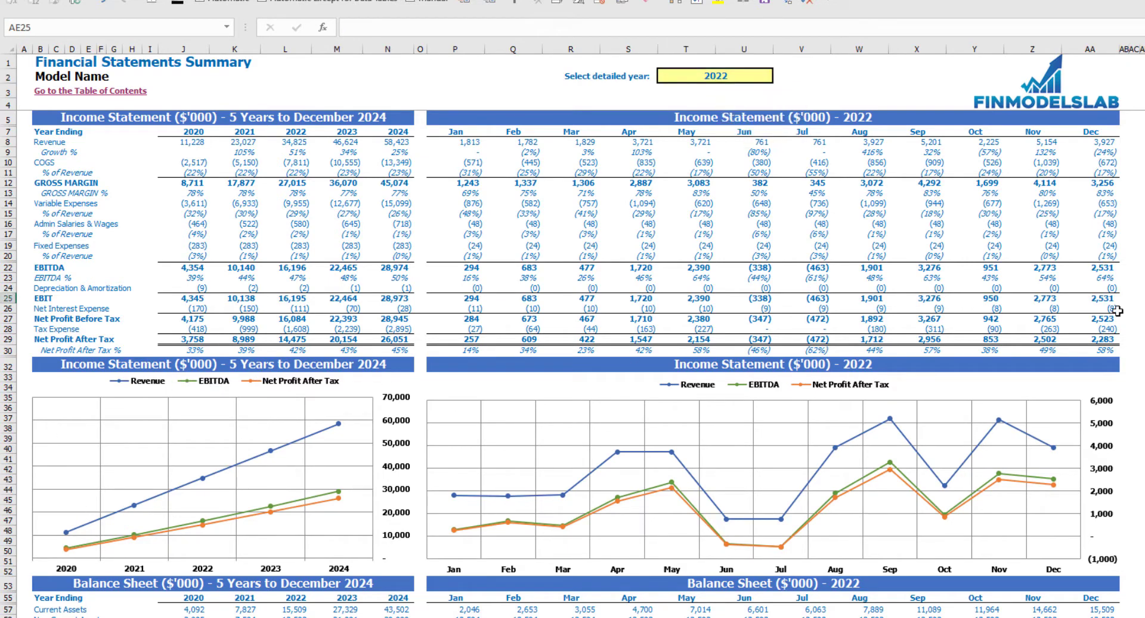
# Examine the Balance Sheet and Cash Flow Statement tables and charts in the Financial Statements Summary.
pyautogui.scroll(-10, 308, 458)
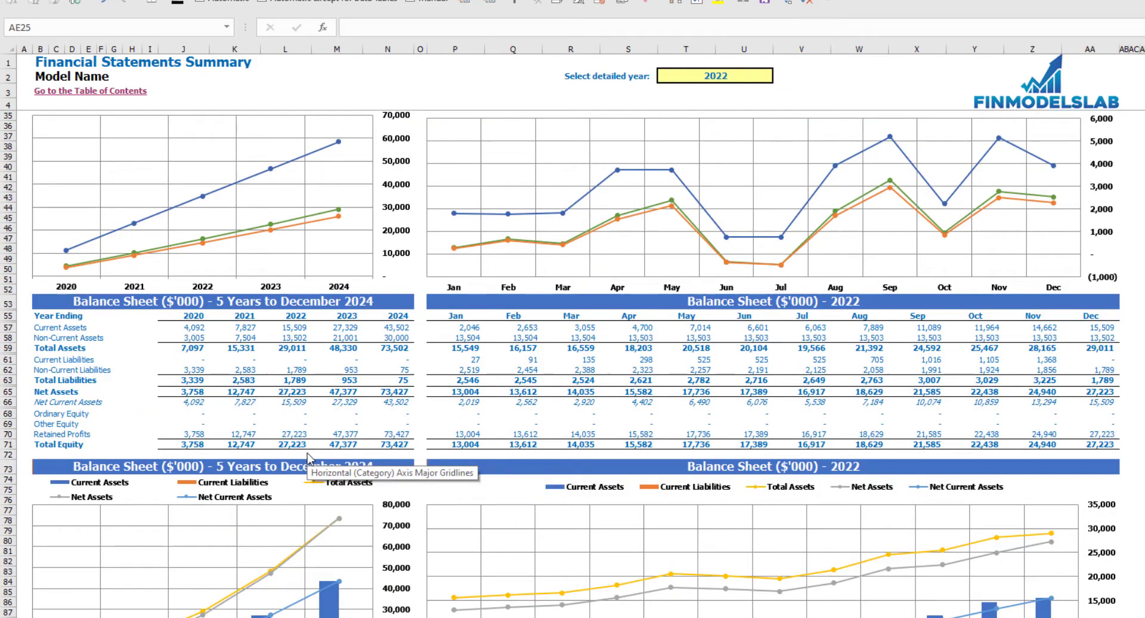
pyautogui.scroll(-3, 146, 229)
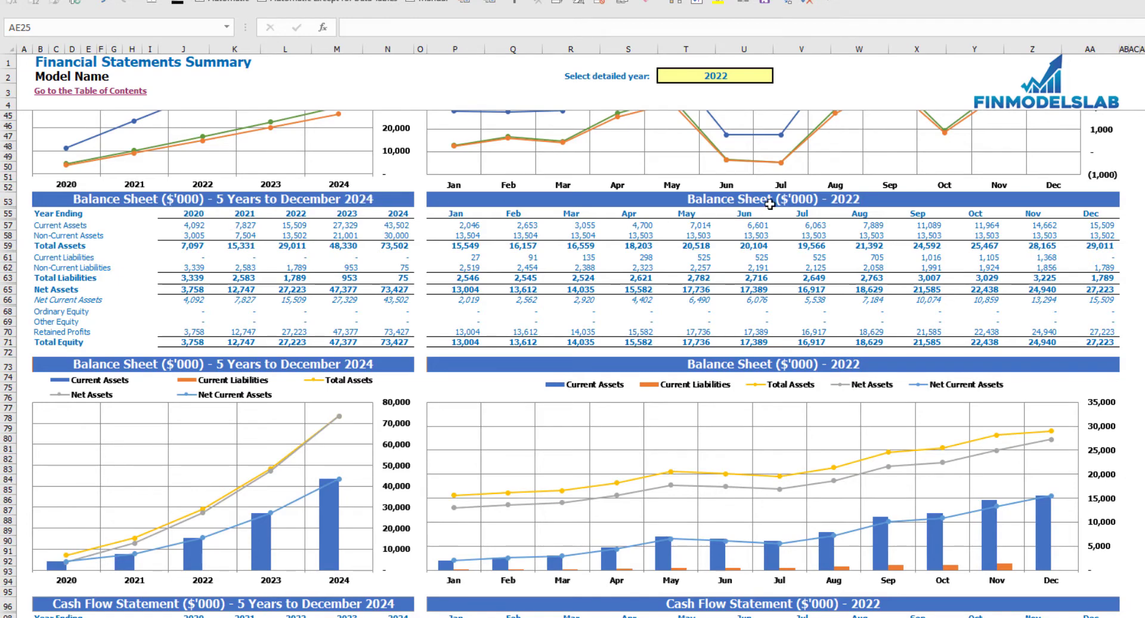
pyautogui.scroll(-16, 566, 350)
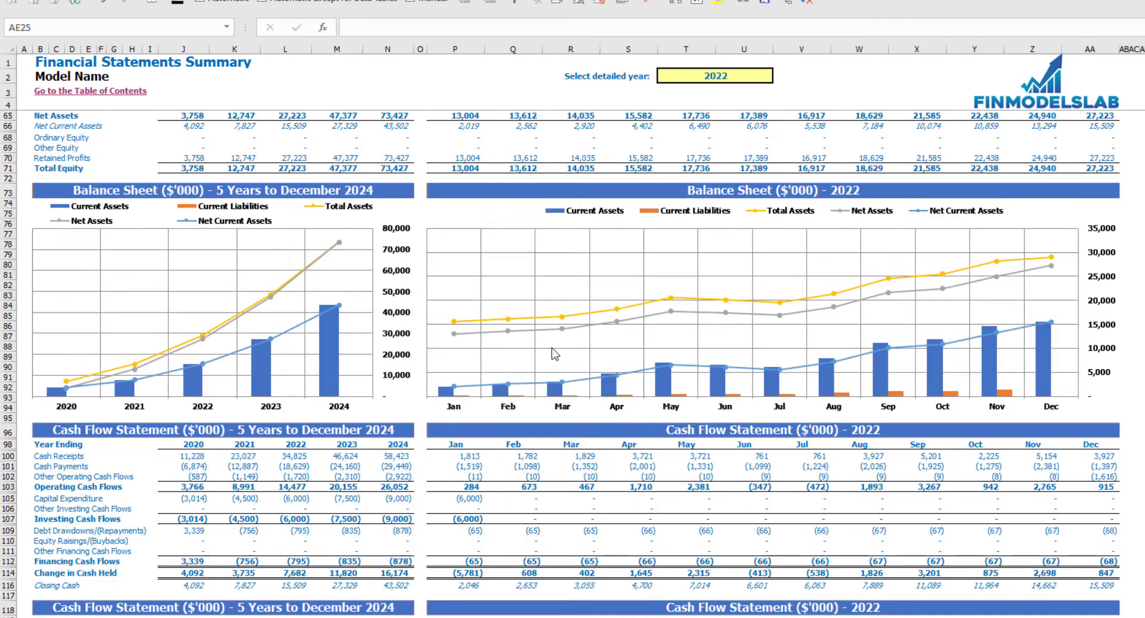
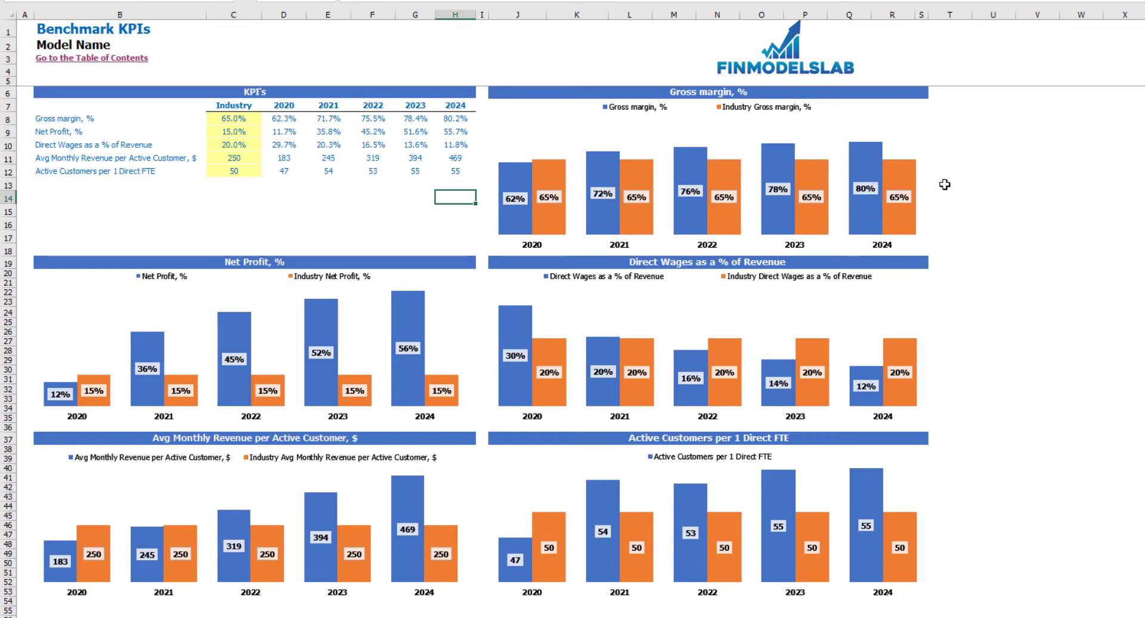
# Examine the model's 2020 to 2024 values against the industry benchmarks on the Benchmark KPIs sheet.
pyautogui.moveTo(268, 113); pyautogui.dragTo(440, 173)
pyautogui.click(316, 218)
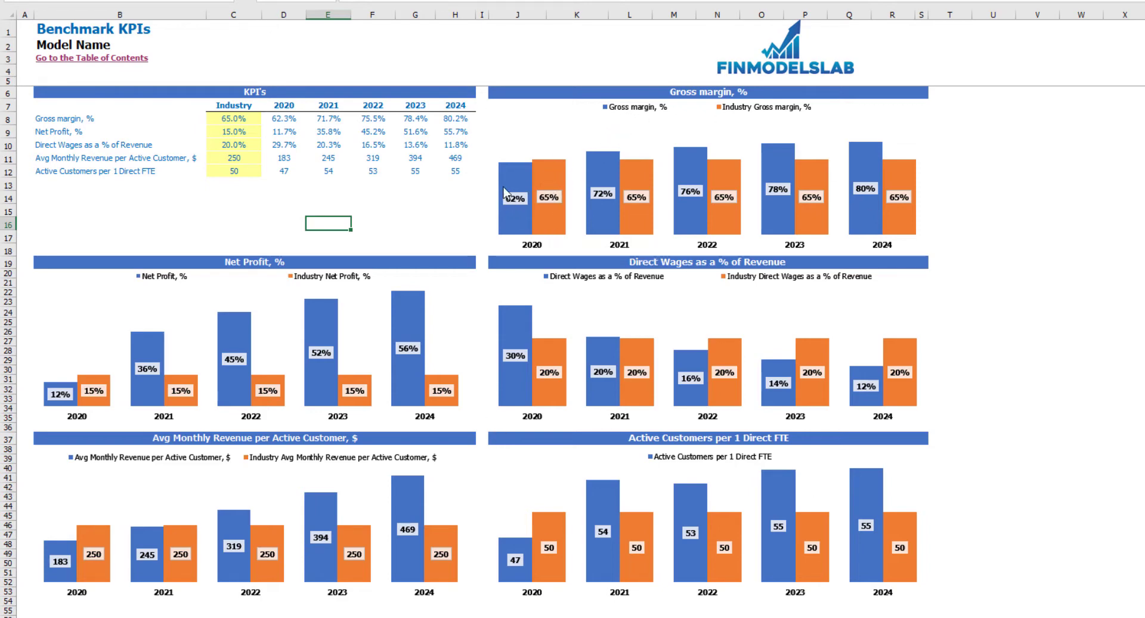
pyautogui.moveTo(498, 175)
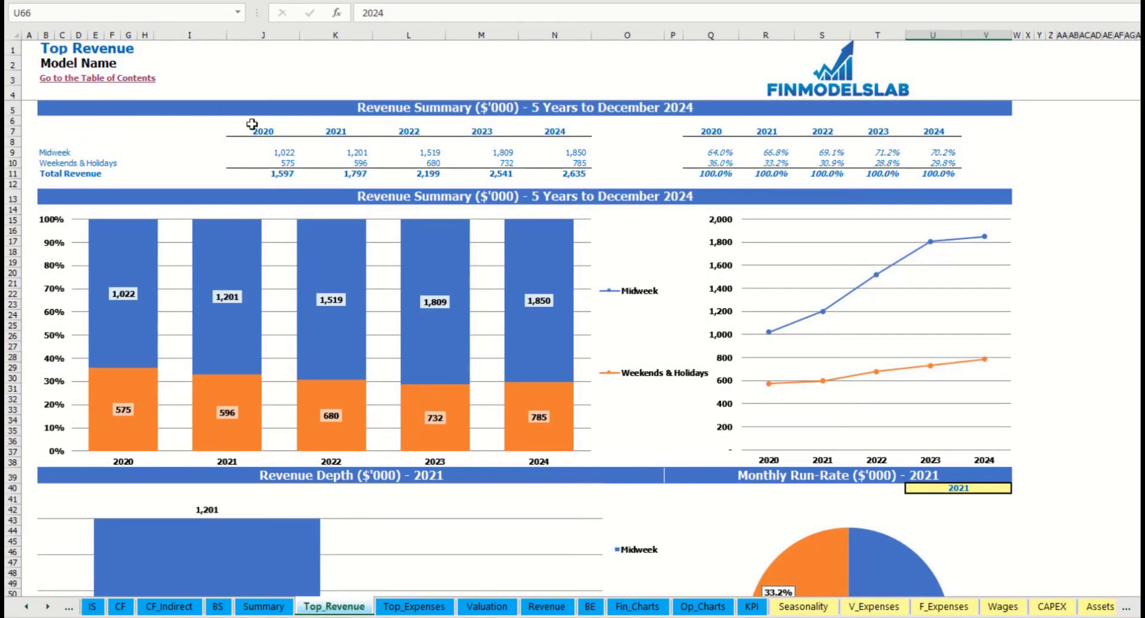
# Examine the Midweek and Weekends & Holidays revenue amounts and their percentage shares for 2020 to 2024 on the Top Revenue sheet.
pyautogui.moveTo(271, 147); pyautogui.dragTo(581, 173)
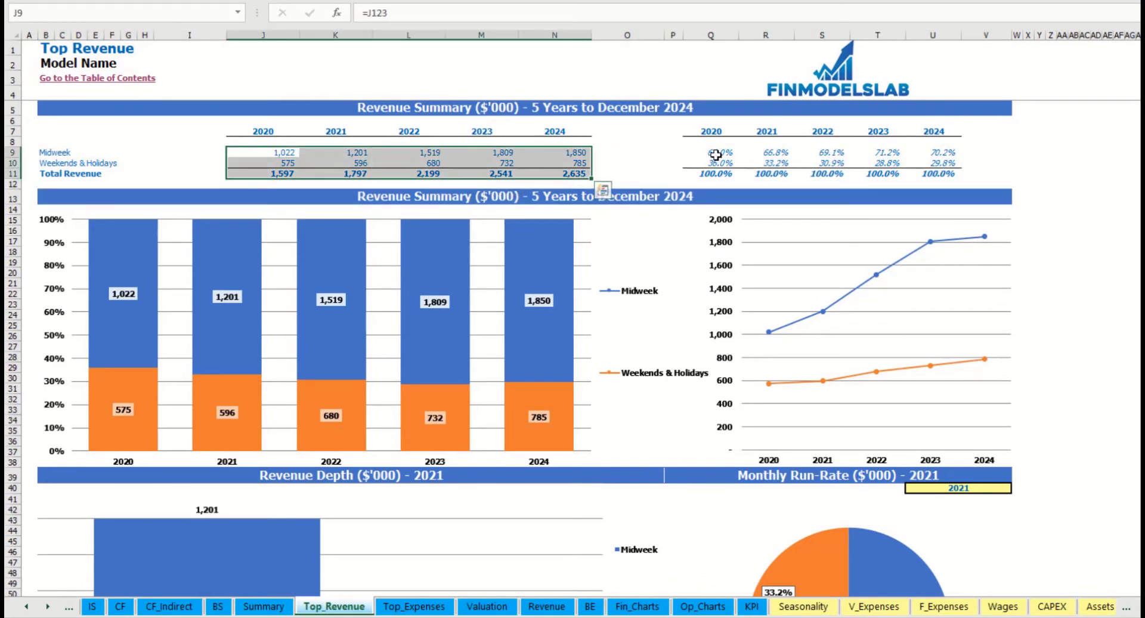
pyautogui.moveTo(714, 153); pyautogui.dragTo(945, 173)
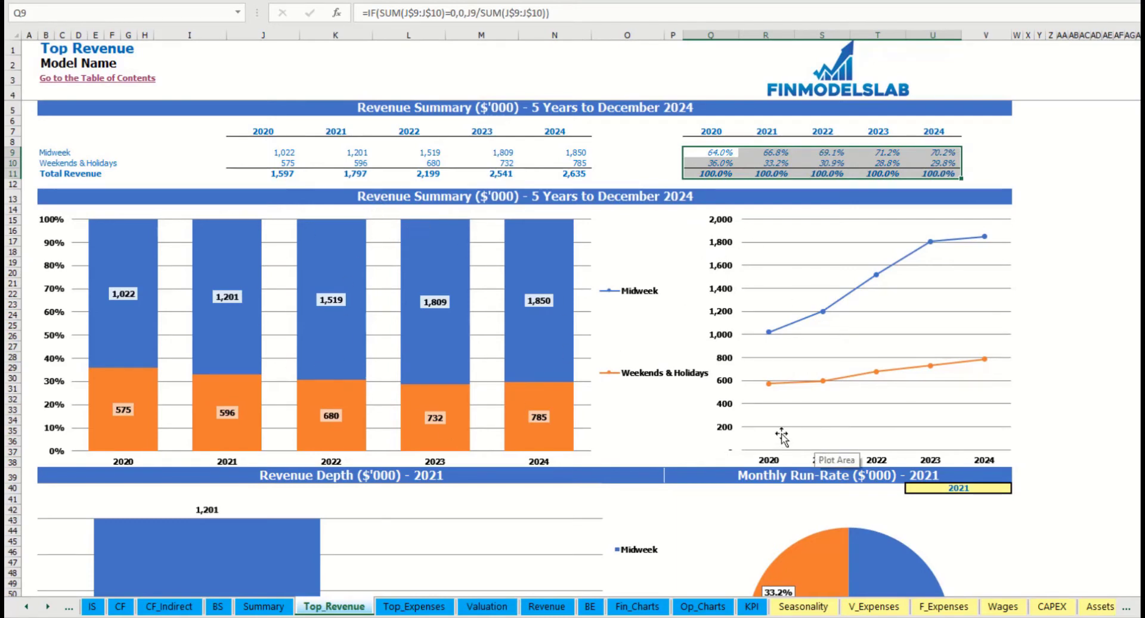
# Set the year for the Revenue Depth and Monthly Run-Rate charts to 2022.
pyautogui.scroll(-3, 836, 455)
pyautogui.scroll(-3, 837, 454)
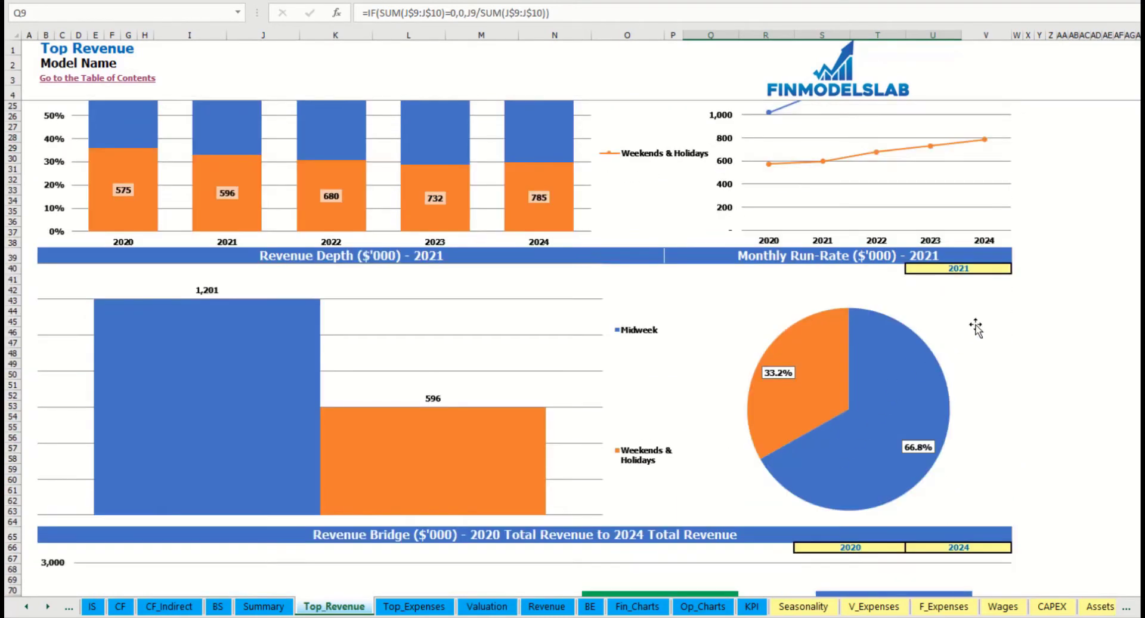
pyautogui.click(1008, 269)
pyautogui.click(1018, 270)
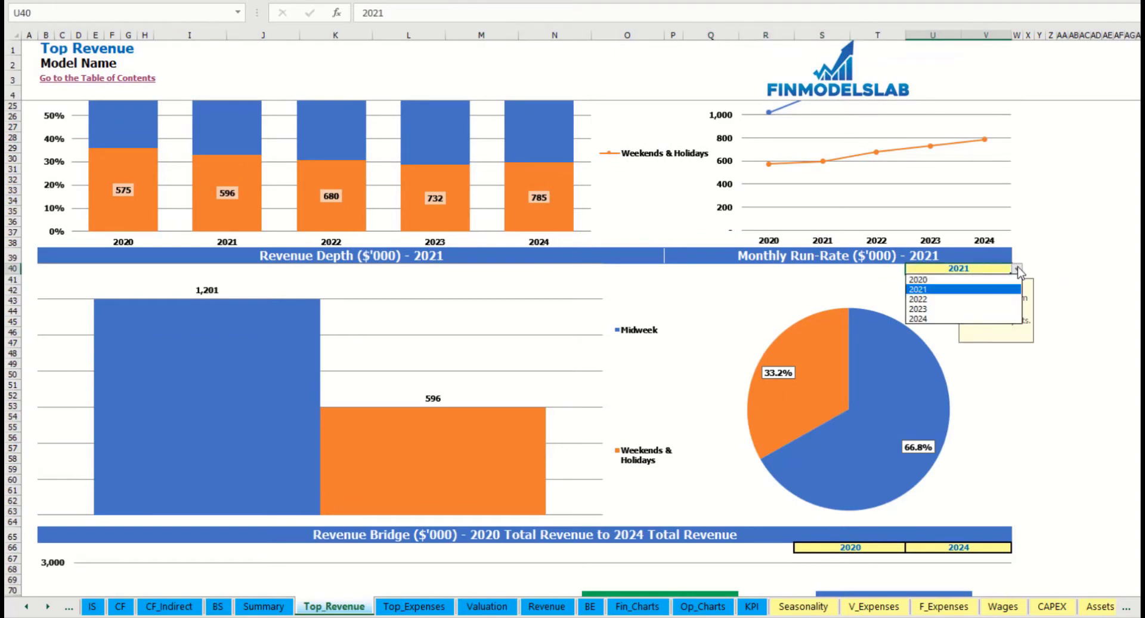
pyautogui.click(986, 298)
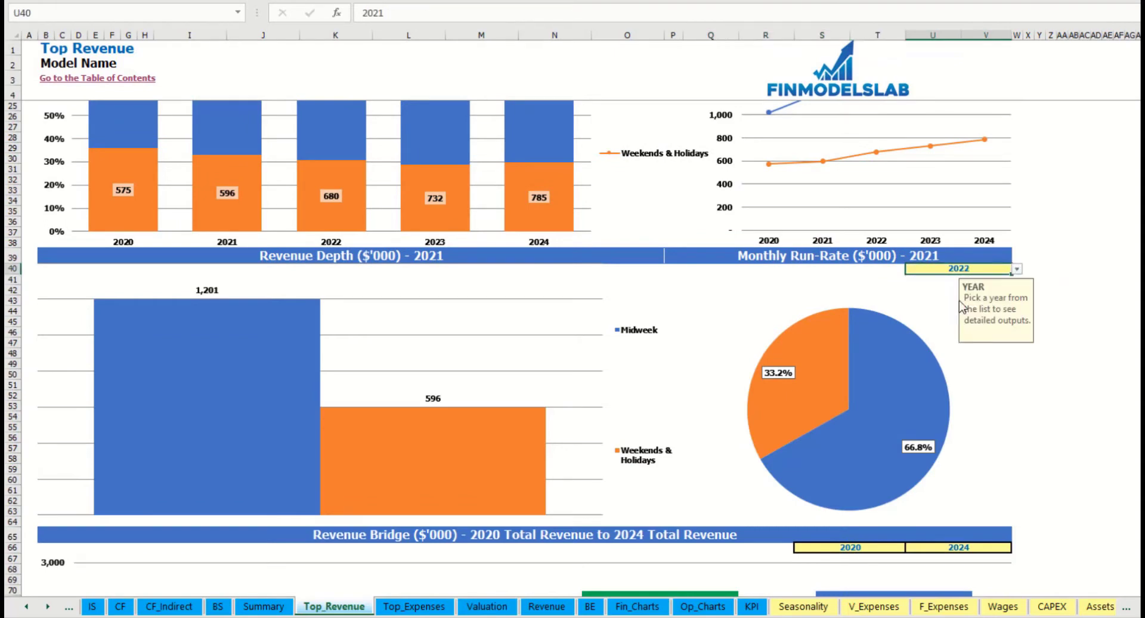
pyautogui.click(764, 257)
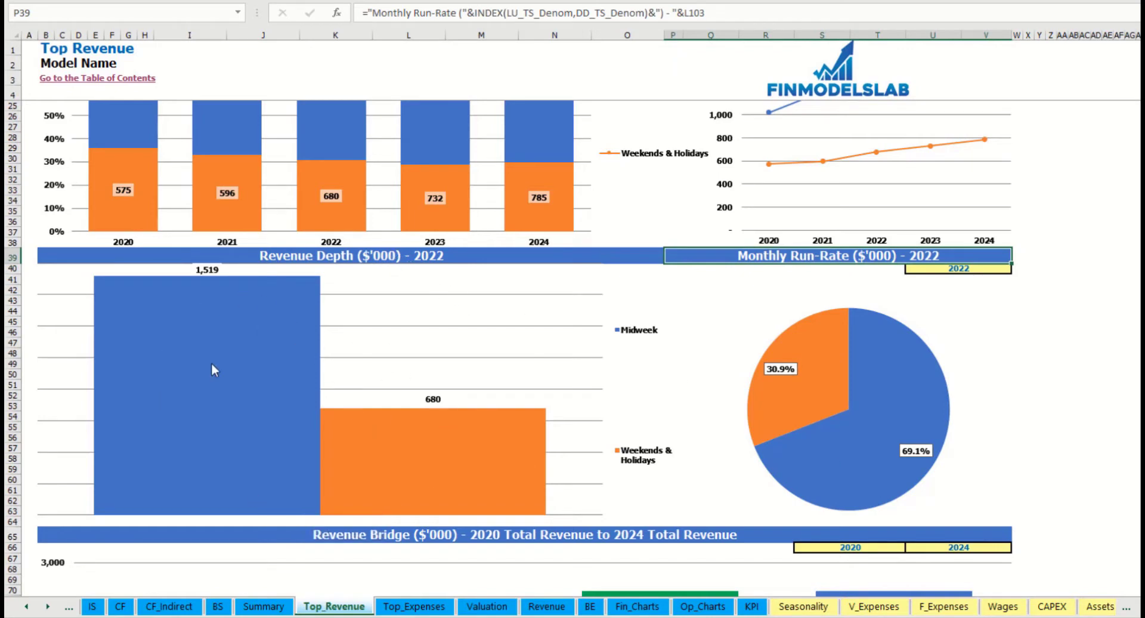
# Set the Revenue Bridge chart's first year to 2021 and its last year to 2023.
pyautogui.scroll(-10, 358, 447)
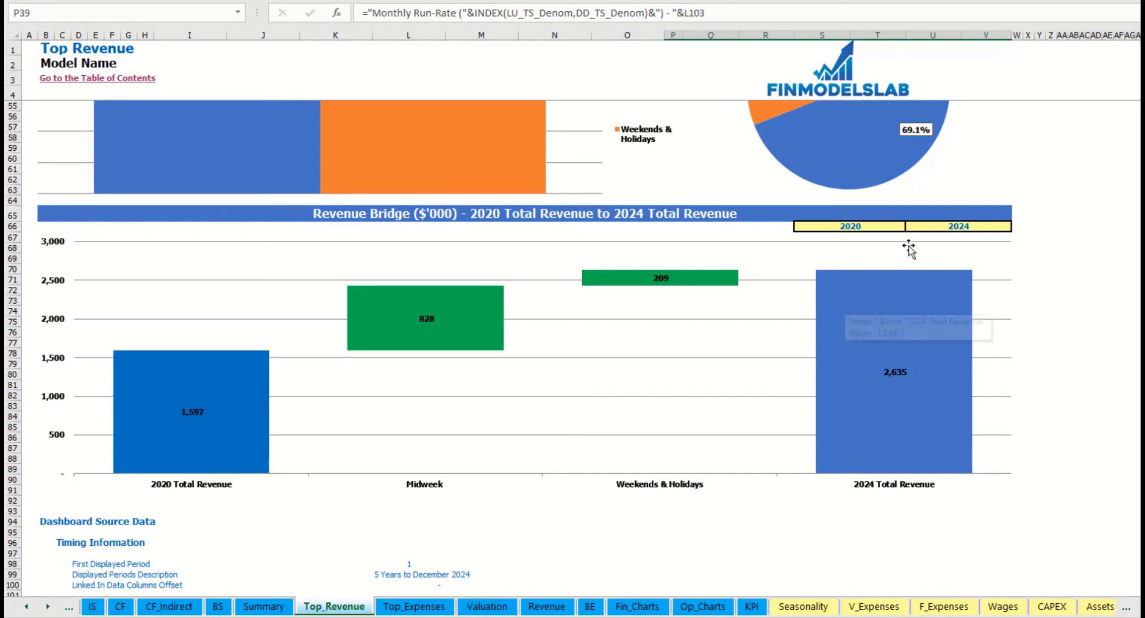
pyautogui.click(881, 226)
pyautogui.click(911, 227)
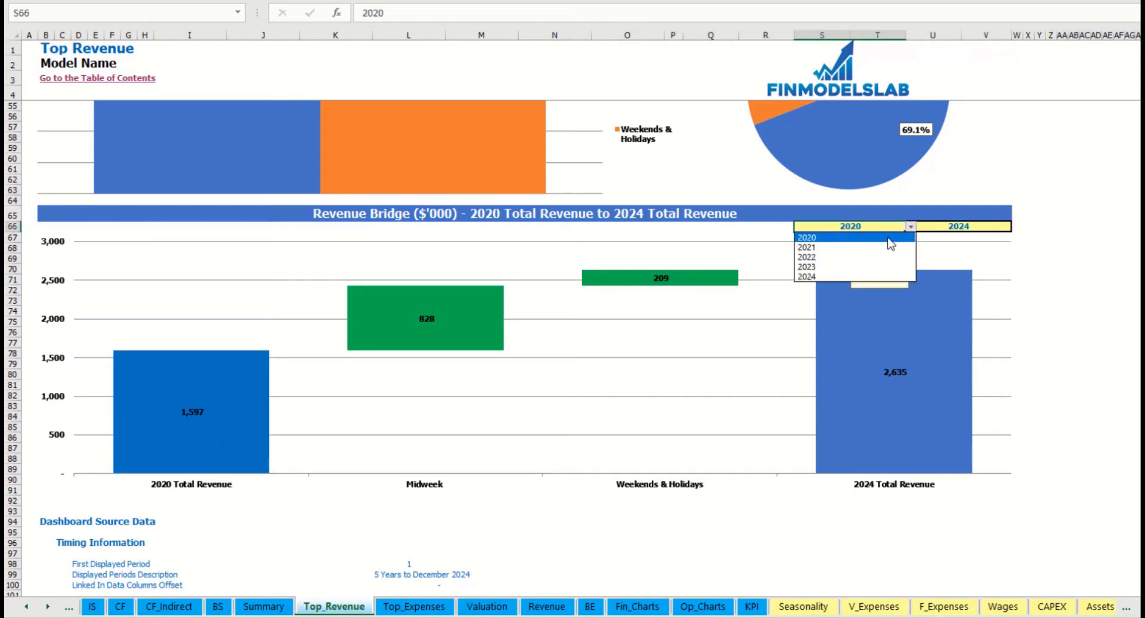
pyautogui.click(888, 246)
pyautogui.click(991, 226)
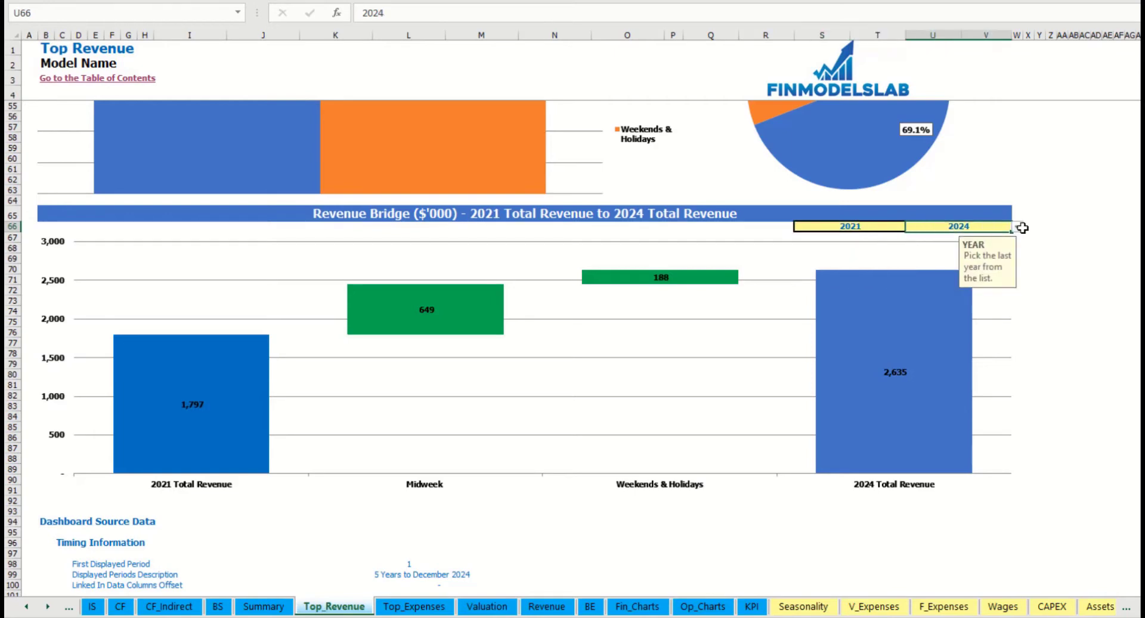
pyautogui.click(1014, 226)
pyautogui.click(1008, 226)
pyautogui.click(1017, 227)
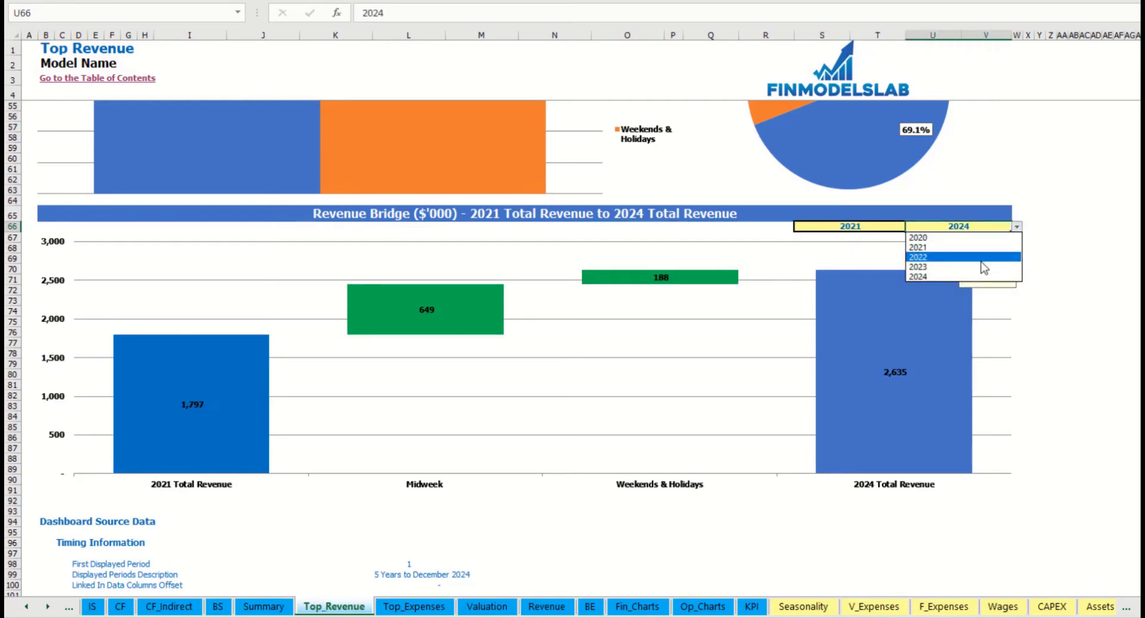
pyautogui.click(982, 267)
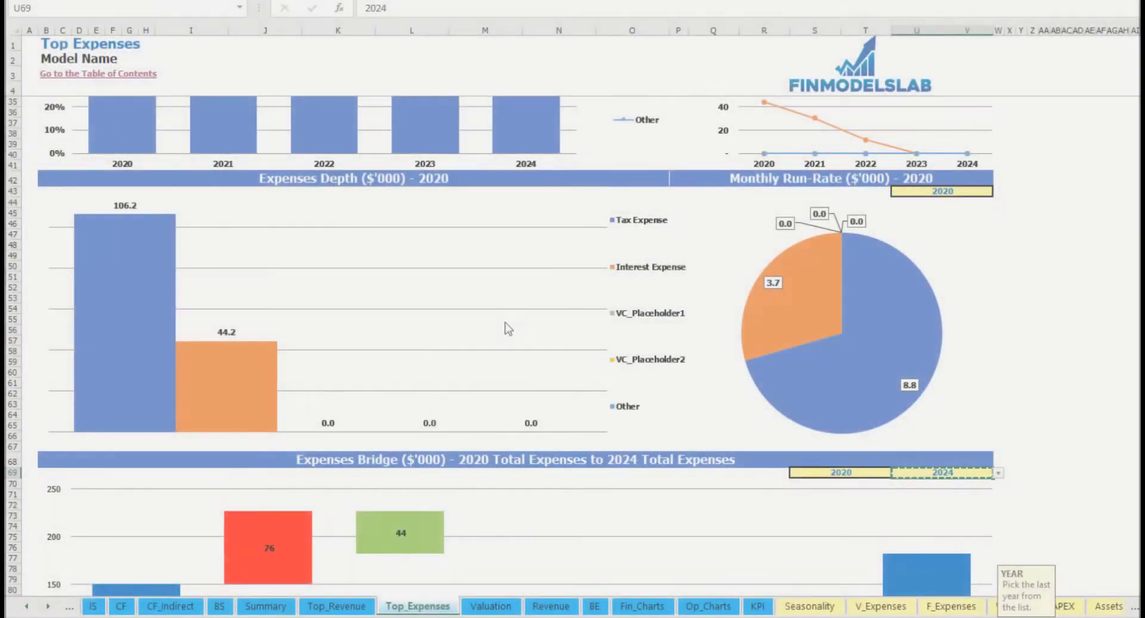
# Examine the top 5 expense categories, from Tax Expense down to Other, on the Top Expenses sheet.
pyautogui.scroll(9, 505, 328)
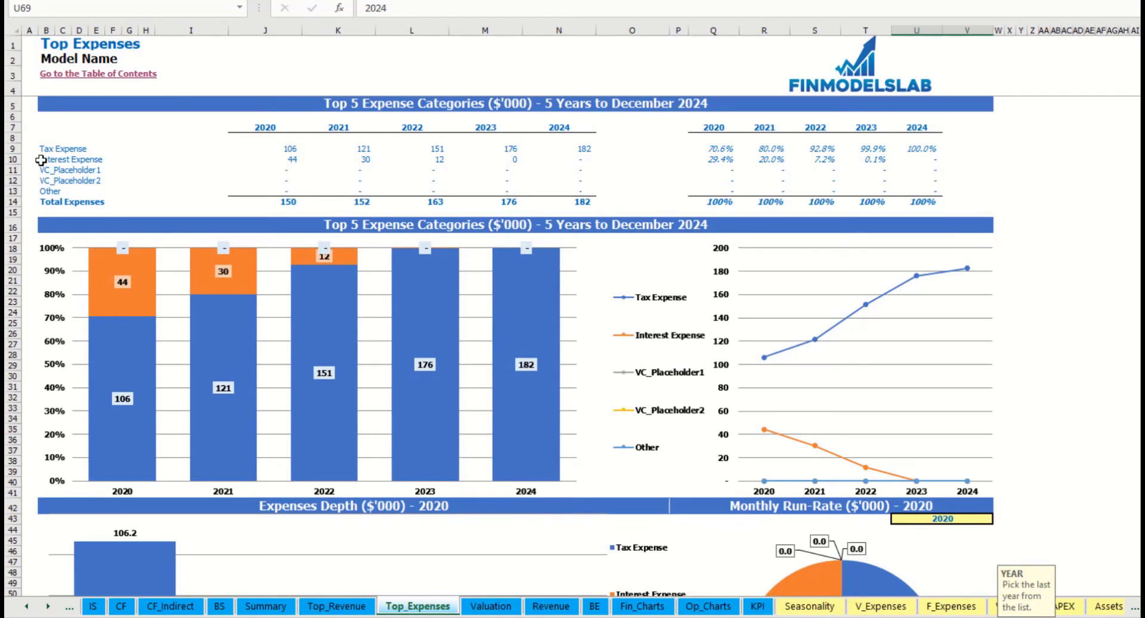
pyautogui.moveTo(44, 151); pyautogui.dragTo(50, 195)
pyautogui.click(45, 191)
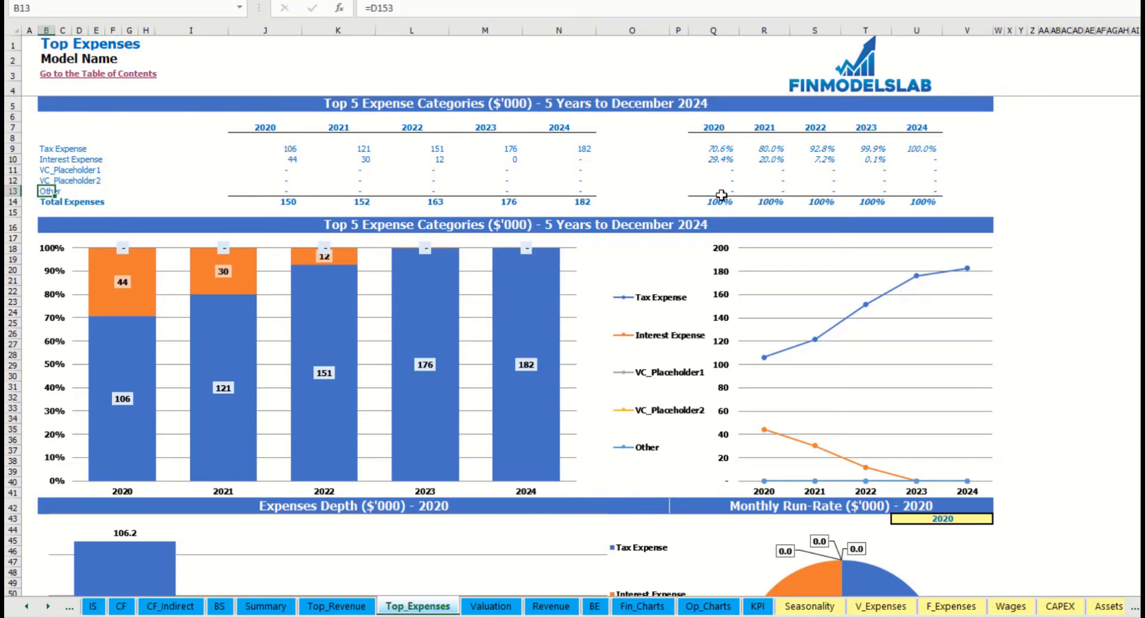
# Set the year for the Expenses Depth and Monthly Run-Rate charts to 2022 and view the Expenses Bridge chart.
pyautogui.scroll(-3, 427, 227)
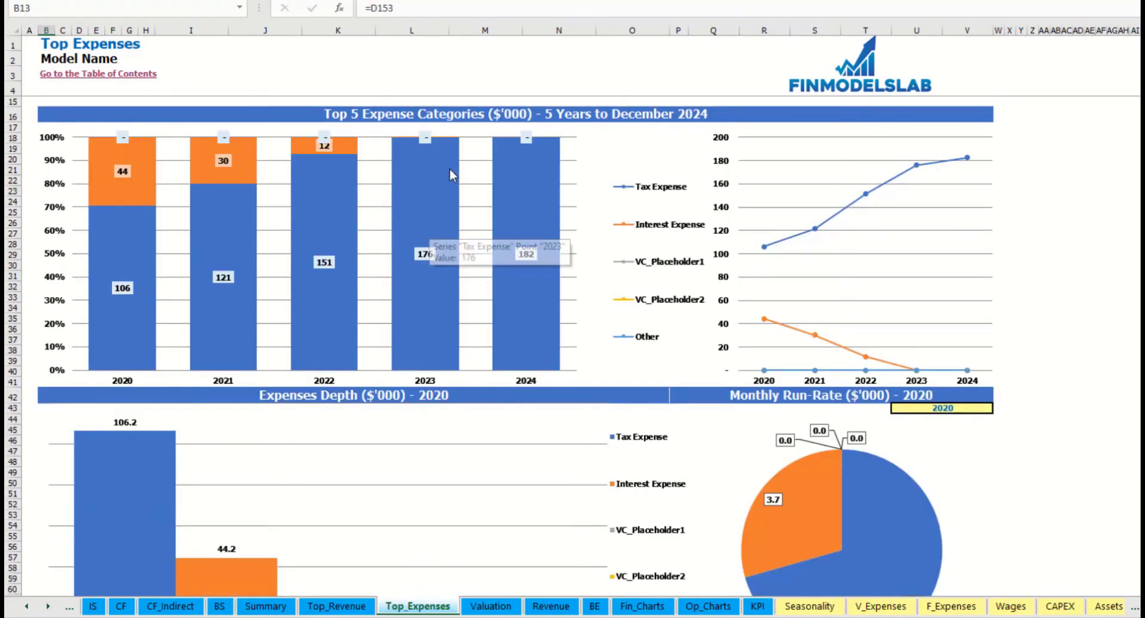
pyautogui.scroll(-7, 365, 257)
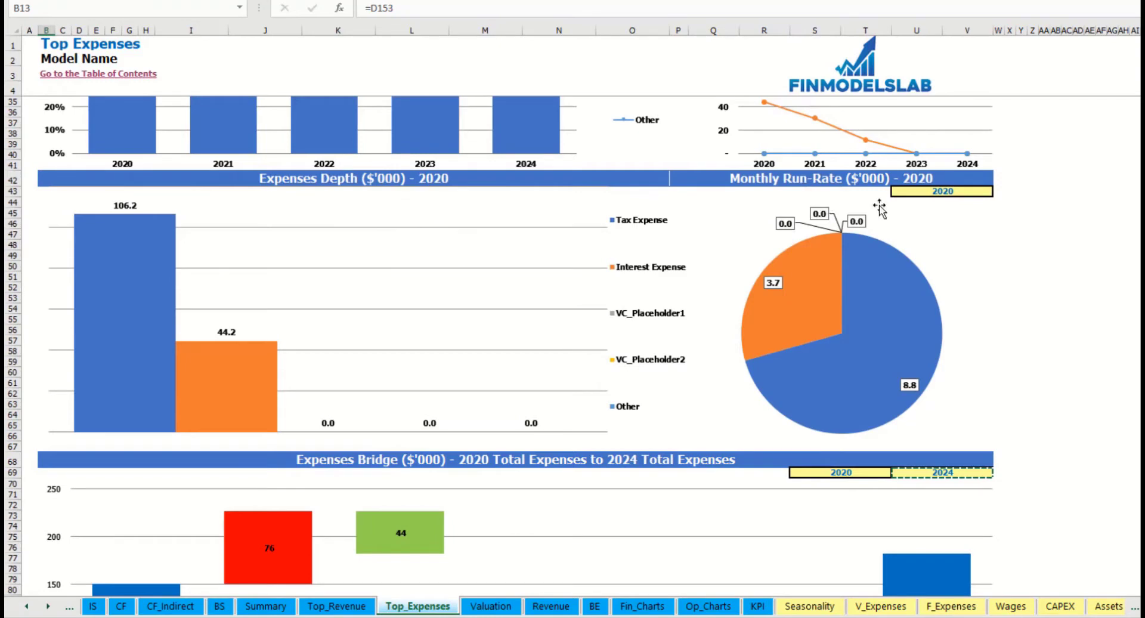
pyautogui.click(968, 191)
pyautogui.click(998, 191)
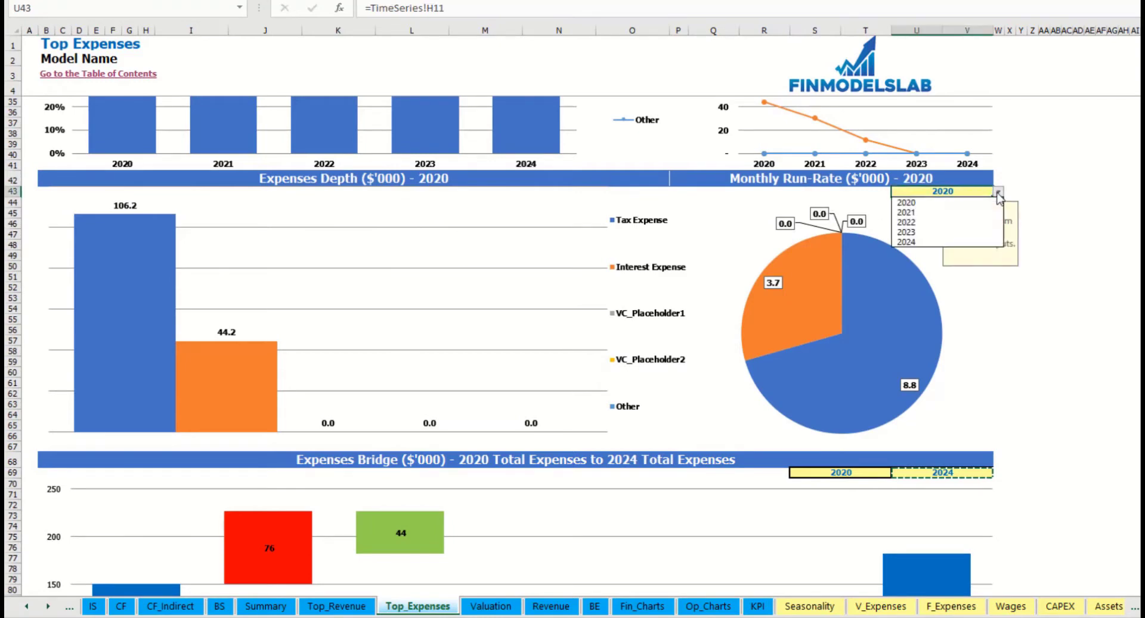
pyautogui.click(973, 222)
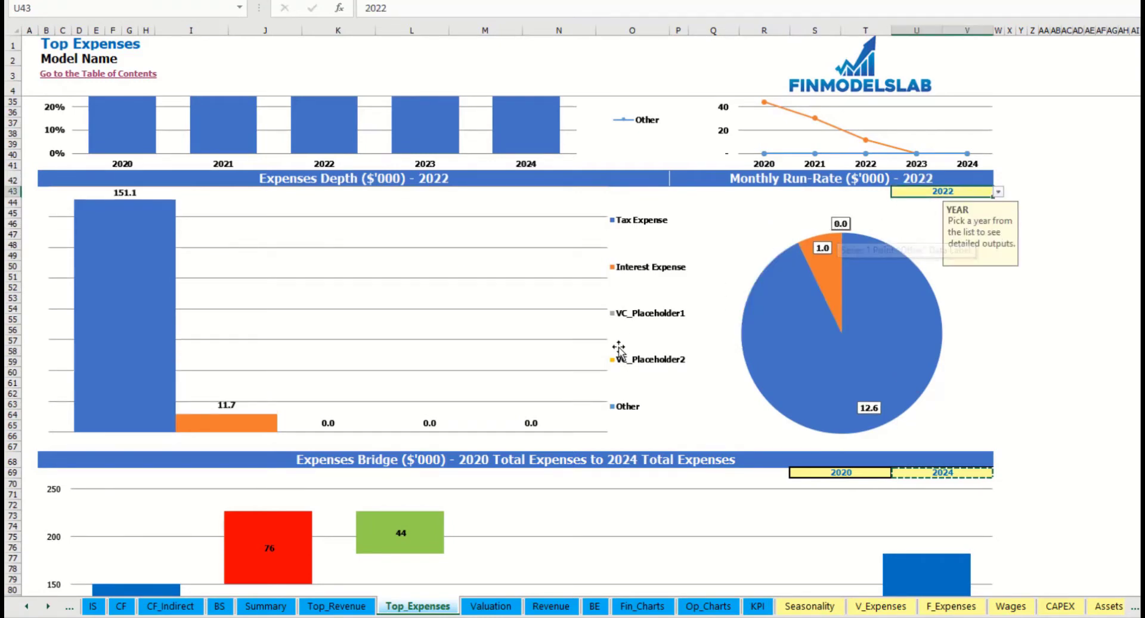
pyautogui.scroll(-7, 596, 352)
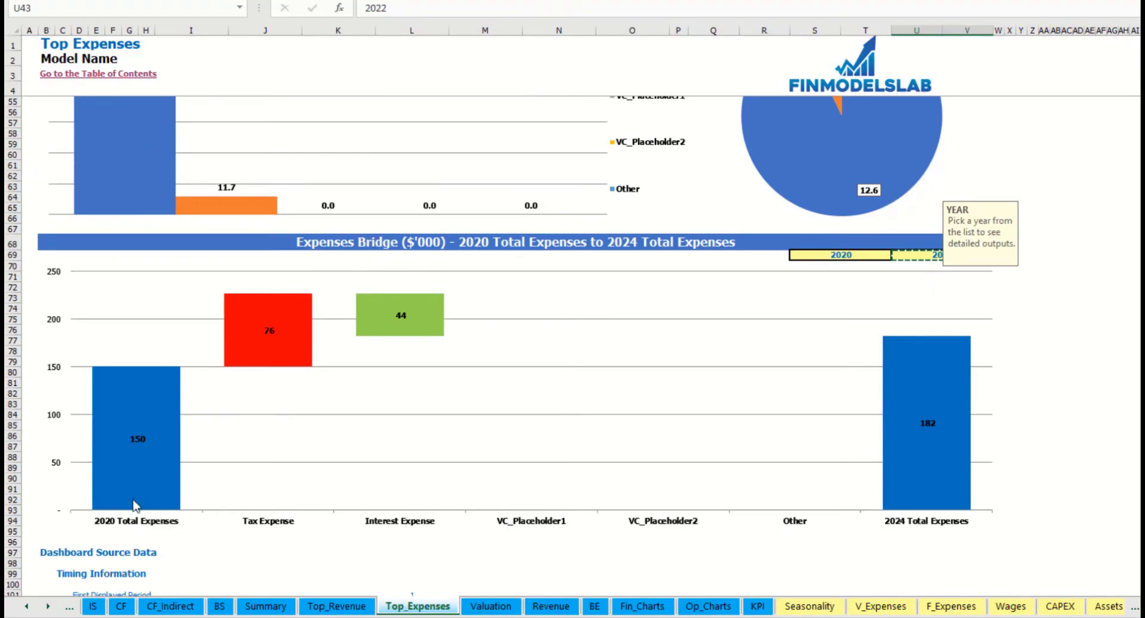
pyautogui.click(1055, 319)
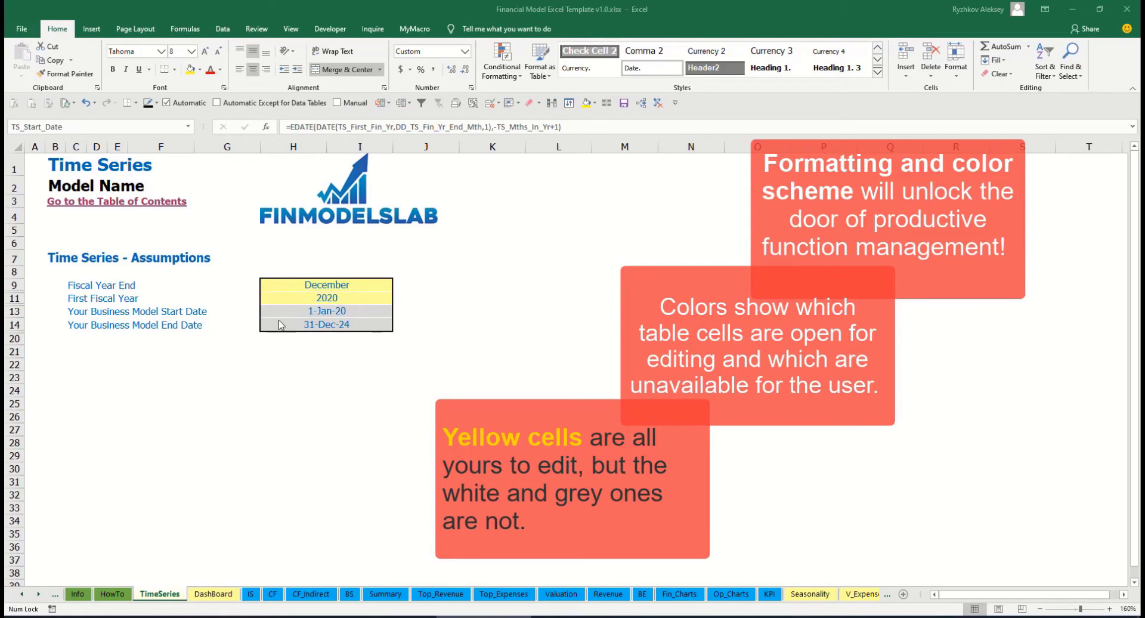
# Look through the workbook's colour-coded sheets, from the Time Series assumptions to the Capital calculations at the end.
pyautogui.click(38, 594)
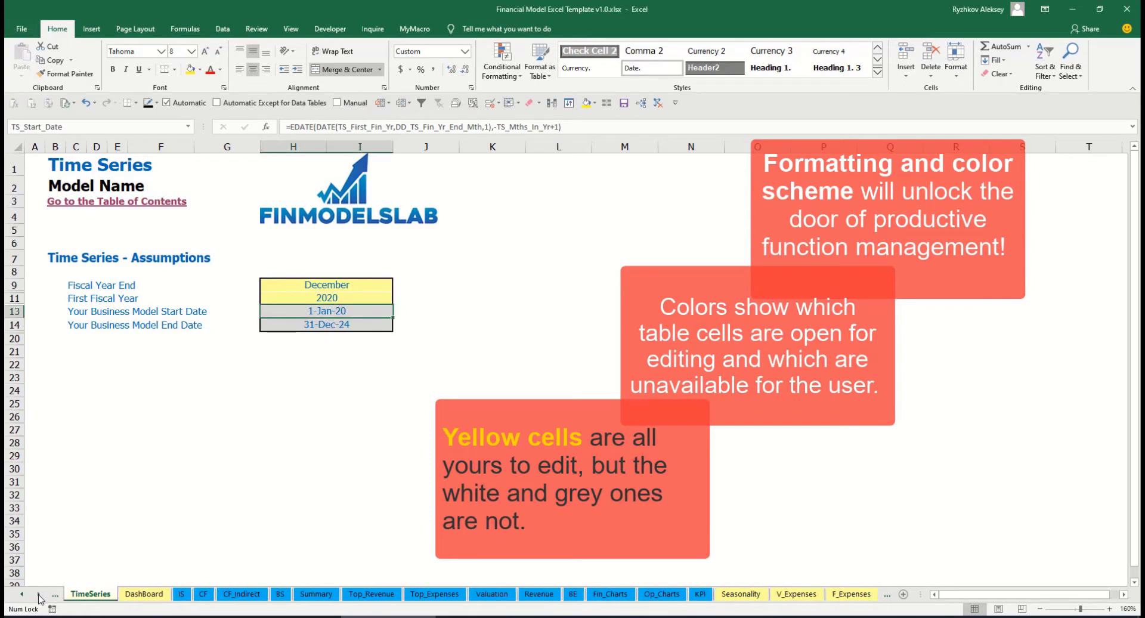
pyautogui.click(38, 594)
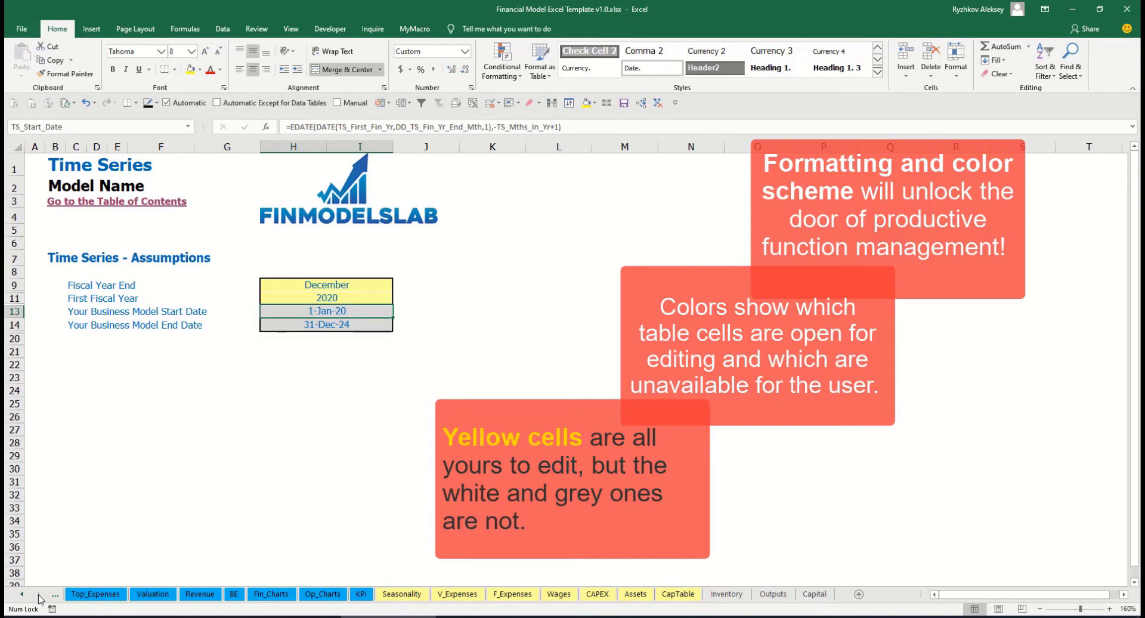
pyautogui.click(23, 595)
pyautogui.click(23, 595)
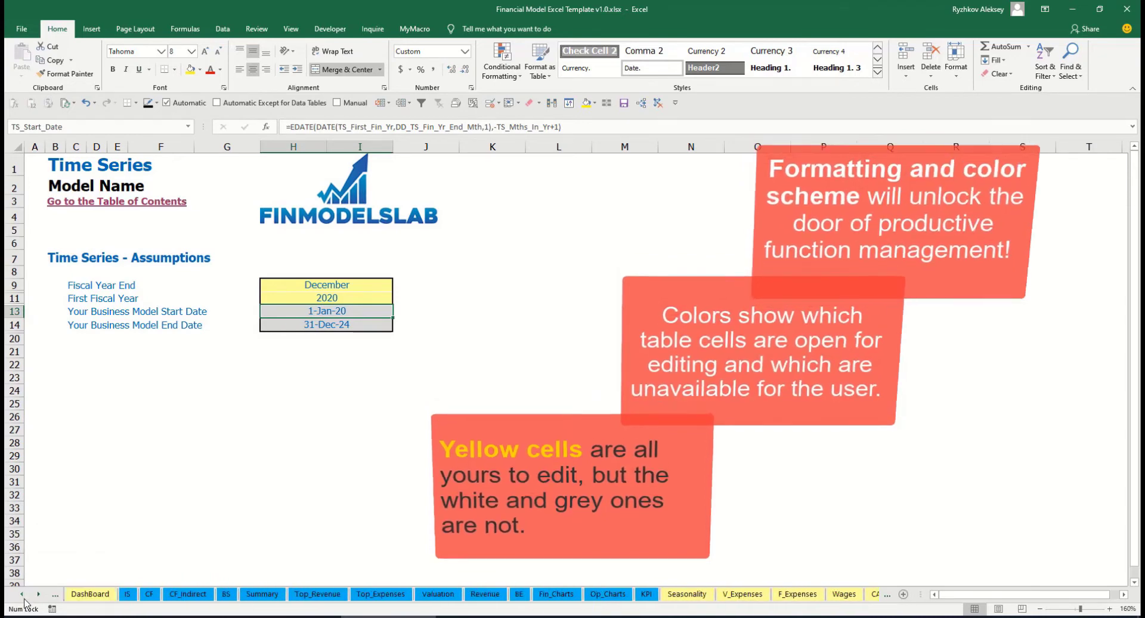
pyautogui.click(24, 598)
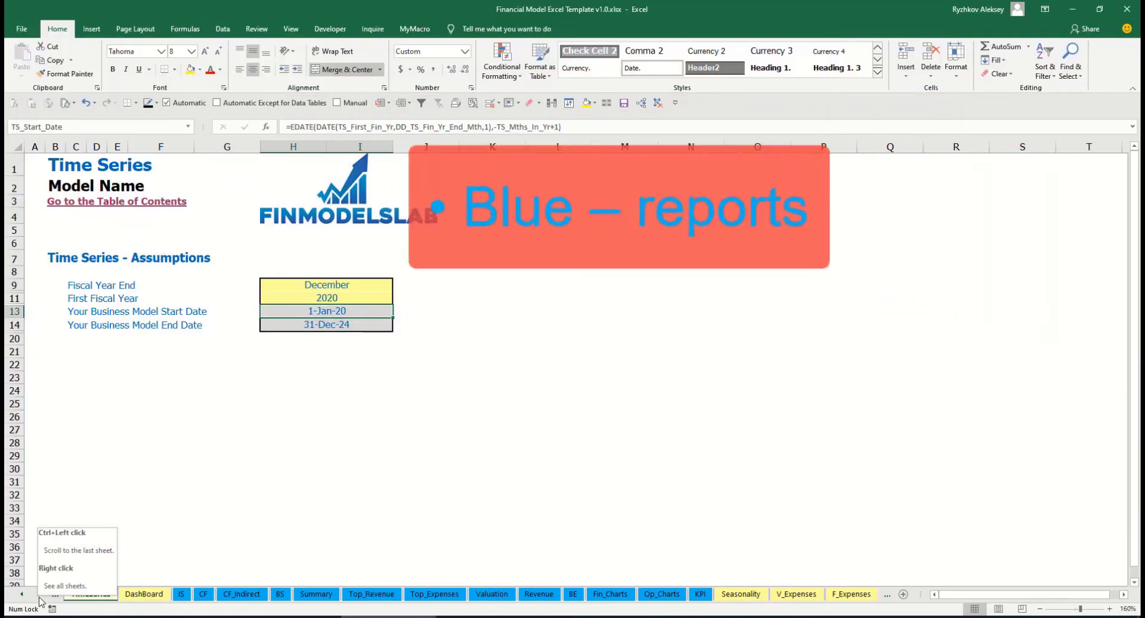
pyautogui.click(39, 595)
pyautogui.click(39, 595)
pyautogui.click(38, 595)
pyautogui.click(39, 595)
pyautogui.click(38, 596)
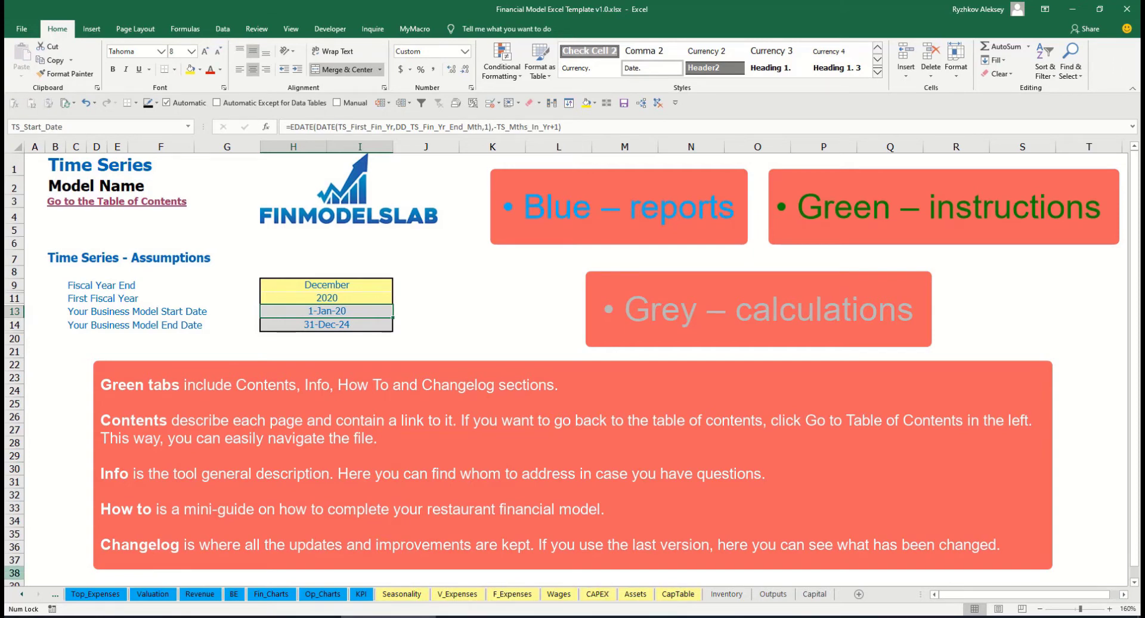
# Go back to the workbook's first sheets and open the Contents sheet.
pyautogui.click(22, 595)
pyautogui.click(21, 595)
pyautogui.click(22, 594)
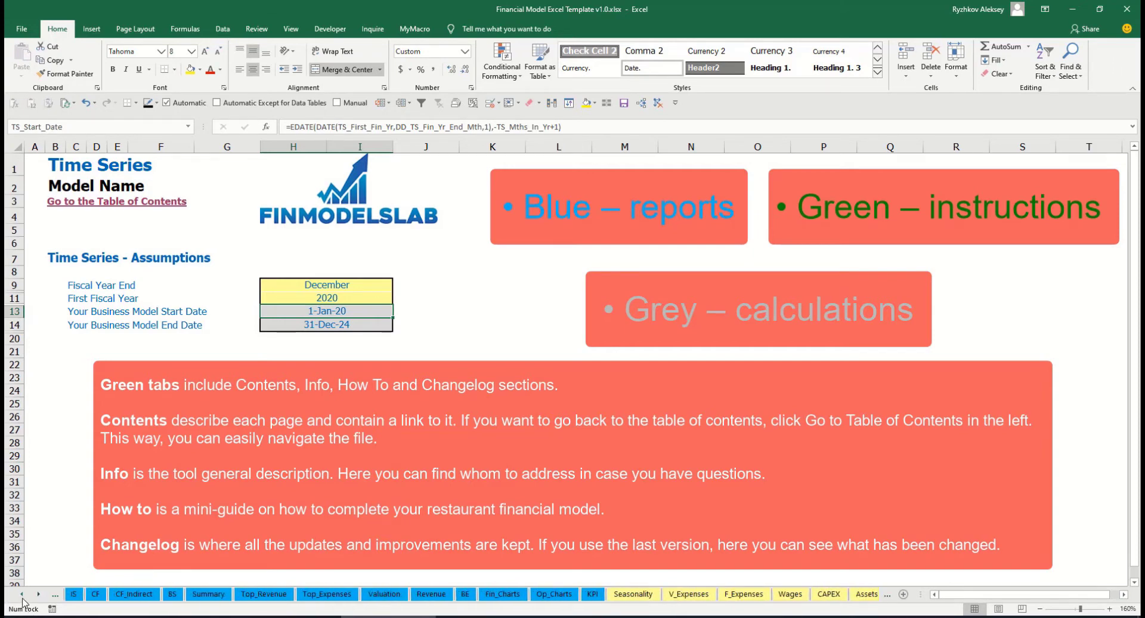
pyautogui.click(21, 594)
pyautogui.click(21, 594)
pyautogui.click(22, 594)
pyautogui.click(22, 595)
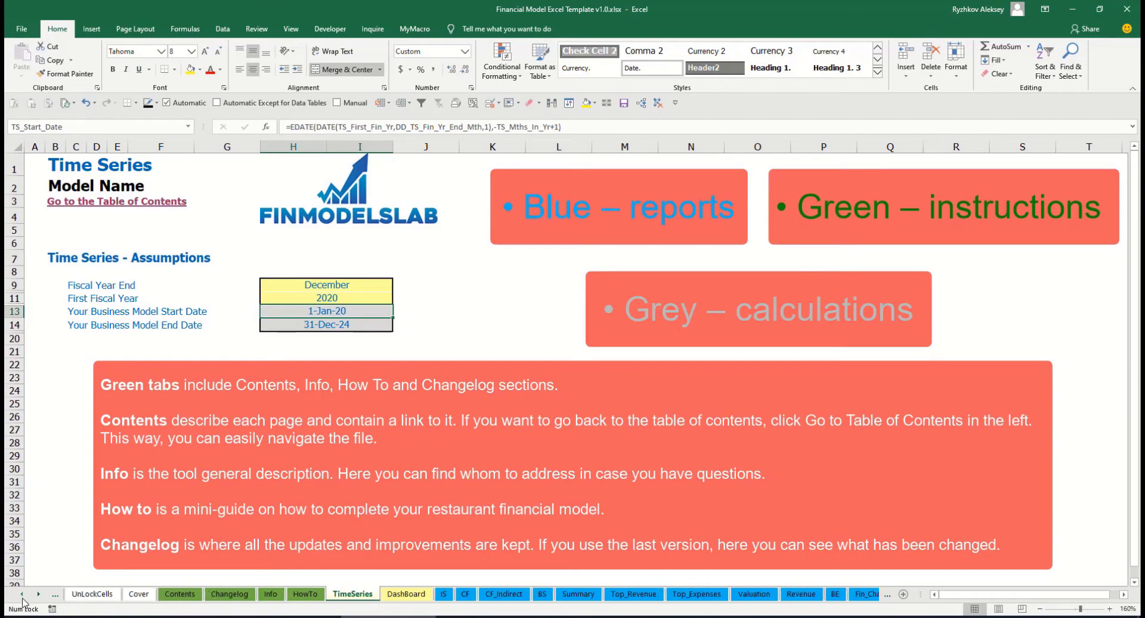
pyautogui.click(190, 595)
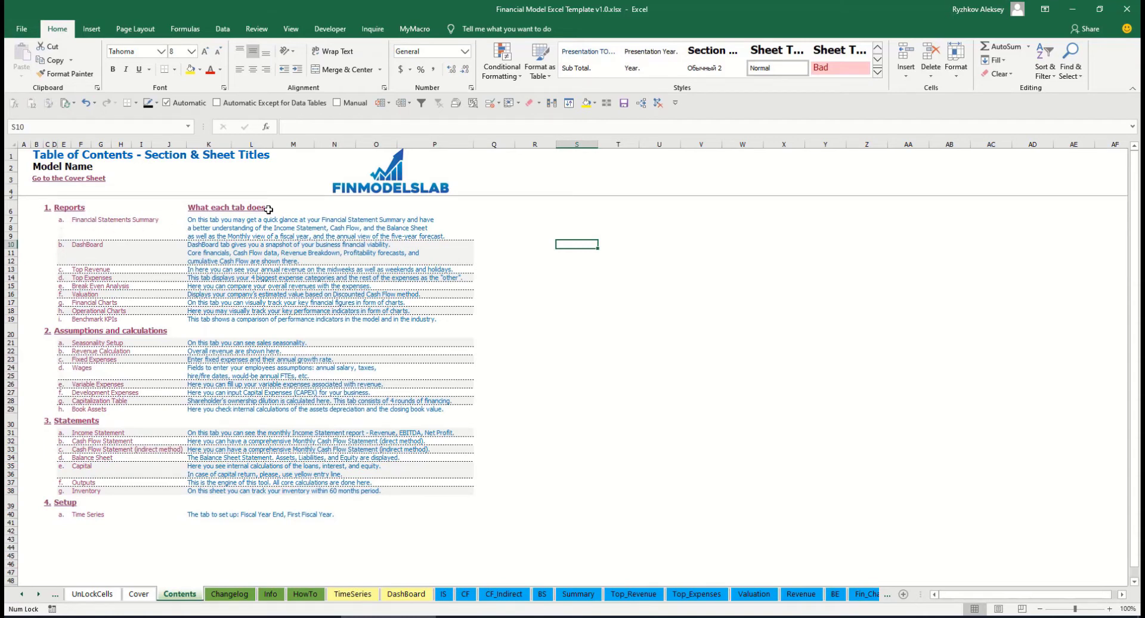
# Follow the Financial Statements Summary link from the contents list, and return to the table of contents.
pyautogui.click(108, 225)
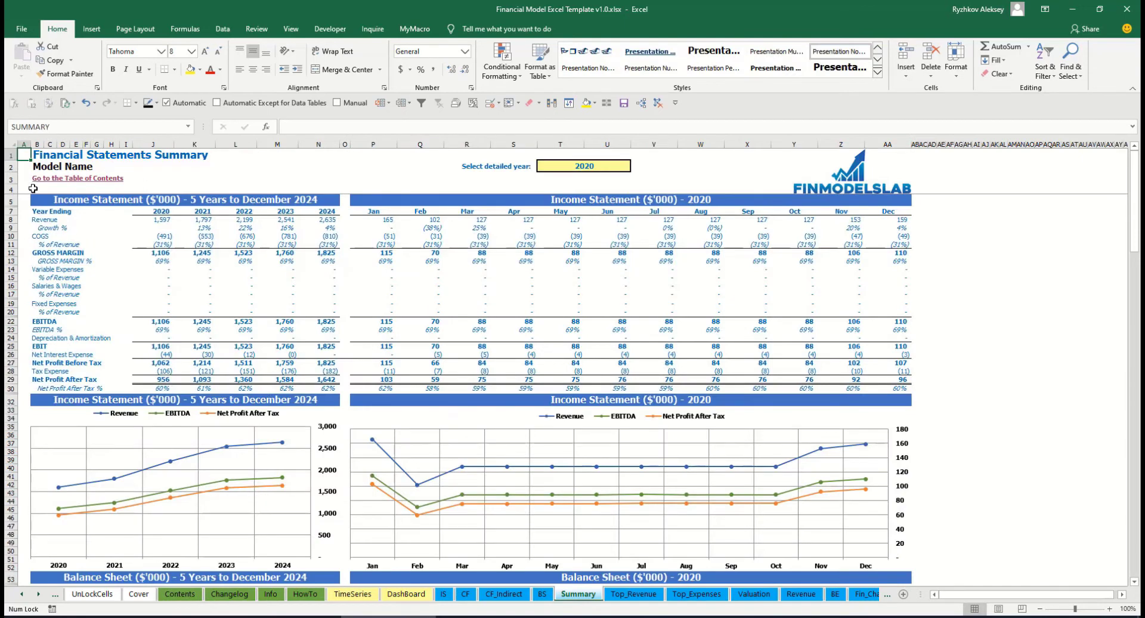
pyautogui.click(41, 179)
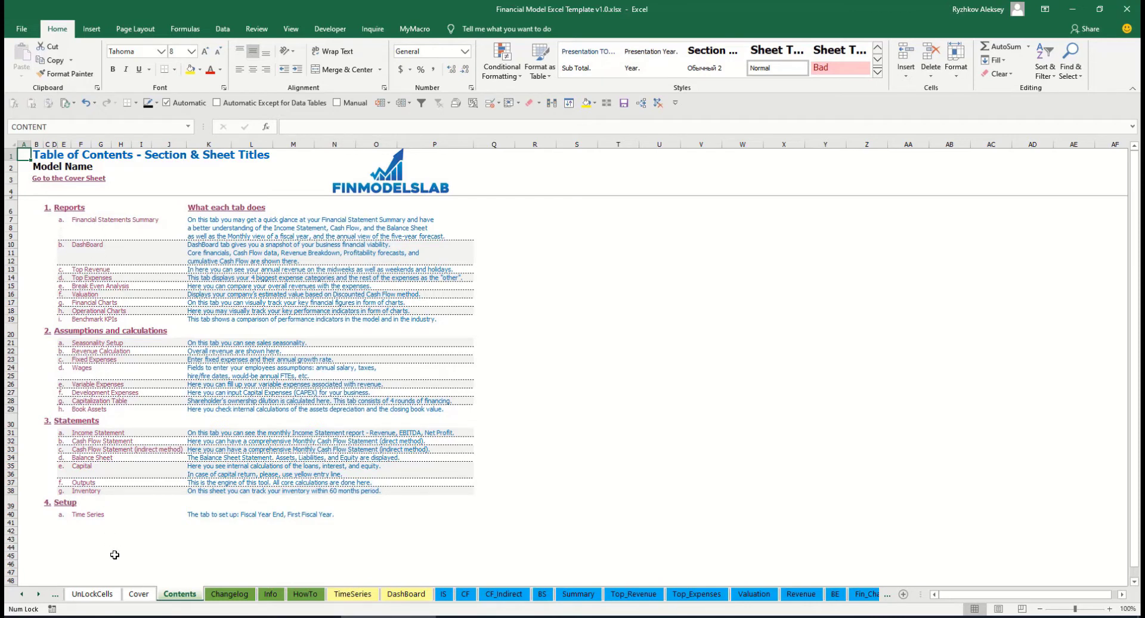
# Read the guide on the HowTo sheet, from the Overall Business Model Principles to the Top Revenue section.
pyautogui.click(305, 594)
pyautogui.scroll(20, 140, 380)
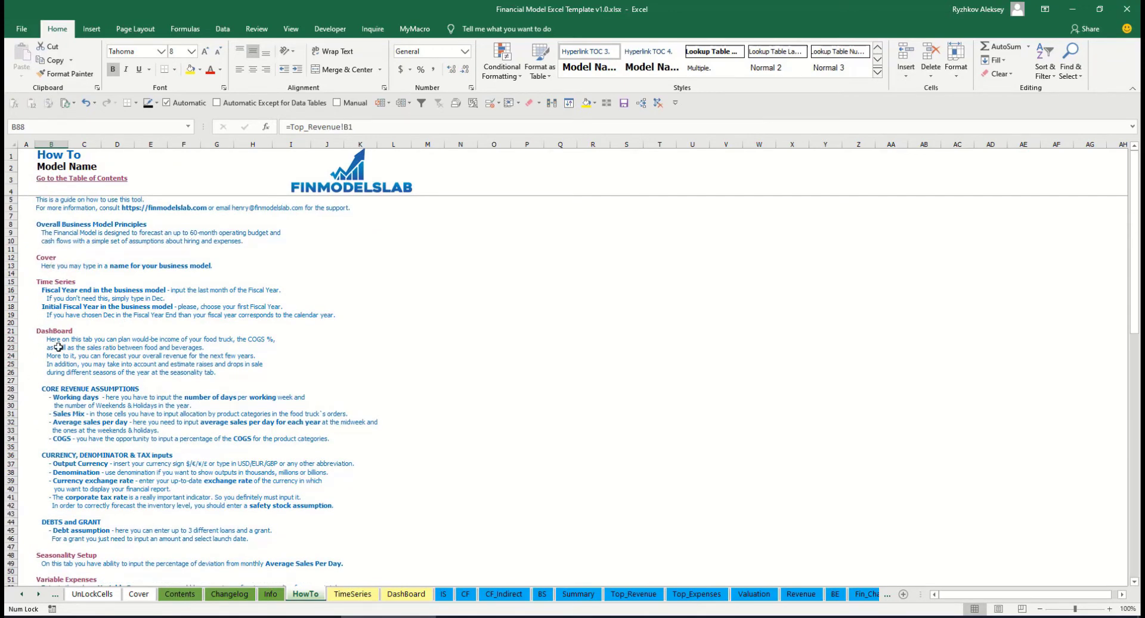
pyautogui.scroll(-3, 58, 396)
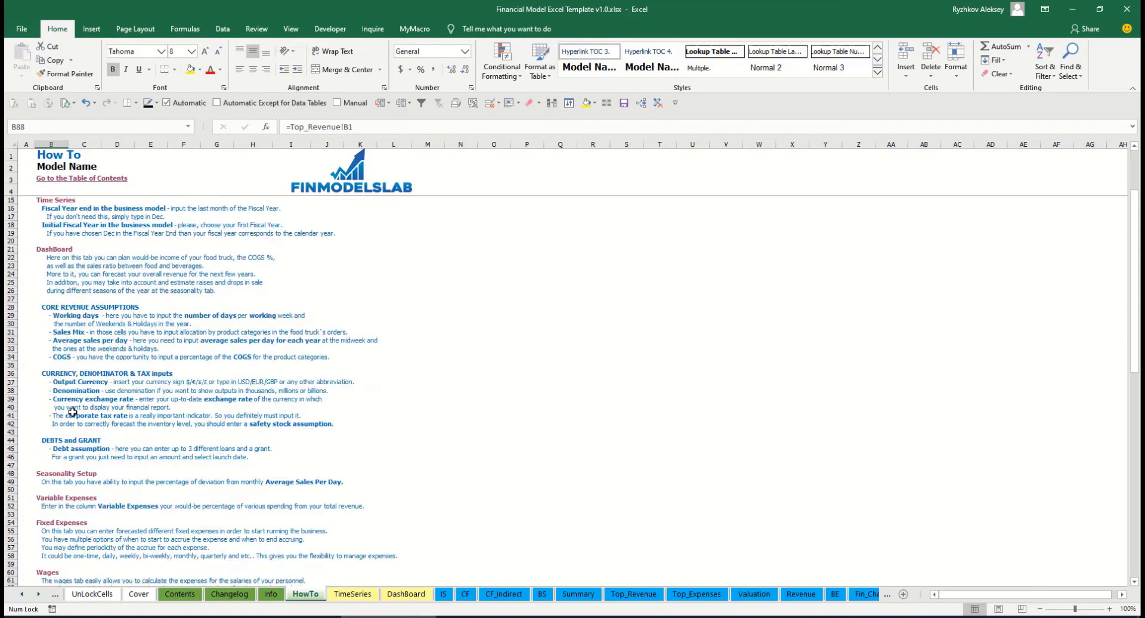
pyautogui.scroll(-3, 72, 412)
pyautogui.scroll(-3, 60, 471)
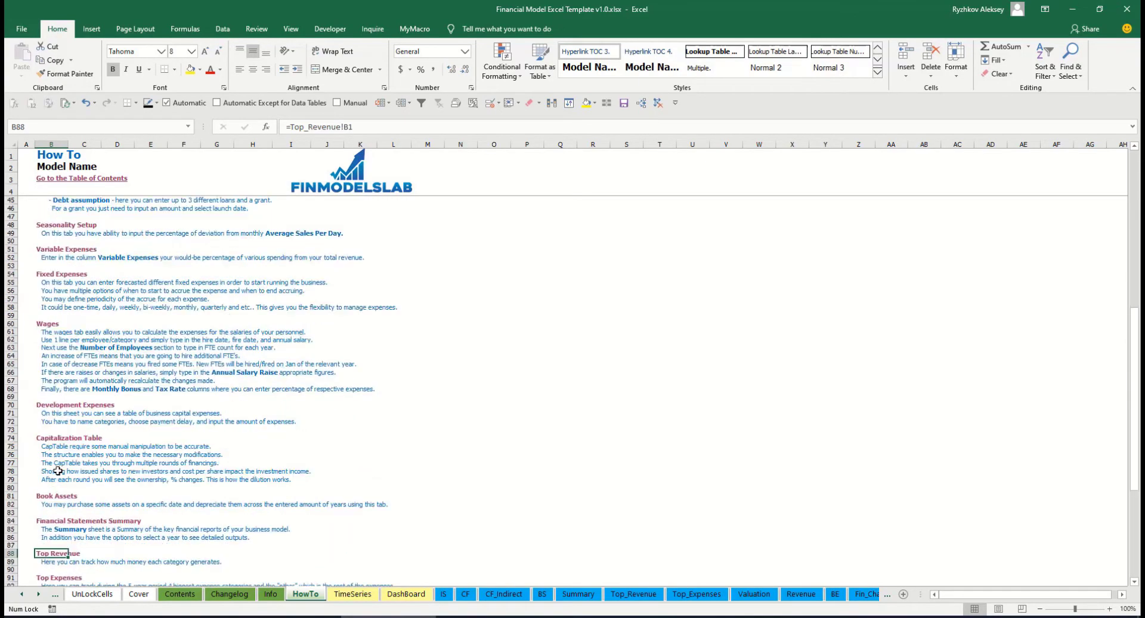
pyautogui.scroll(13, 60, 468)
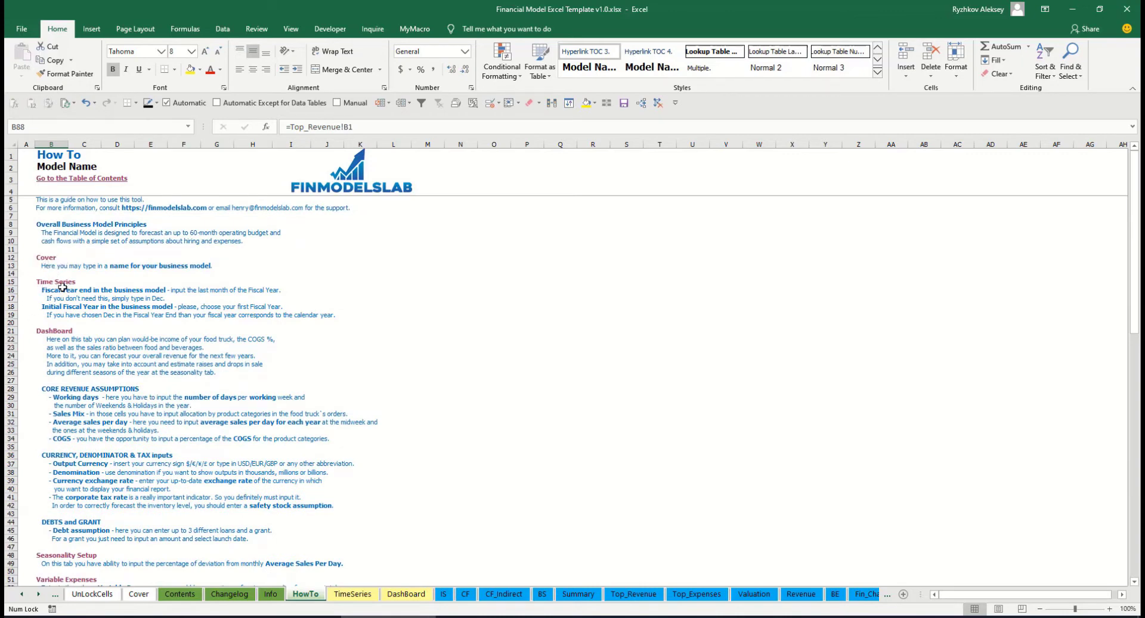
pyautogui.scroll(-10, 51, 367)
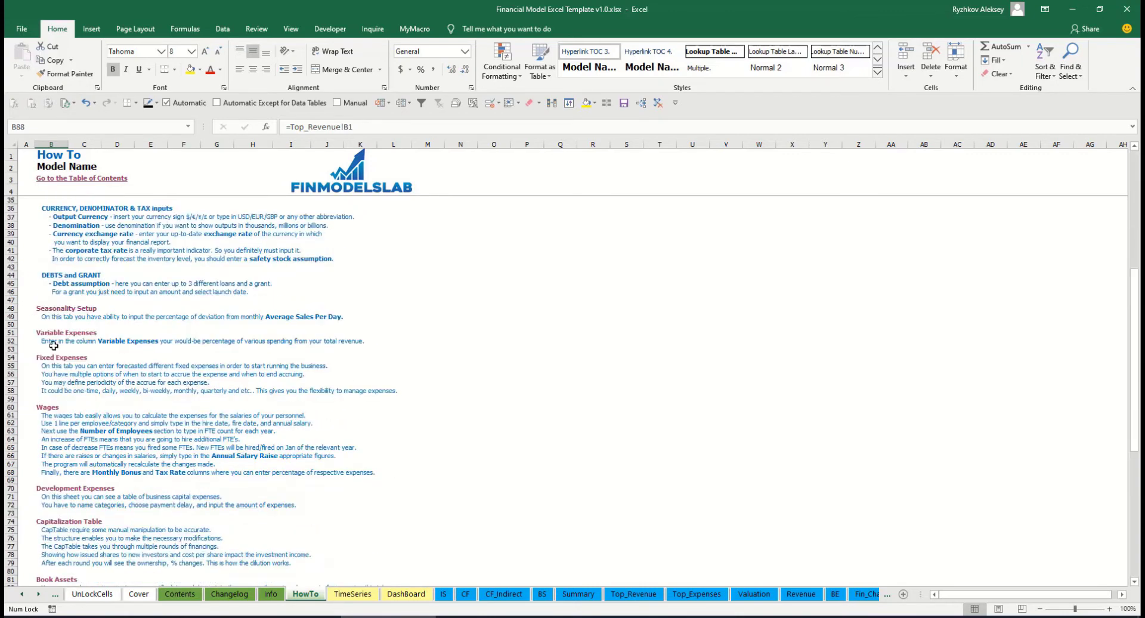
pyautogui.scroll(-3, 53, 345)
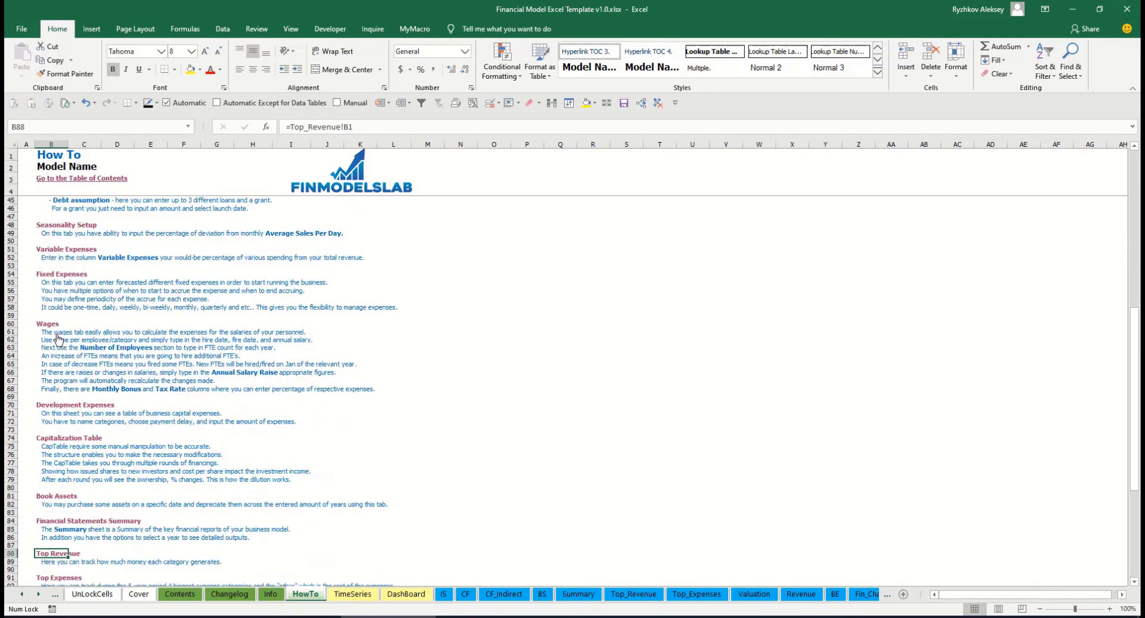
pyautogui.click(42, 497)
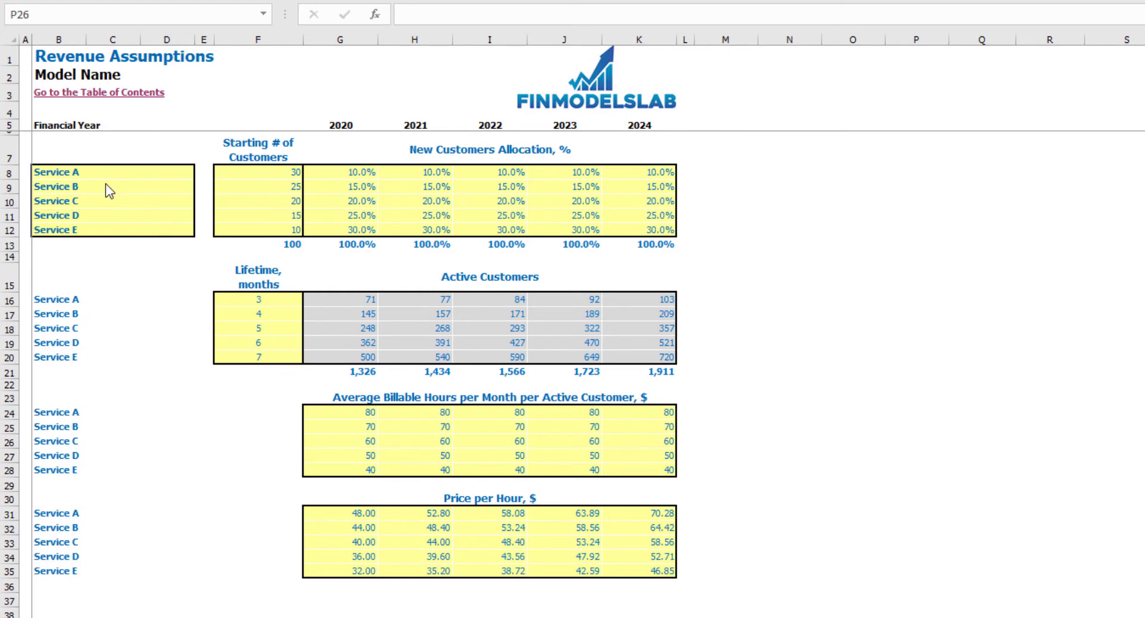
# Rename Service A as Offering 1 in the service names list of the Revenue Assumptions sheet.
pyautogui.moveTo(106, 173); pyautogui.dragTo(113, 226)
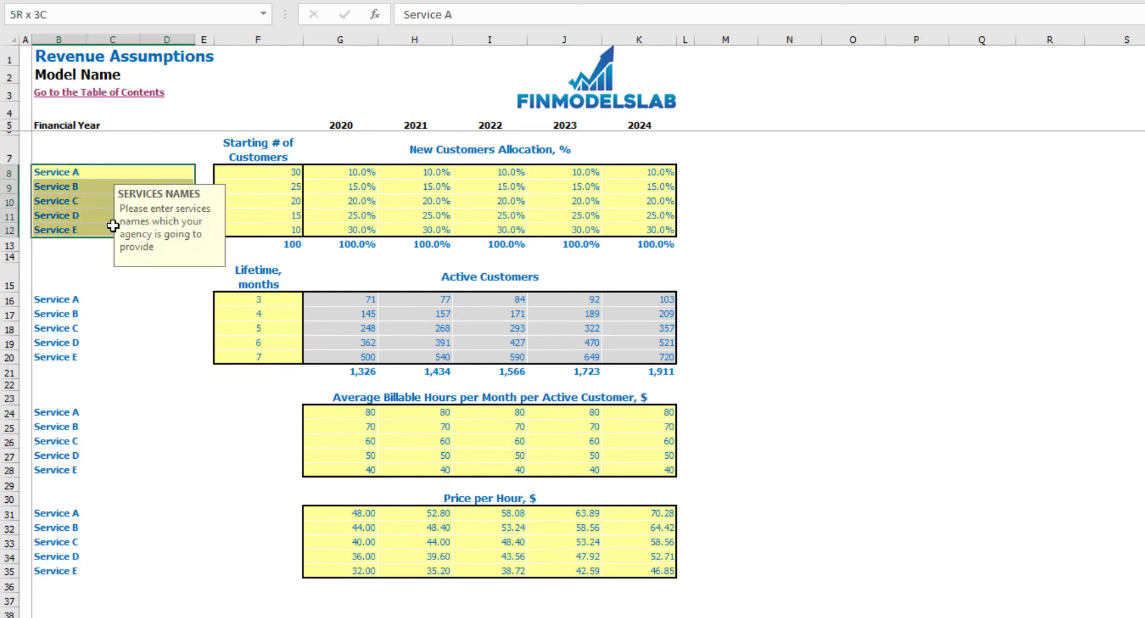
pyautogui.click(66, 173)
pyautogui.write('Offering 1')
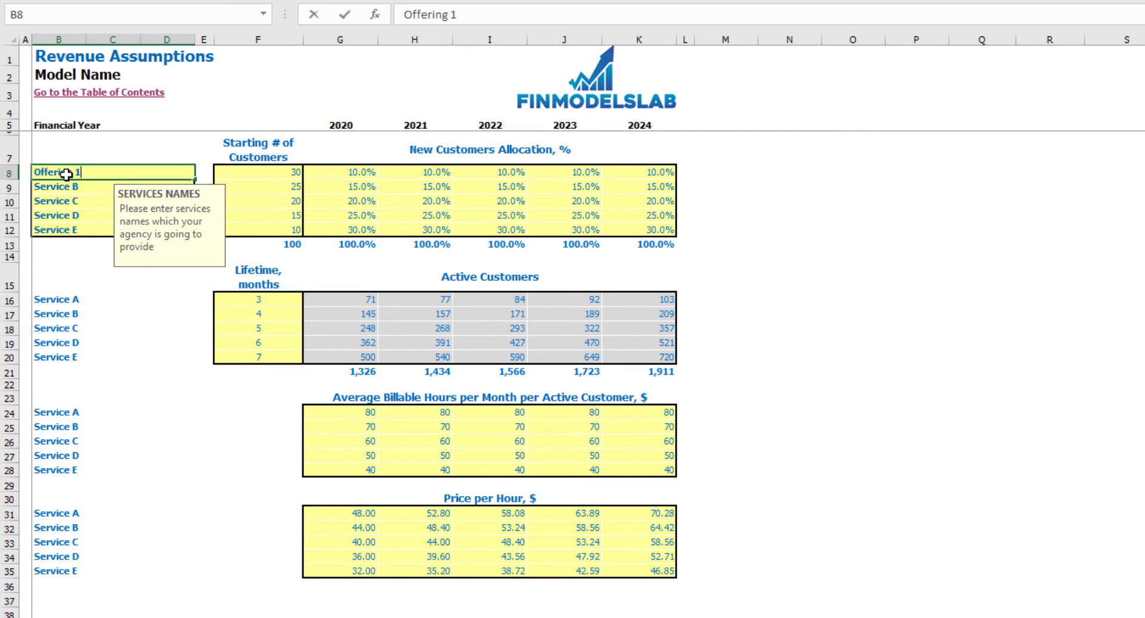
pyautogui.press('Return')
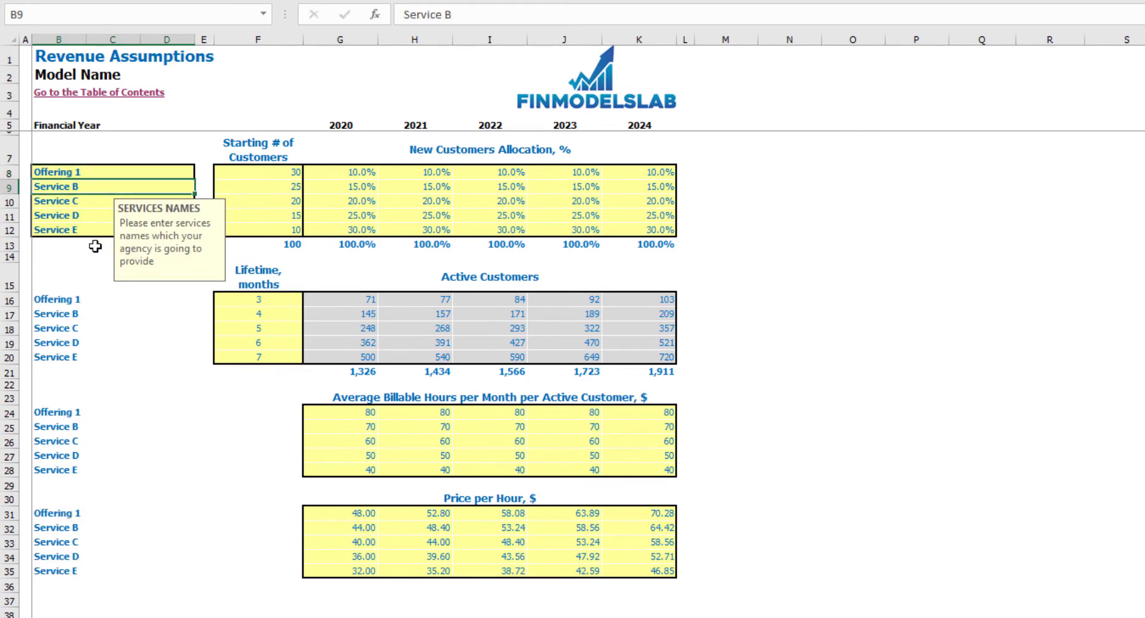
pyautogui.click(77, 244)
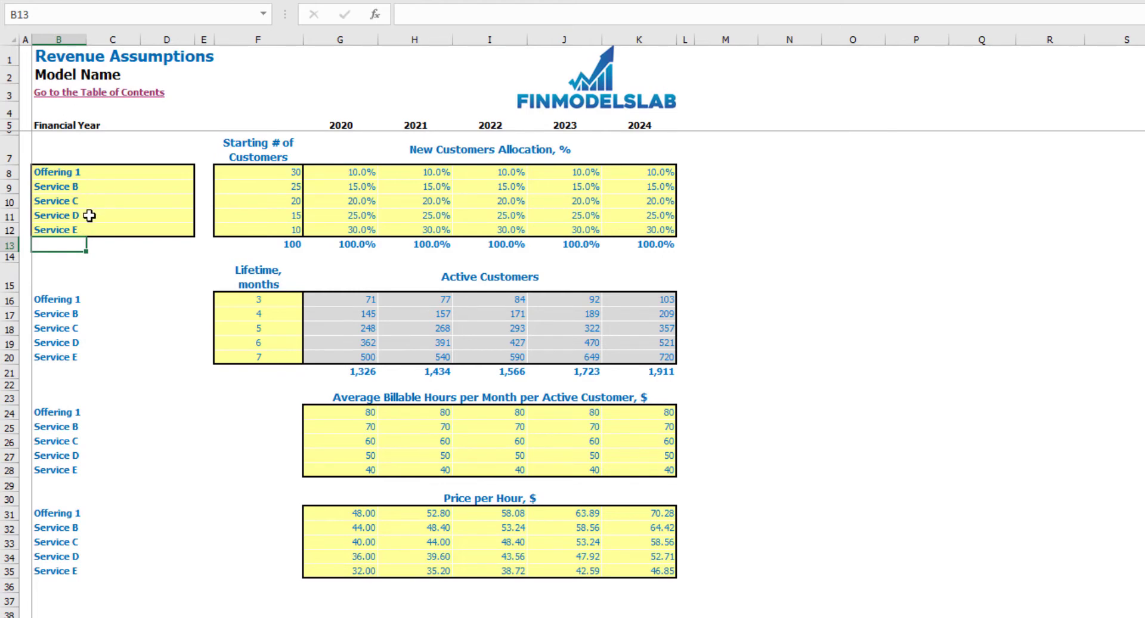
# Clear the names, starting customers and new customer allocations of Service D and Service E.
pyautogui.moveTo(89, 215); pyautogui.dragTo(645, 225)
pyautogui.press('Delete')
pyautogui.click(821, 184)
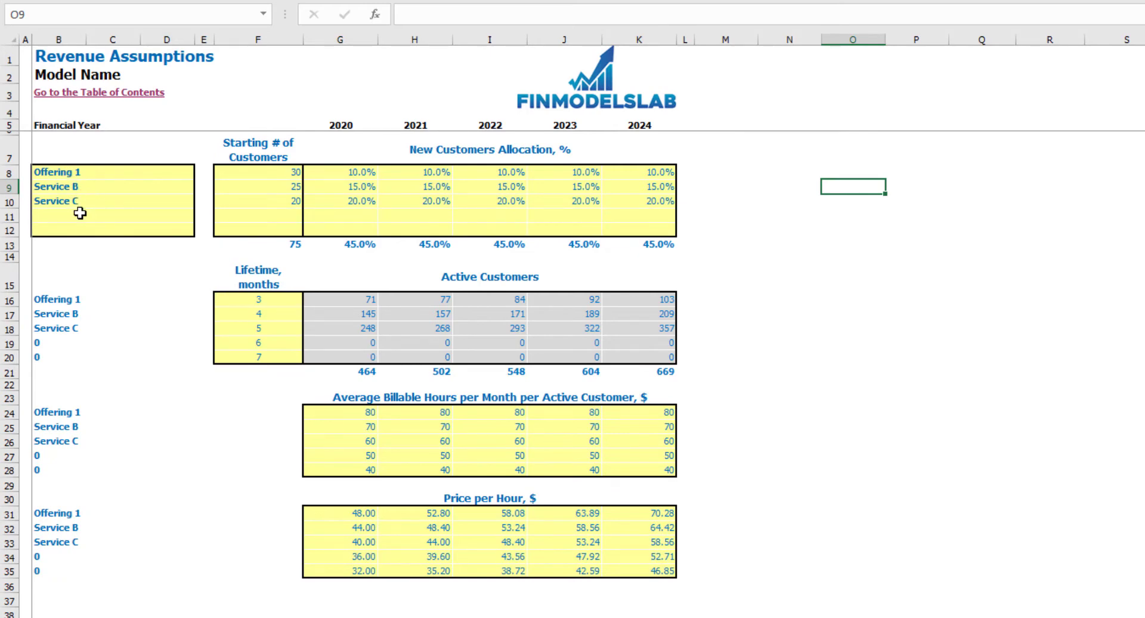
# Undo the clearing of the Service D and Service E rows and the renaming of Service A.
pyautogui.hotkey('ctrl', 'z')
pyautogui.hotkey('ctrl', 'z')
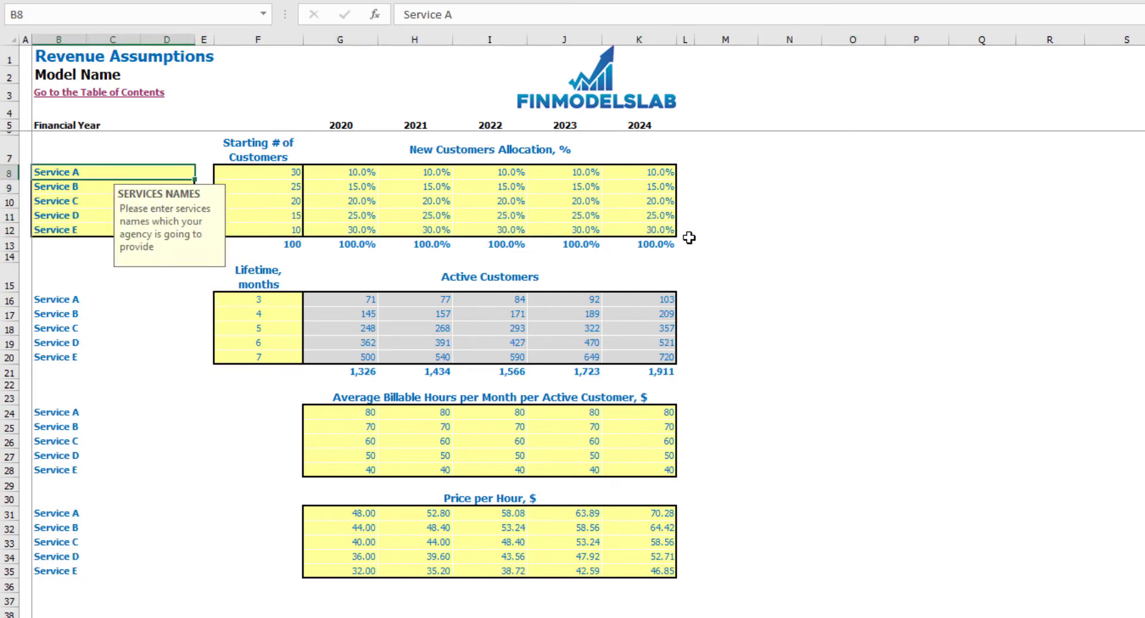
pyautogui.click(802, 248)
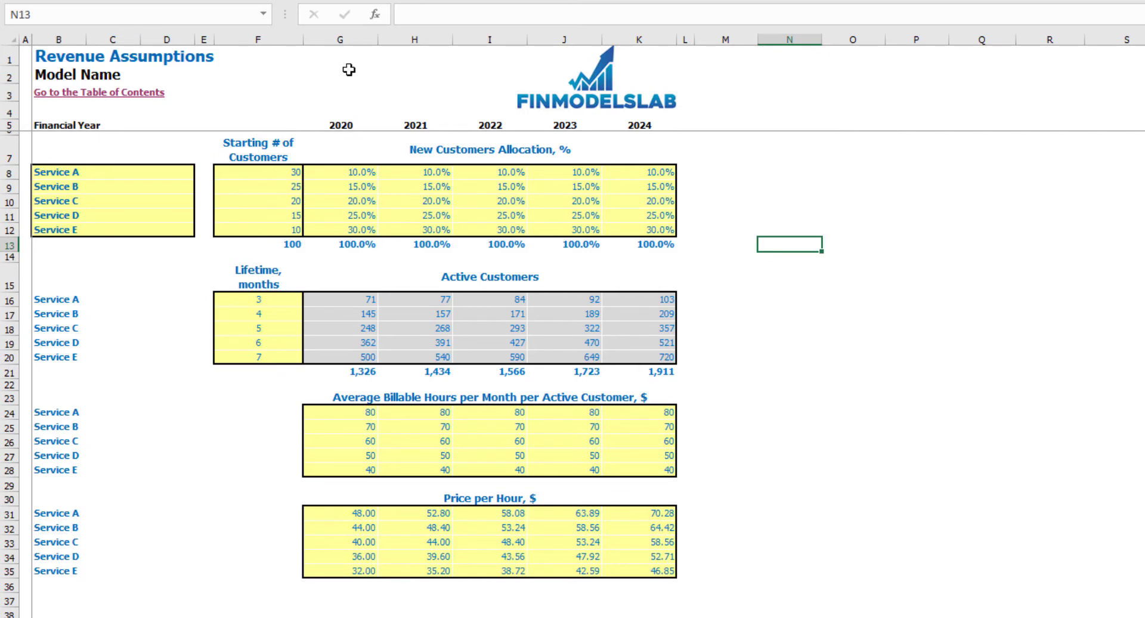
# Set the starting number of customers to 50 for Service A and 60 for Service B.
pyautogui.click(266, 177)
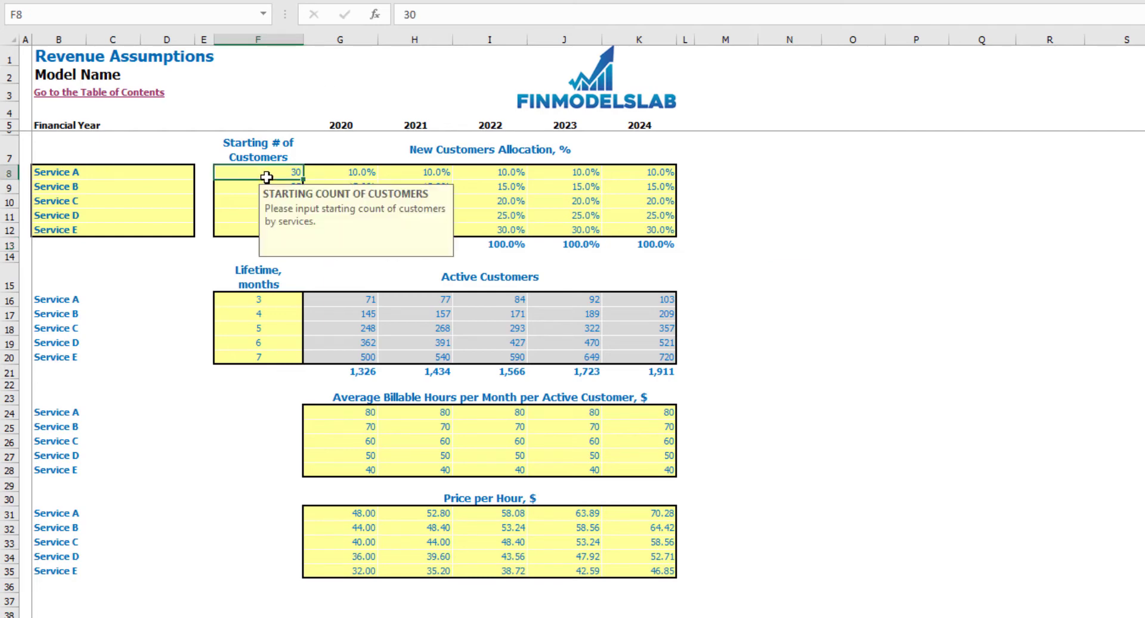
pyautogui.write('50')
pyautogui.press('Return')
pyautogui.write('60')
pyautogui.press('Return')
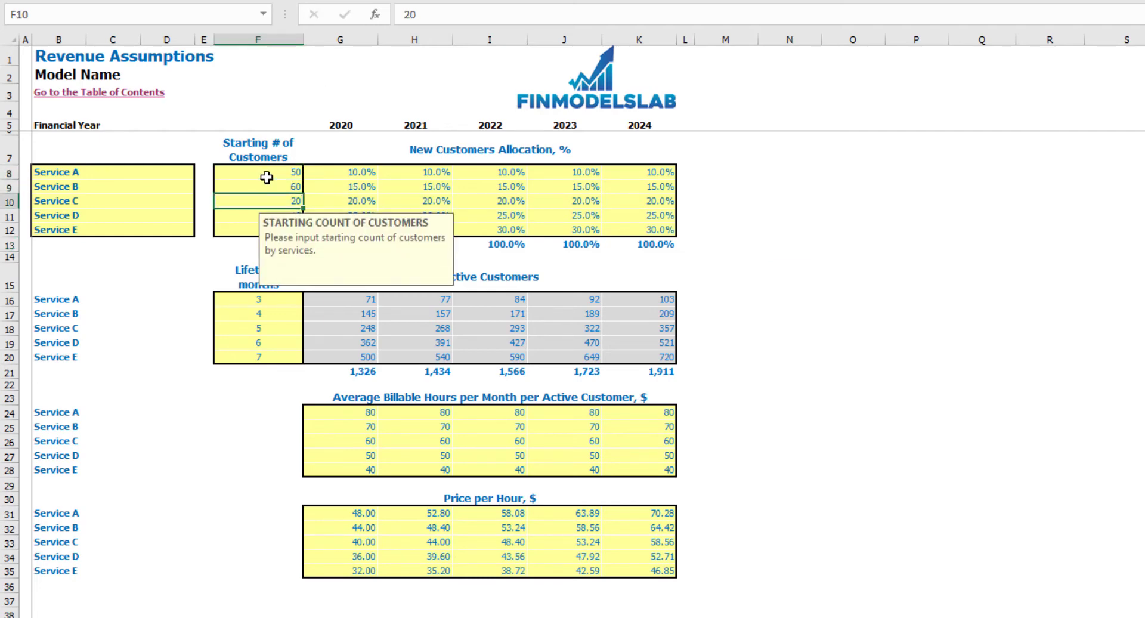
# Clear the starting number of customers for Services A to E and check the total's formula.
pyautogui.moveTo(263, 173); pyautogui.dragTo(241, 225)
pyautogui.press('Delete')
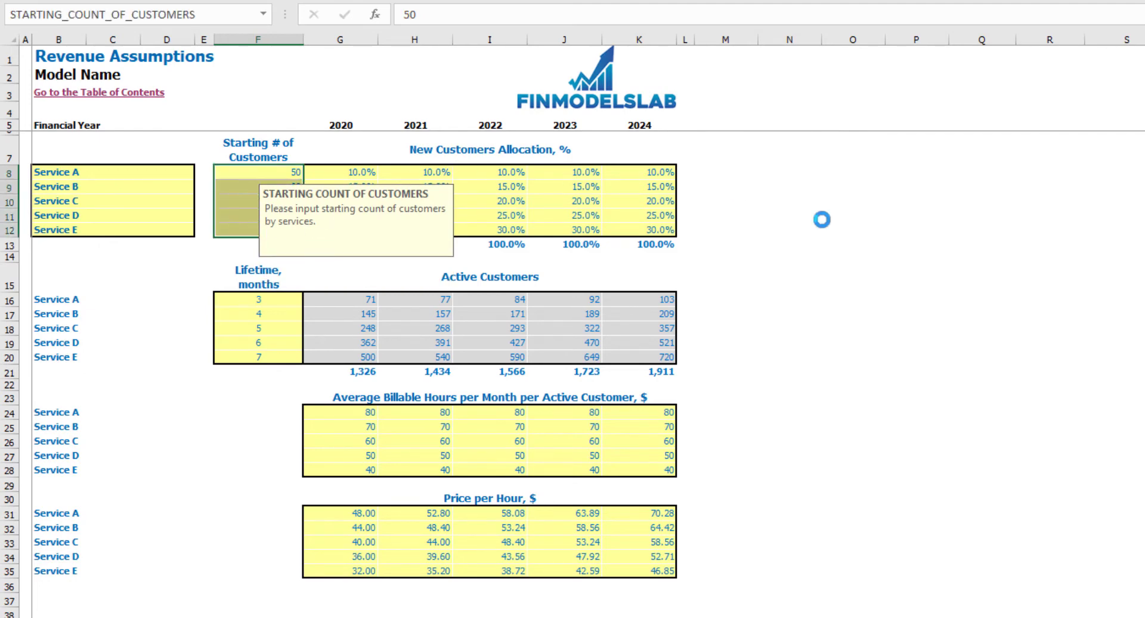
pyautogui.click(1009, 187)
pyautogui.click(293, 243)
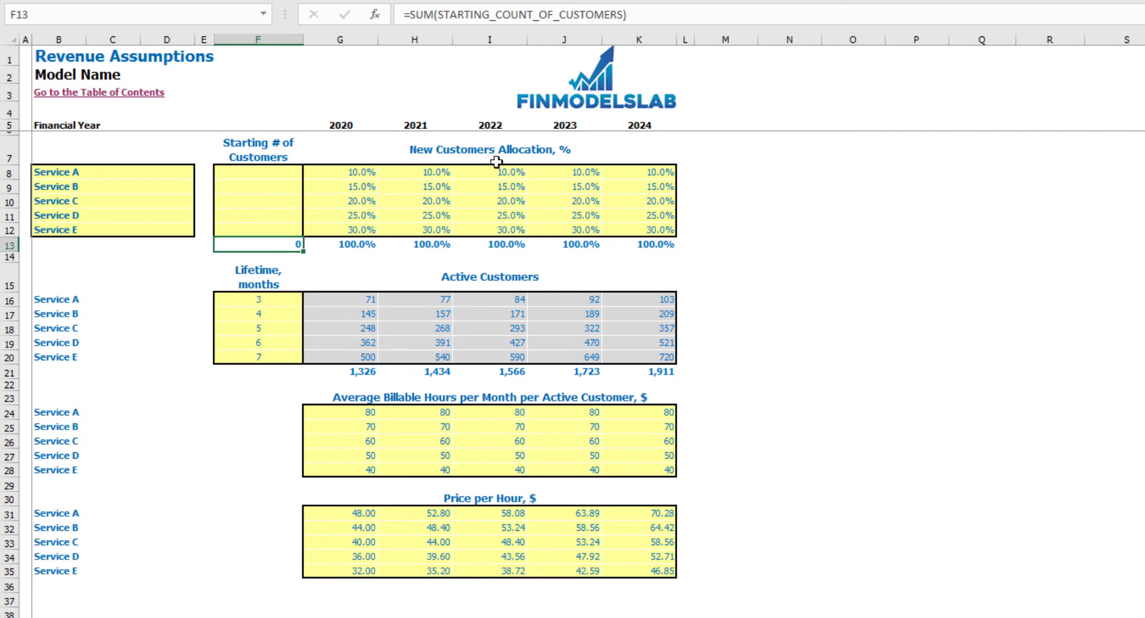
# Set Service A's new customers allocation to 15% for 2021 and 20% for 2022, and check the yearly allocation totals.
pyautogui.moveTo(370, 172); pyautogui.dragTo(676, 237)
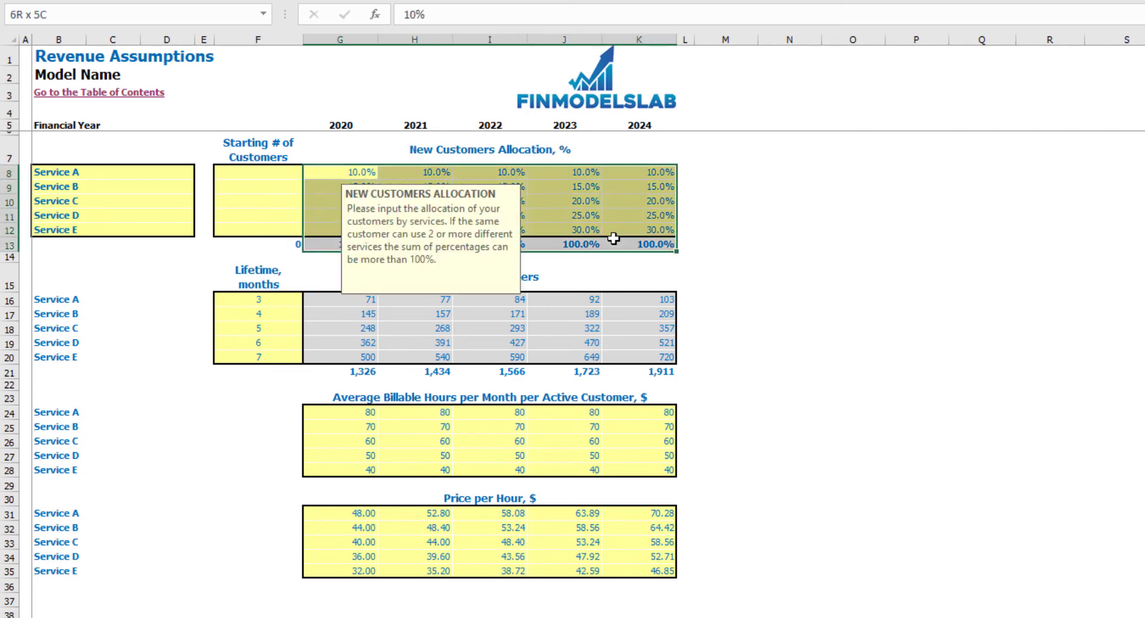
pyautogui.click(847, 200)
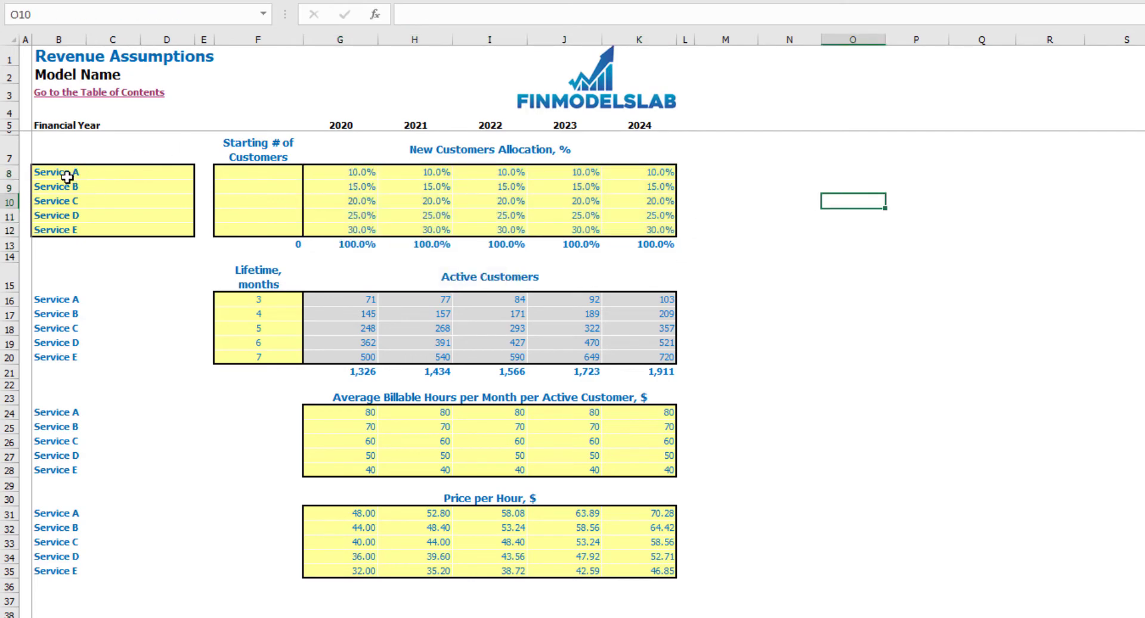
pyautogui.click(387, 177)
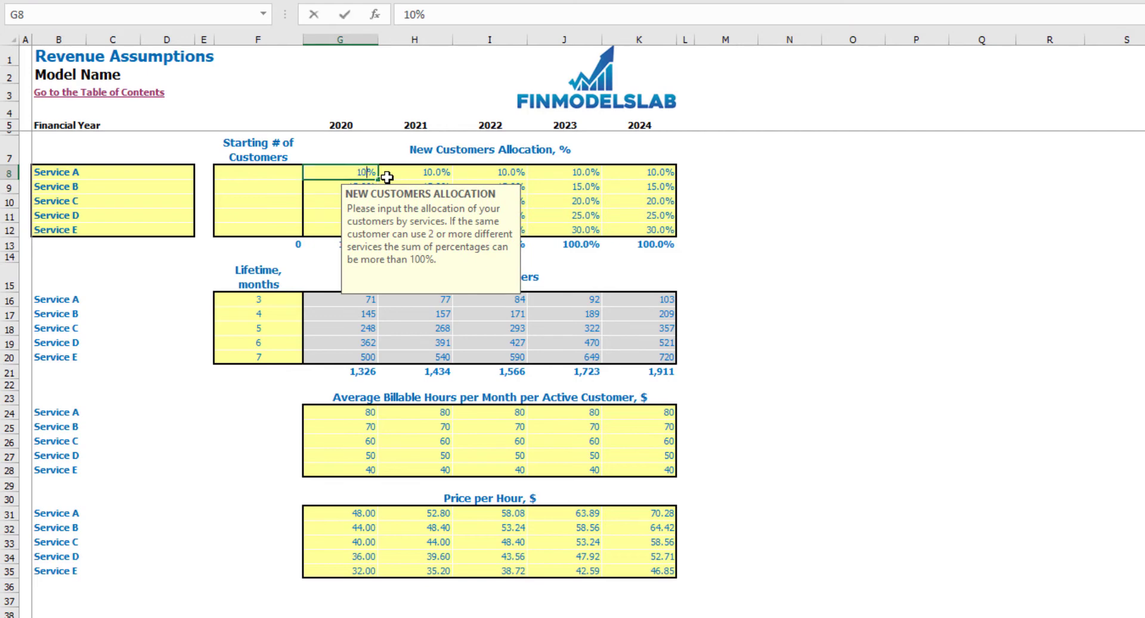
pyautogui.write('15')
pyautogui.press('Tab')
pyautogui.write('20')
pyautogui.press('Left')
pyautogui.press('Left')
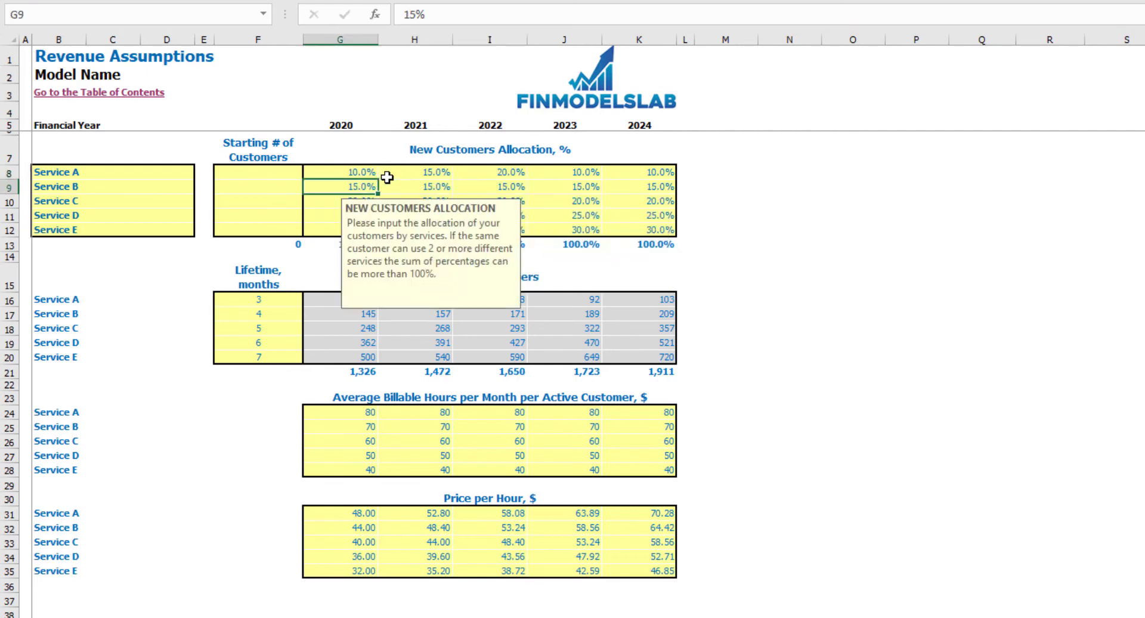
pyautogui.click(792, 227)
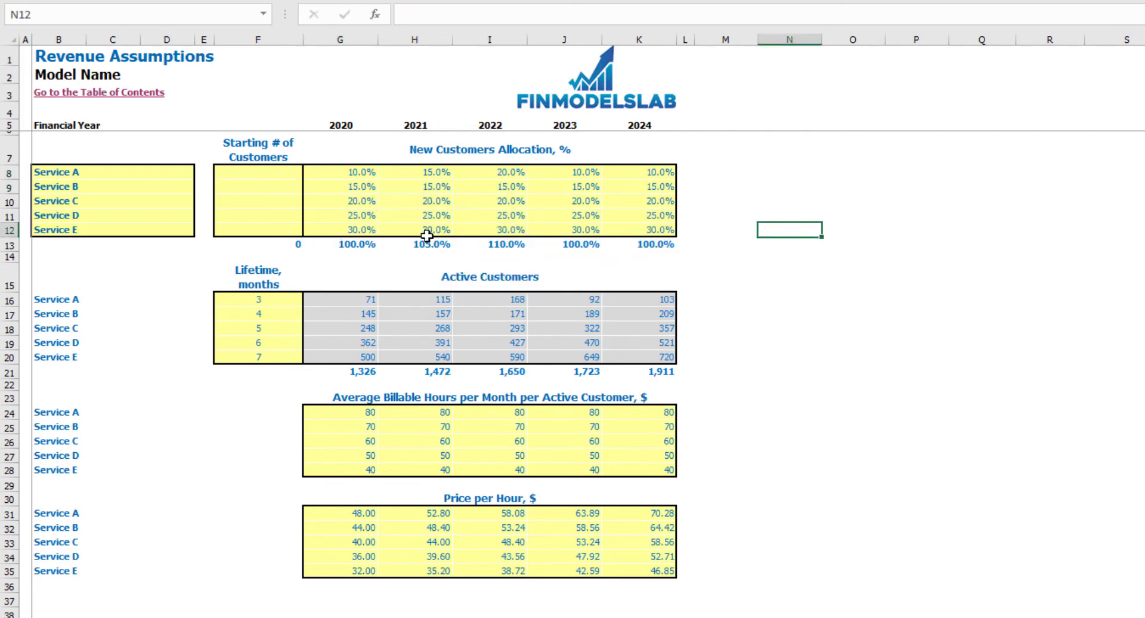
pyautogui.moveTo(382, 247); pyautogui.dragTo(659, 246)
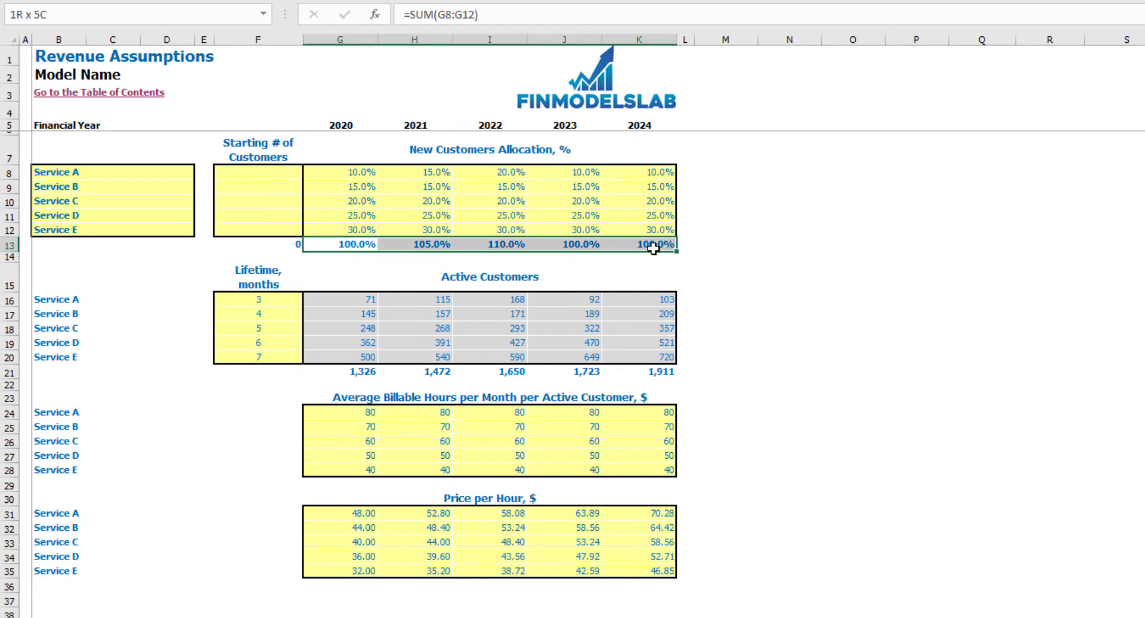
pyautogui.click(805, 227)
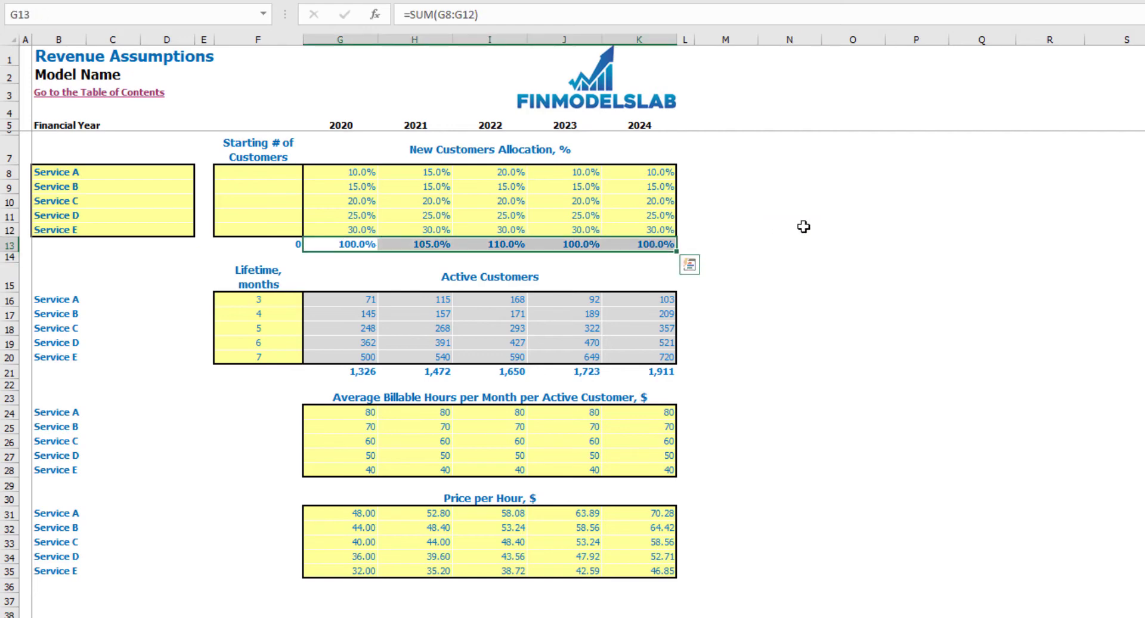
# Set Service E's new customers allocation to 25% for 2021 and 20% for 2022, and recheck the yearly totals.
pyautogui.click(443, 233)
pyautogui.write('25')
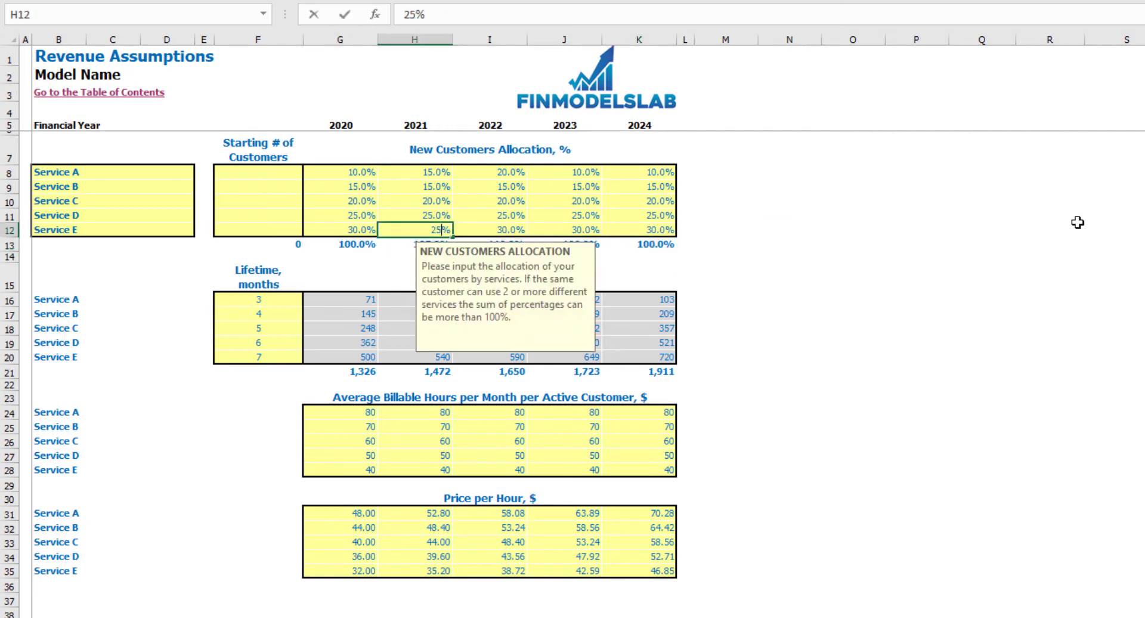
pyautogui.press('Tab')
pyautogui.write('20')
pyautogui.press('Return')
pyautogui.click(1021, 215)
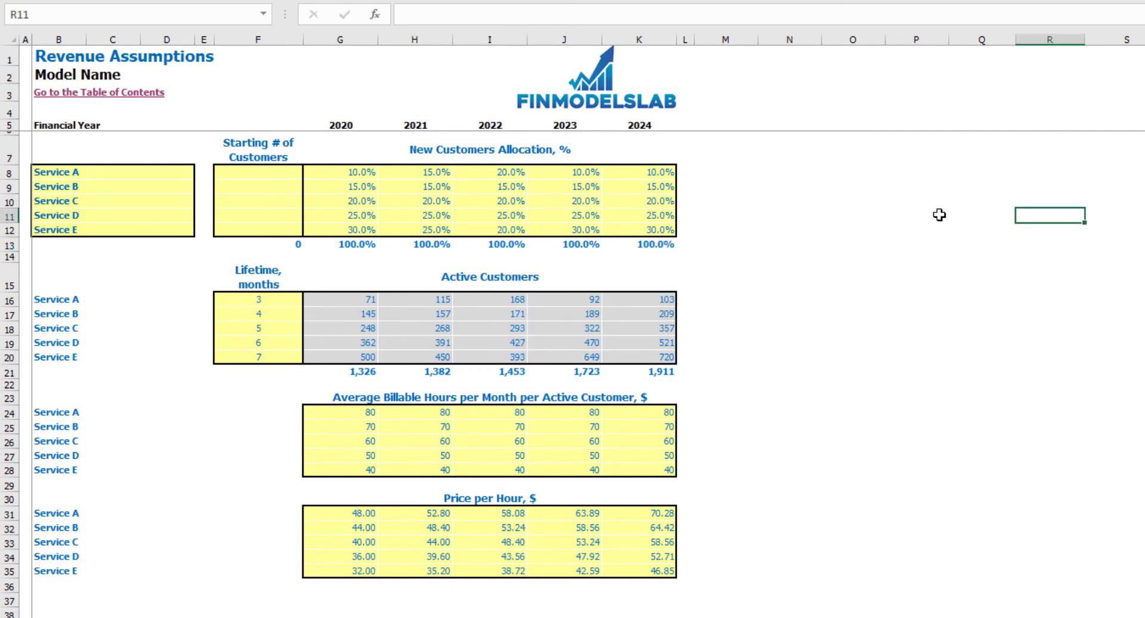
pyautogui.moveTo(349, 240); pyautogui.dragTo(641, 245)
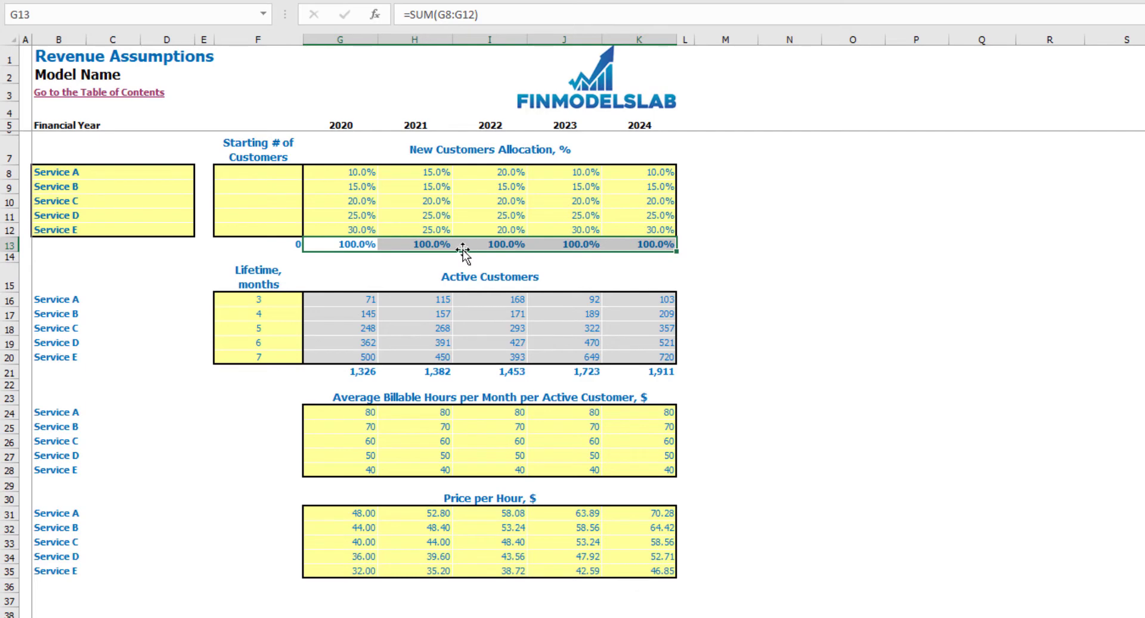
pyautogui.click(779, 229)
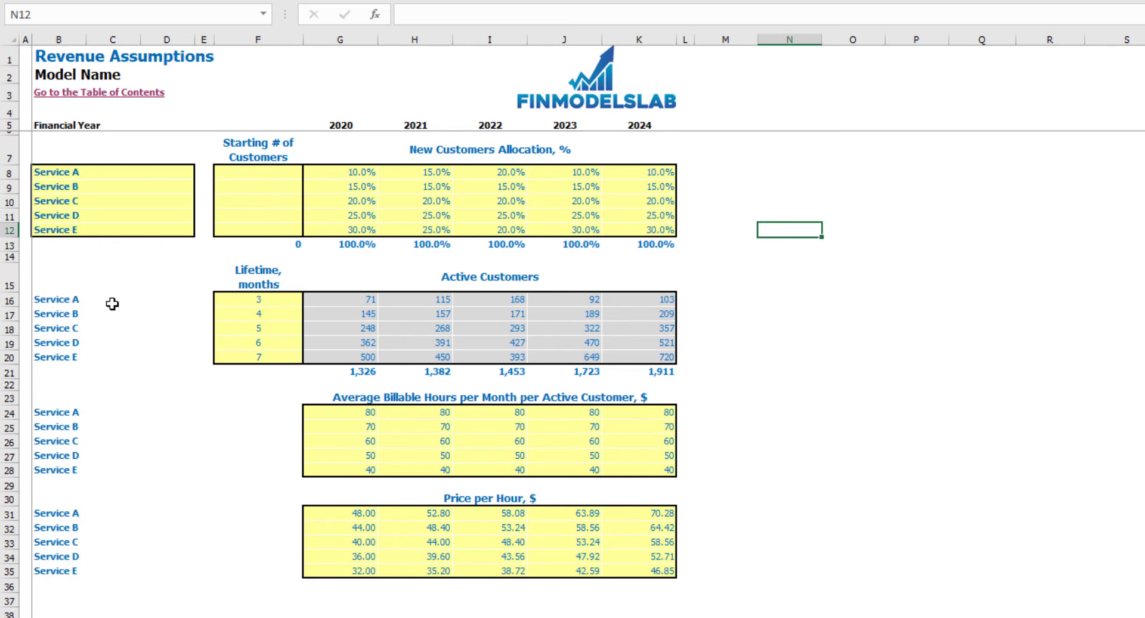
# Set the customer lifetime to 5, 6, 10, 12 and 15 months for Services A to E respectively.
pyautogui.click(231, 296)
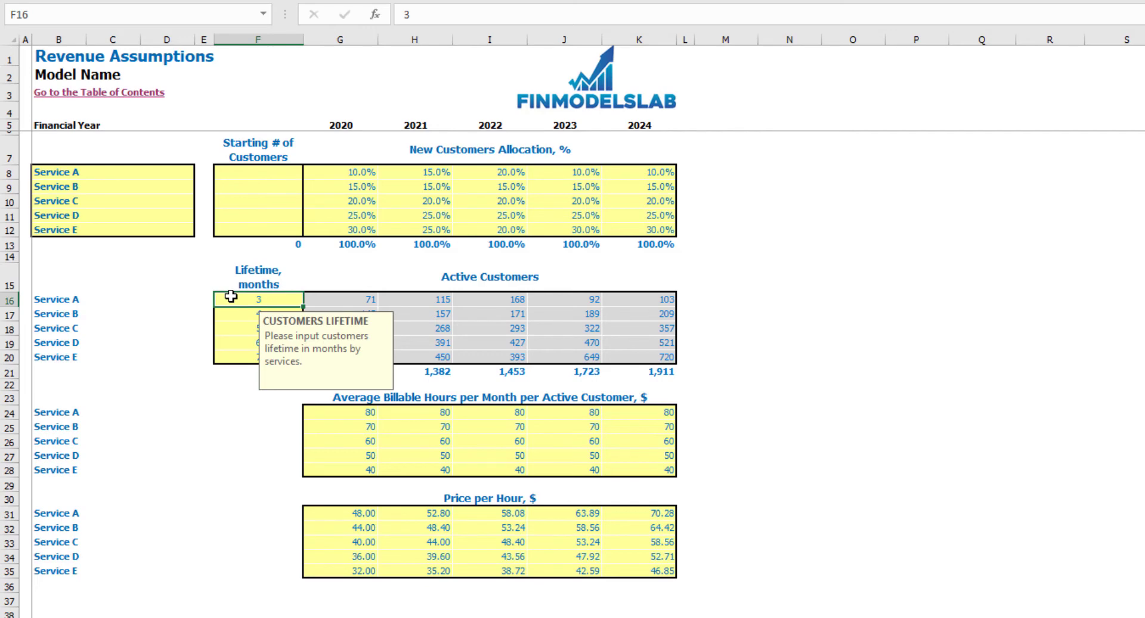
pyautogui.write('5')
pyautogui.press('Return')
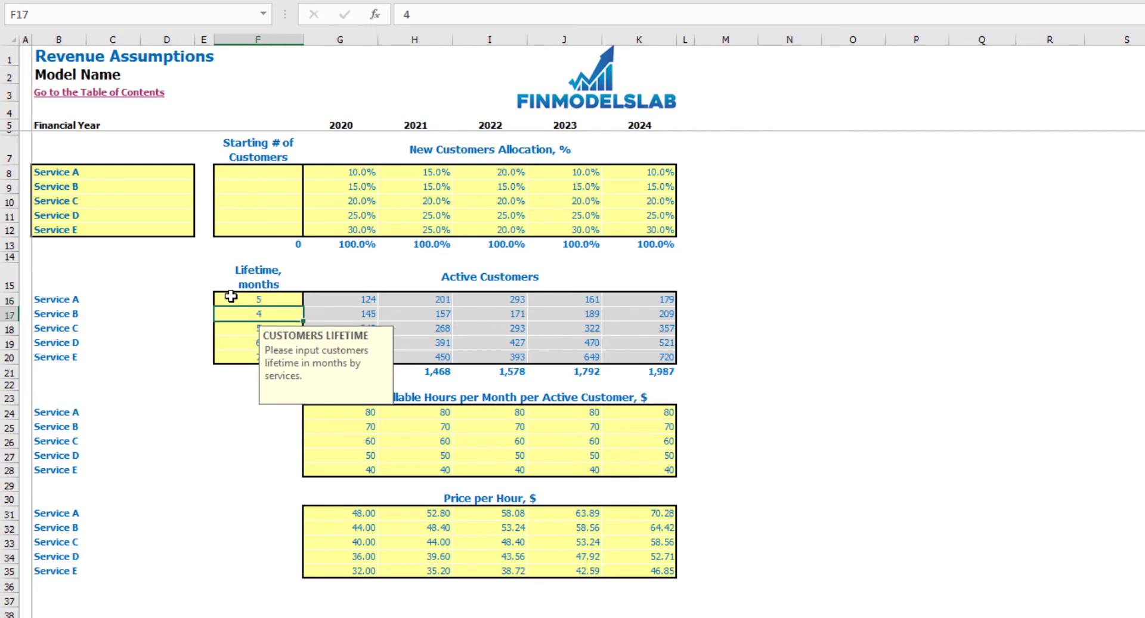
pyautogui.write('6')
pyautogui.press('Return')
pyautogui.write('10')
pyautogui.press('Return')
pyautogui.write('1')
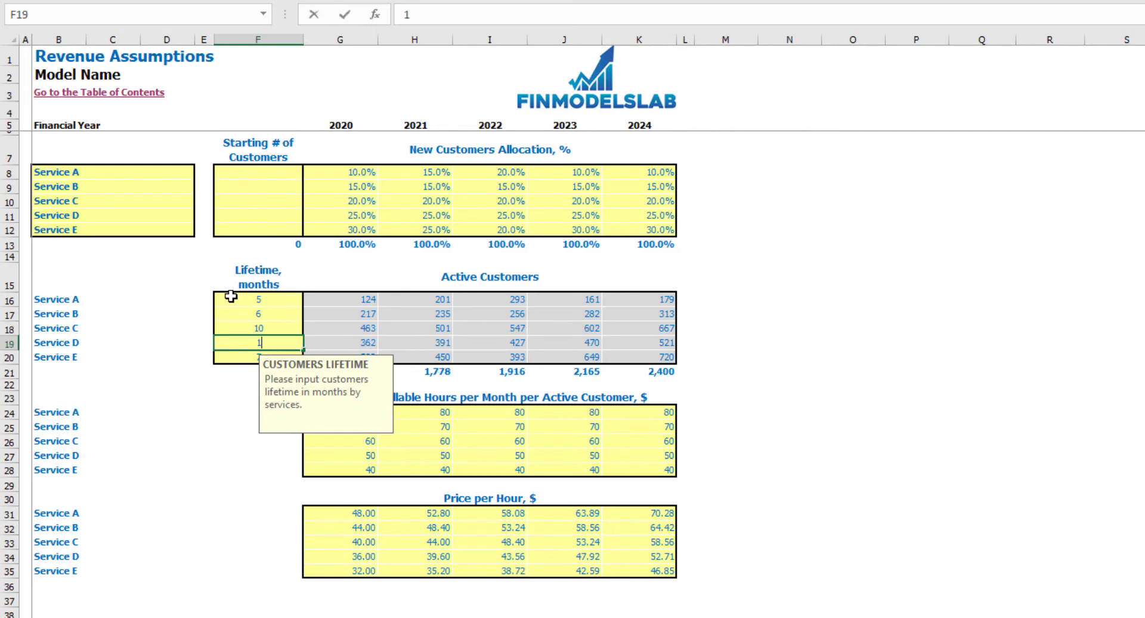
pyautogui.write('2')
pyautogui.press('Return')
pyautogui.write('15')
pyautogui.press('Return')
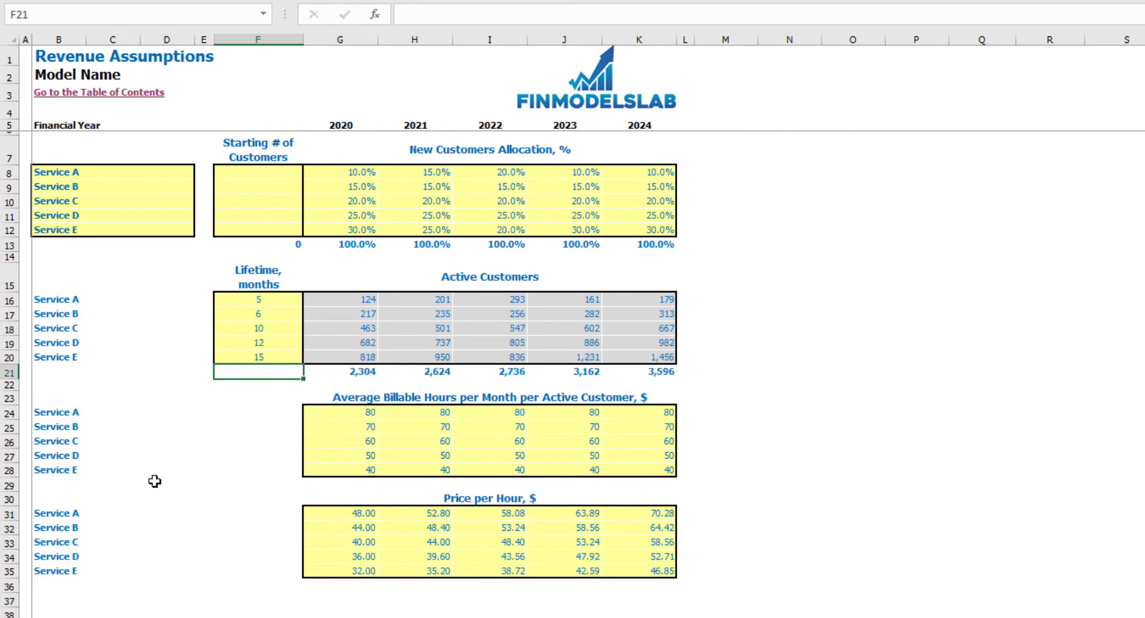
# Set Service A's customer lifetime to 8 months and review the active customers and their yearly totals.
pyautogui.moveTo(368, 300); pyautogui.dragTo(665, 360)
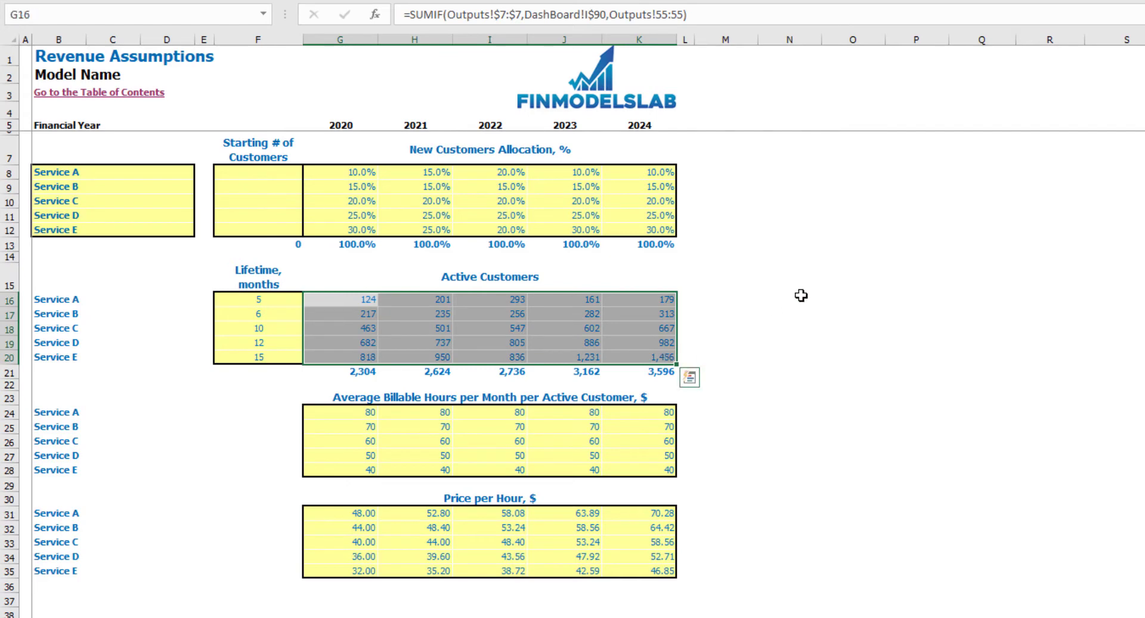
pyautogui.click(283, 298)
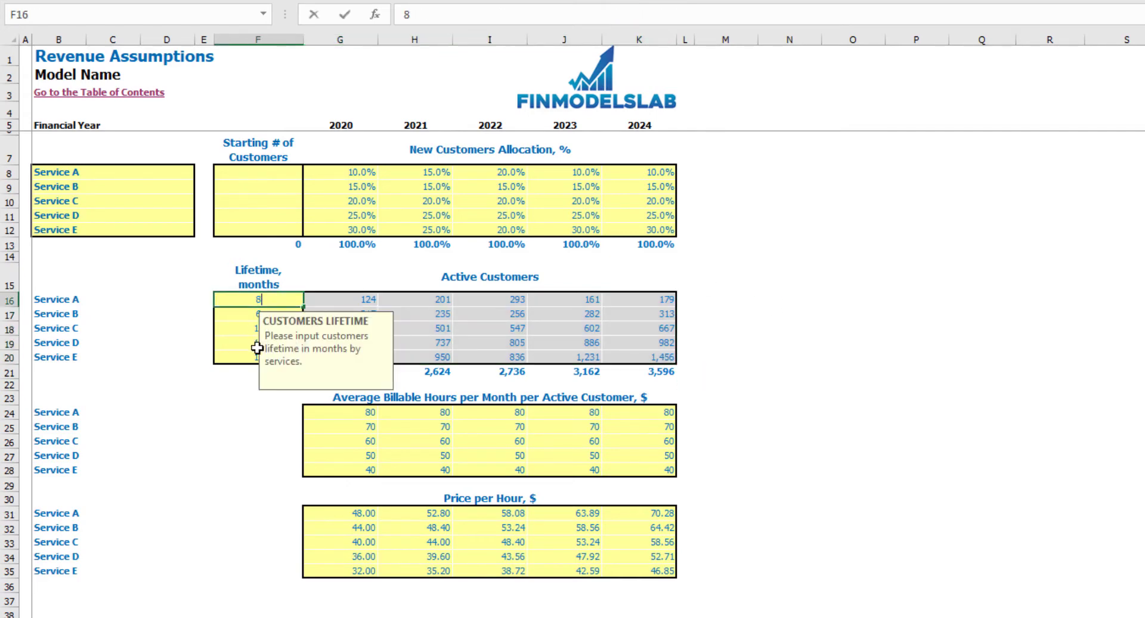
pyautogui.press('Return')
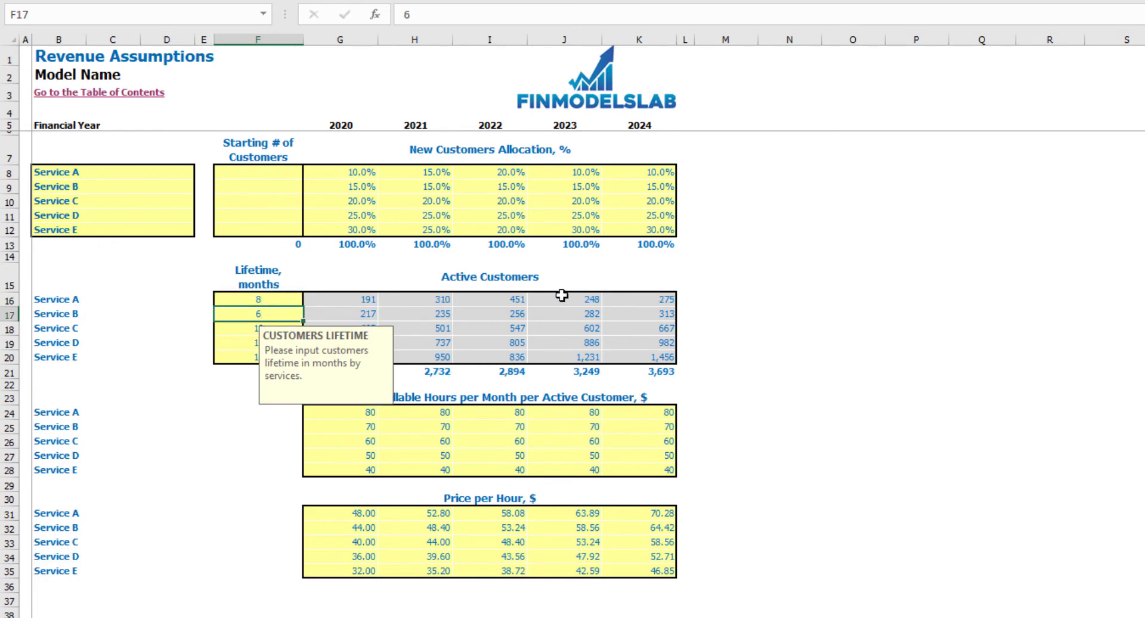
pyautogui.click(738, 270)
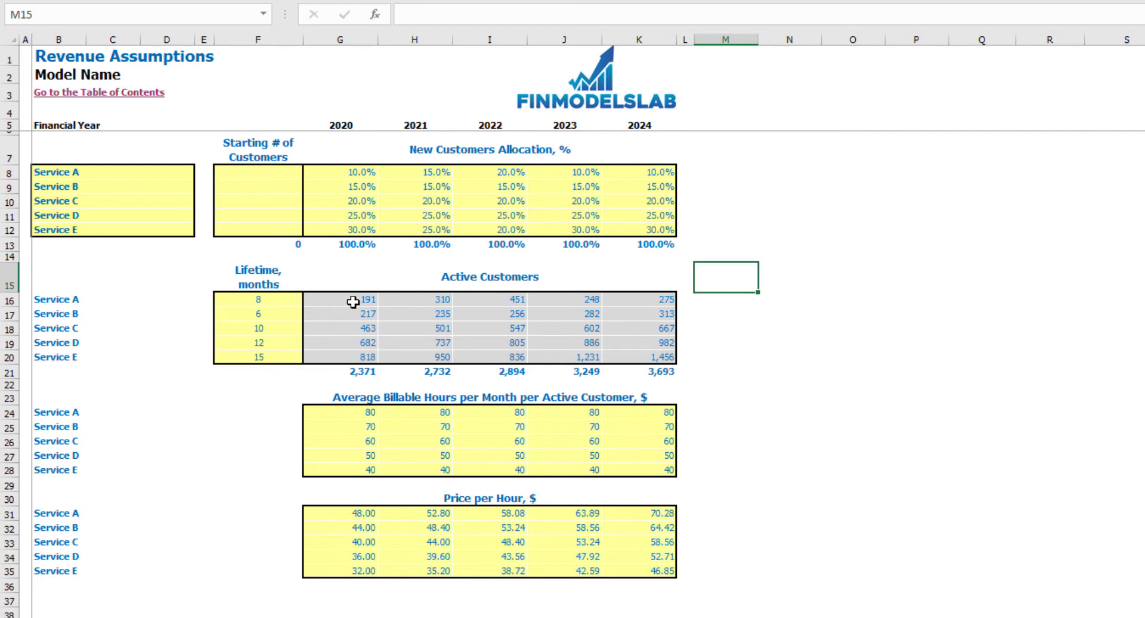
pyautogui.moveTo(362, 375); pyautogui.dragTo(641, 371)
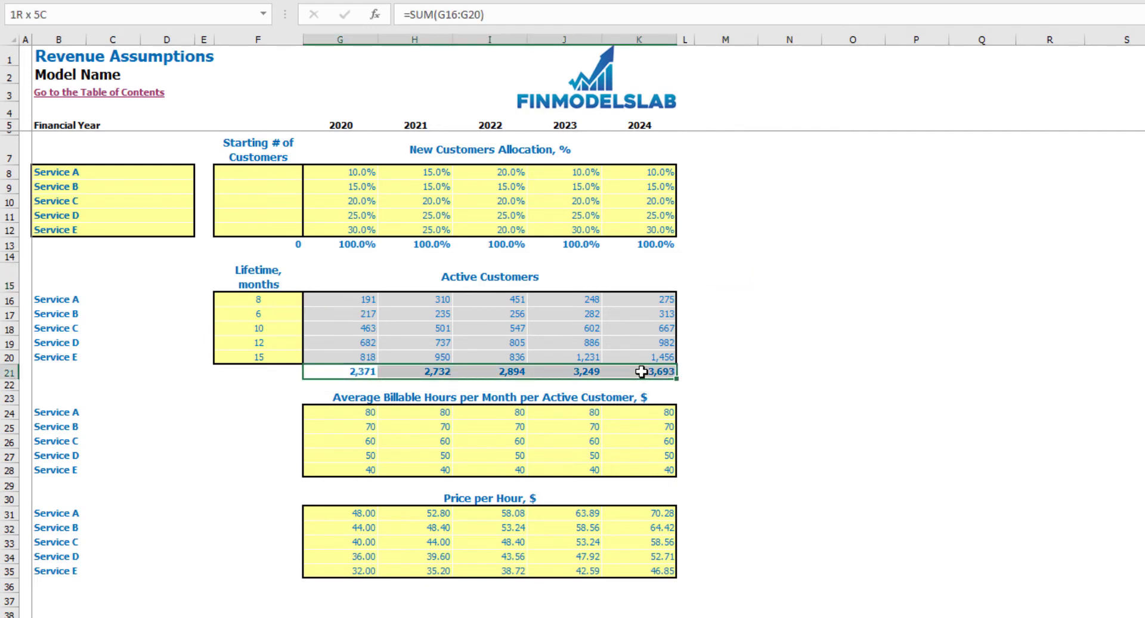
pyautogui.click(797, 349)
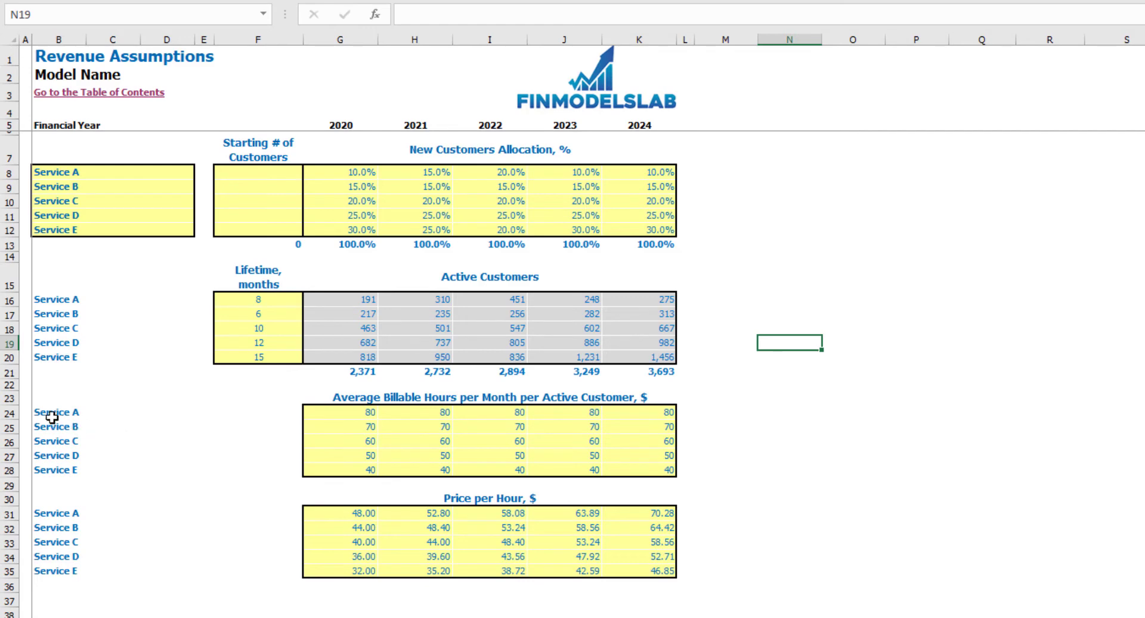
# Set Service A's average billable hours per month per active customer to 100, 110, 120, 130 and 140 for 2020 to 2024.
pyautogui.moveTo(52, 416); pyautogui.dragTo(56, 469)
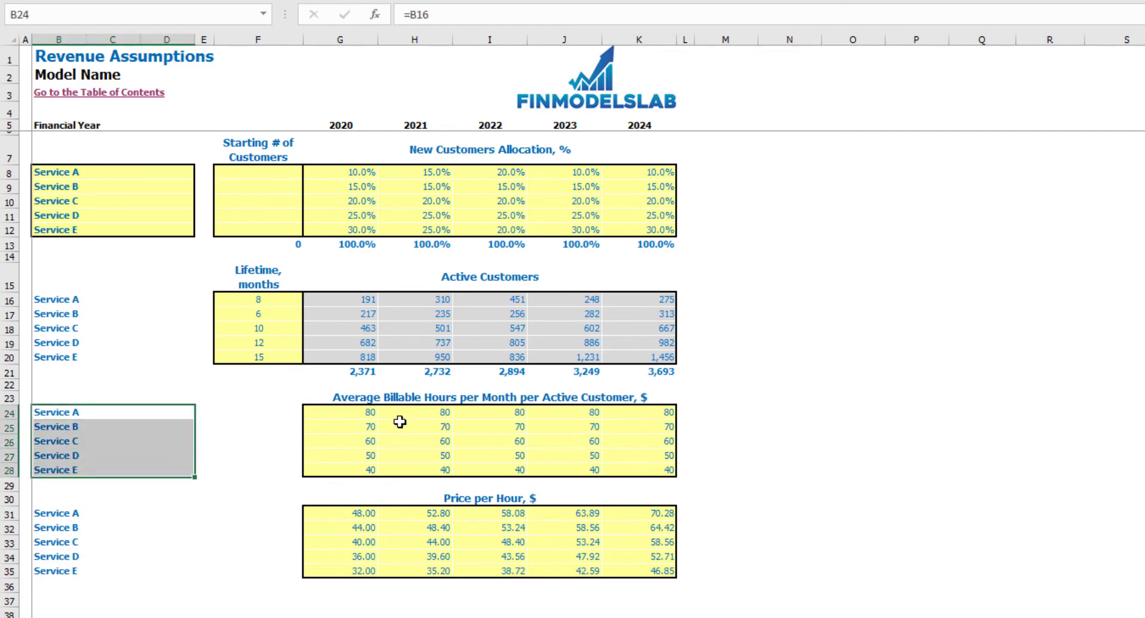
pyautogui.click(333, 416)
pyautogui.write('10')
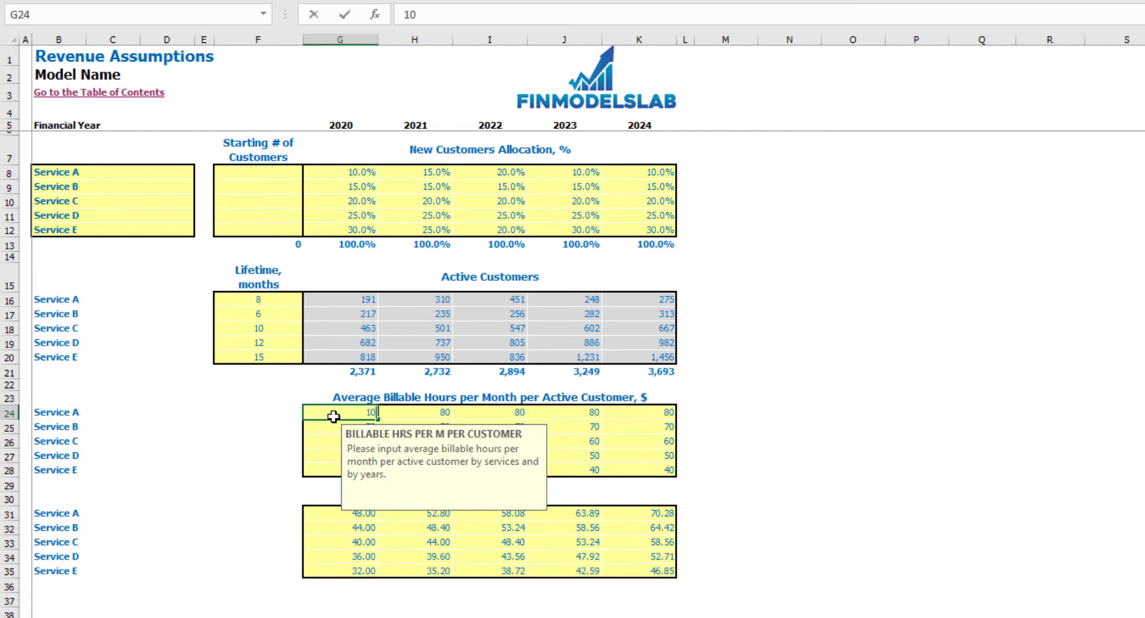
pyautogui.write('0')
pyautogui.press('Tab')
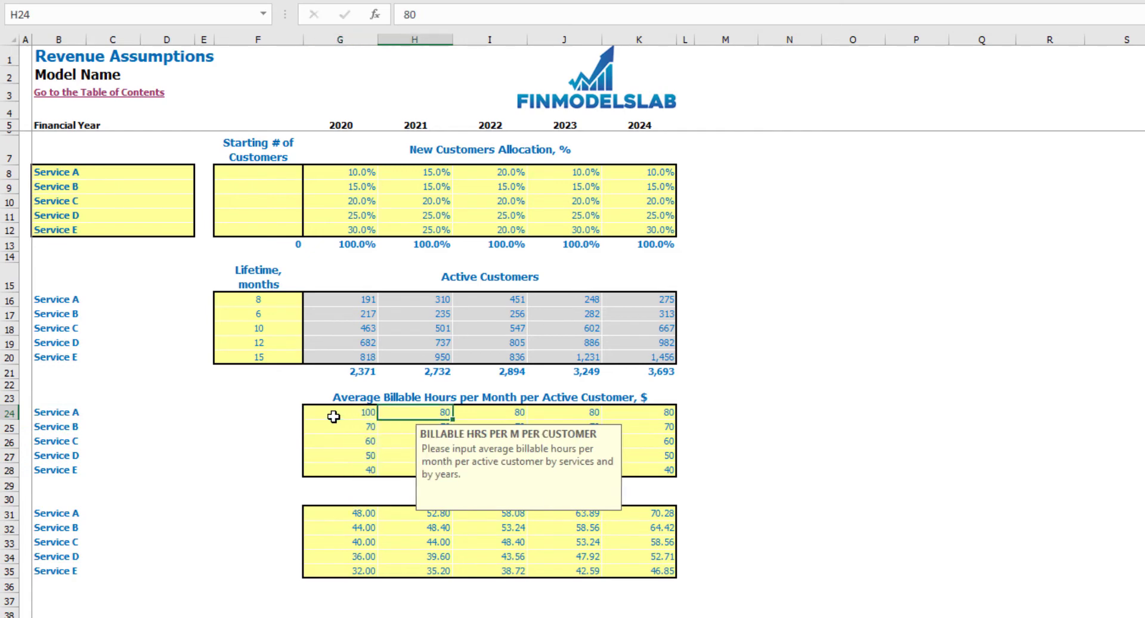
pyautogui.write('110')
pyautogui.press('Tab')
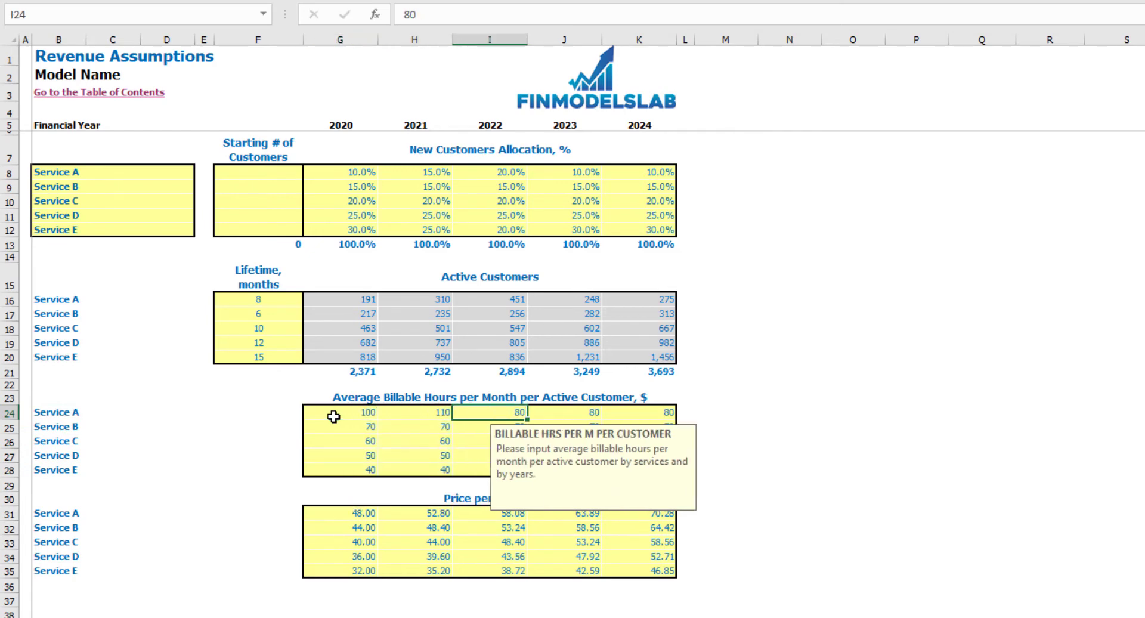
pyautogui.write('120')
pyautogui.press('Tab')
pyautogui.write('130')
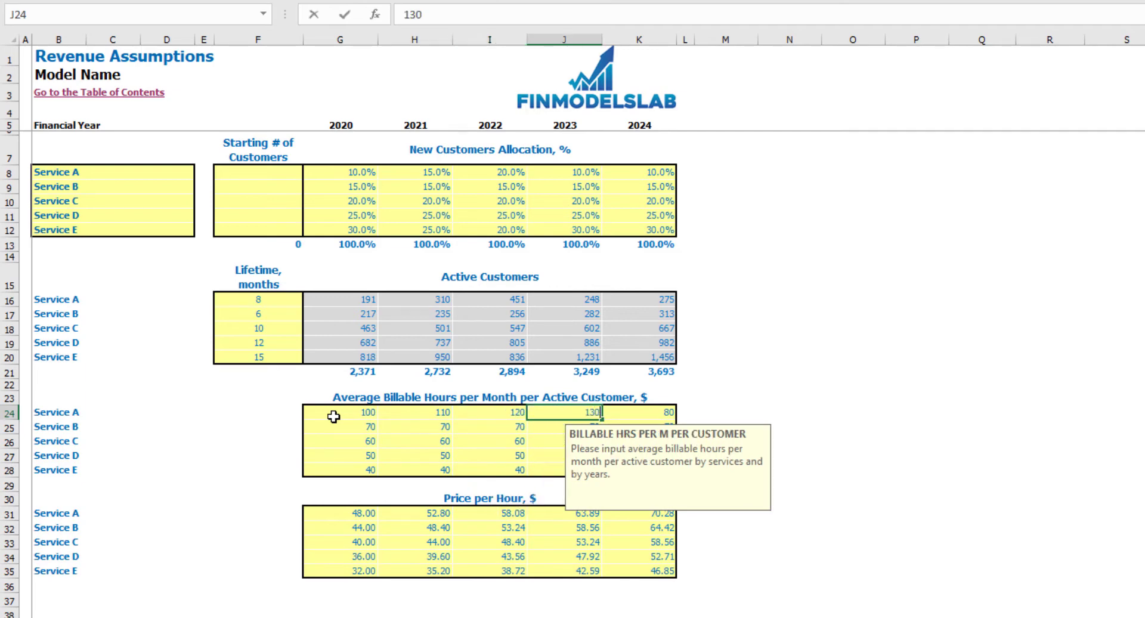
pyautogui.press('Tab')
pyautogui.write('140')
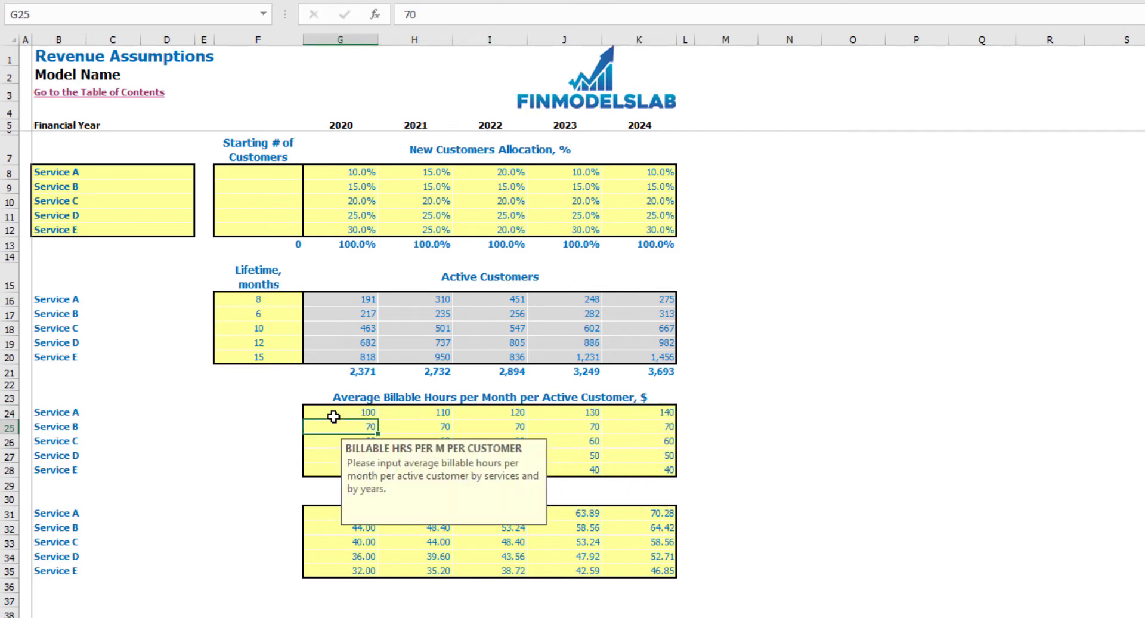
pyautogui.click(782, 357)
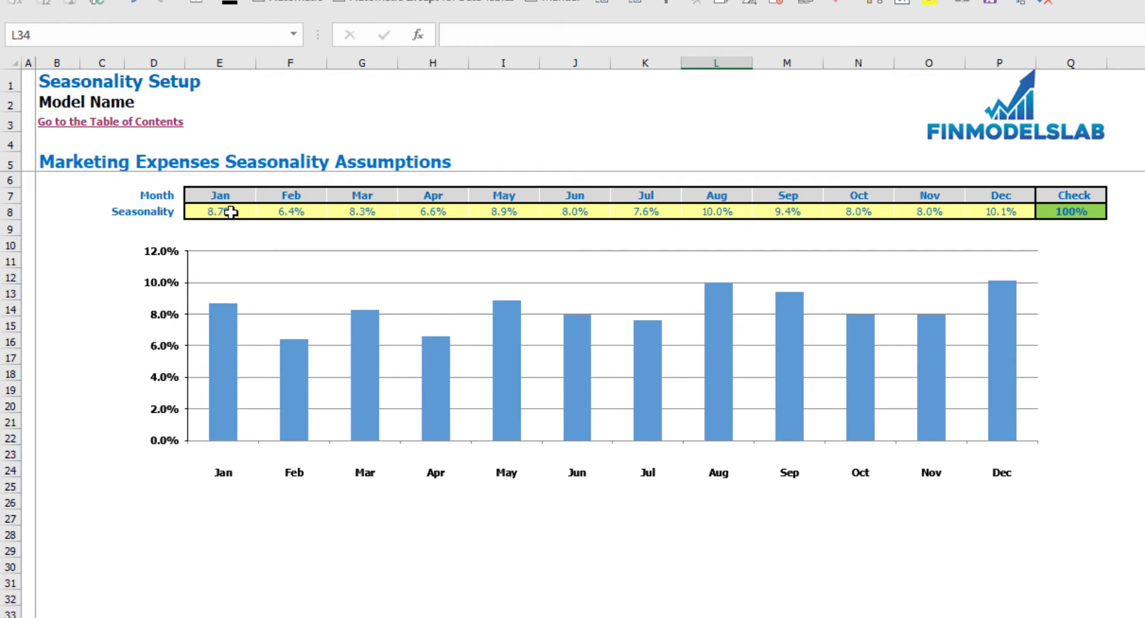
# Set the marketing expenses seasonality to 15% for January, 10% for February, 5% for March, 10% for April and 8% for May.
pyautogui.click(231, 213)
pyautogui.write('15')
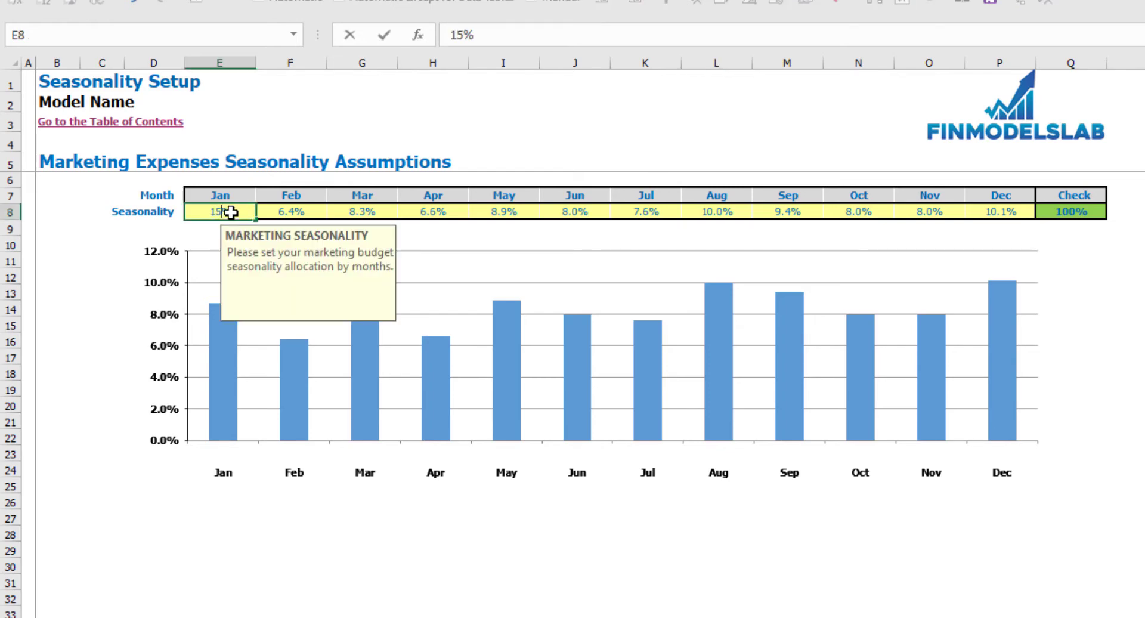
pyautogui.press('Return')
pyautogui.write('10')
pyautogui.press('Return')
pyautogui.write('5')
pyautogui.press('Return')
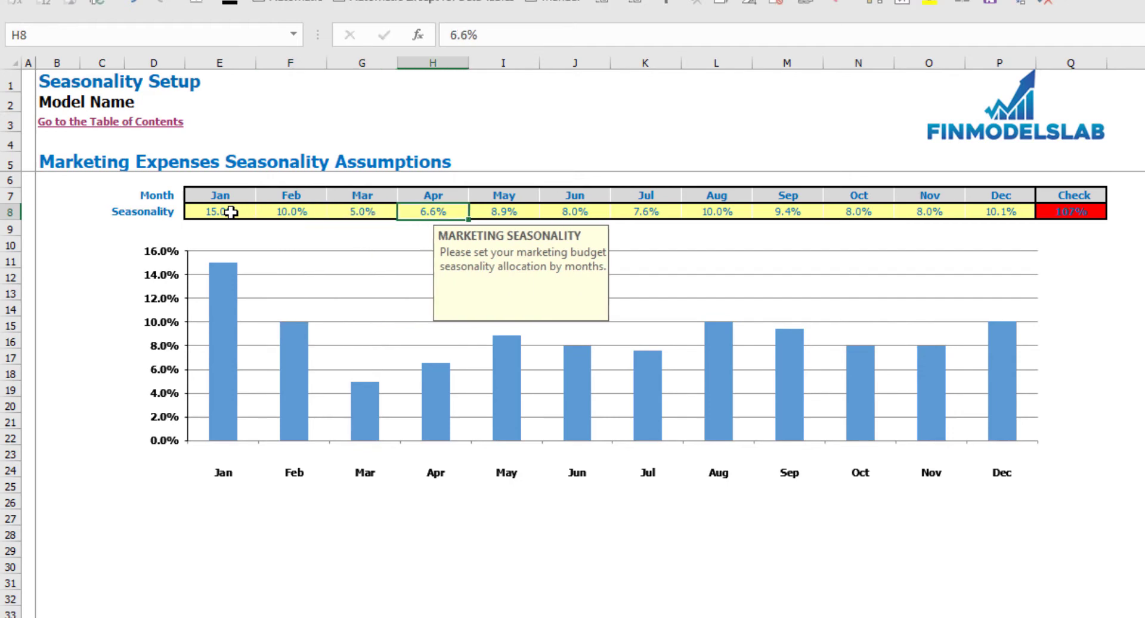
pyautogui.write('10')
pyautogui.press('Return')
pyautogui.write('8')
pyautogui.press('Return')
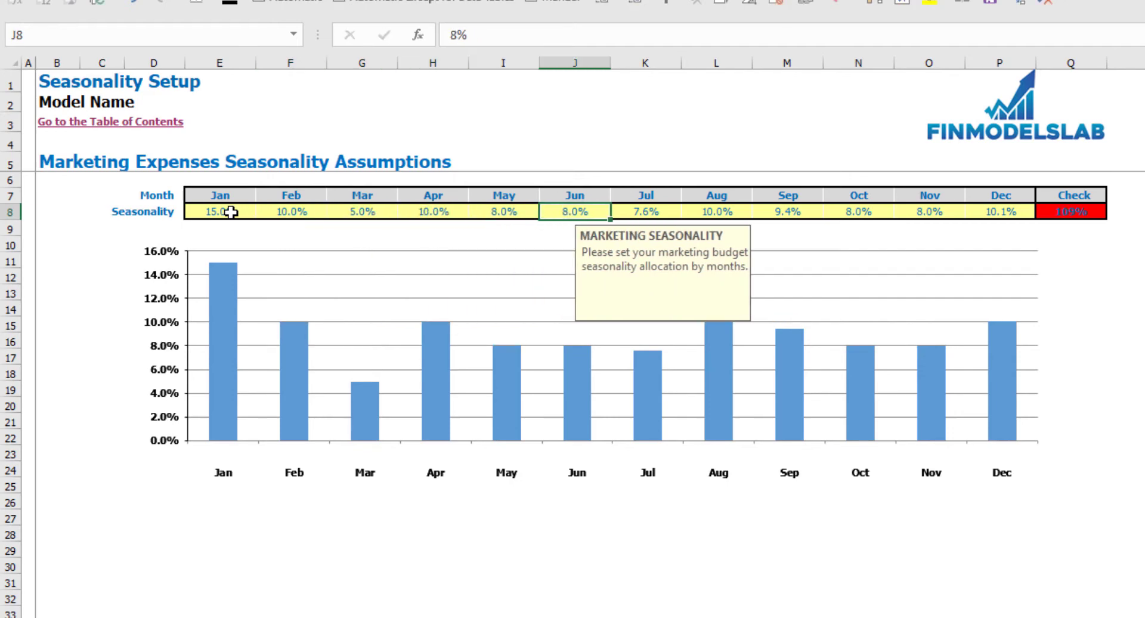
# Set the marketing seasonality to 6% for June, 7% for July, 5% for August, 10% for September, 15% for October and 5% for November and December.
pyautogui.write('6')
pyautogui.press('Return')
pyautogui.write('7')
pyautogui.press('Return')
pyautogui.write('5')
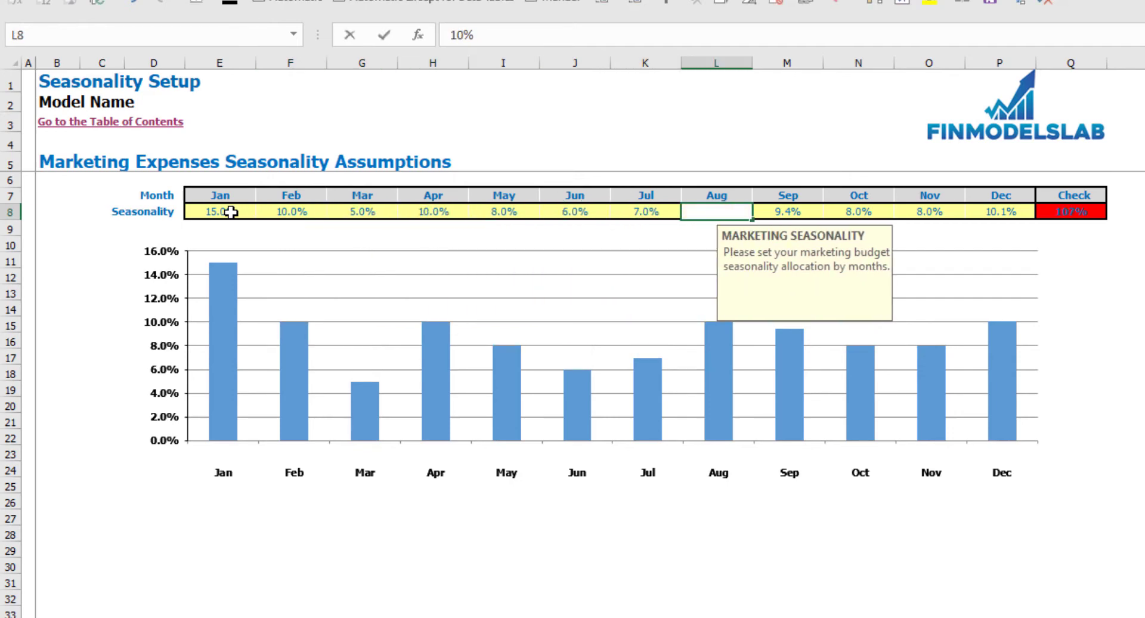
pyautogui.press('Return')
pyautogui.write('10')
pyautogui.press('Return')
pyautogui.write('15')
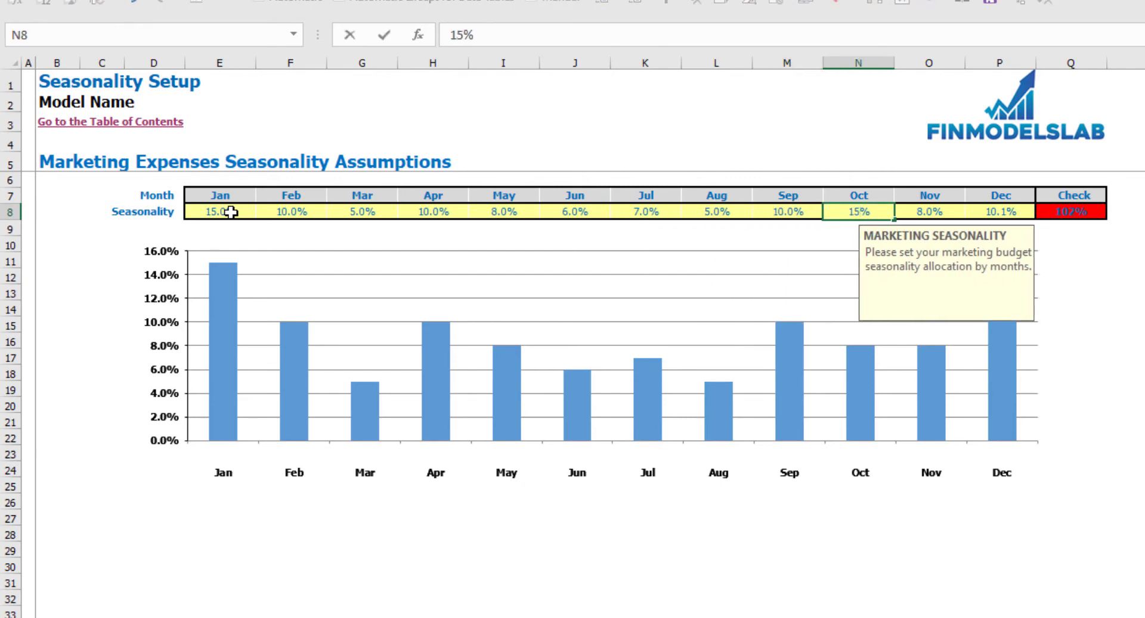
pyautogui.press('Return')
pyautogui.write('5')
pyautogui.press('Return')
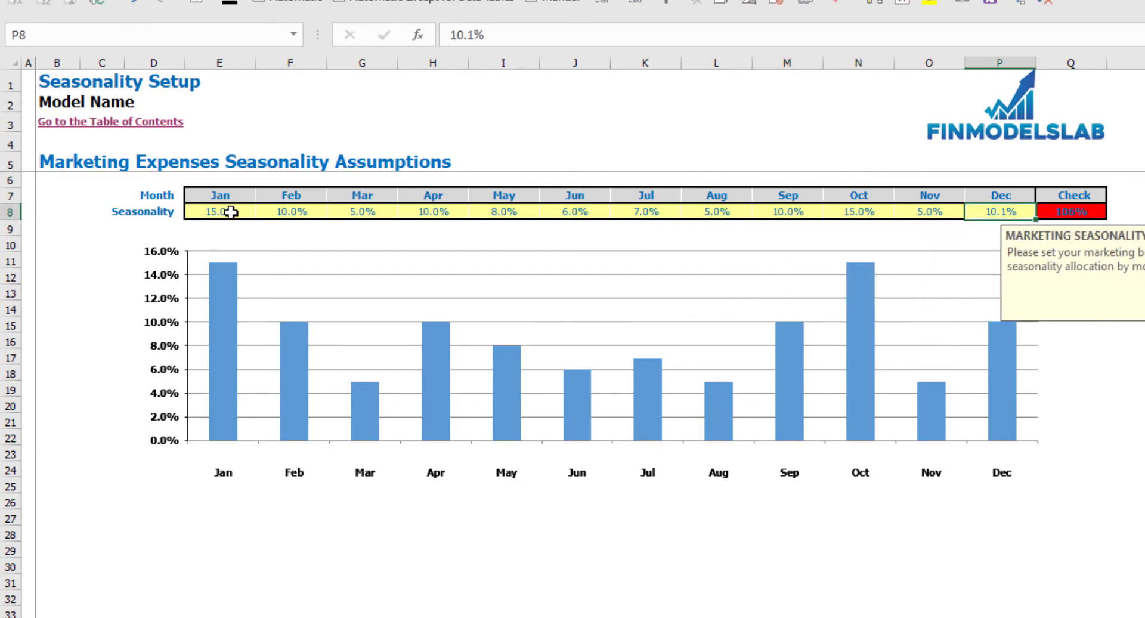
pyautogui.write('5')
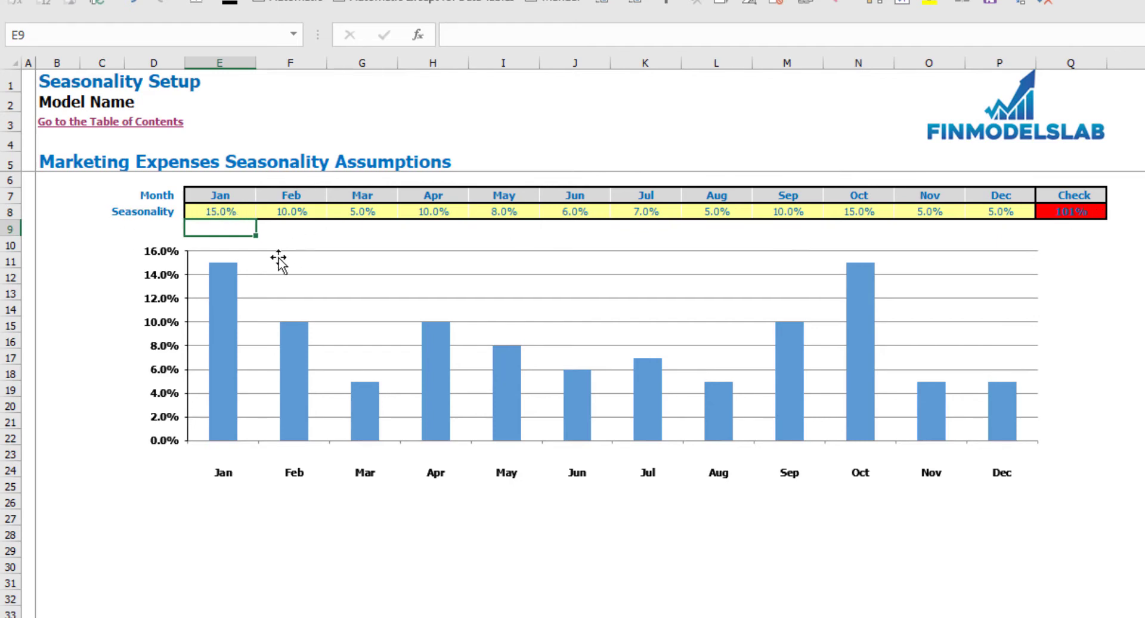
# Set October's marketing seasonality to 14% and check the total of the monthly allocations.
pyautogui.click(1100, 214)
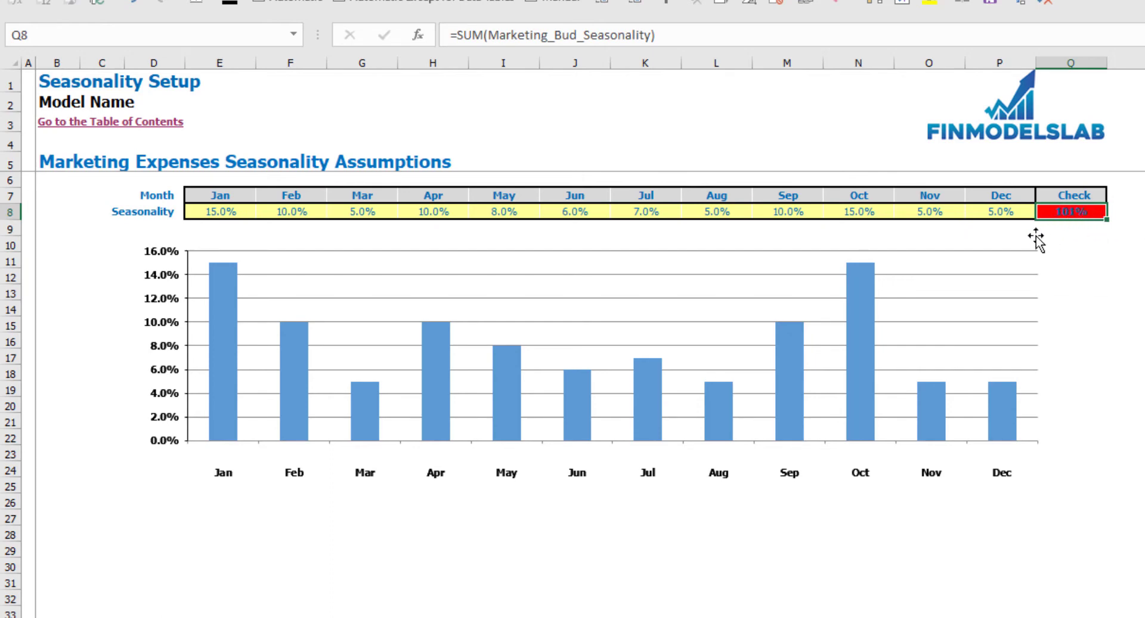
pyautogui.click(876, 215)
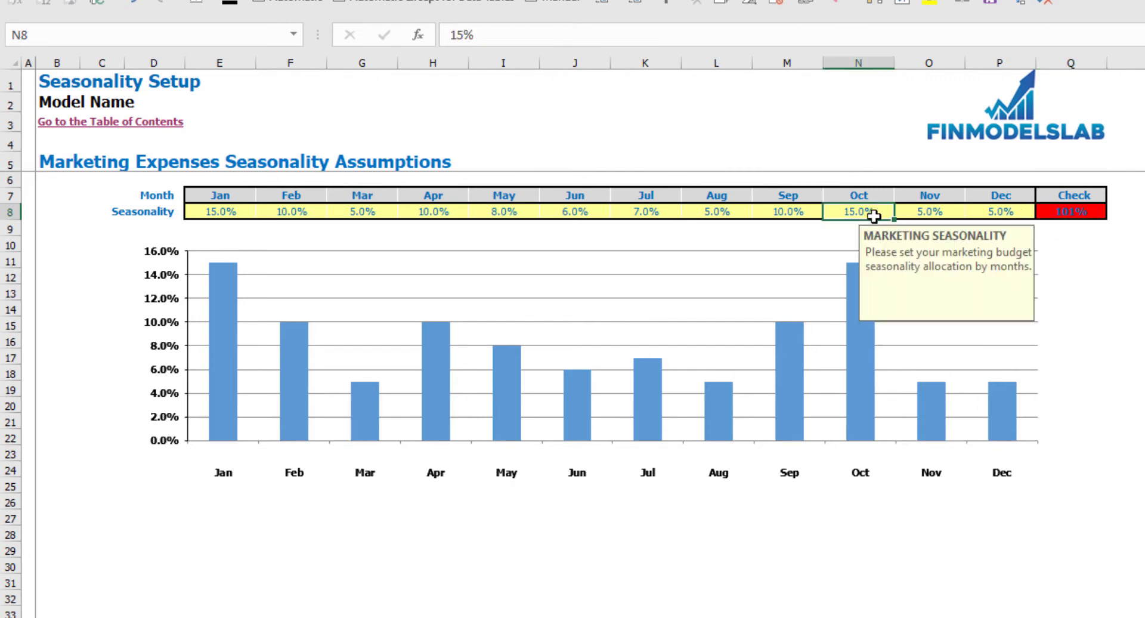
pyautogui.write('14')
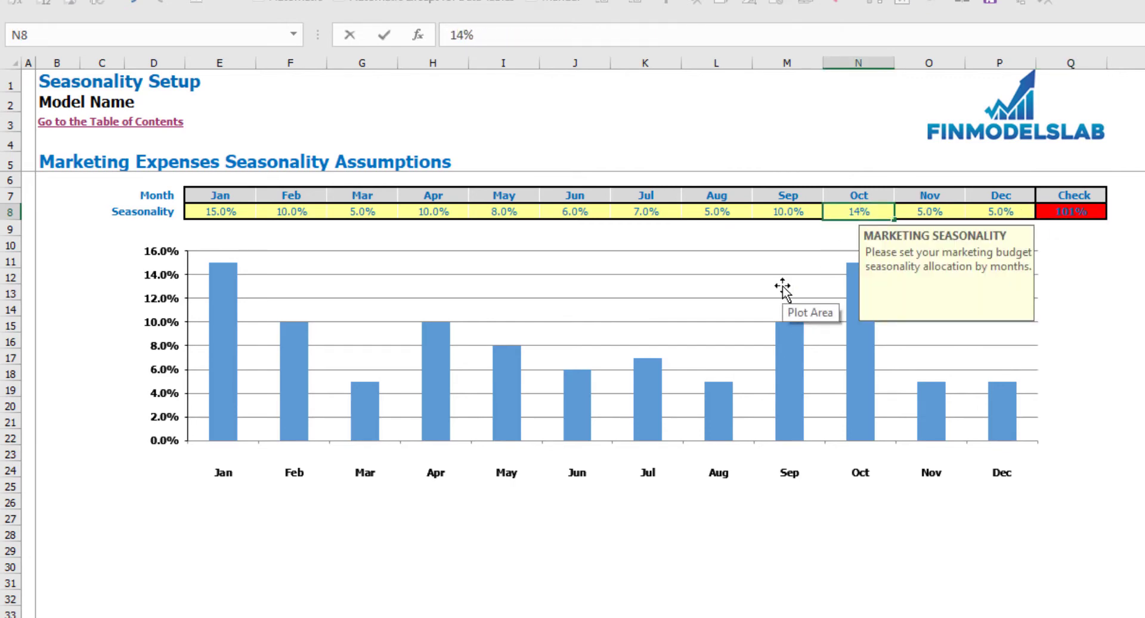
pyautogui.press('Return')
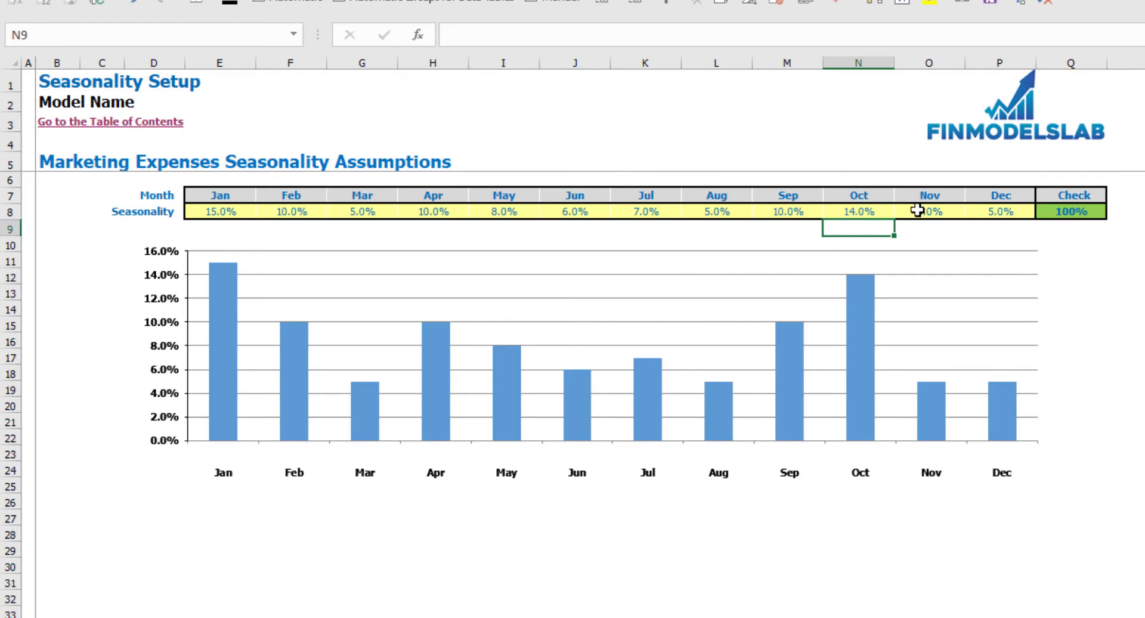
pyautogui.click(1093, 211)
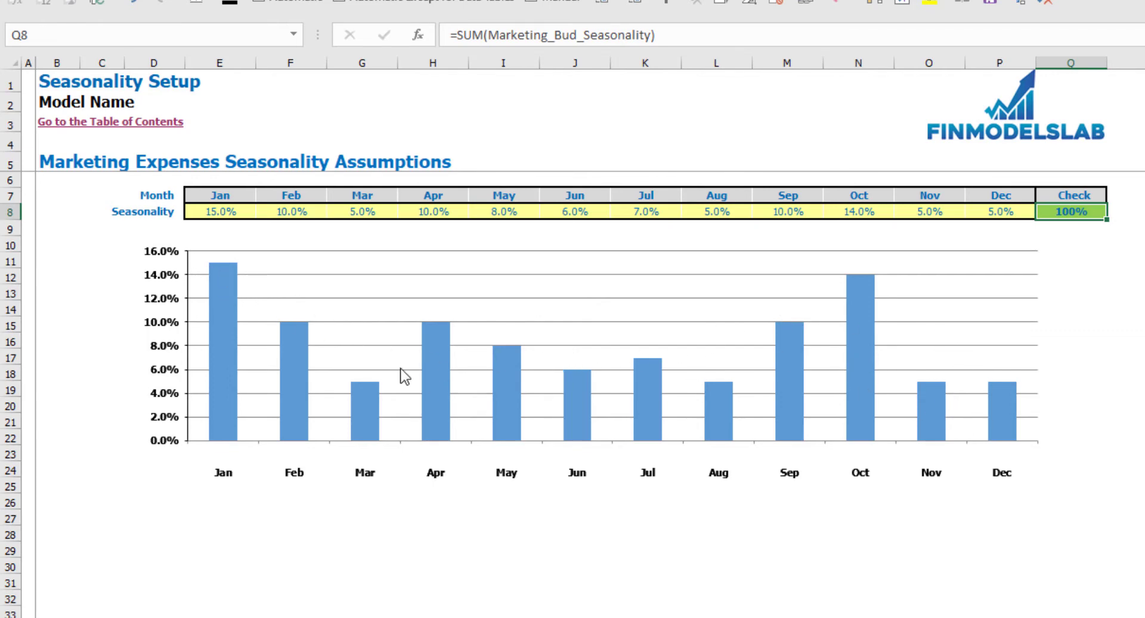
# Distribute the marketing seasonality evenly by entering =1/12 for January and copying it to February through December.
pyautogui.click(231, 212)
pyautogui.write('=')
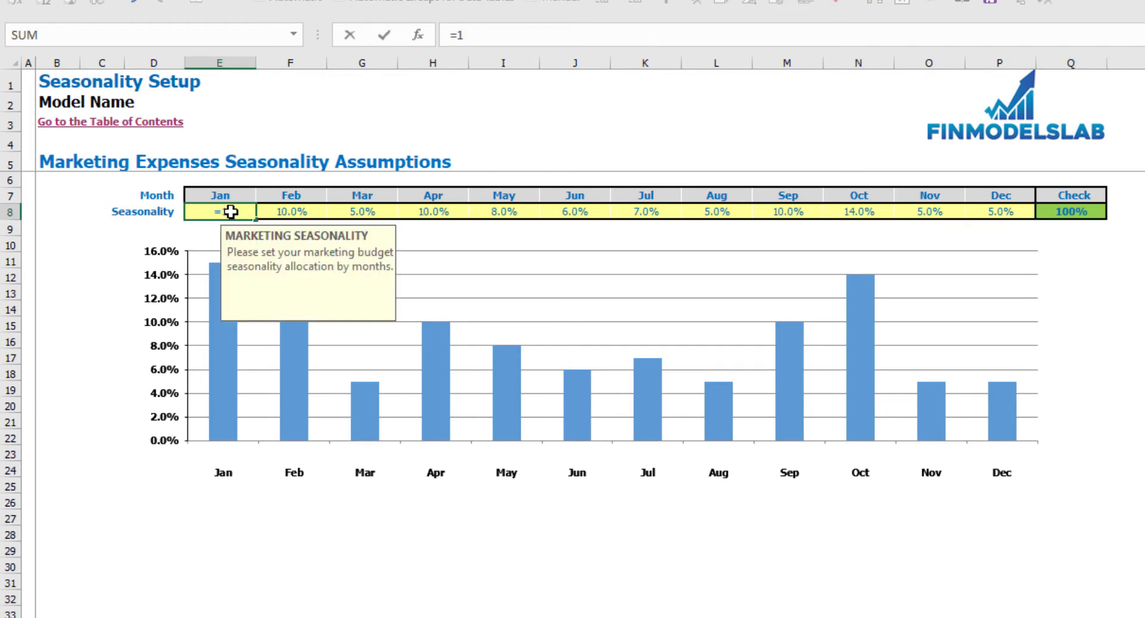
pyautogui.write('1/12')
pyautogui.press('Return')
pyautogui.press('Up')
pyautogui.hotkey('ctrl', 'c')
pyautogui.press('Right')
pyautogui.hotkey('ctrl', 'shift', 'Right')
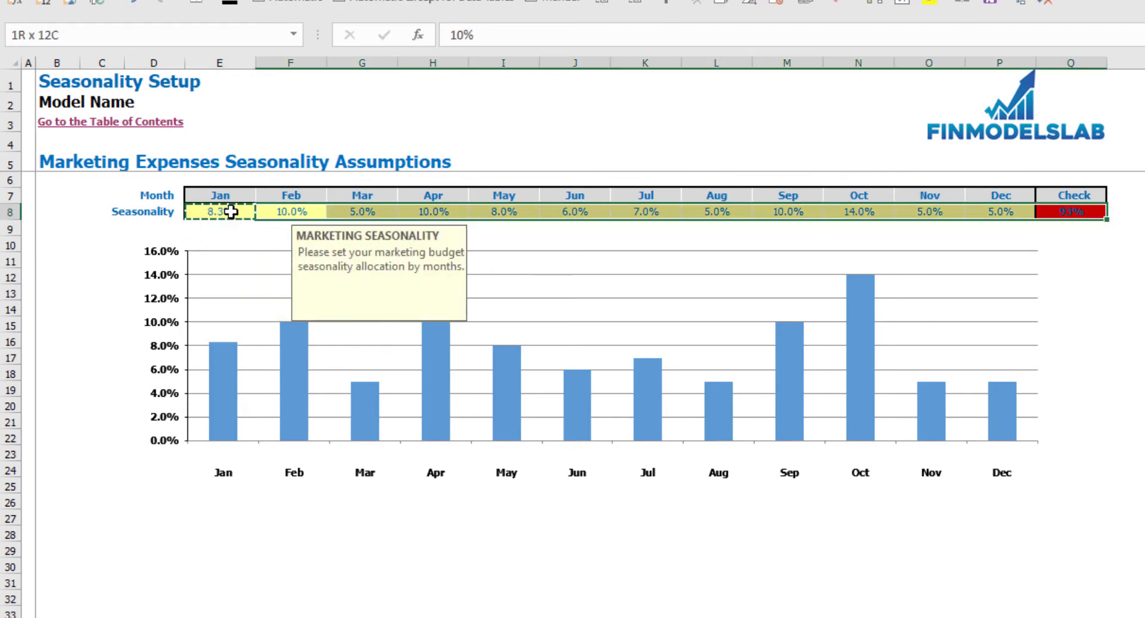
pyautogui.hotkey('shift', 'Left')
pyautogui.hotkey('ctrl', 'v')
pyautogui.click(1125, 292)
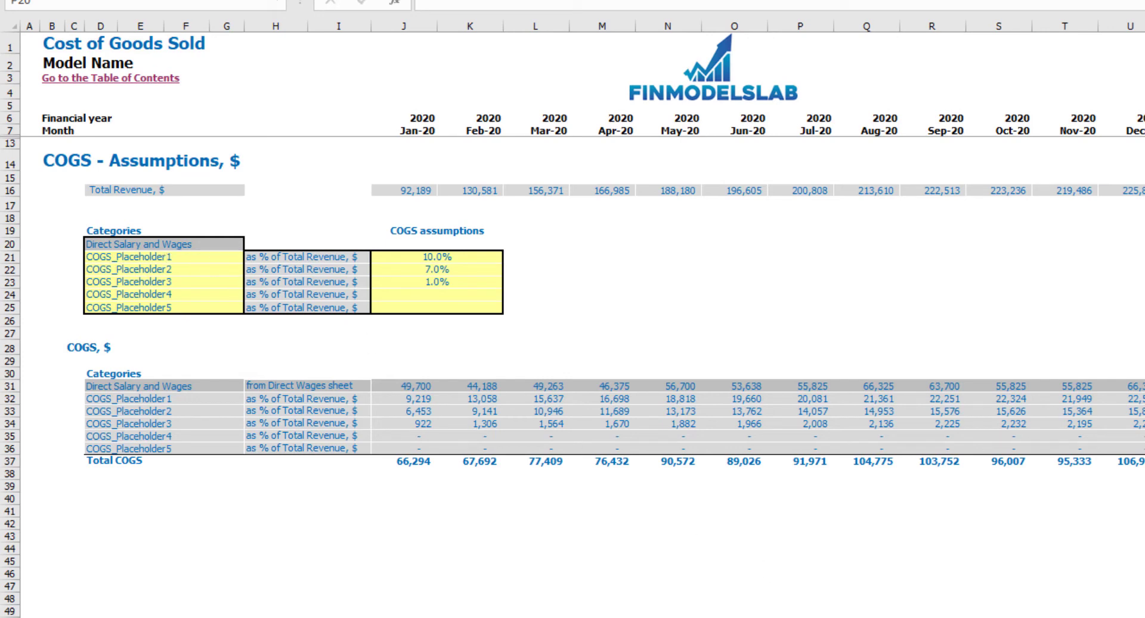
# Rename the first COGS placeholder as Hosting and set its assumption to 15% of total revenue.
pyautogui.click(200, 264)
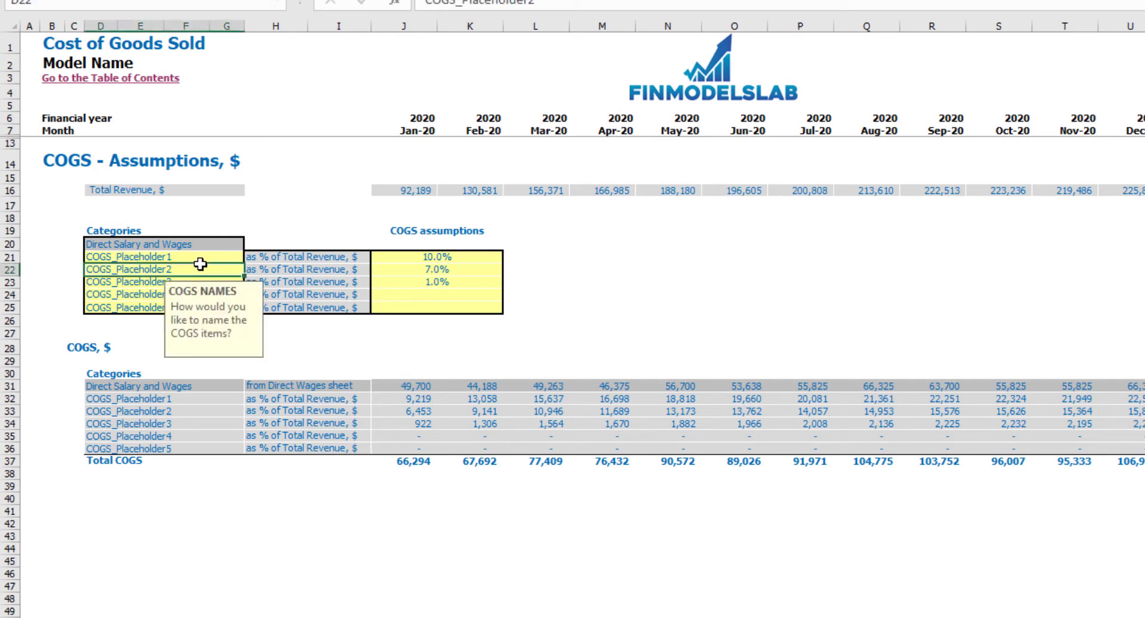
pyautogui.moveTo(200, 260); pyautogui.dragTo(166, 257)
pyautogui.write('Hosting')
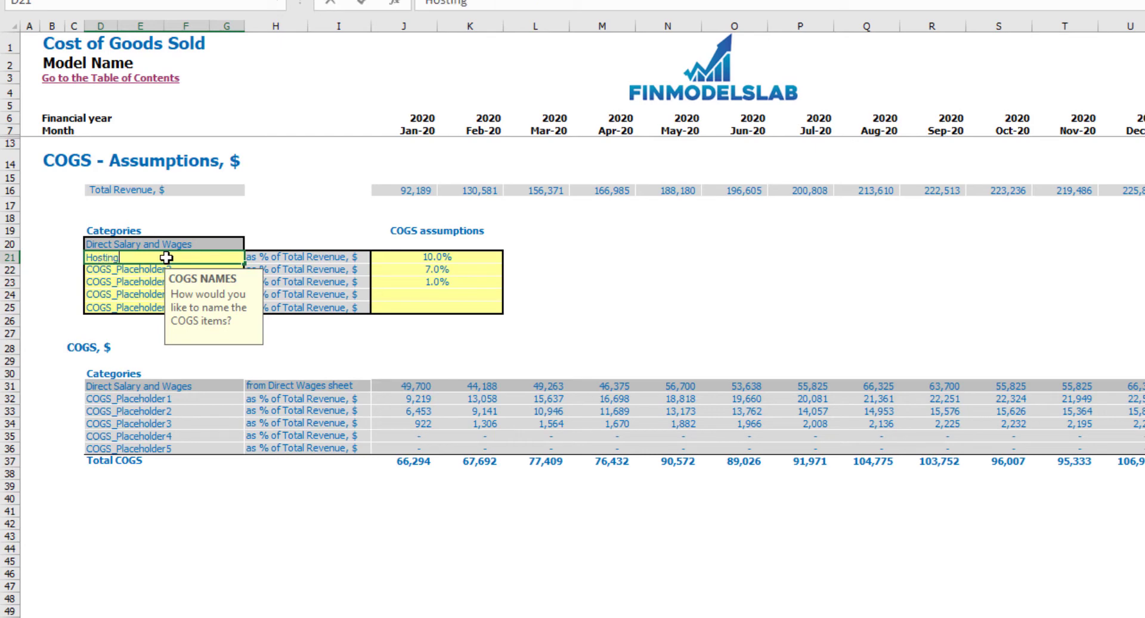
pyautogui.press('Return')
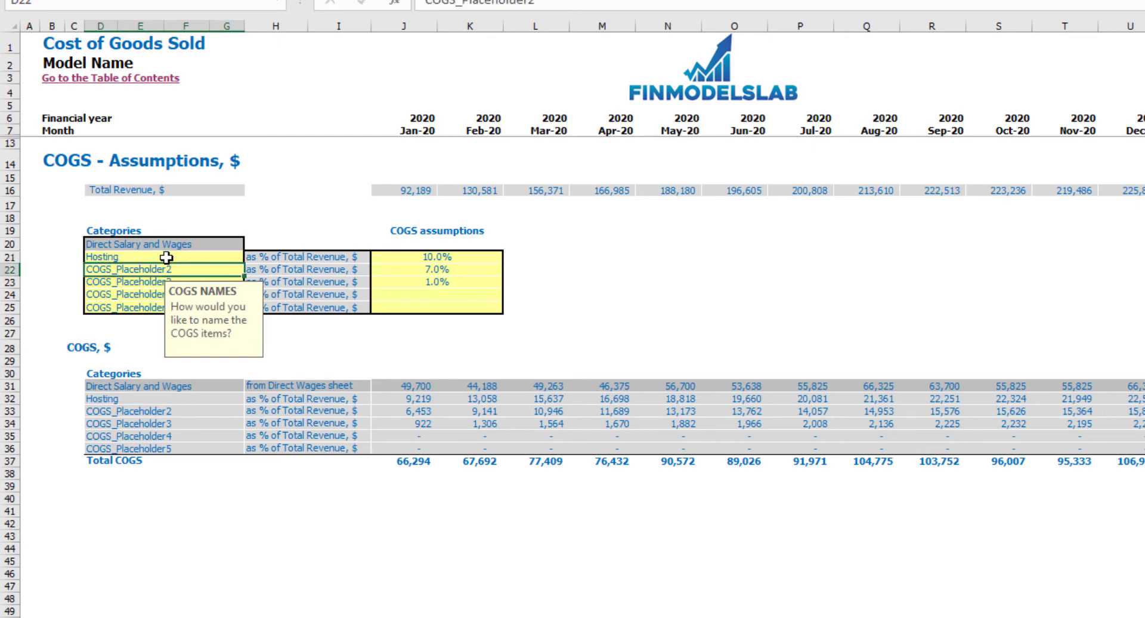
pyautogui.click(597, 294)
pyautogui.click(463, 261)
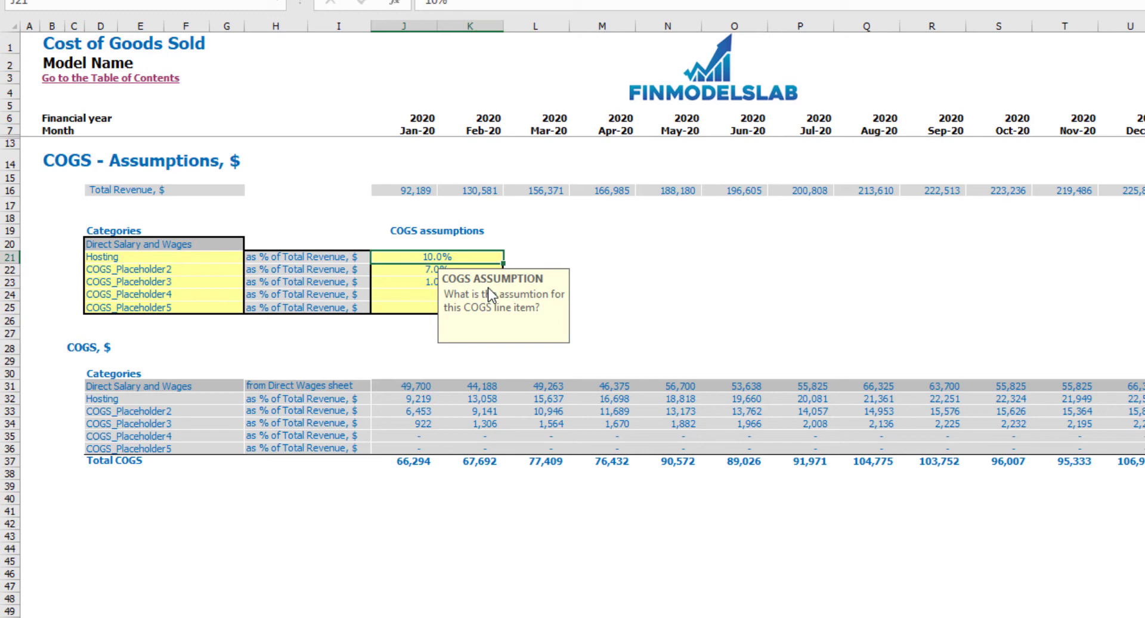
pyautogui.write('15')
pyautogui.press('Return')
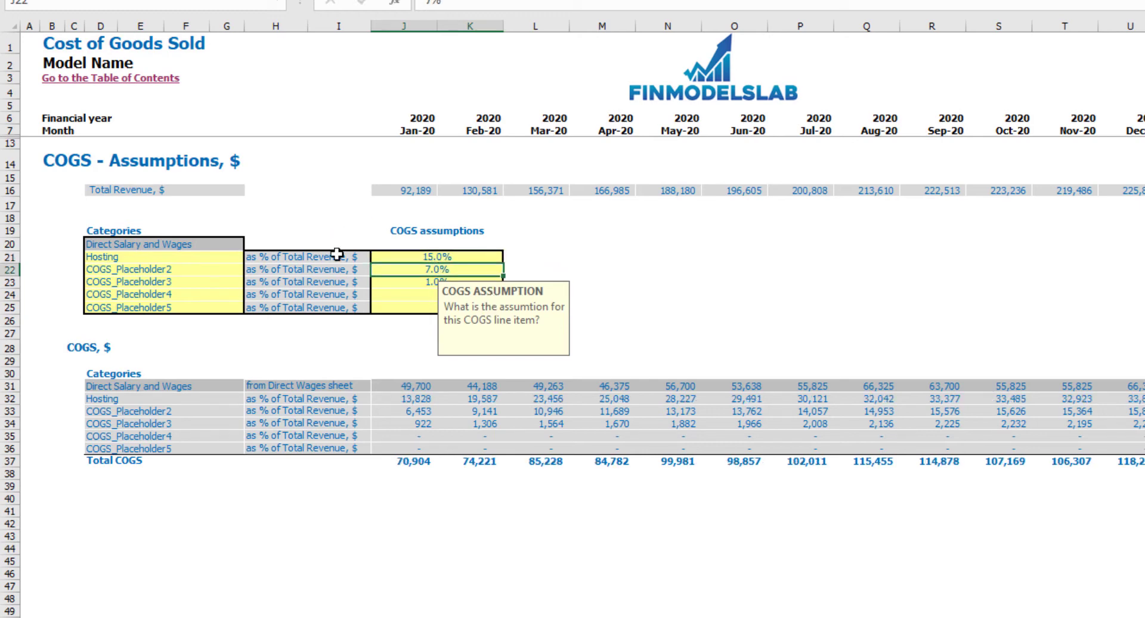
# Review the total revenue row and the COGS assumptions, and expand Total COGS in the Income Statement.
pyautogui.click(12, 191)
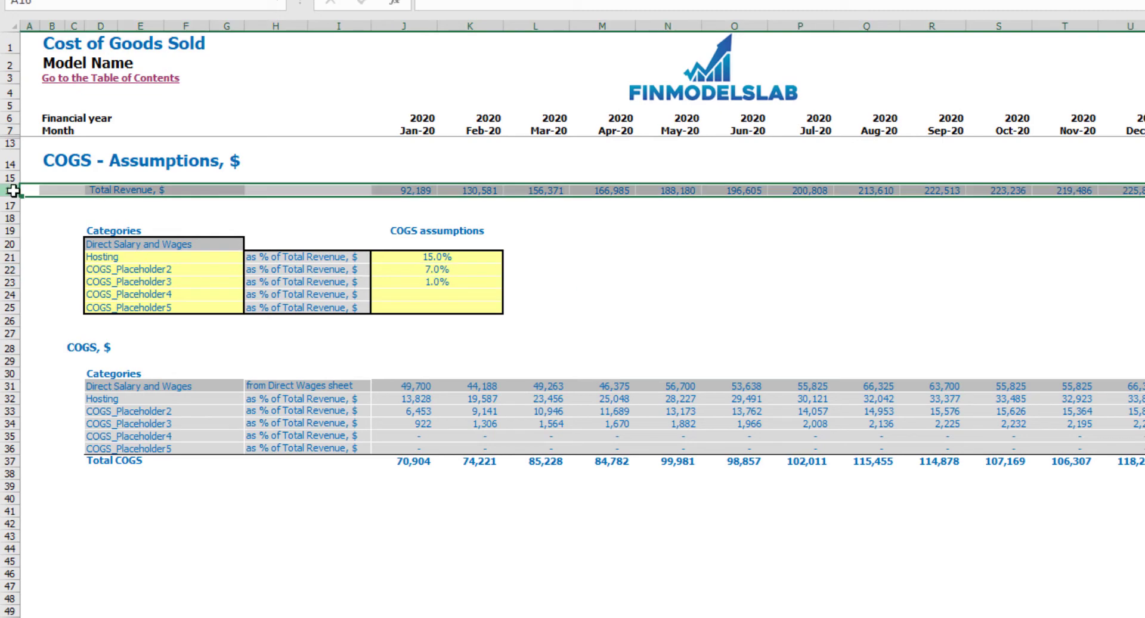
pyautogui.click(424, 219)
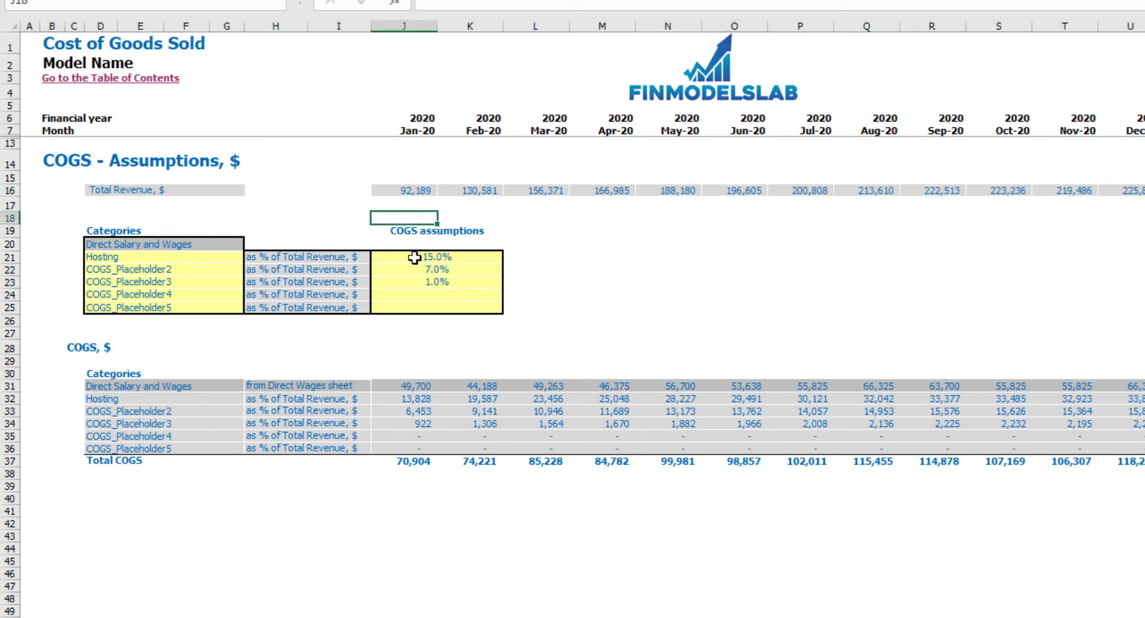
pyautogui.moveTo(415, 260); pyautogui.dragTo(437, 305)
pyautogui.click(566, 223)
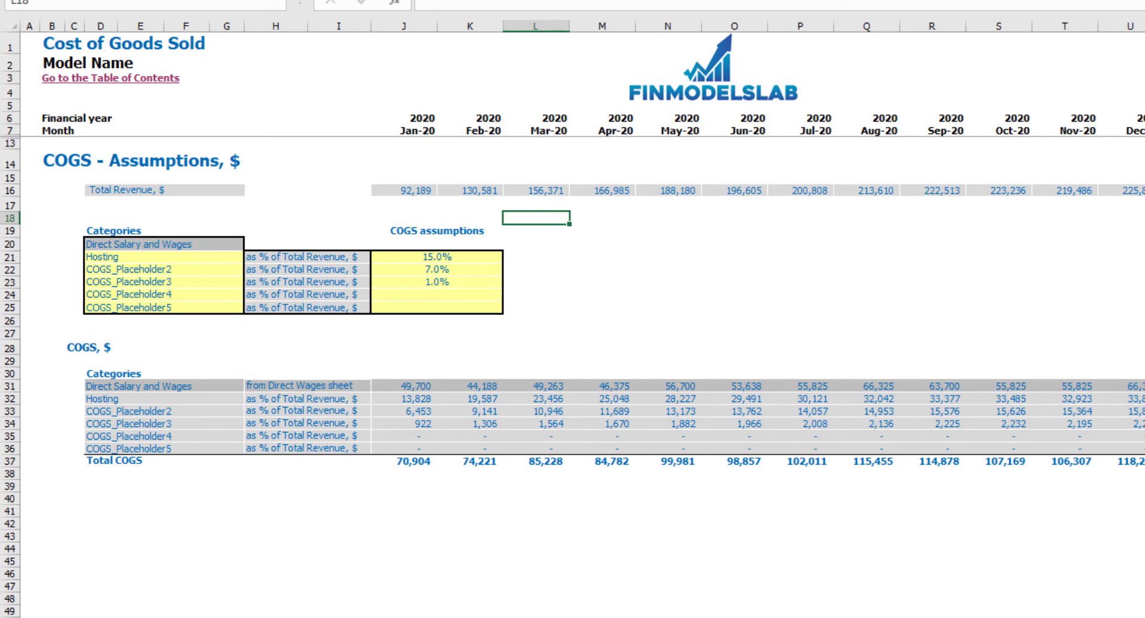
pyautogui.hotkey('ctrl', 'pagedown')
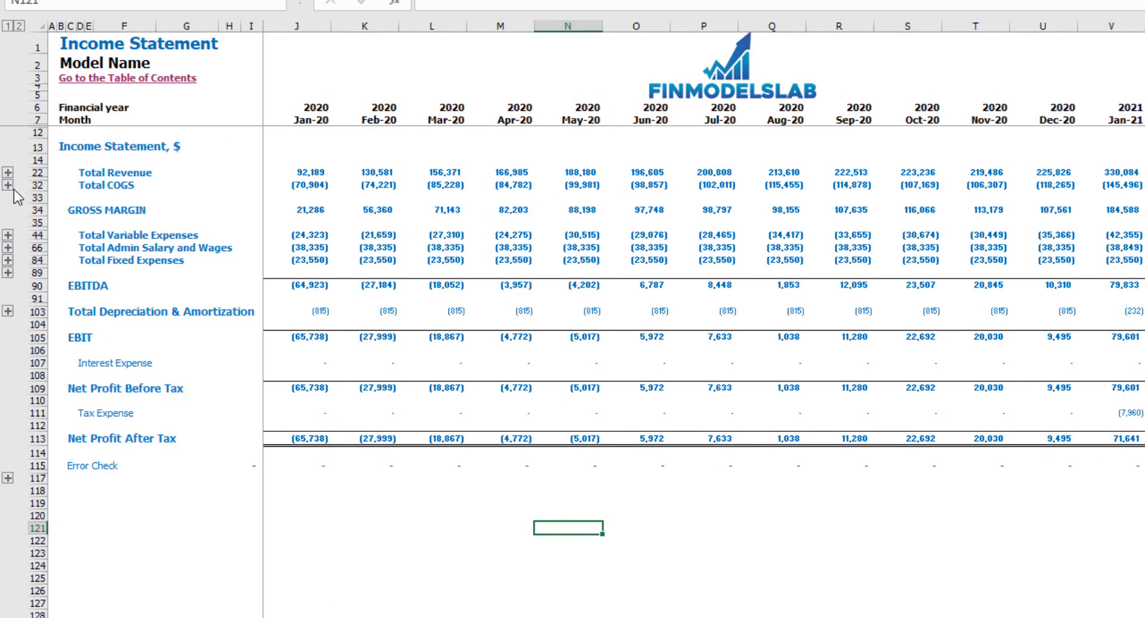
pyautogui.click(8, 185)
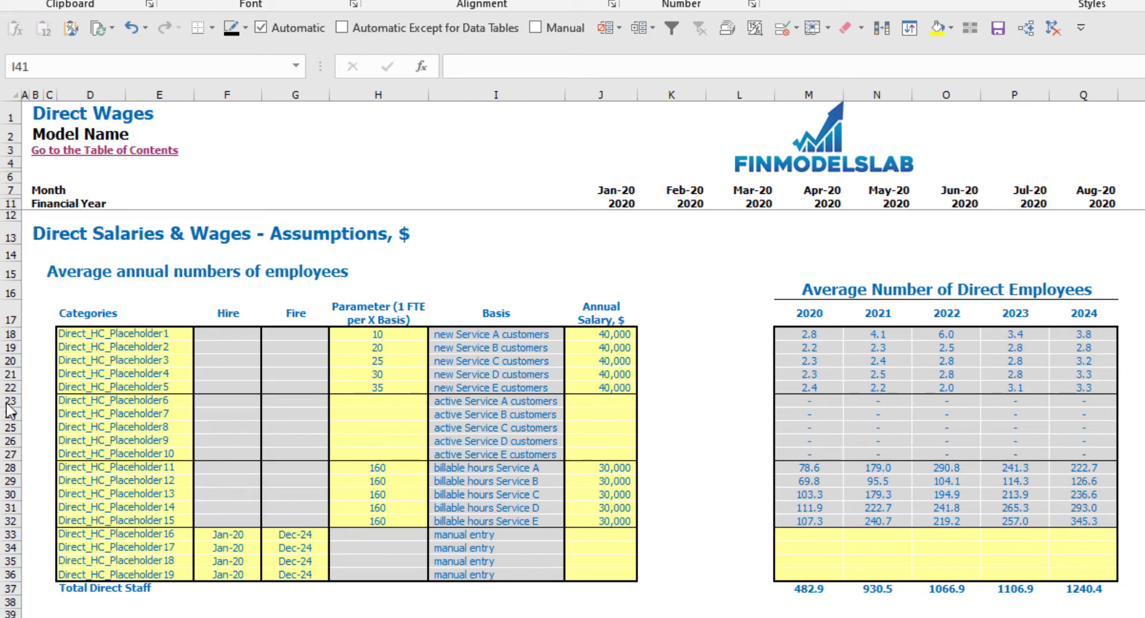
# Rename the first two direct staff categories on the Direct Wages sheet as AE and SDR.
pyautogui.moveTo(21, 334); pyautogui.dragTo(12, 388)
pyautogui.click(36, 361)
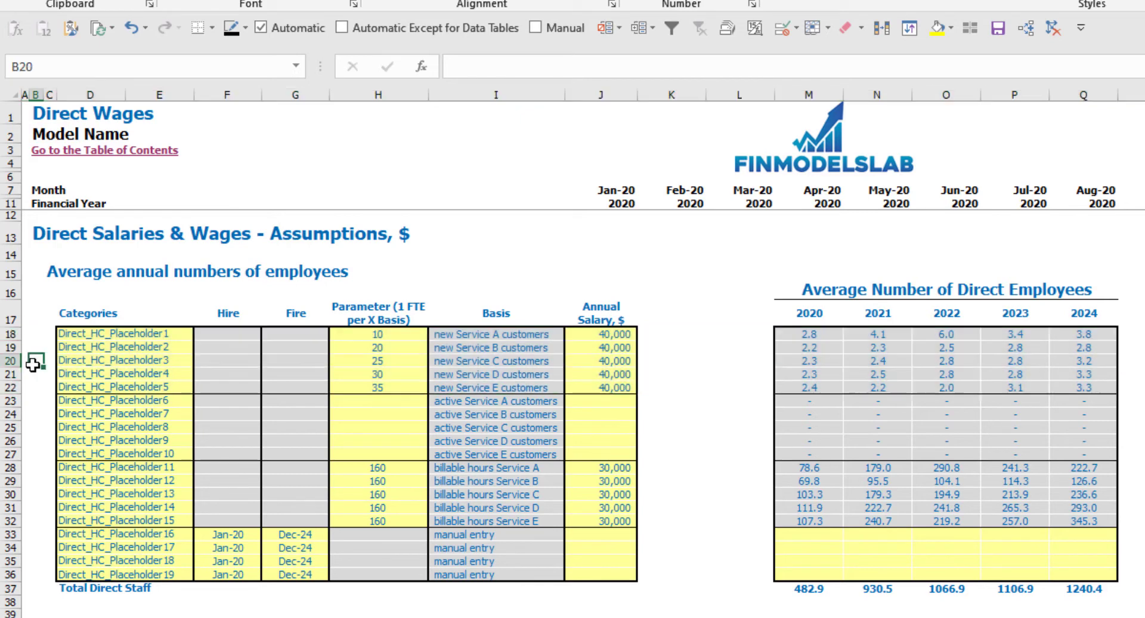
pyautogui.click(113, 335)
pyautogui.write('AE')
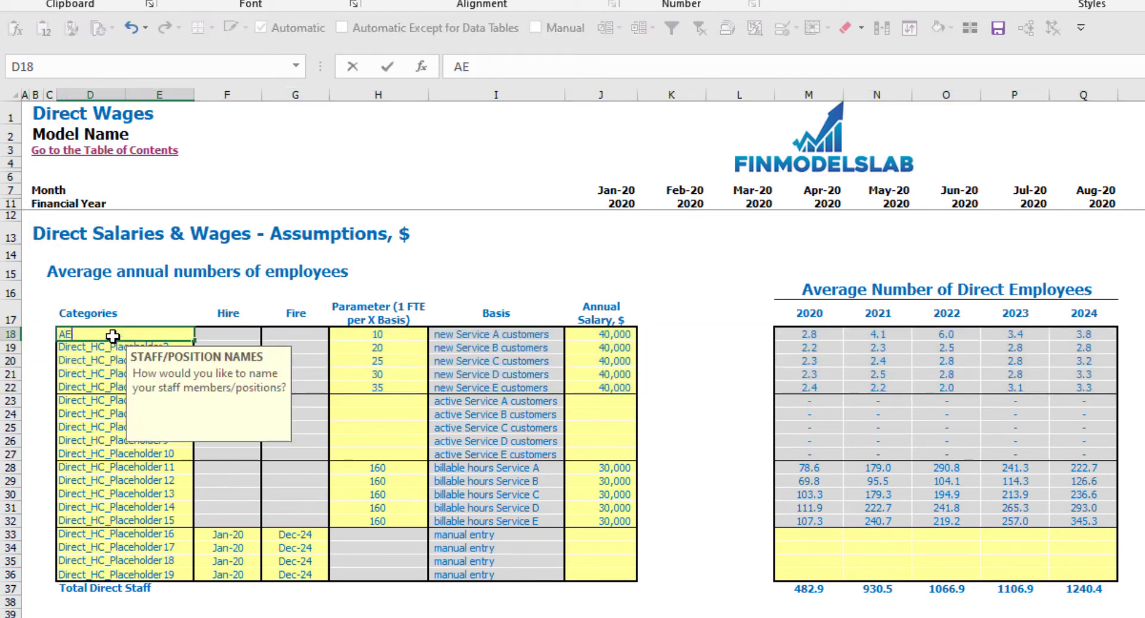
pyautogui.press('Return')
pyautogui.write('SDR')
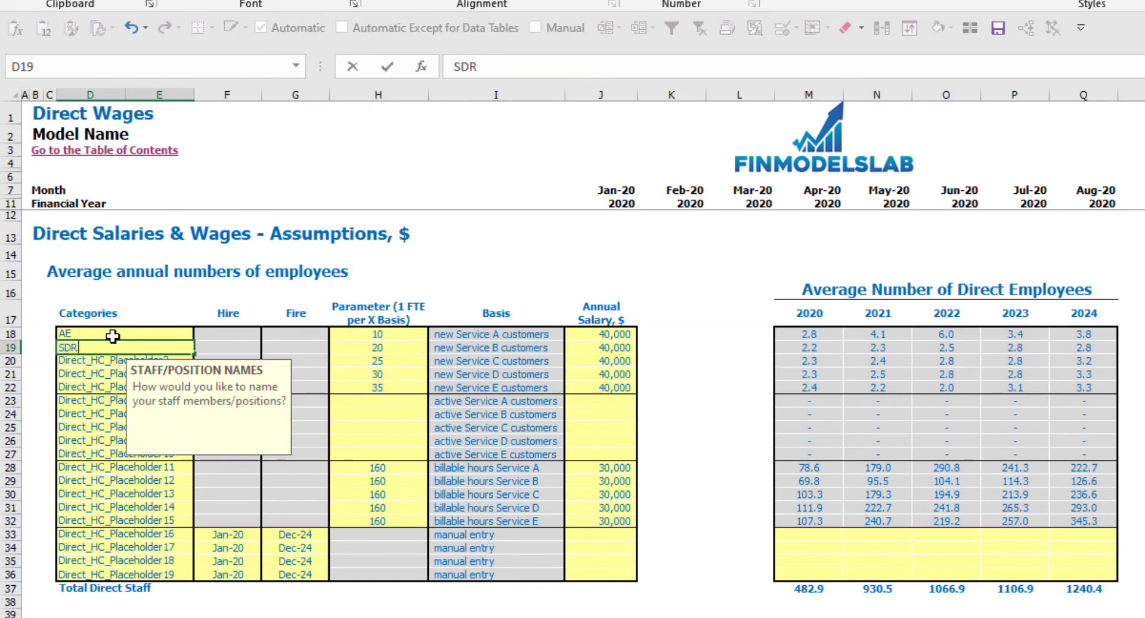
pyautogui.press('Return')
# Set the AE staffing parameter to 1 FTE per 15 new Service A customers.
pyautogui.click(449, 258)
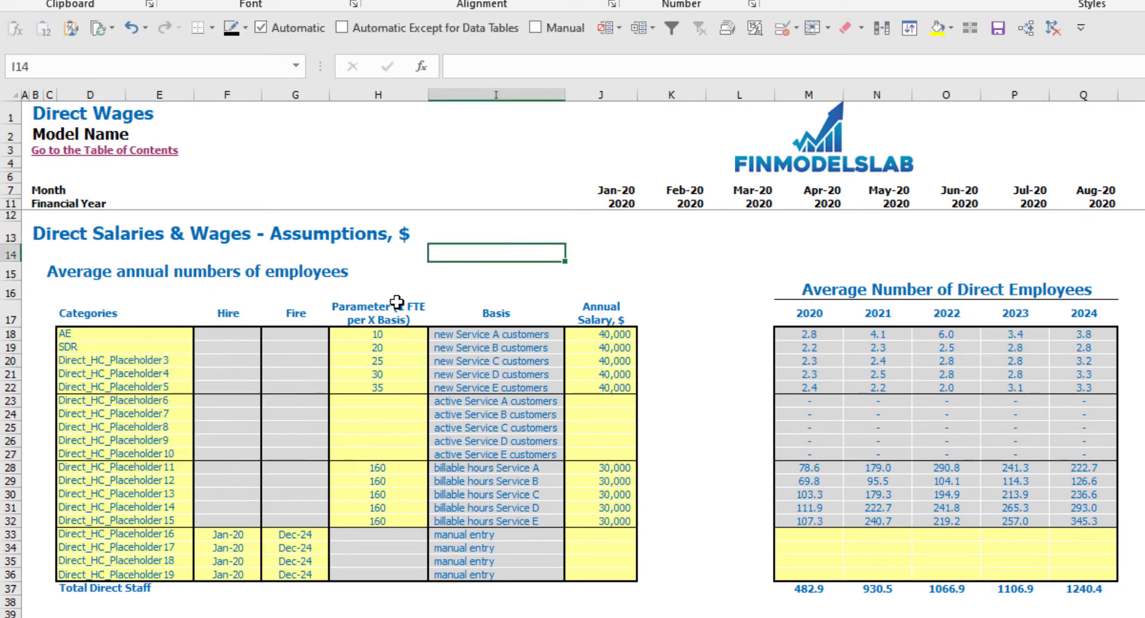
pyautogui.click(462, 316)
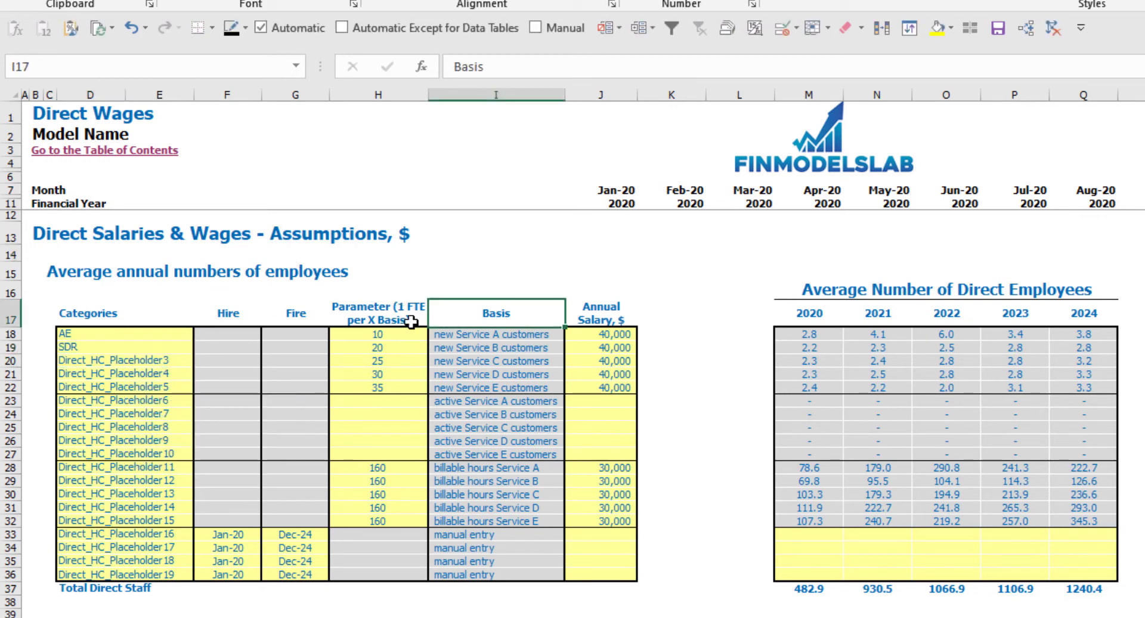
pyautogui.click(383, 320)
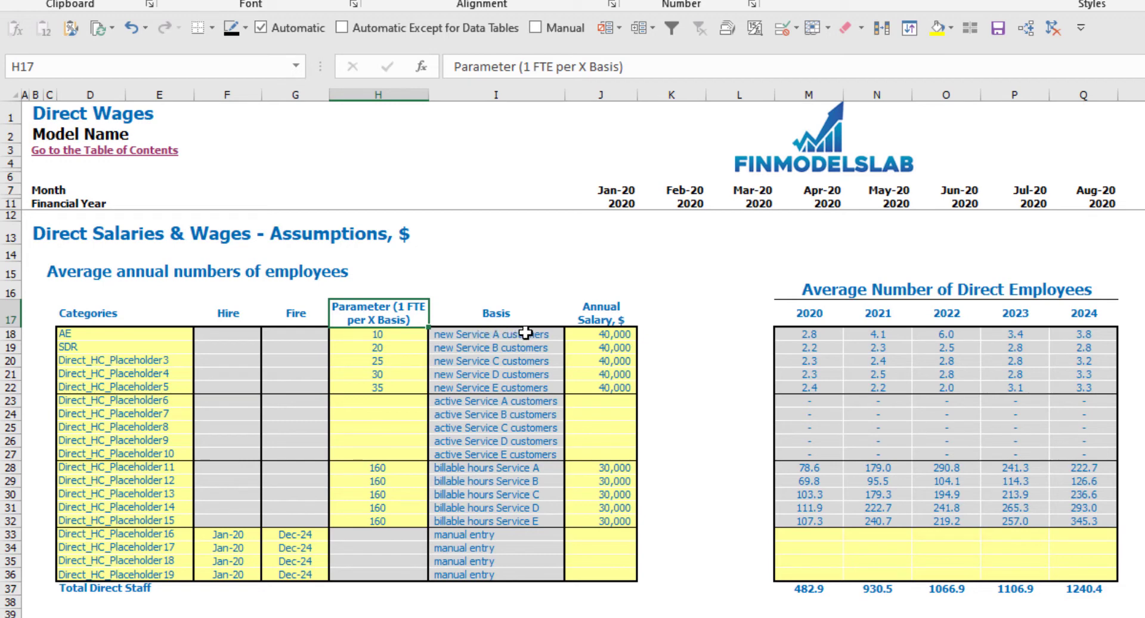
pyautogui.click(409, 344)
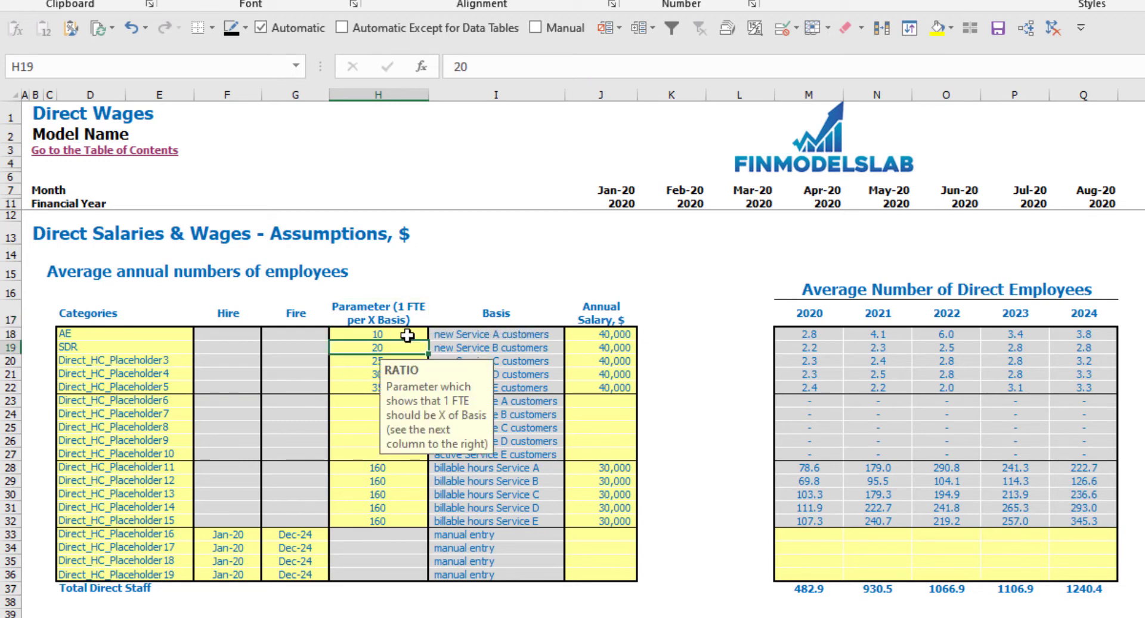
pyautogui.click(400, 332)
pyautogui.write('15')
pyautogui.press('Return')
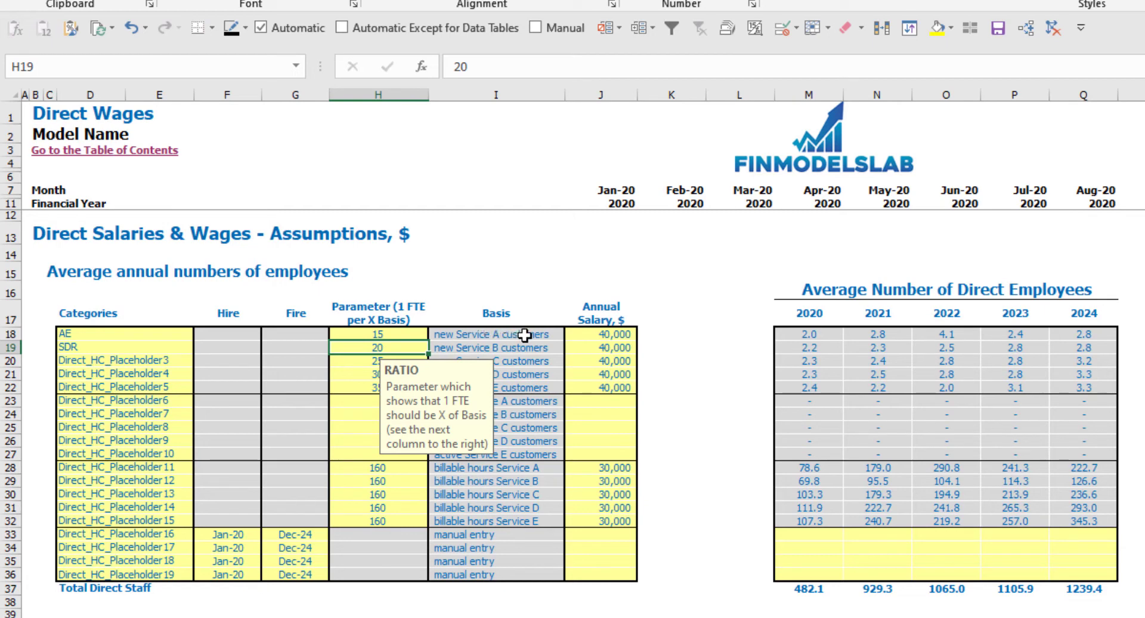
# Review the average number of AE employees for 2020 to 2024 against the staffing parameter.
pyautogui.click(381, 334)
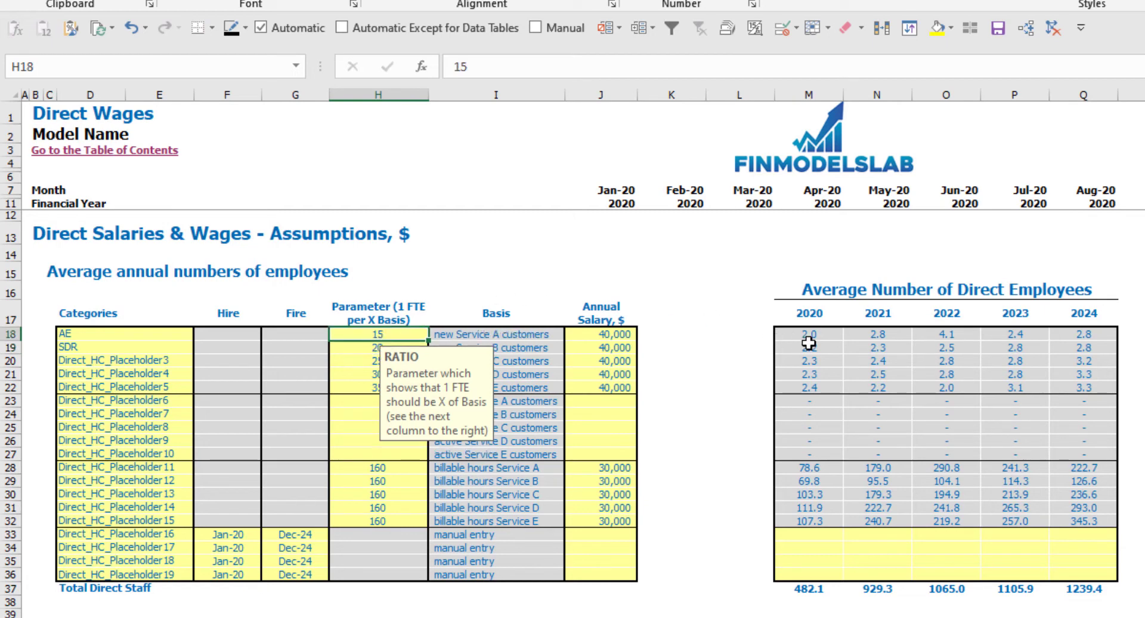
pyautogui.click(878, 255)
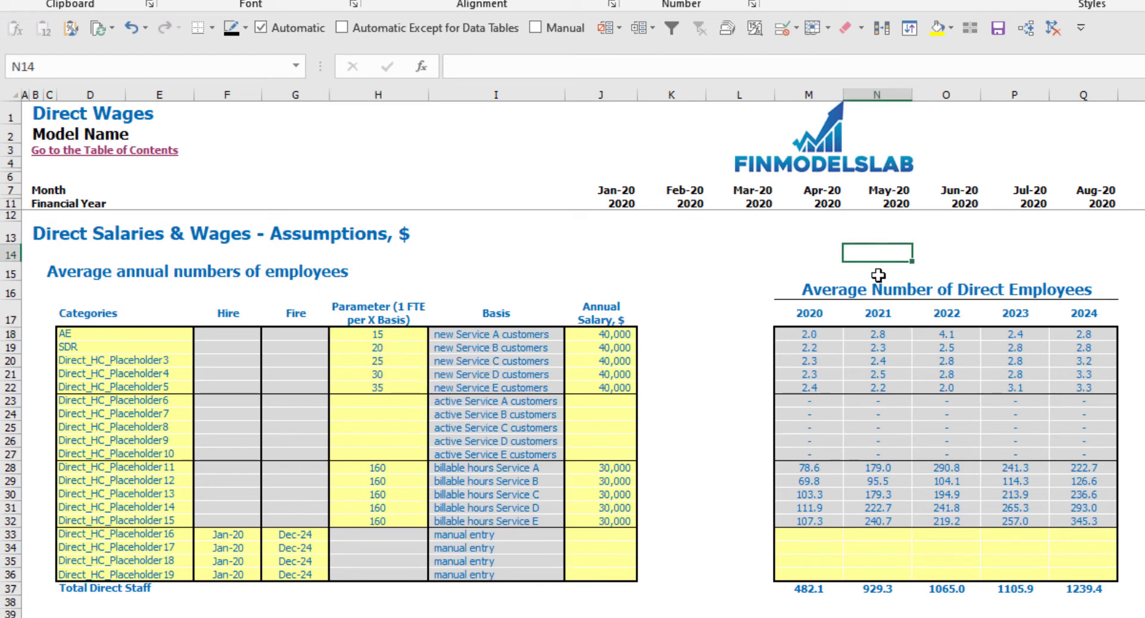
pyautogui.moveTo(822, 334); pyautogui.dragTo(1083, 337)
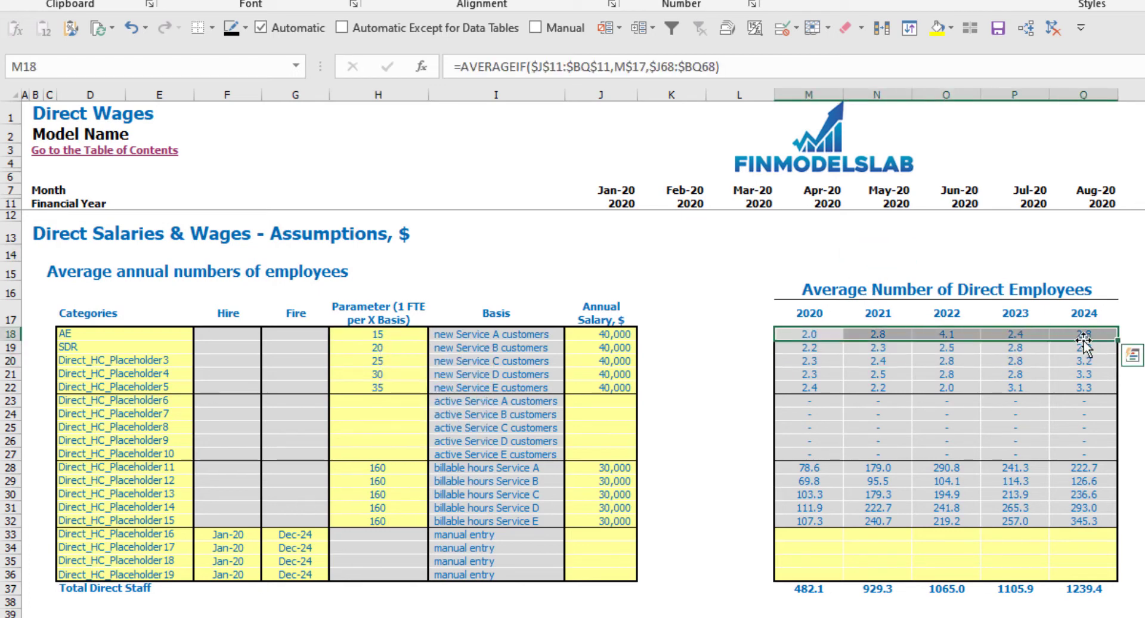
# Set the AE annual salary to 25,000.
pyautogui.click(666, 272)
pyautogui.click(622, 332)
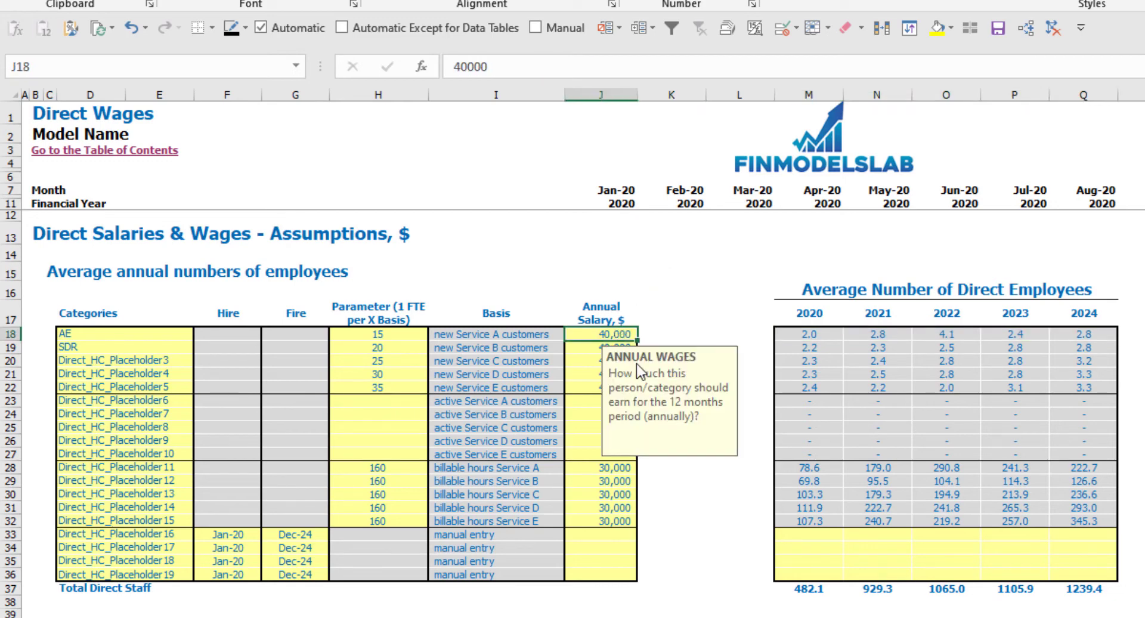
pyautogui.write('25,000')
pyautogui.press('Return')
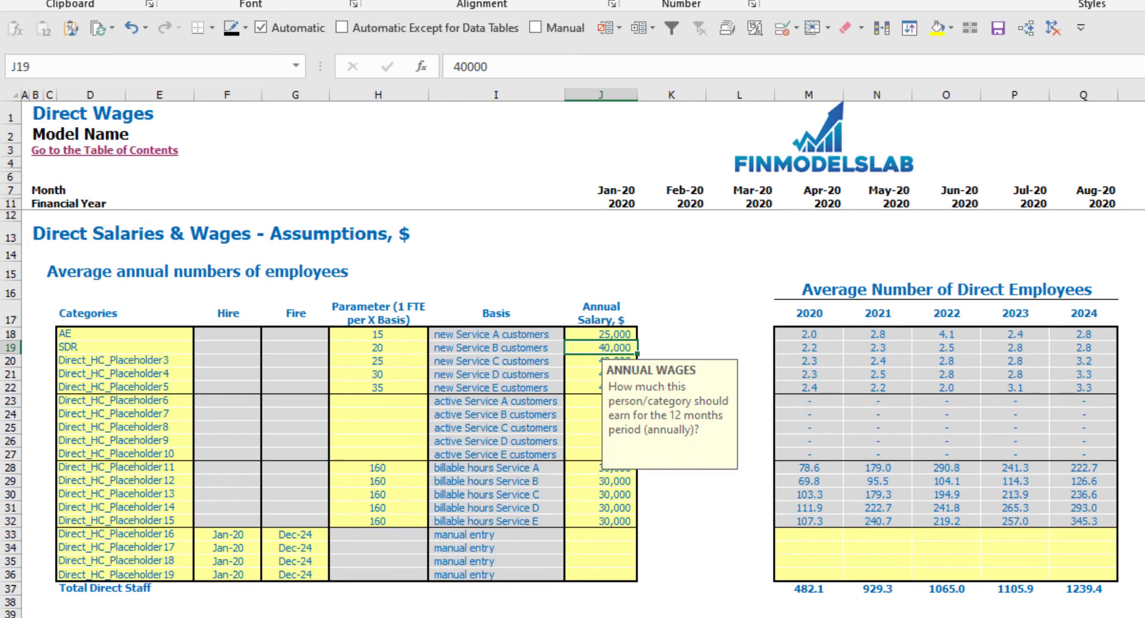
# Set the AE annual salary raises to 5%, 4%, 3% and 2% for 2021 to 2024.
pyautogui.click(1142, 334)
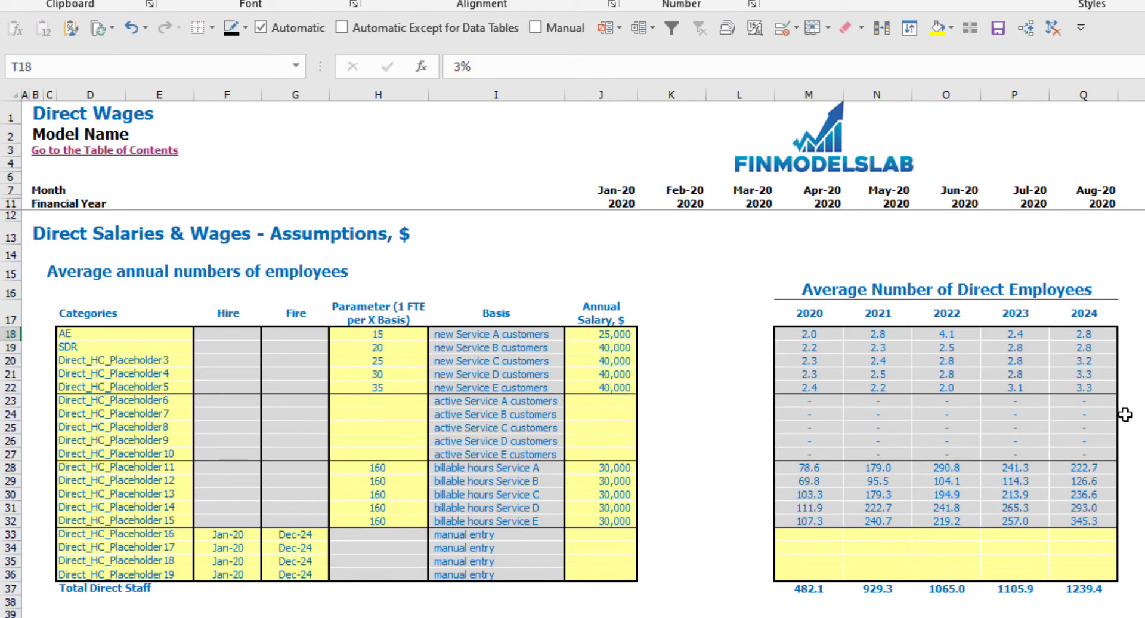
pyautogui.press('Right')
pyautogui.press('Right')
pyautogui.press('Right')
pyautogui.press('Right')
# Set the AE monthly bonus to 10%.
pyautogui.press('Right')
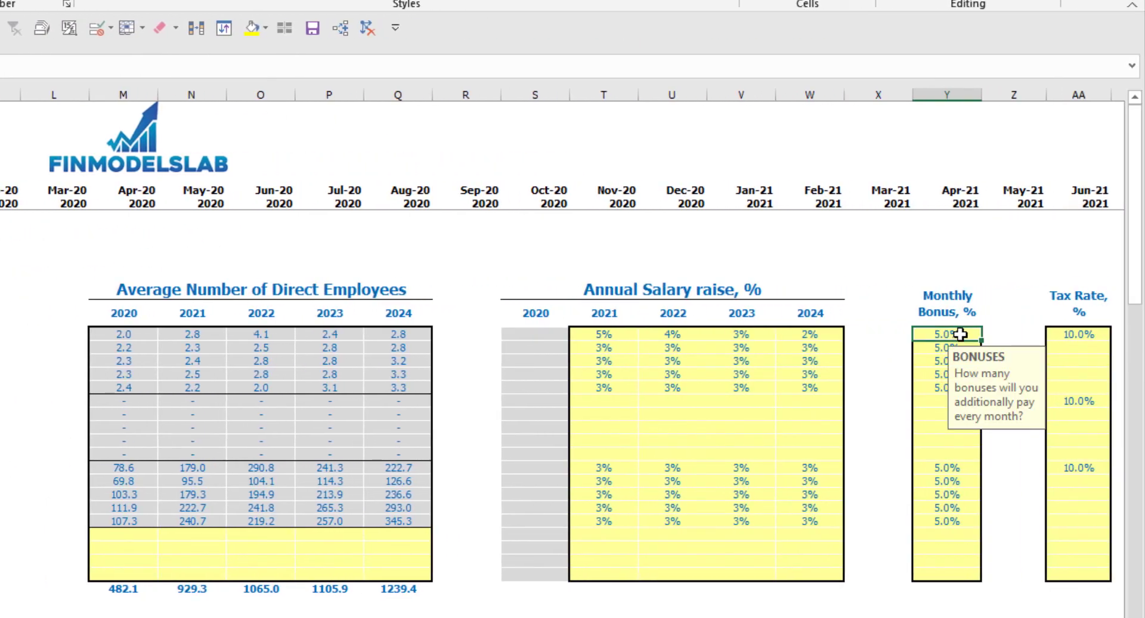
pyautogui.write('10')
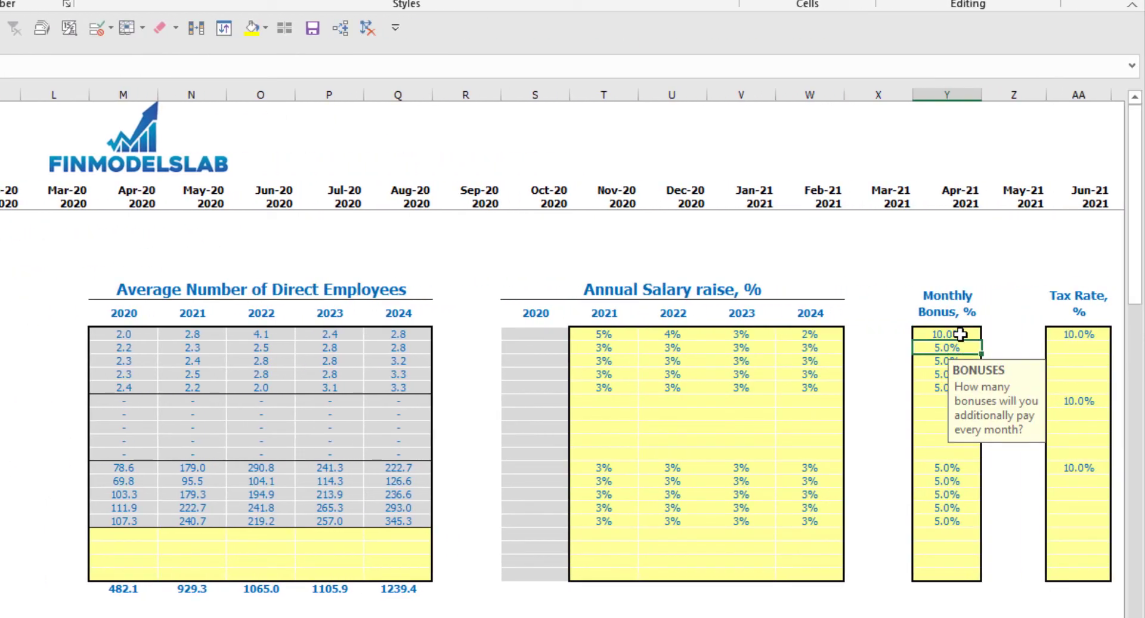
pyautogui.hotkey('ctrl', 'Return')
# Set the AE tax rate to 12%.
pyautogui.click(1071, 330)
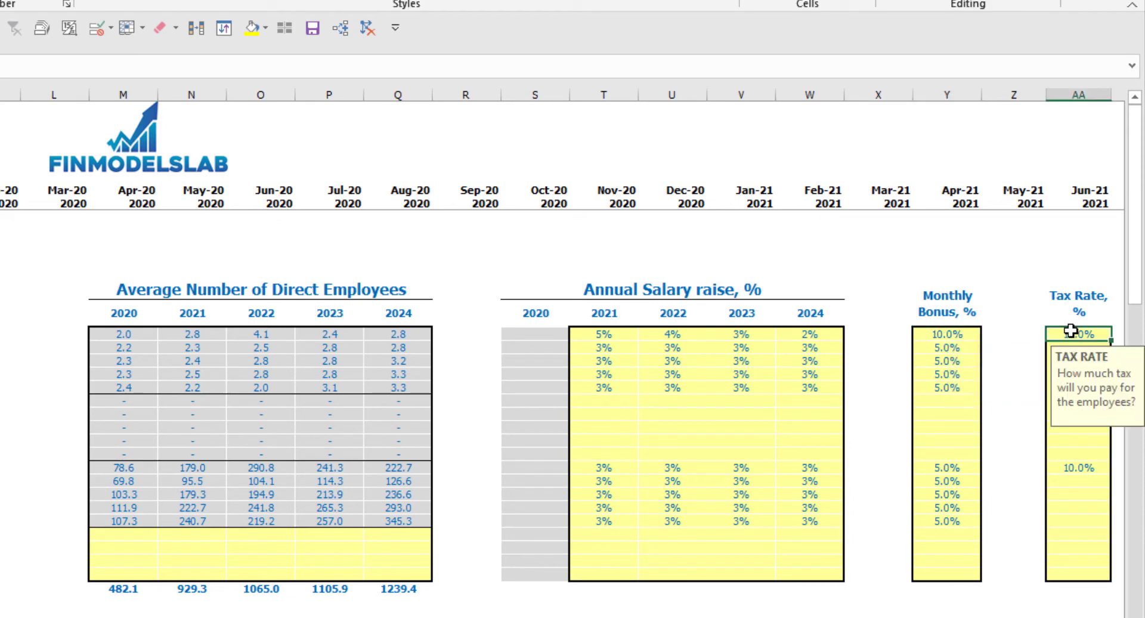
pyautogui.write('12')
pyautogui.press('Return')
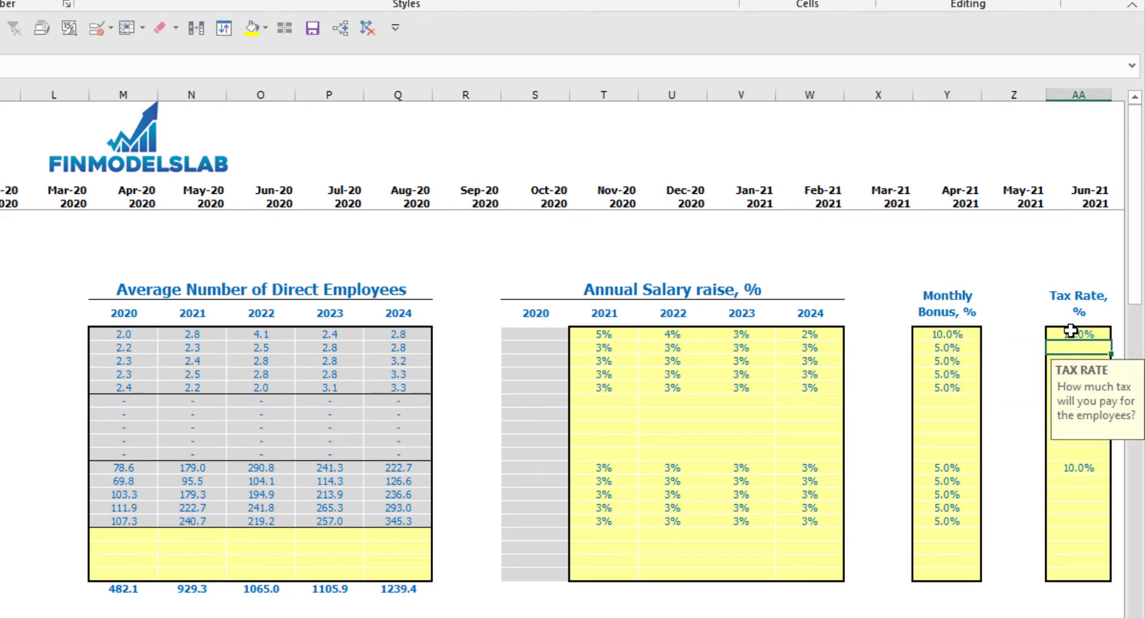
# Clear the AE monthly bonus and the AE tax rate.
pyautogui.click(949, 339)
pyautogui.press('Delete')
pyautogui.click(1066, 334)
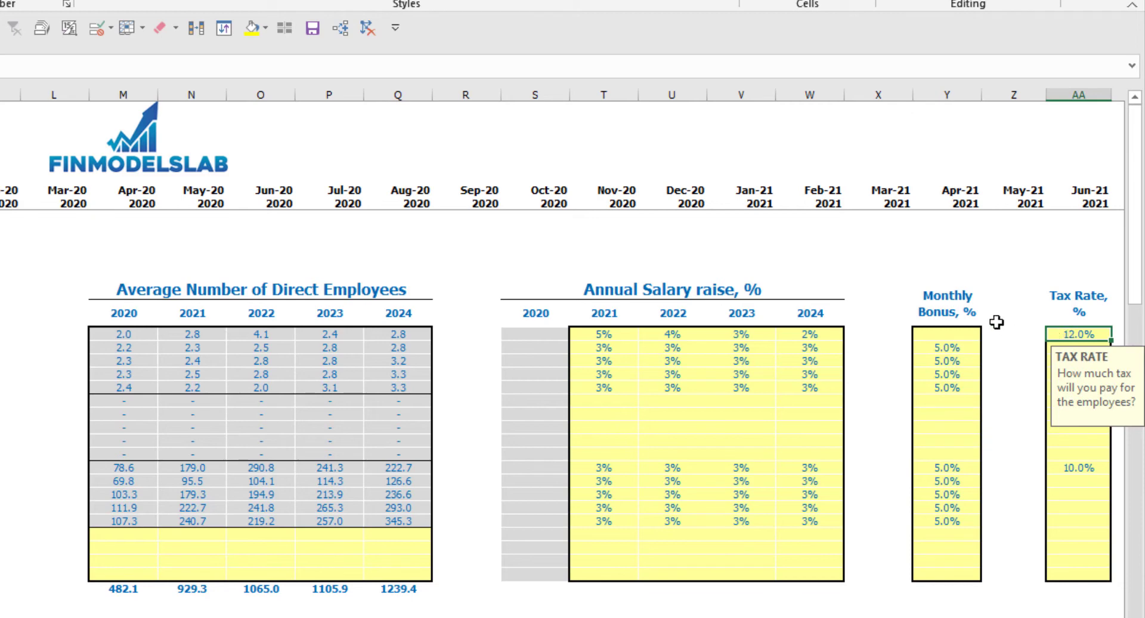
pyautogui.press('Delete')
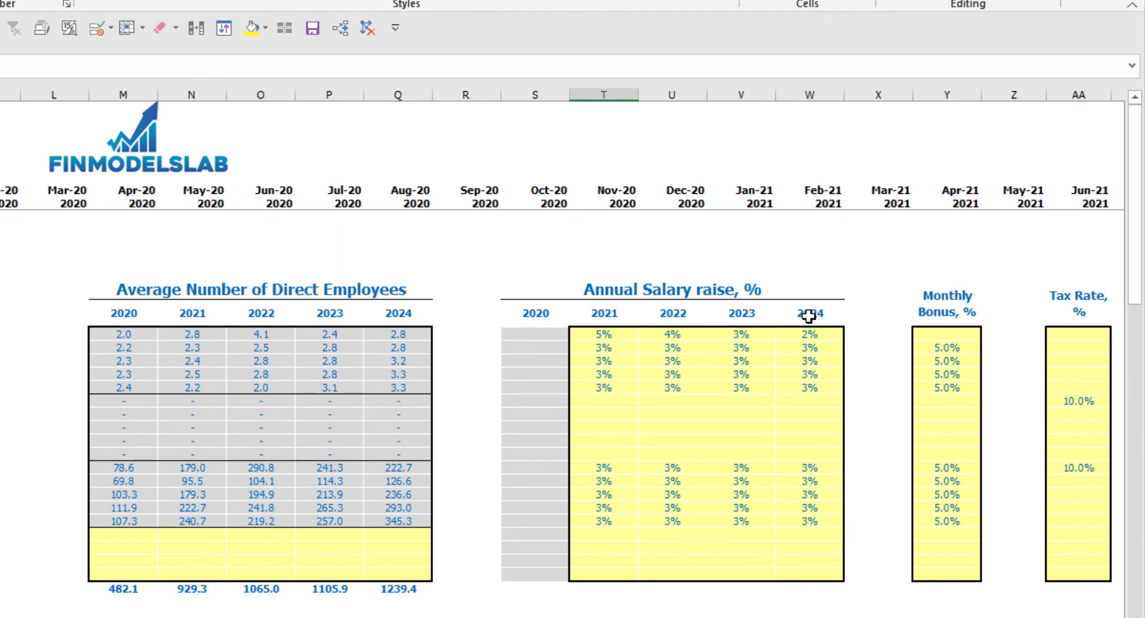
# Review the annual salaries, total direct staff numbers, monthly base salaries, monthly bonuses and monthly base taxes on the direct wages sheet.
pyautogui.scroll(-8, 560, 358)
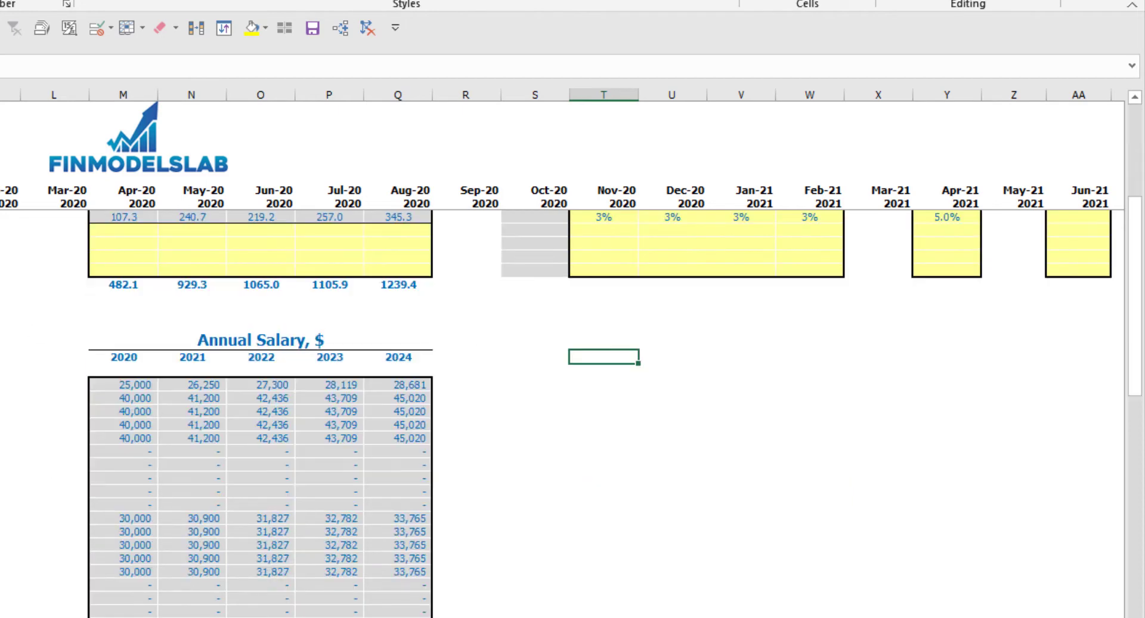
pyautogui.scroll(-7, 560, 412)
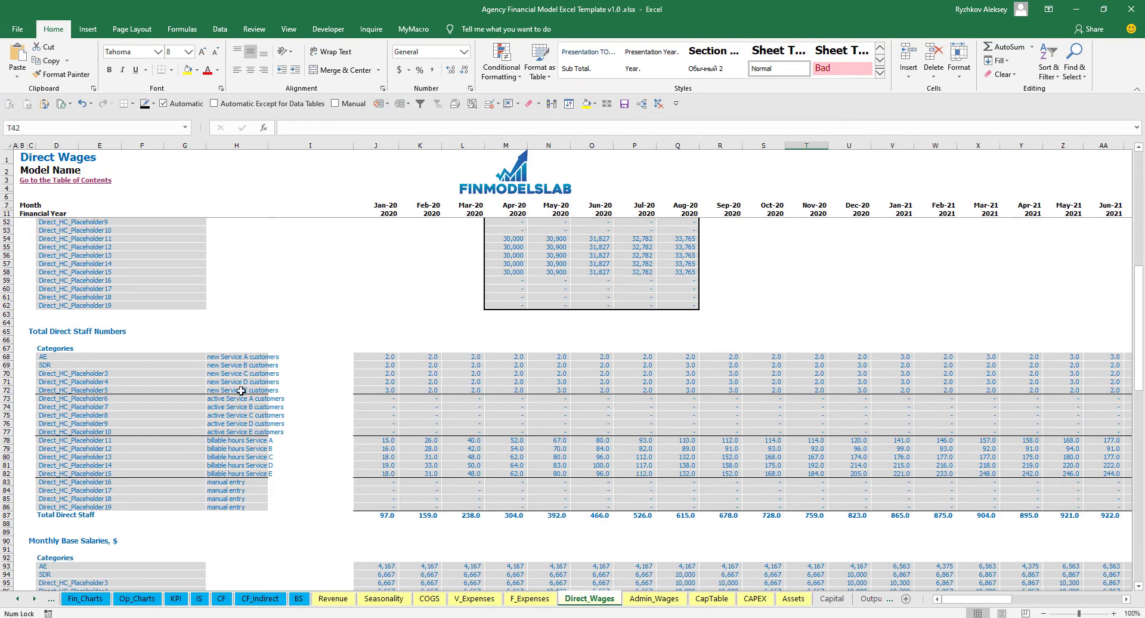
pyautogui.scroll(-7, 433, 409)
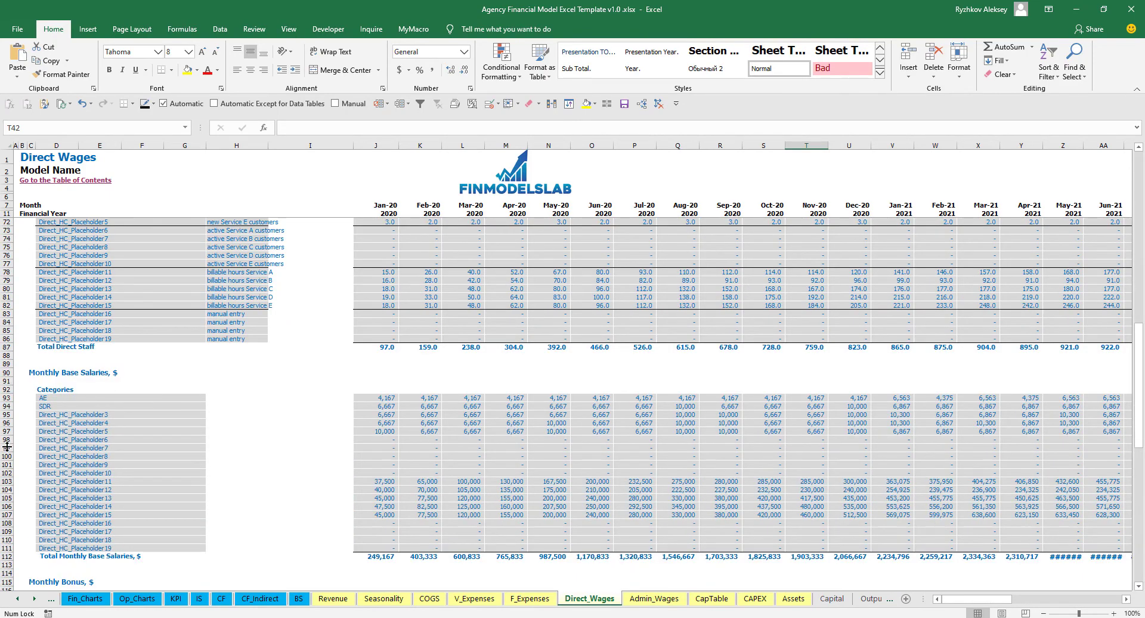
pyautogui.scroll(-10, 569, 424)
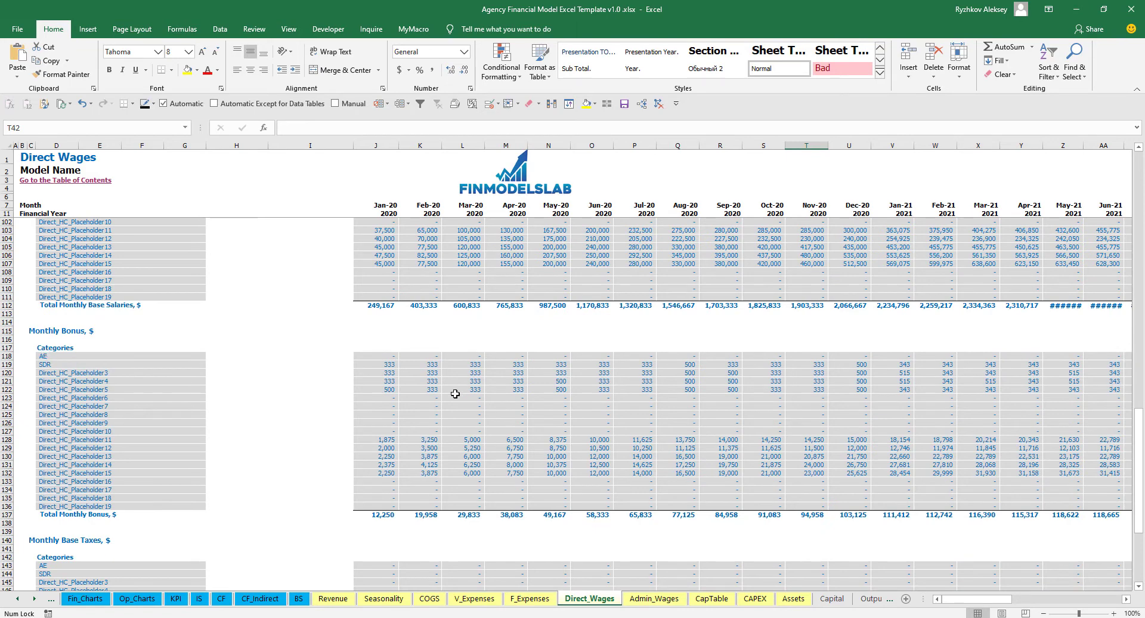
pyautogui.scroll(-7, 455, 393)
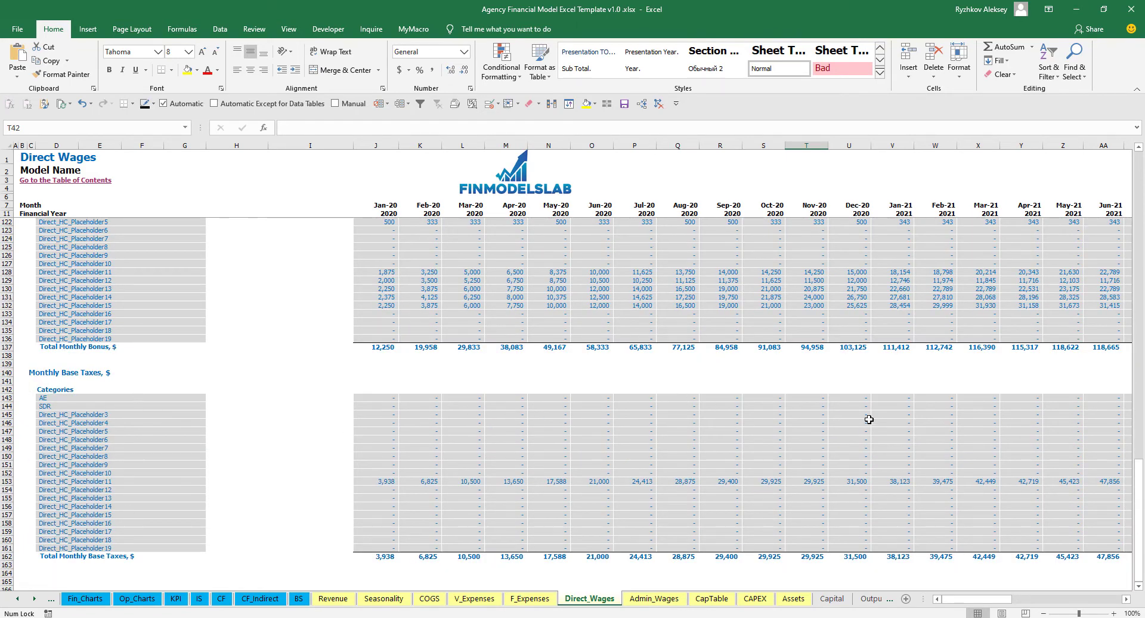
pyautogui.scroll(20, 529, 408)
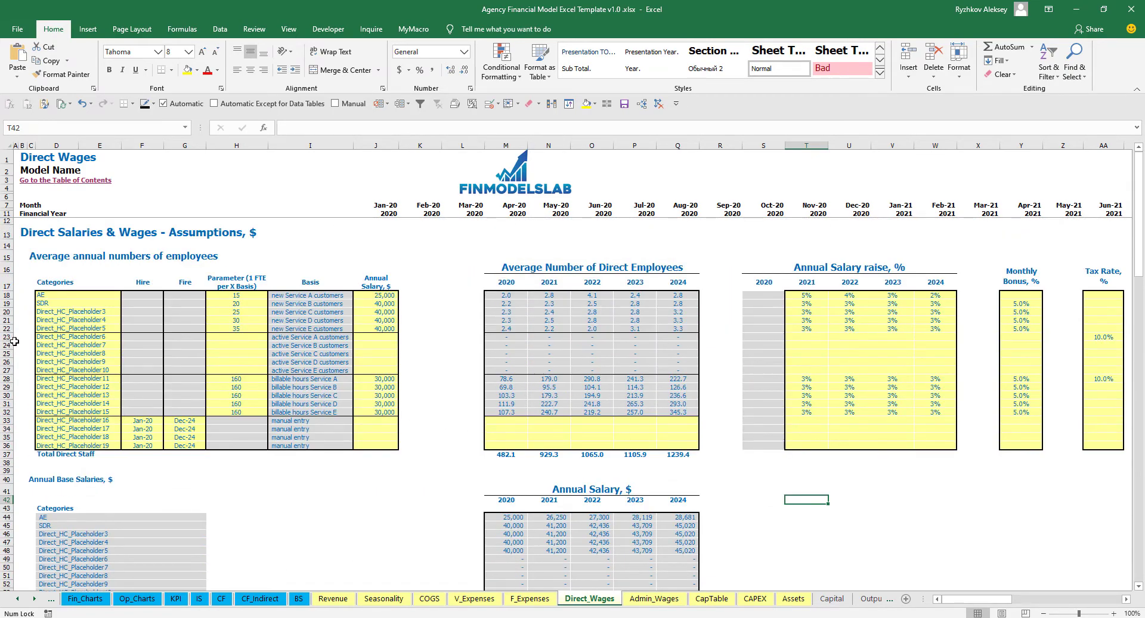
# Rename the staff category based on active Service A customers as Cust Success.
pyautogui.moveTo(7, 337); pyautogui.dragTo(168, 366)
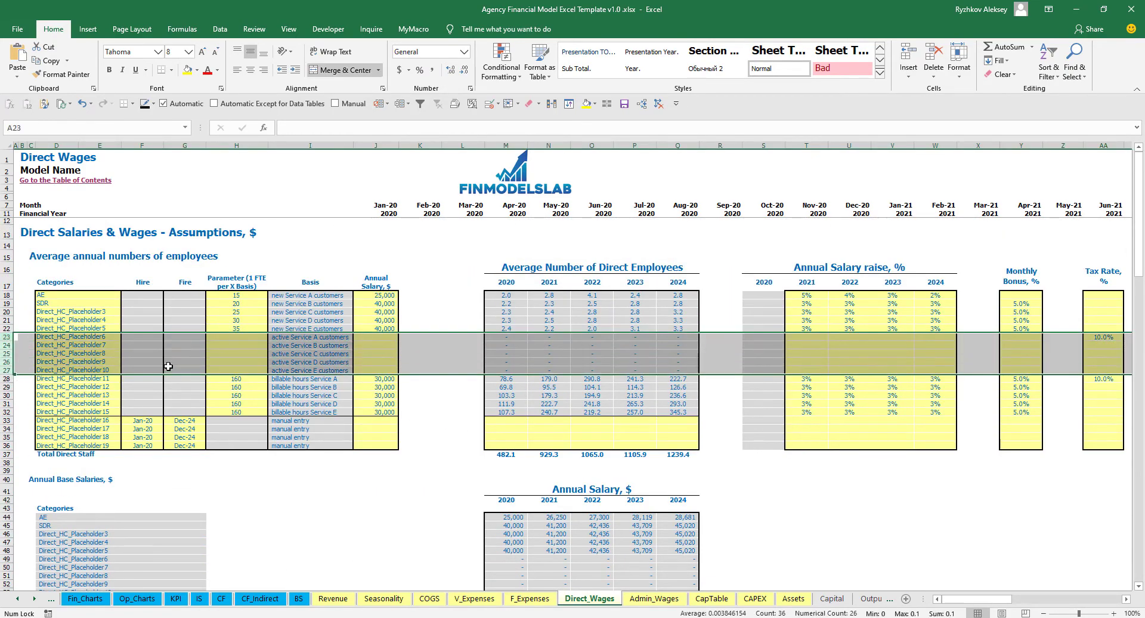
pyautogui.click(313, 337)
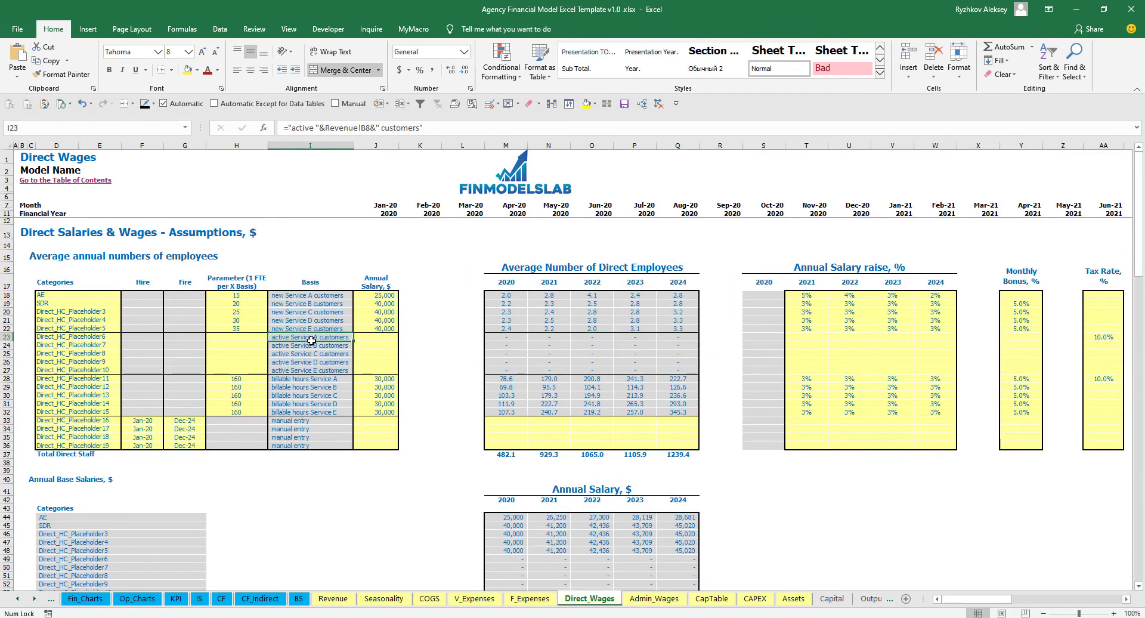
pyautogui.click(99, 338)
pyautogui.write('Cust')
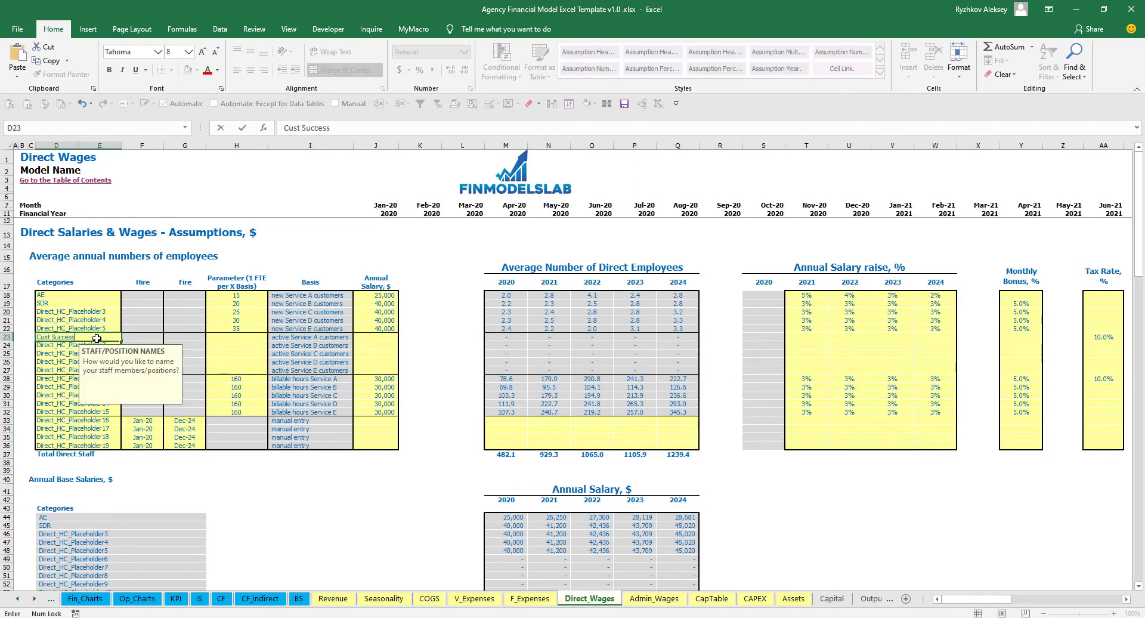
pyautogui.write(' Success')
# Set the Cust Success staffing parameter to 20 and the annual salary to 3,000.
pyautogui.click(213, 335)
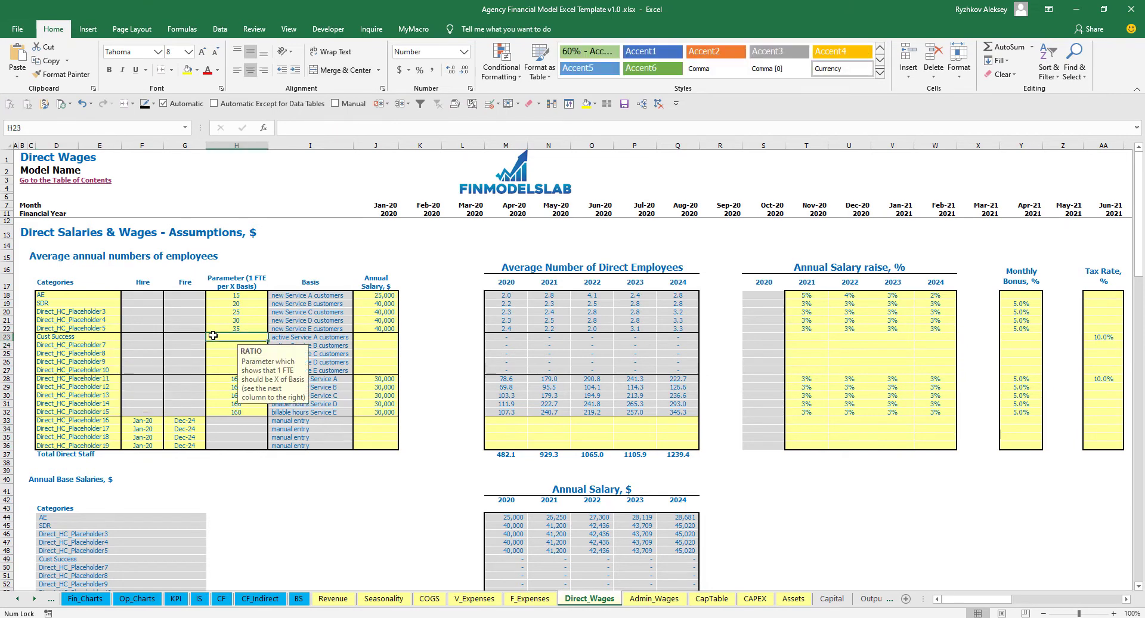
pyautogui.write('20')
pyautogui.press('Return')
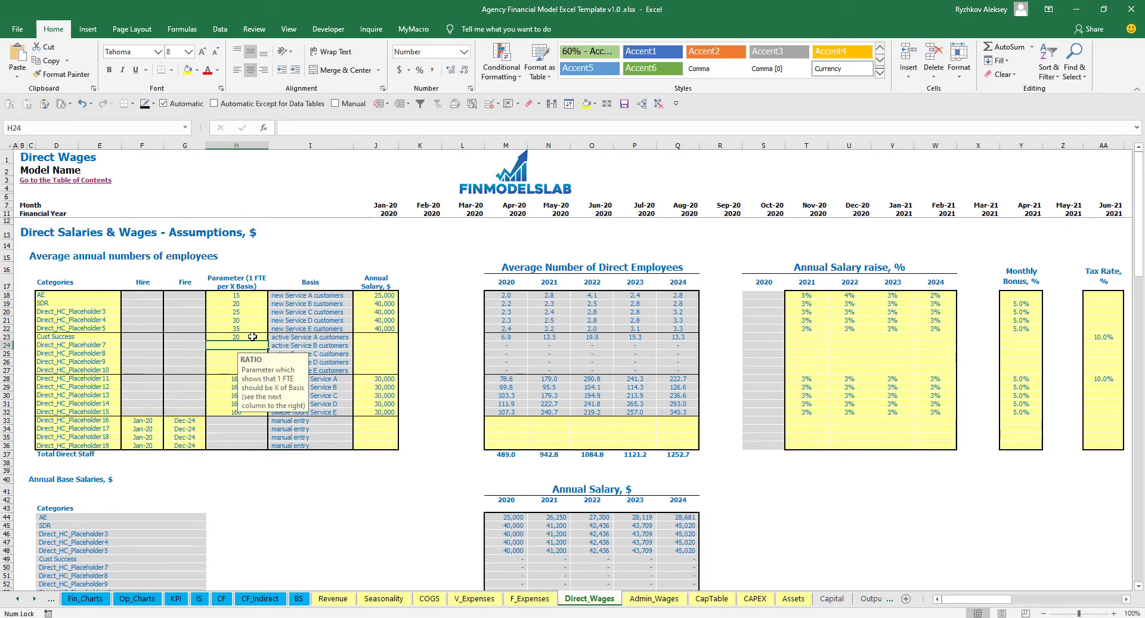
pyautogui.click(385, 336)
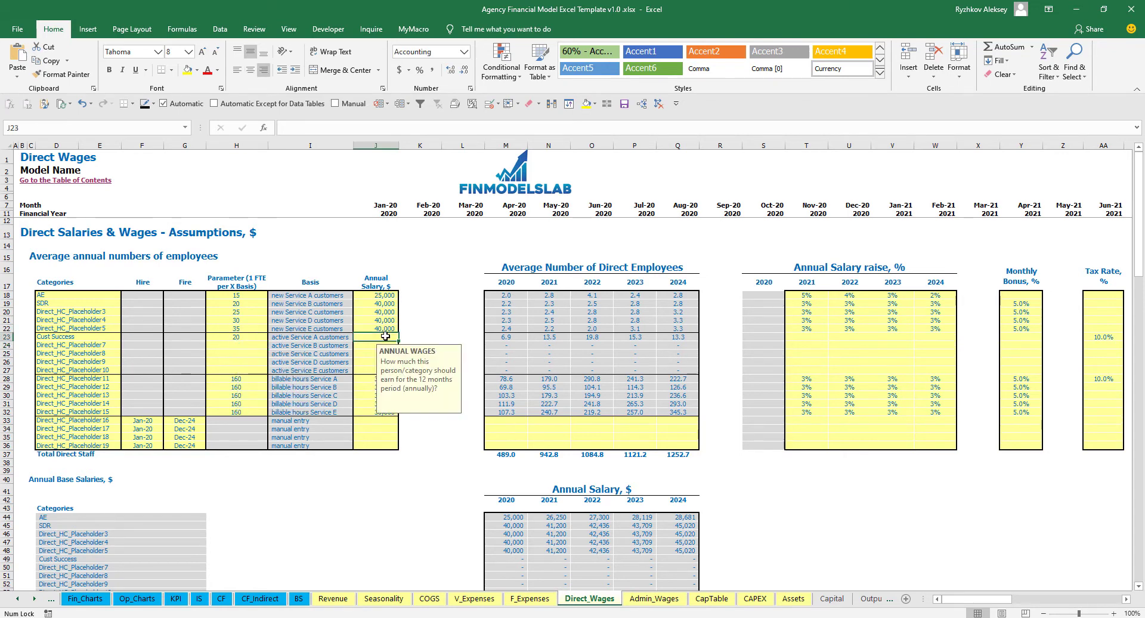
pyautogui.write('3,00')
pyautogui.write('000')
pyautogui.press('Return')
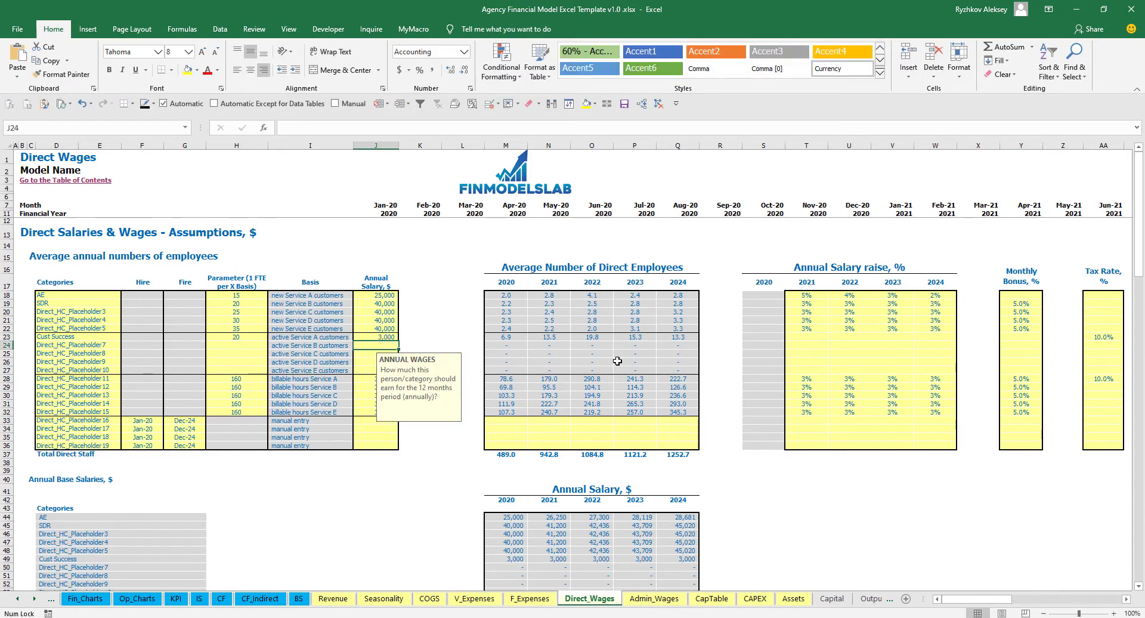
# Copy the 3% annual salary raise into the Cust Success row for 2021 to 2024.
pyautogui.click(814, 331)
pyautogui.hotkey('ctrl', 'c')
pyautogui.moveTo(806, 337); pyautogui.dragTo(935, 337)
pyautogui.hotkey('ctrl', 'v')
# Set the Cust Success monthly bonus to 5% and the tax rate to 12%.
pyautogui.click(1023, 338)
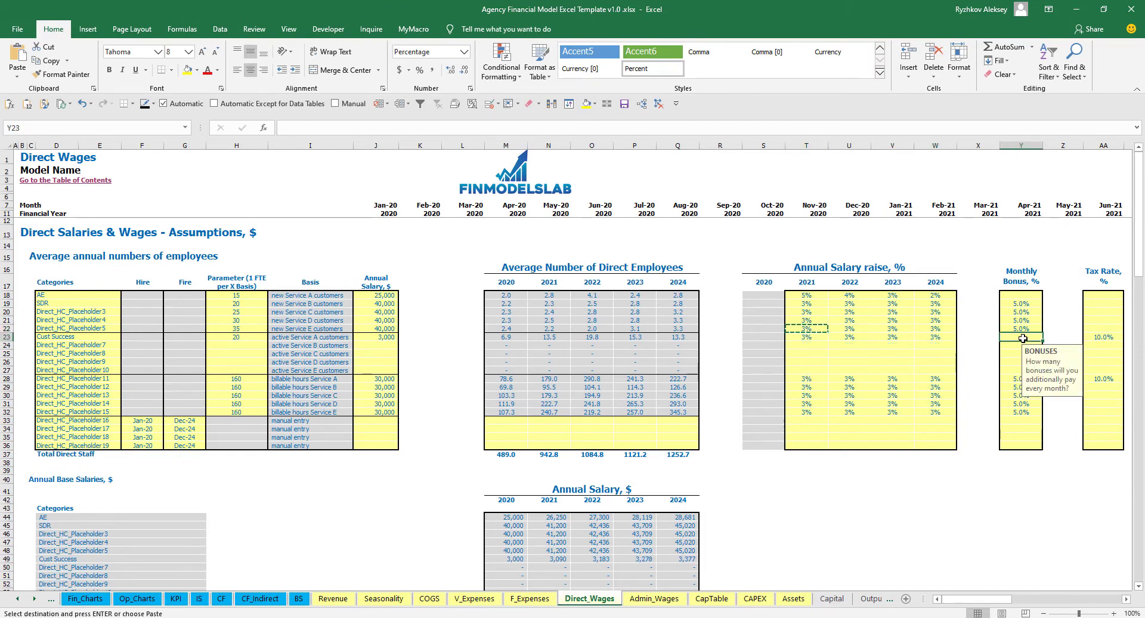
pyautogui.write('5')
pyautogui.press('Tab')
pyautogui.click(1097, 334)
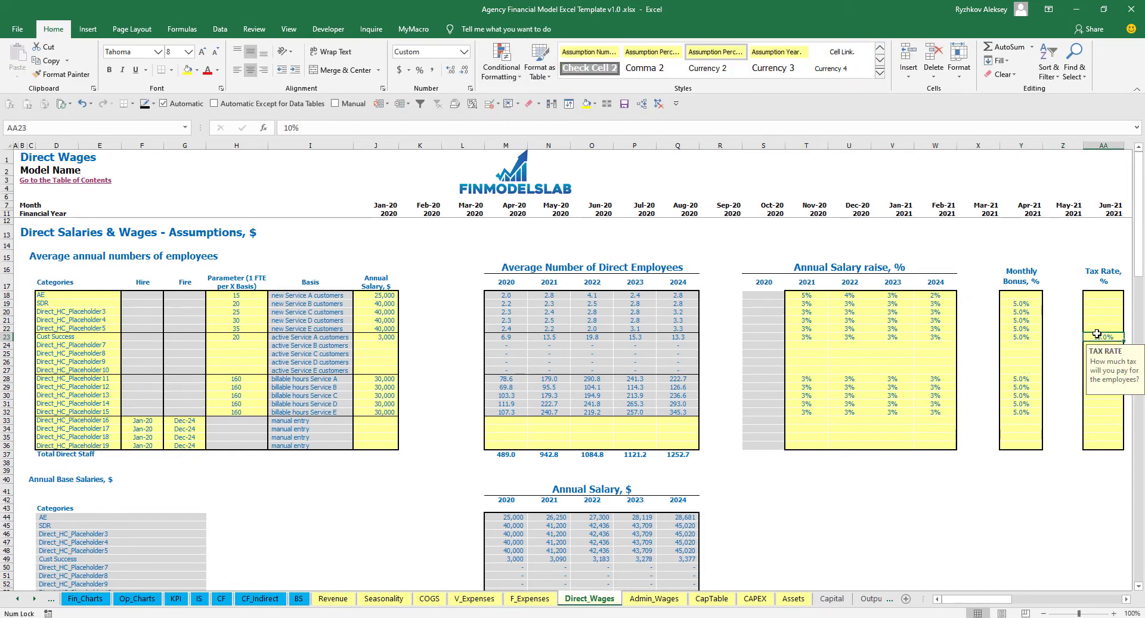
pyautogui.write('10')
pyautogui.press('Return')
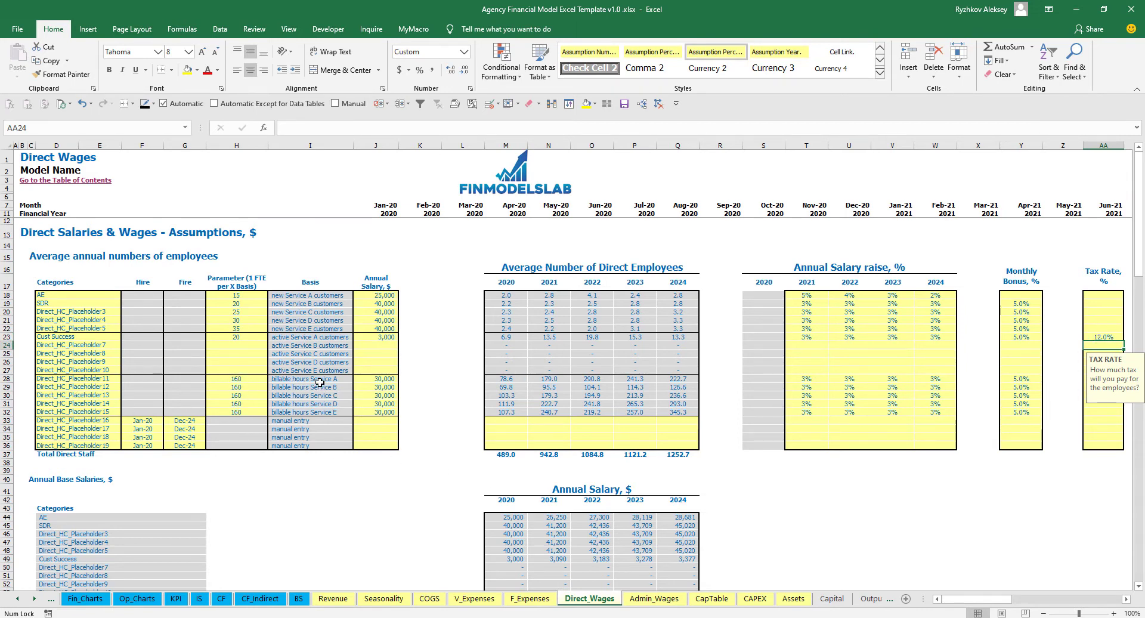
# Rename the staff category based on billable hours of Service A as Engineer.
pyautogui.click(241, 381)
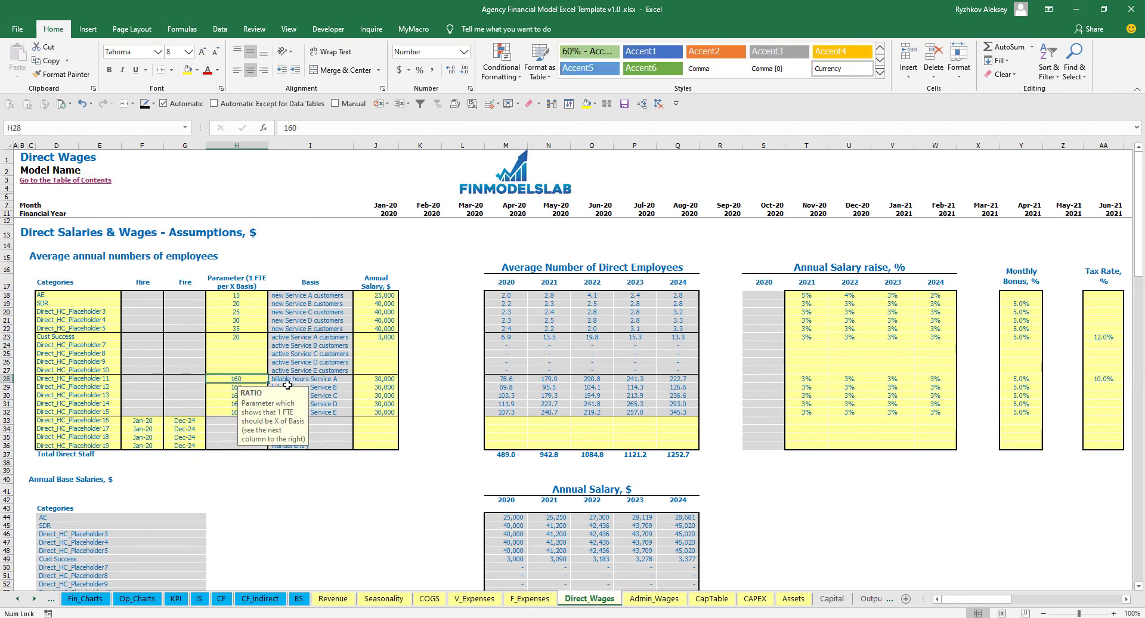
pyautogui.click(101, 380)
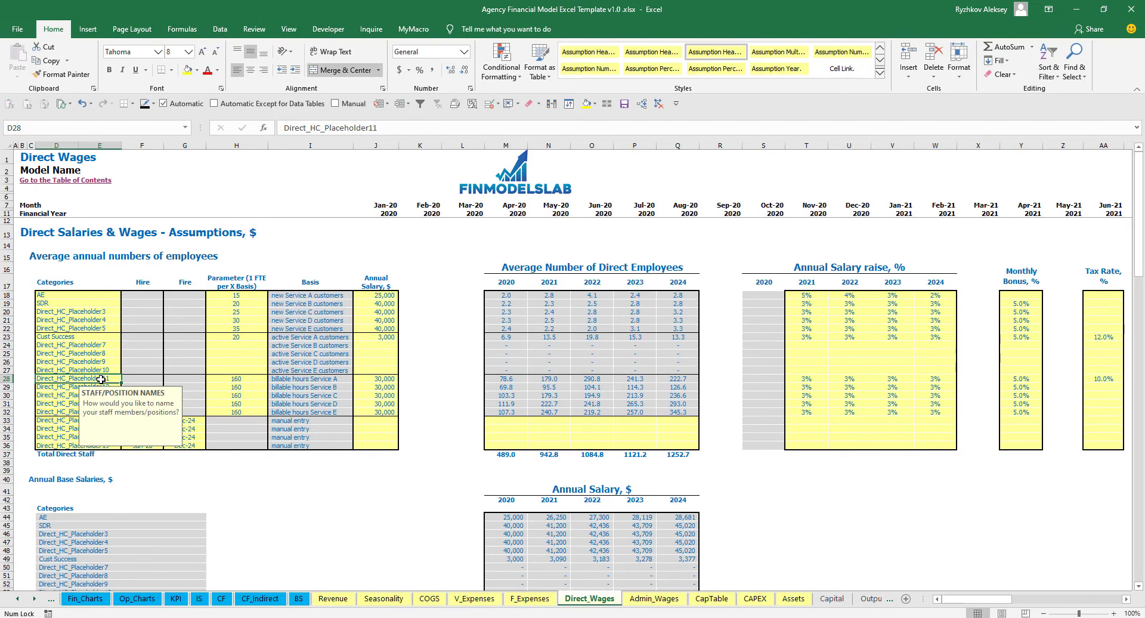
pyautogui.write('En')
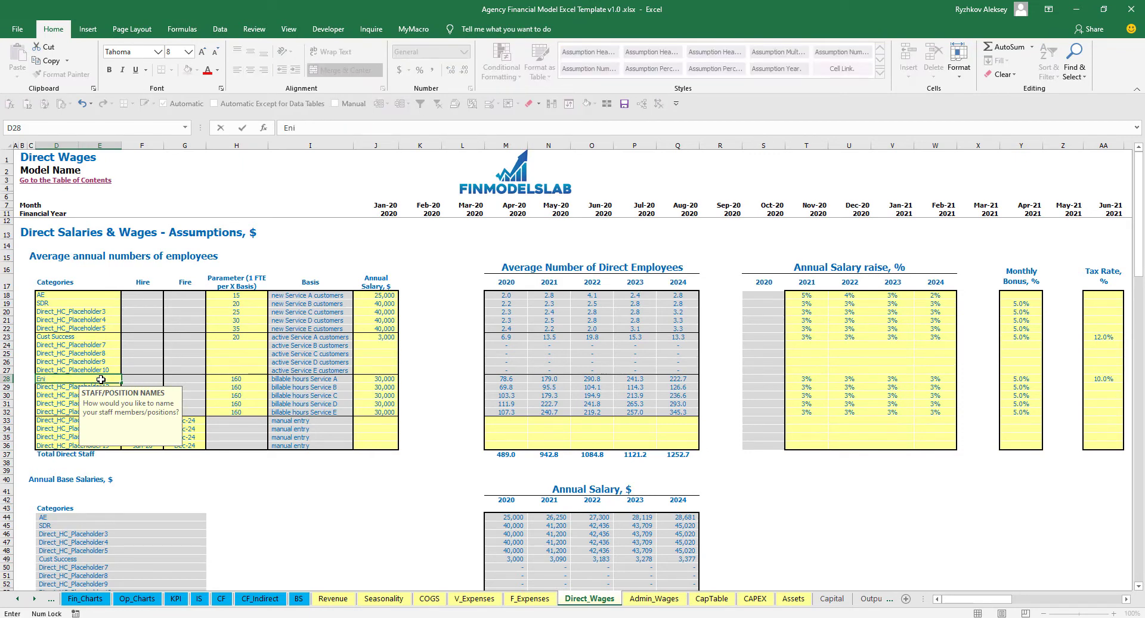
pyautogui.write('gineer')
pyautogui.press('Return')
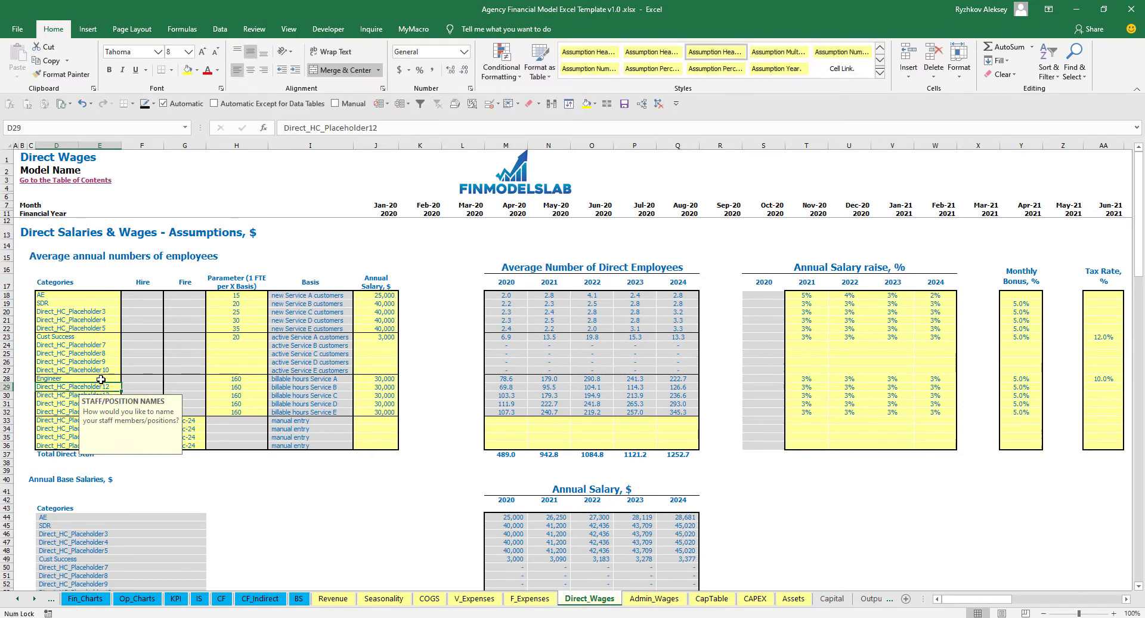
# Check the Engineer row's staffing parameter and annual salary.
pyautogui.click(252, 387)
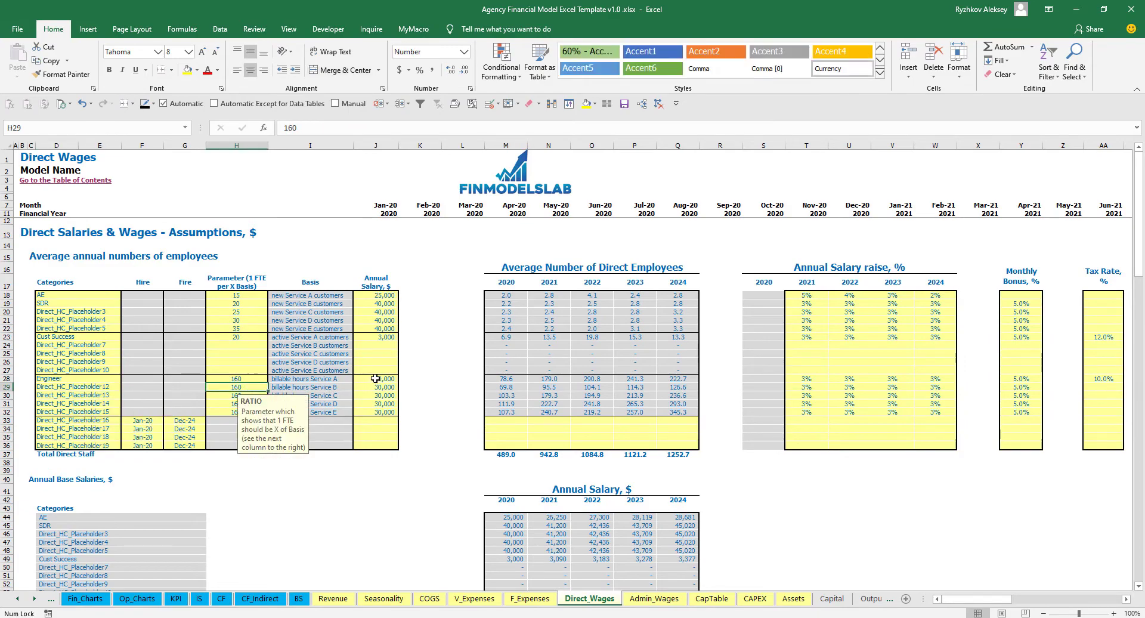
pyautogui.click(255, 380)
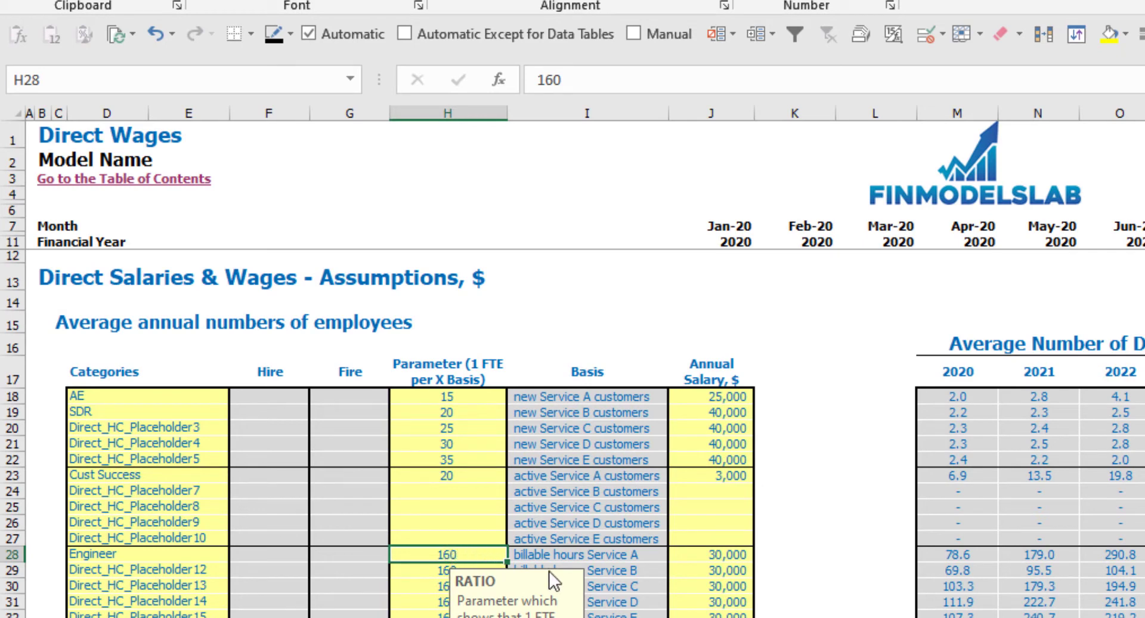
pyautogui.click(726, 559)
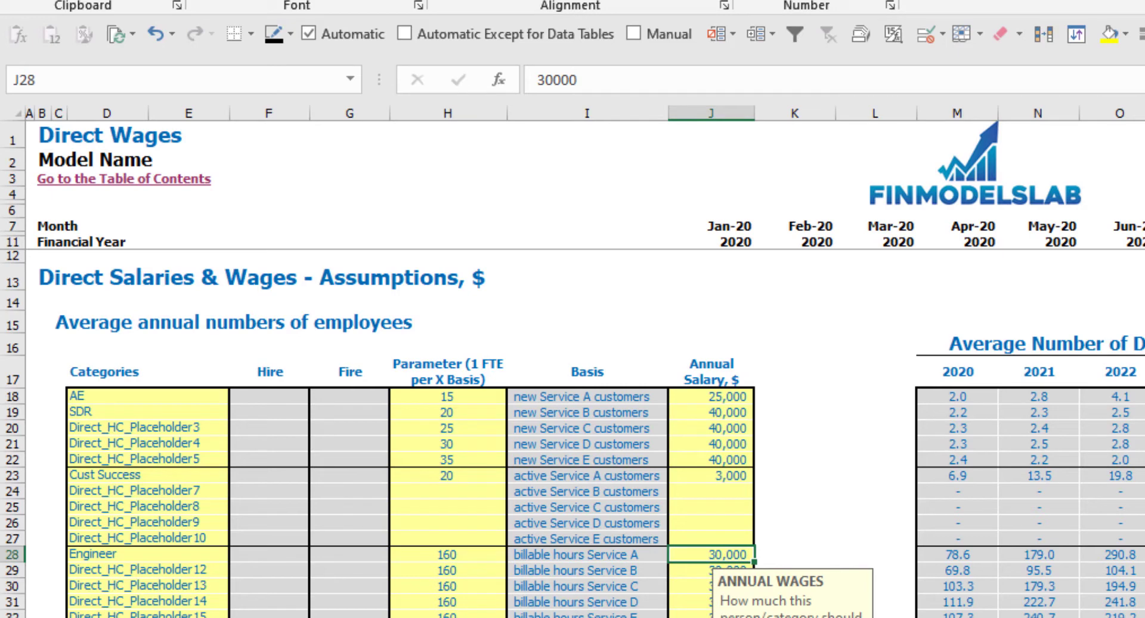
# Rename the first manual entry staff category as Manager.
pyautogui.click(587, 617)
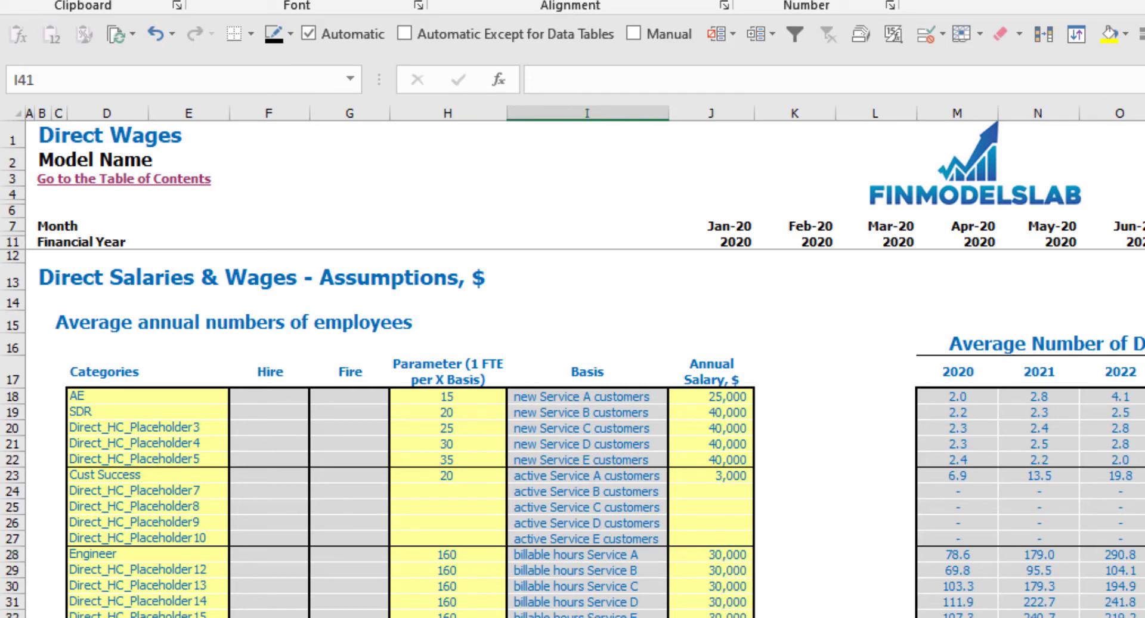
pyautogui.hotkey('shift', 'space')
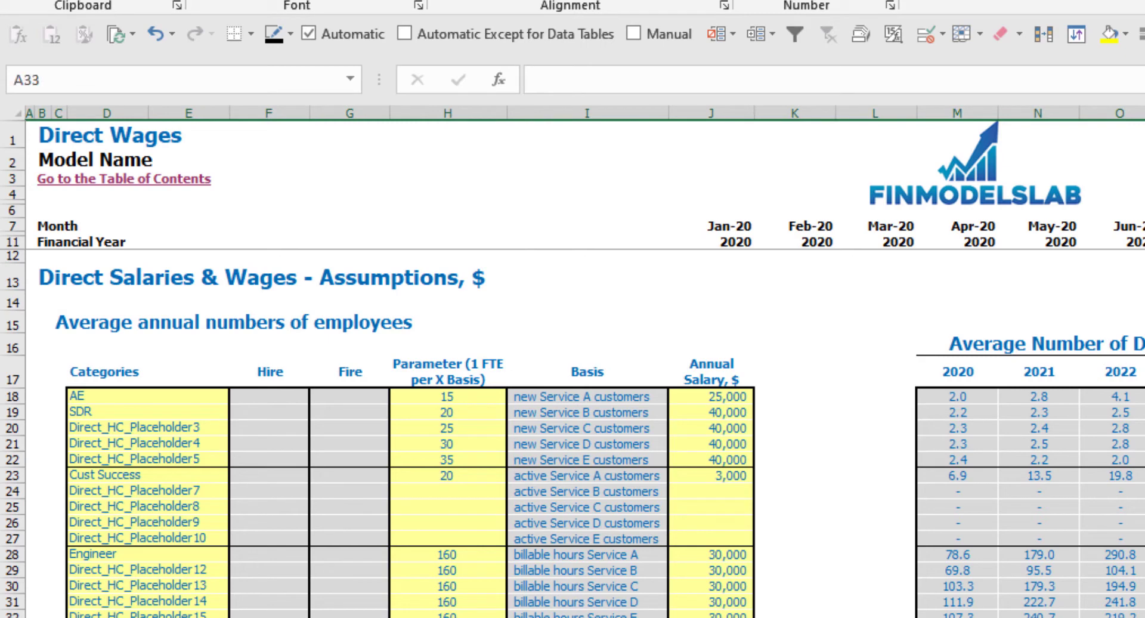
pyautogui.click(158, 616)
pyautogui.write('Manage')
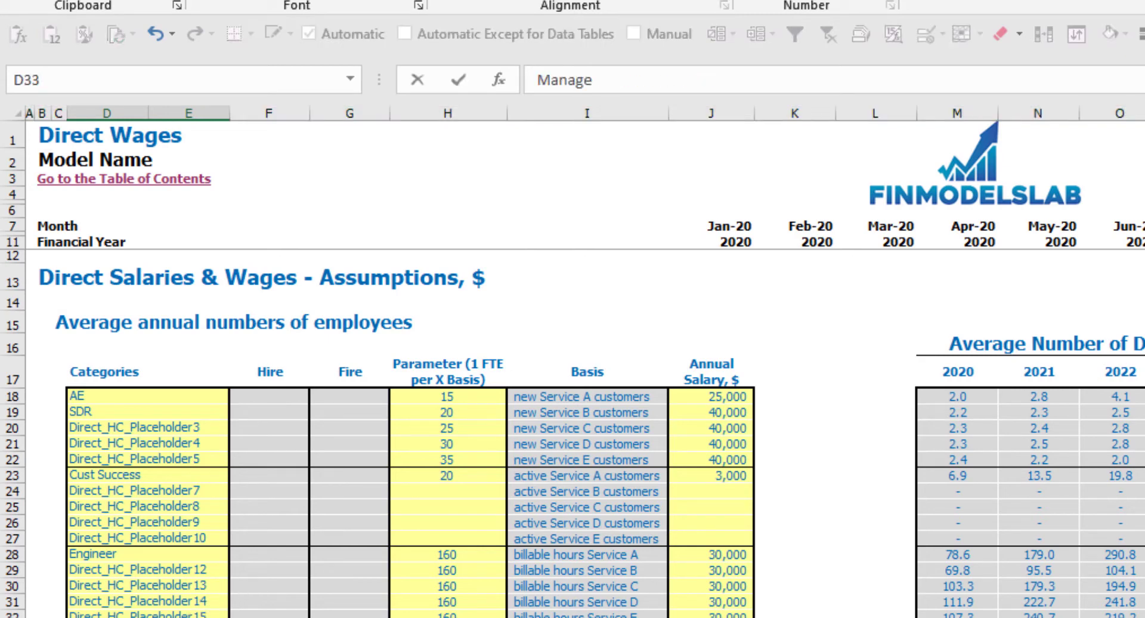
pyautogui.press('Return')
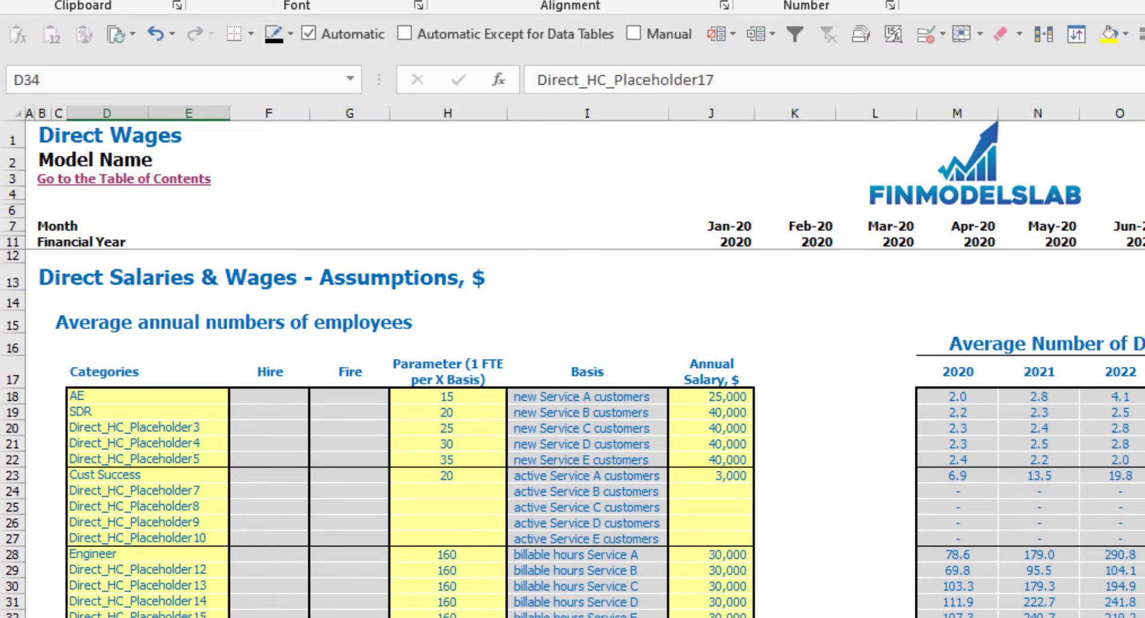
# Set the Manager's hire date to Mar-20.
pyautogui.press('Up')
pyautogui.press('Right')
pyautogui.press('Right')
pyautogui.press('Right')
pyautogui.press('Right')
pyautogui.press('Right')
pyautogui.press('Right')
pyautogui.press('Right')
pyautogui.press('Right')
pyautogui.press('Right')
pyautogui.press('Right')
pyautogui.press('Right')
pyautogui.press('Right')
pyautogui.press('Right')
pyautogui.press('Right')
pyautogui.press('Right')
pyautogui.press('Right')
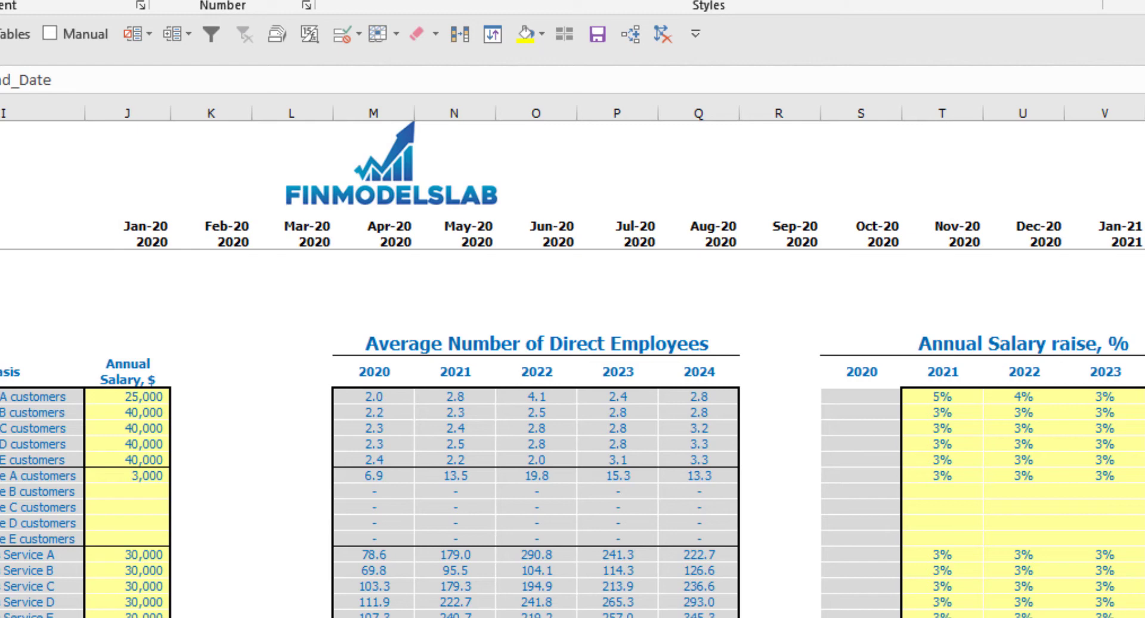
# Set the Manager's annual salary to 50,000 and the average number of employees to 1 for each year from 2020 to 2024.
pyautogui.press('Right')
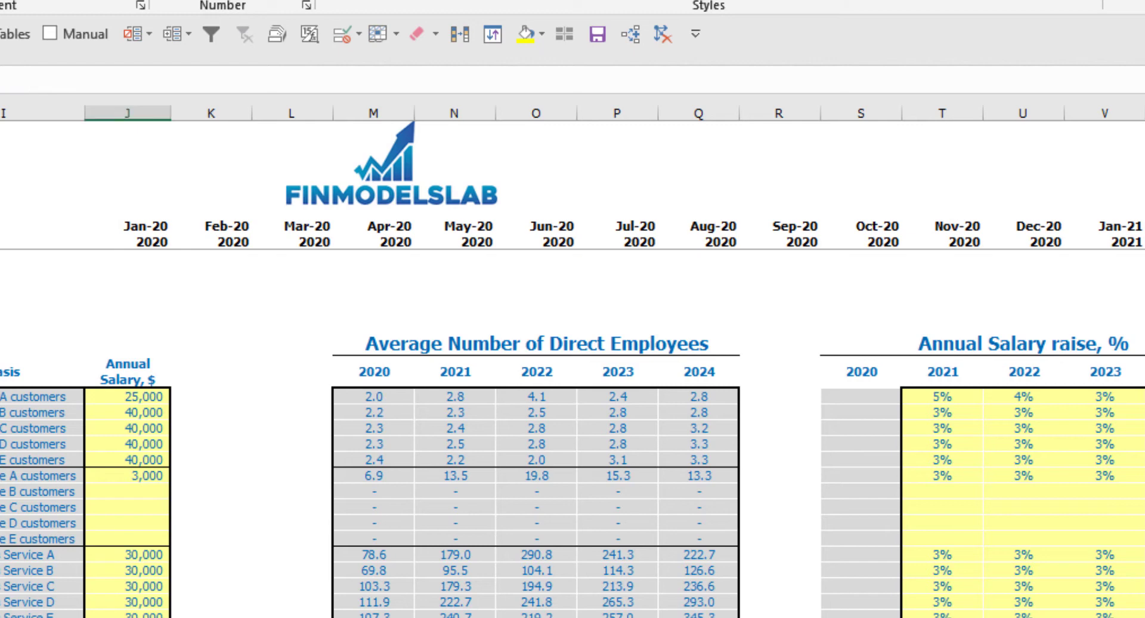
pyautogui.press('F2')
pyautogui.press('Escape')
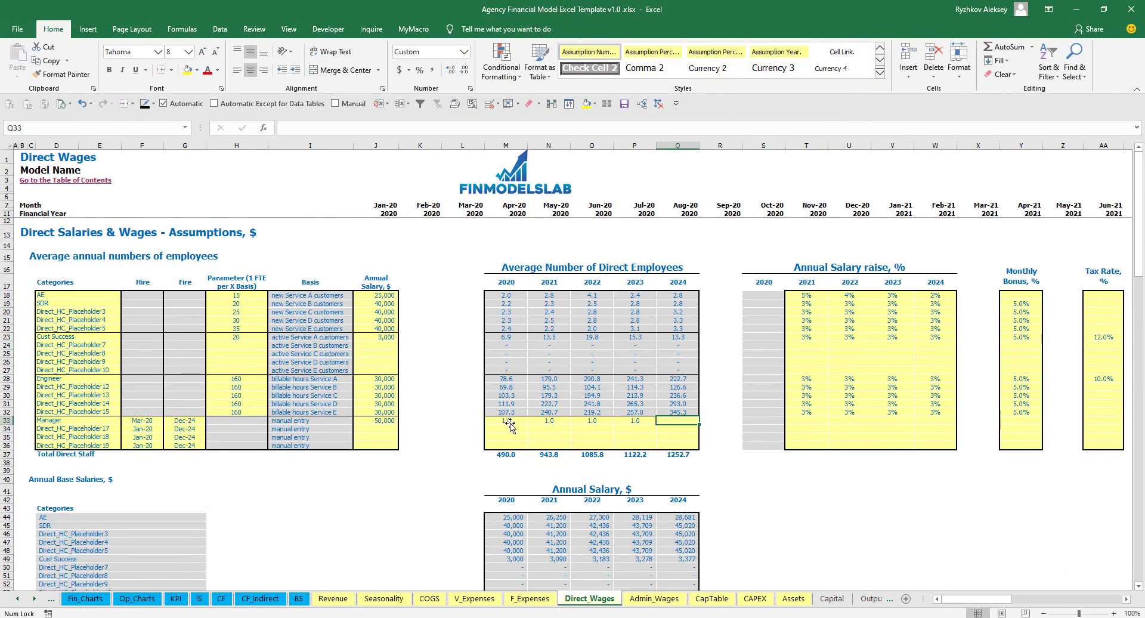
pyautogui.press('Right')
pyautogui.press('Left')
pyautogui.press('Left')
pyautogui.press('Left')
pyautogui.press('Left')
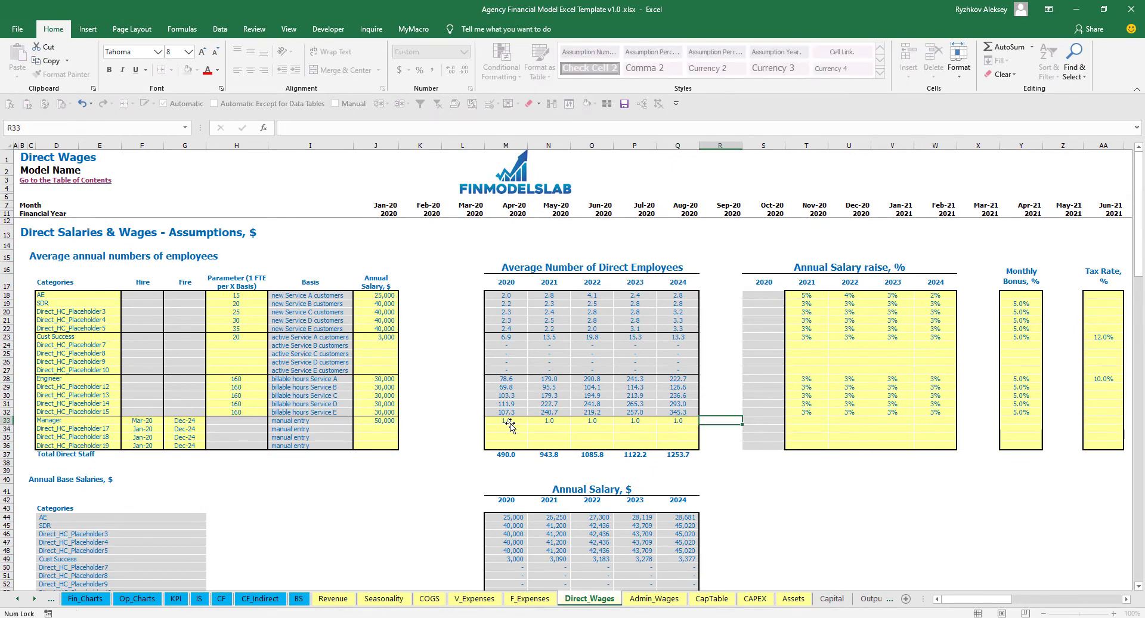
# Set the Manager's average number of employees to 2, 3, 4 and 5 for the years 2021 to 2024.
pyautogui.write('2')
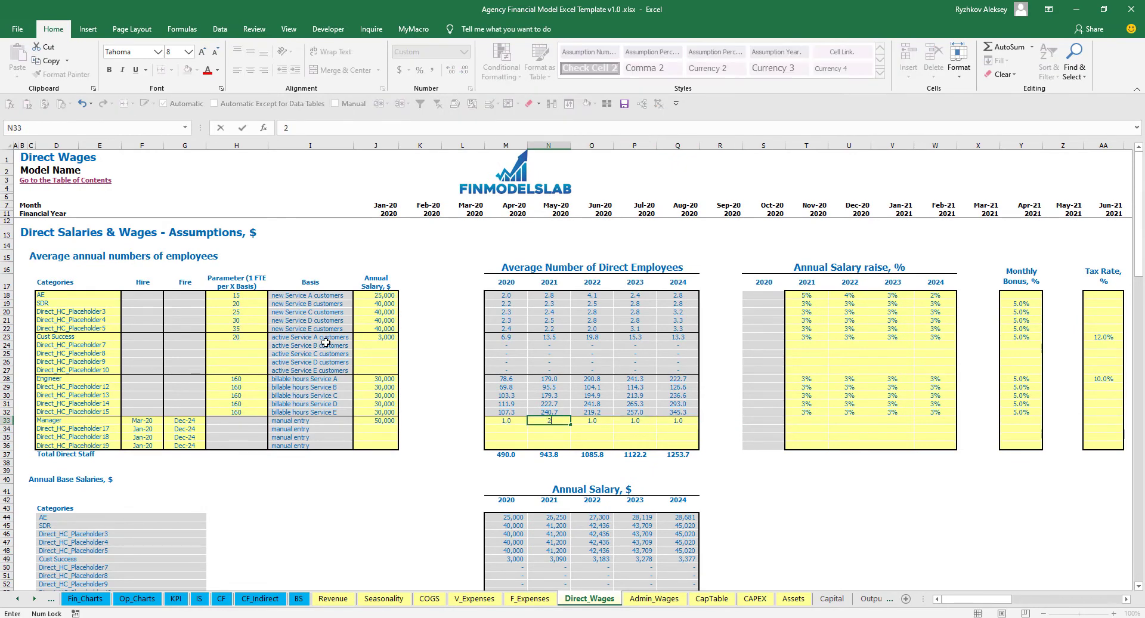
pyautogui.press('Right')
pyautogui.write('3')
pyautogui.press('Right')
pyautogui.write('4')
pyautogui.hotkey('ctrl', 'Return')
pyautogui.press('Right')
pyautogui.write('5')
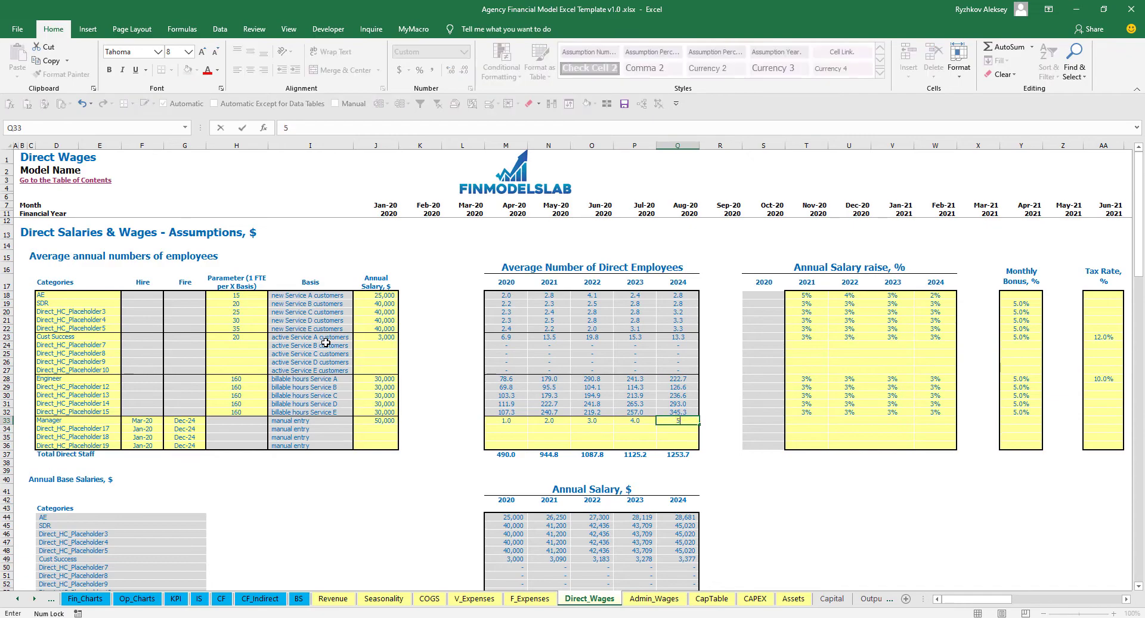
pyautogui.press('Right')
# Examine the Manager's monthly headcount in the Total Direct Staff Numbers section, from the hire month into the following years.
pyautogui.scroll(-16, 656, 459)
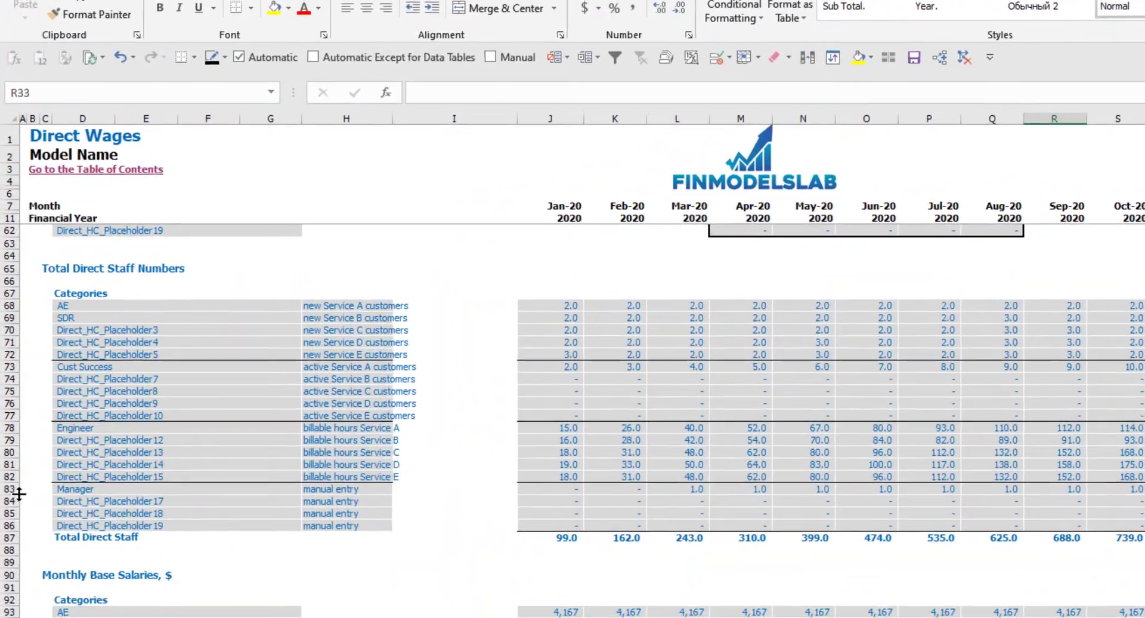
pyautogui.click(7, 398)
pyautogui.click(710, 492)
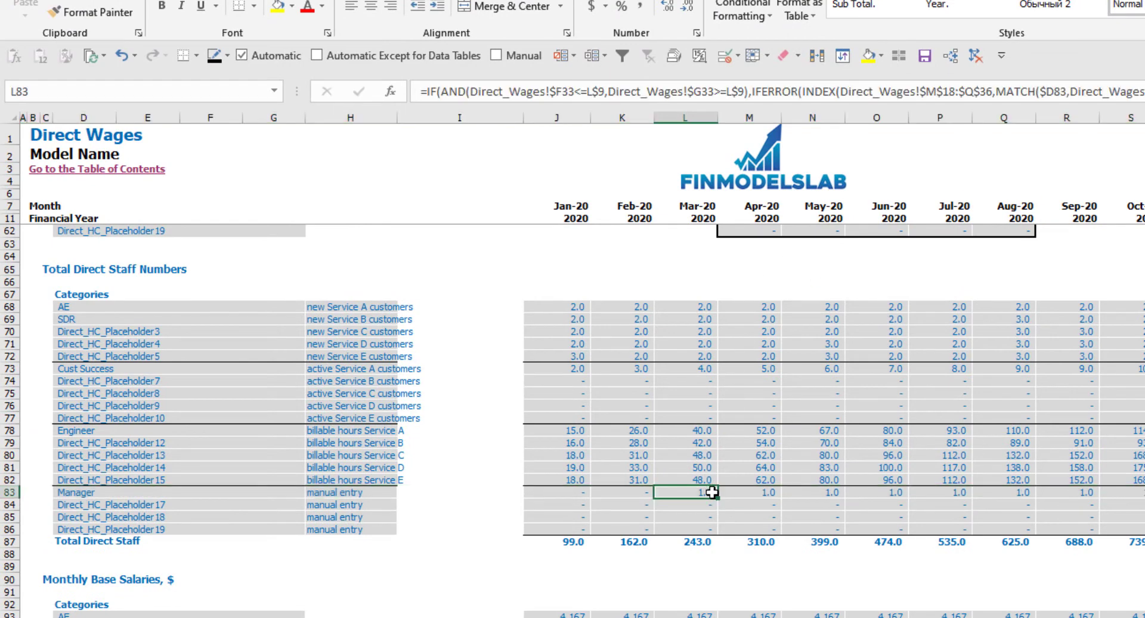
pyautogui.click(1144, 504)
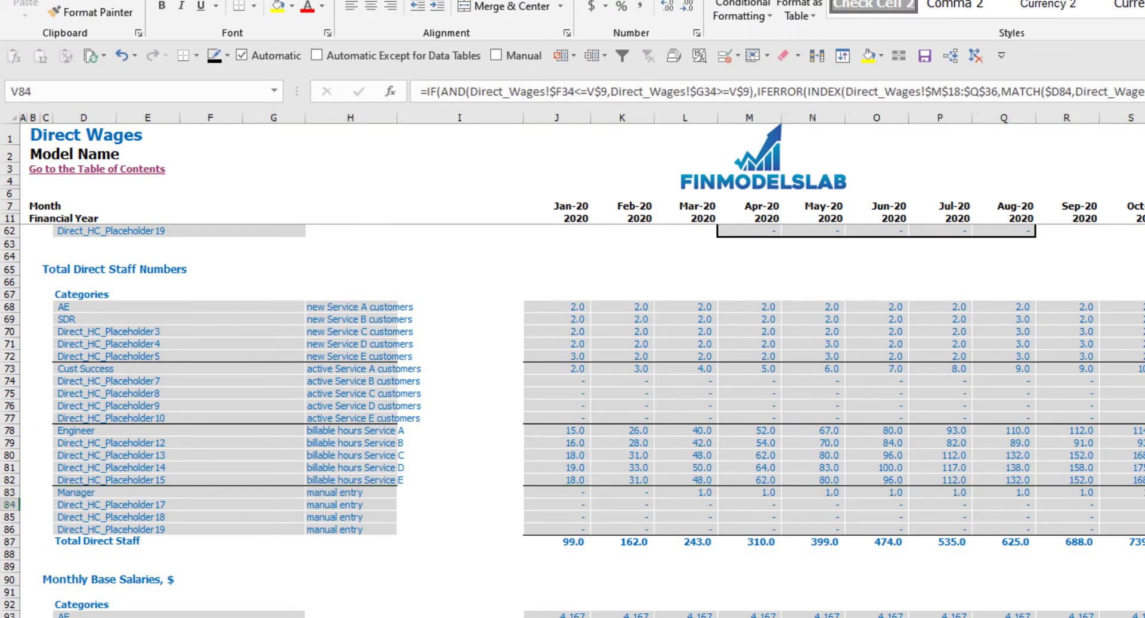
pyautogui.click(1144, 492)
pyautogui.press('Right')
pyautogui.press('Right')
pyautogui.press('Right')
pyautogui.press('Right')
pyautogui.press('Right')
pyautogui.press('Right')
pyautogui.press('Right')
pyautogui.press('Right')
pyautogui.press('Right')
pyautogui.press('Right')
pyautogui.press('Right')
pyautogui.press('Right')
pyautogui.press('Right')
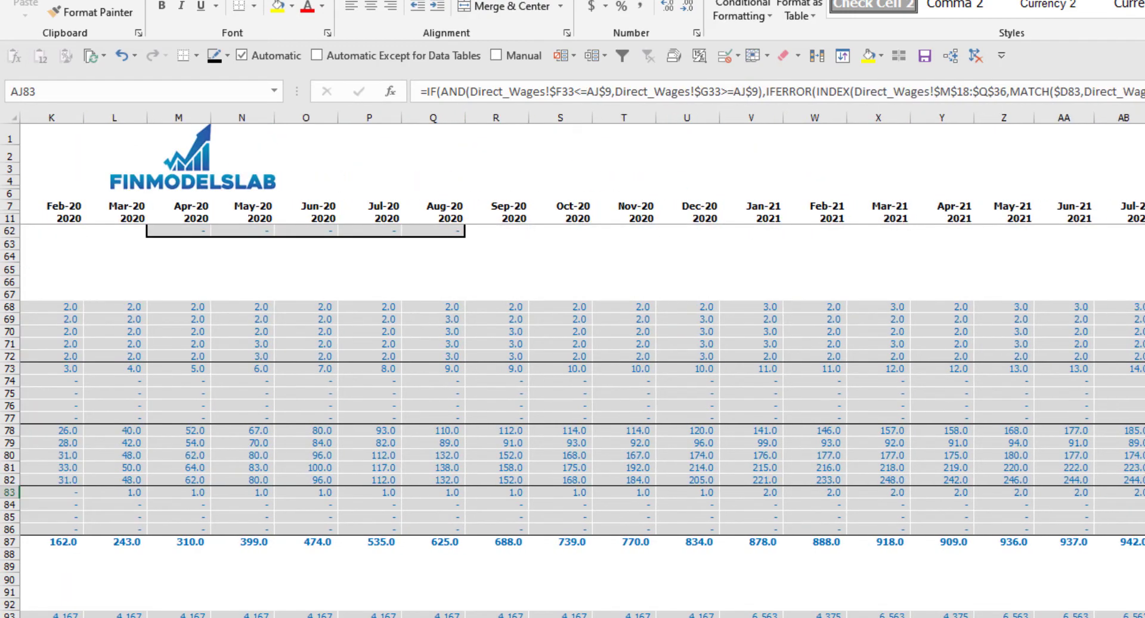
pyautogui.press('Left')
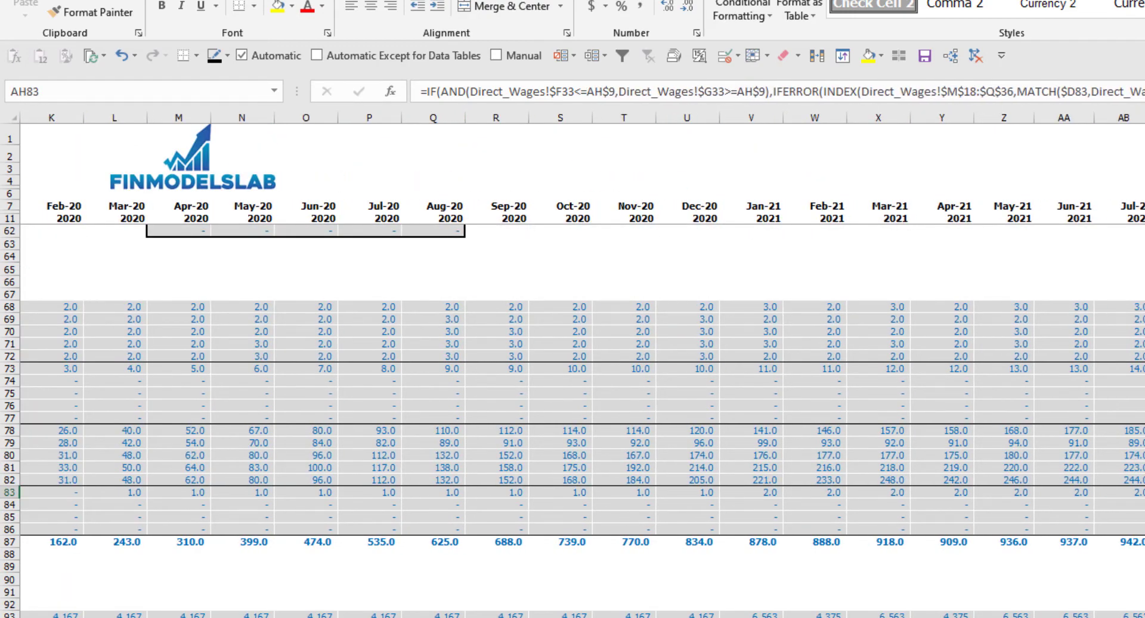
# Expand the COGS details in the Income Statement and check the Direct Salary and Wages row.
pyautogui.hotkey('ctrl', 'pagedown')
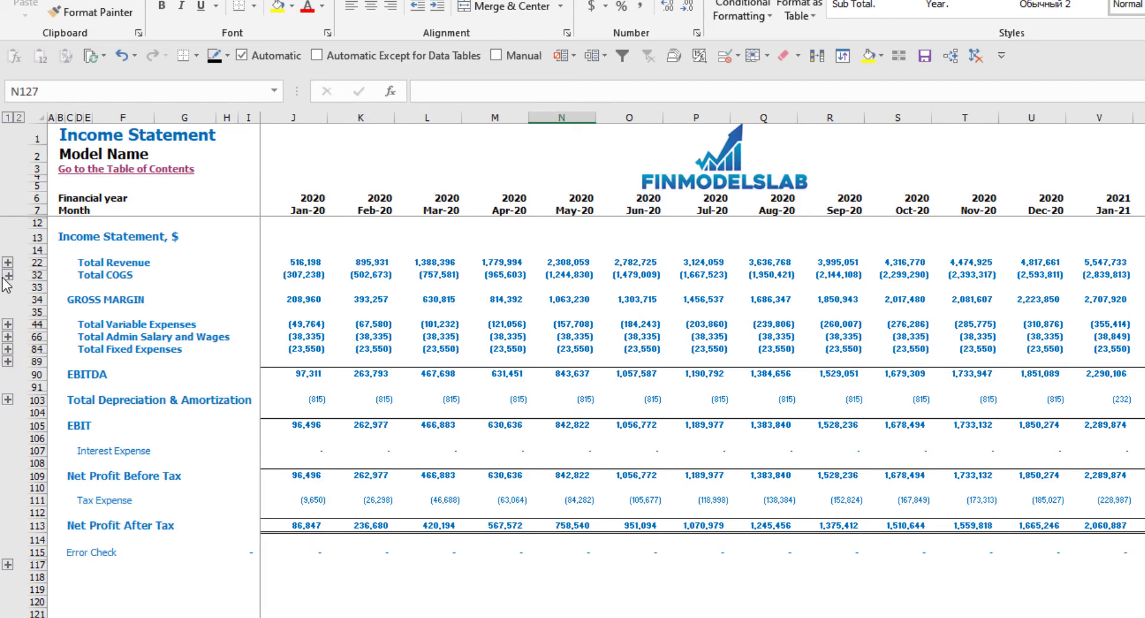
pyautogui.click(28, 312)
pyautogui.click(28, 311)
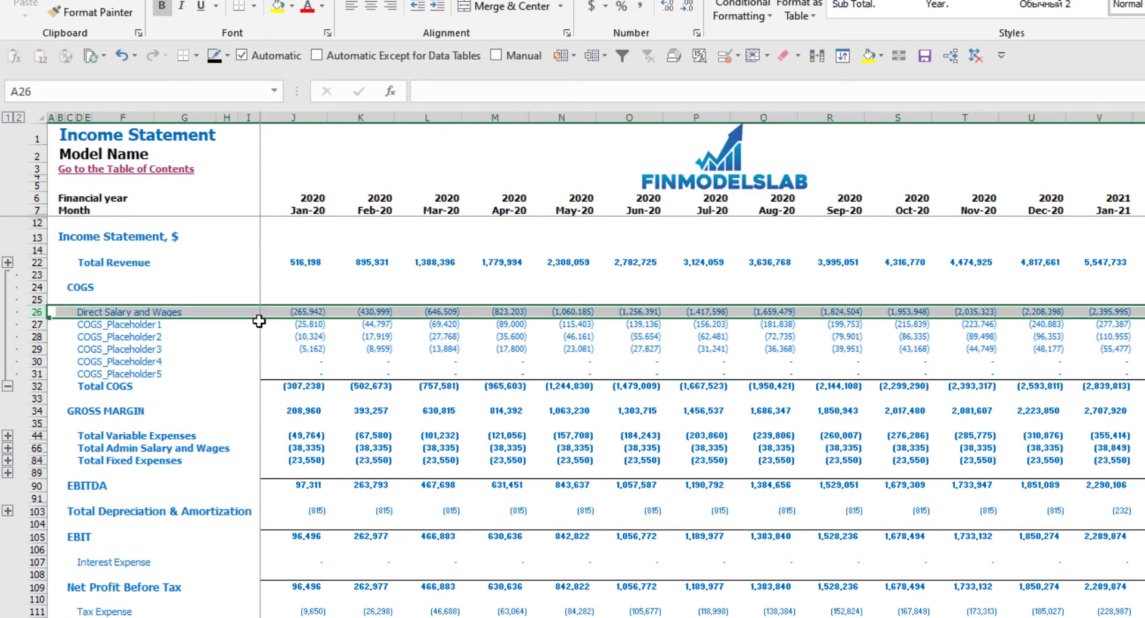
pyautogui.click(296, 312)
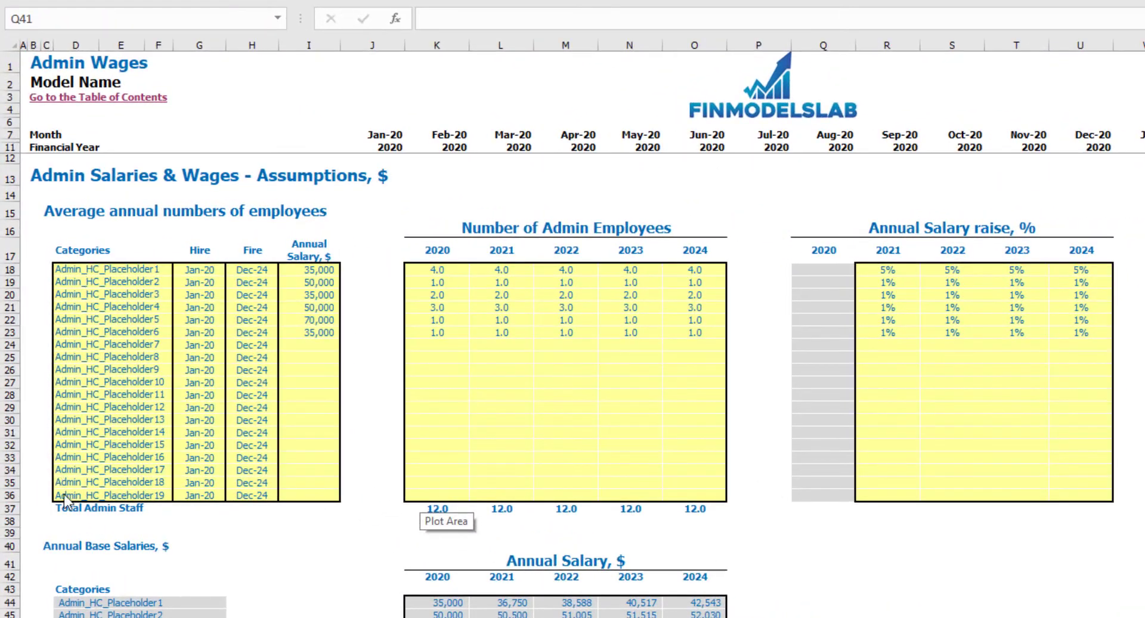
# Rename the first admin staff category on the Admin Wages sheet as managers and set its hire date to Feb-20.
pyautogui.click(72, 273)
pyautogui.write('managers')
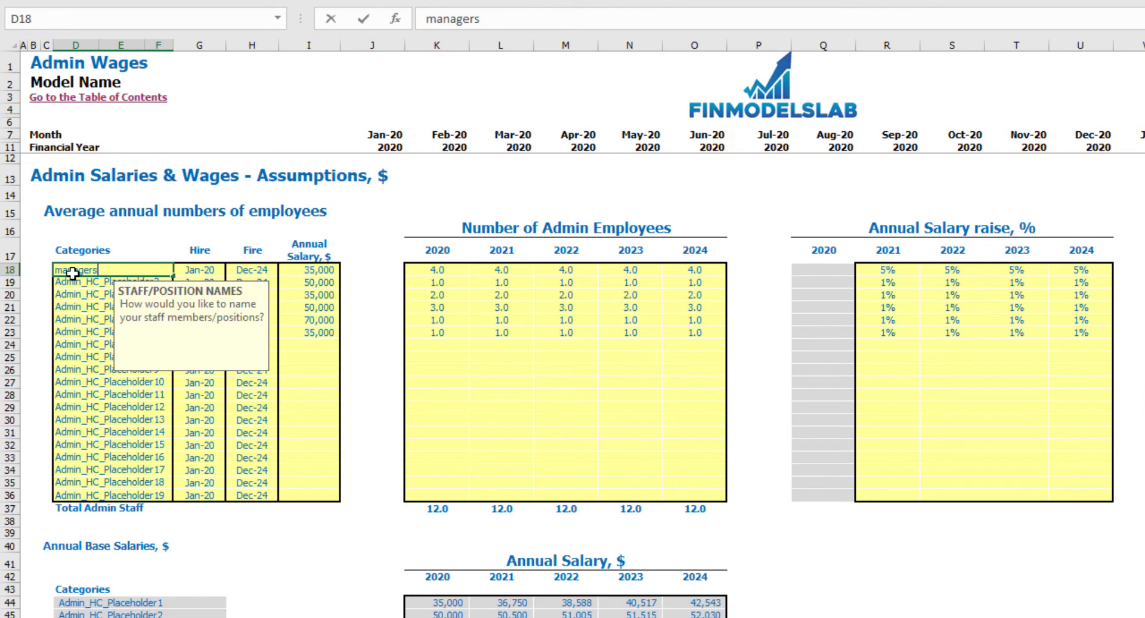
pyautogui.press('Return')
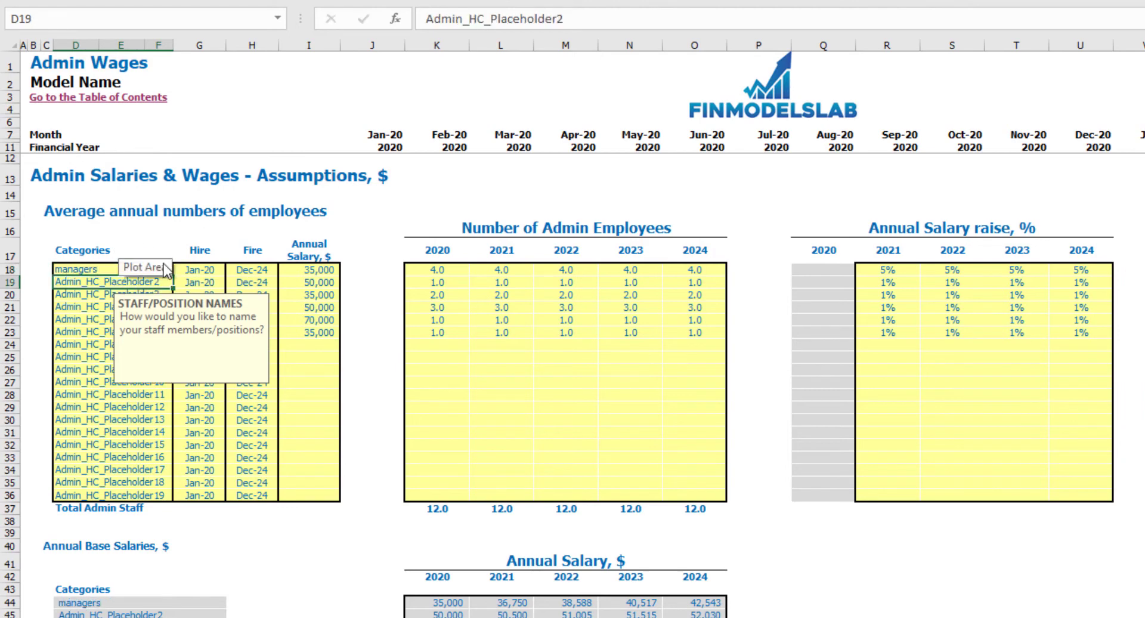
pyautogui.click(216, 267)
pyautogui.click(232, 269)
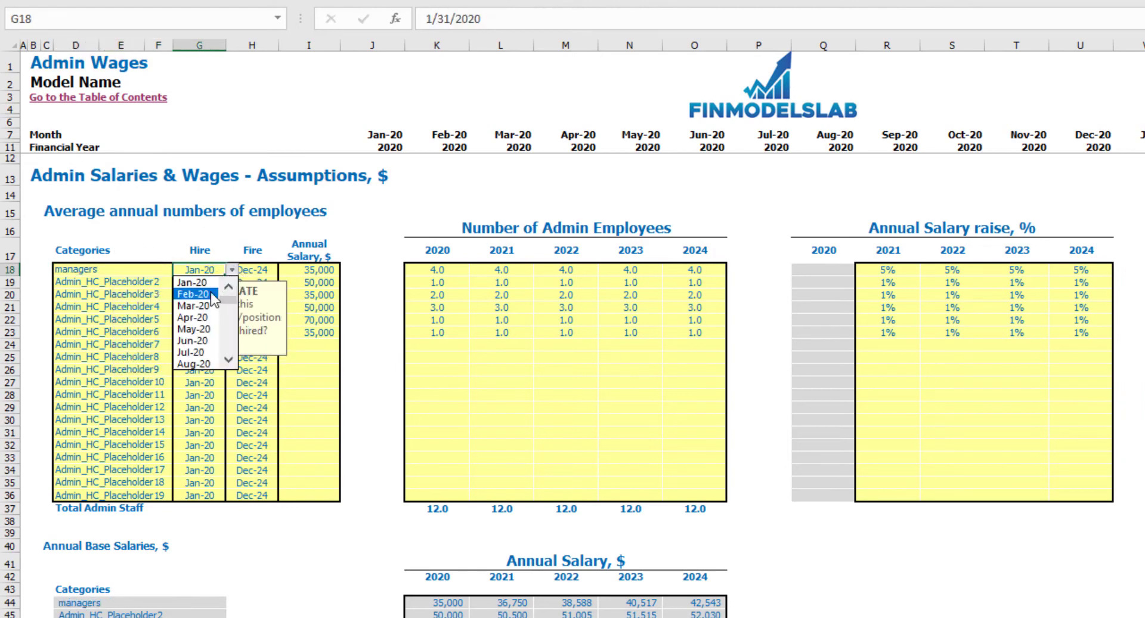
pyautogui.click(213, 291)
# Check the managers' fire date and set their annual salary to 40,000.
pyautogui.click(262, 267)
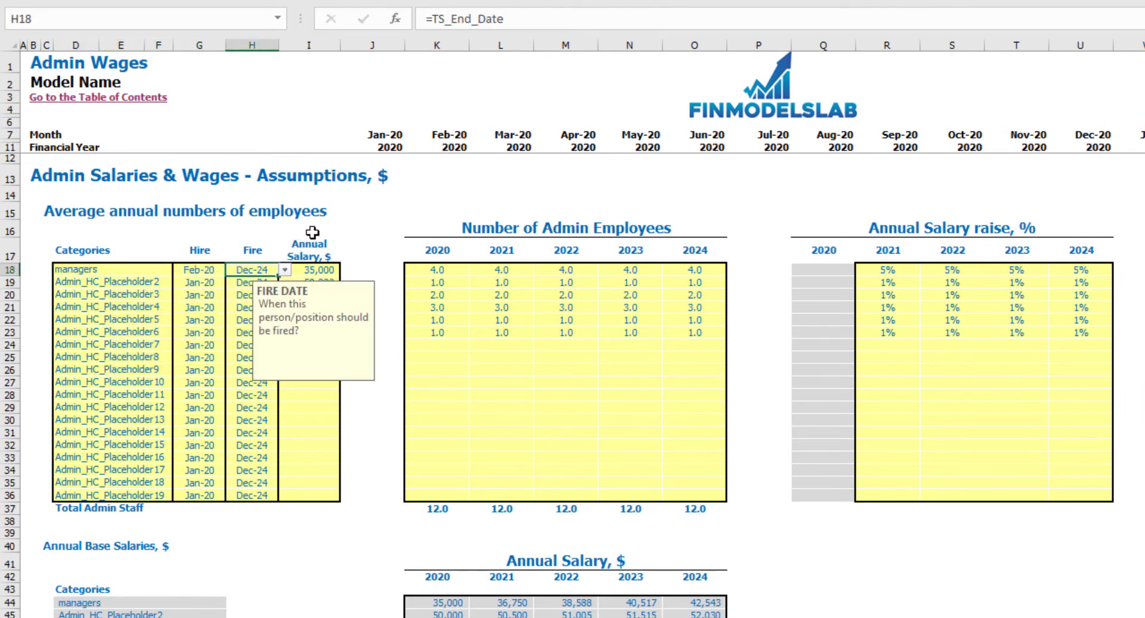
pyautogui.click(359, 232)
pyautogui.click(319, 272)
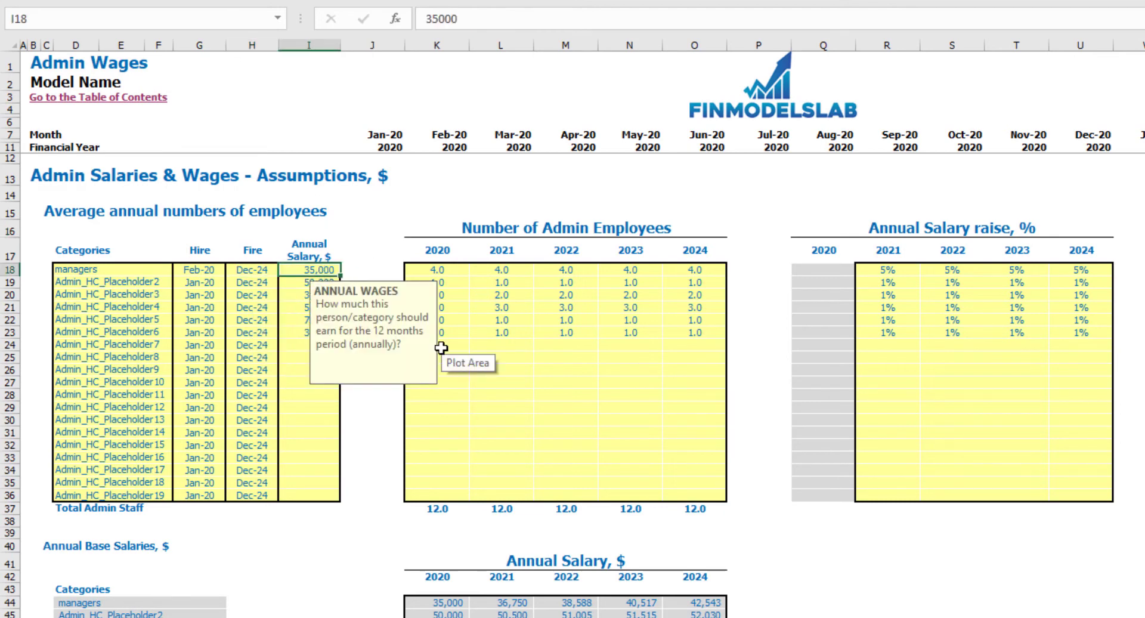
pyautogui.write('4000')
pyautogui.press('Return')
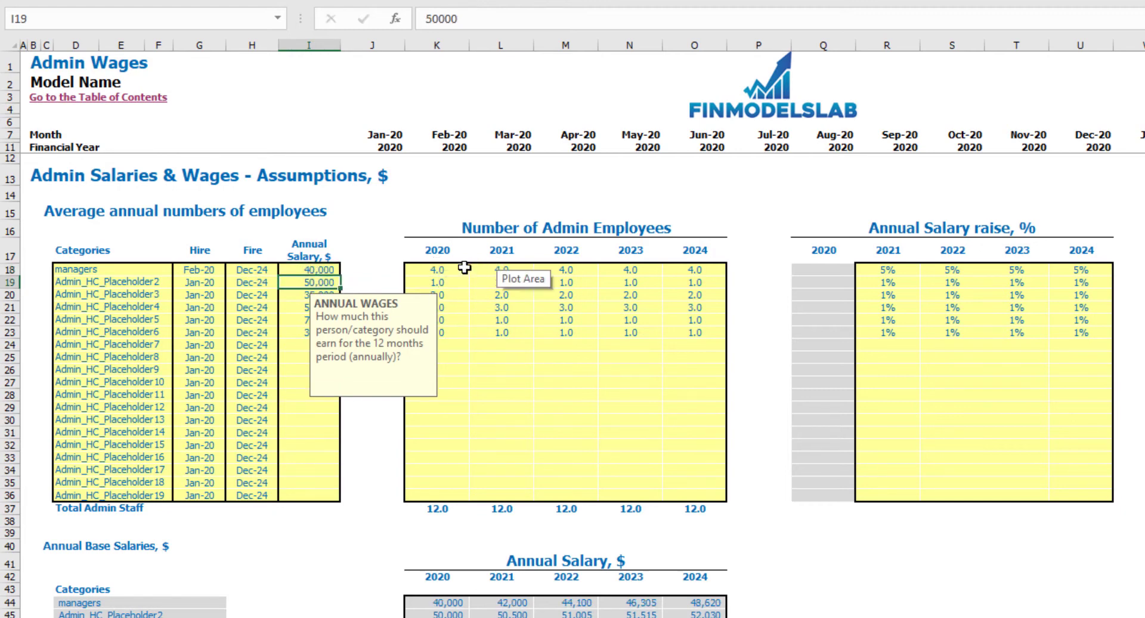
# Set the number of managers to 1, 2, 3, 4 and 5 for the years 2020 to 2024.
pyautogui.click(440, 269)
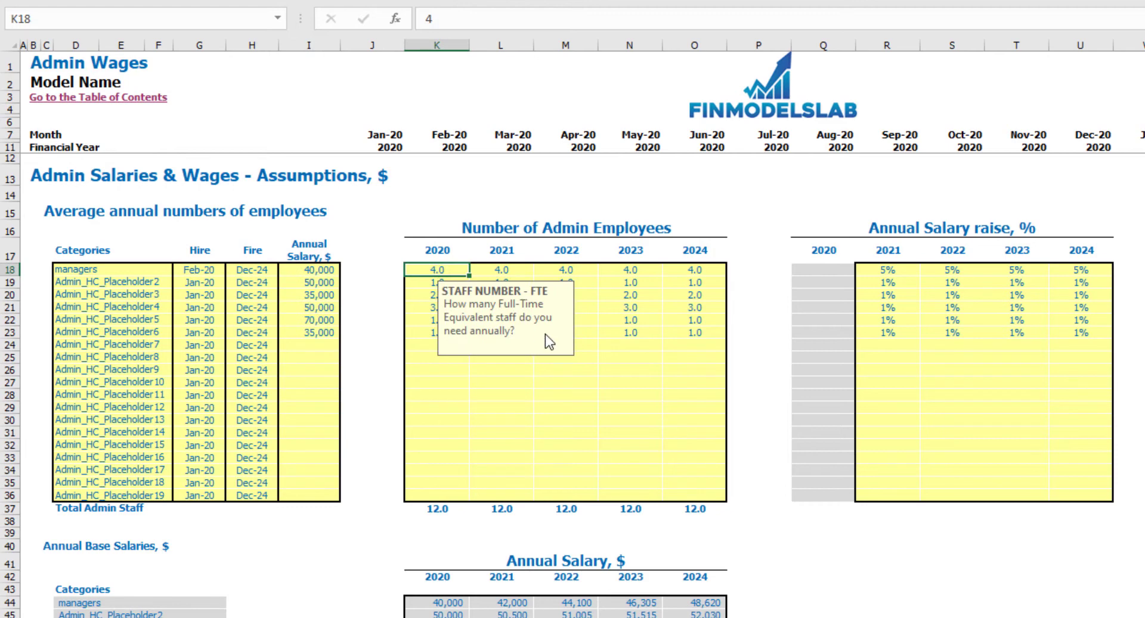
pyautogui.write('1')
pyautogui.press('Tab')
pyautogui.write('2')
pyautogui.press('Tab')
pyautogui.write('3')
pyautogui.press('Tab')
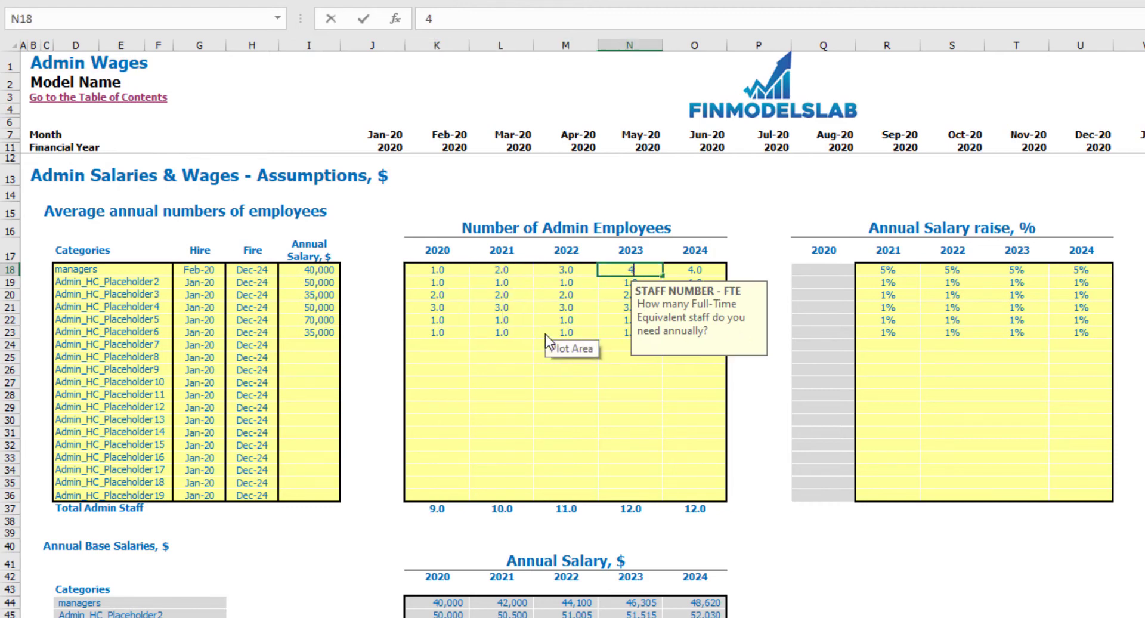
pyautogui.press('Tab')
pyautogui.write('5')
pyautogui.hscroll(5, 505, 334)
pyautogui.click(443, 208)
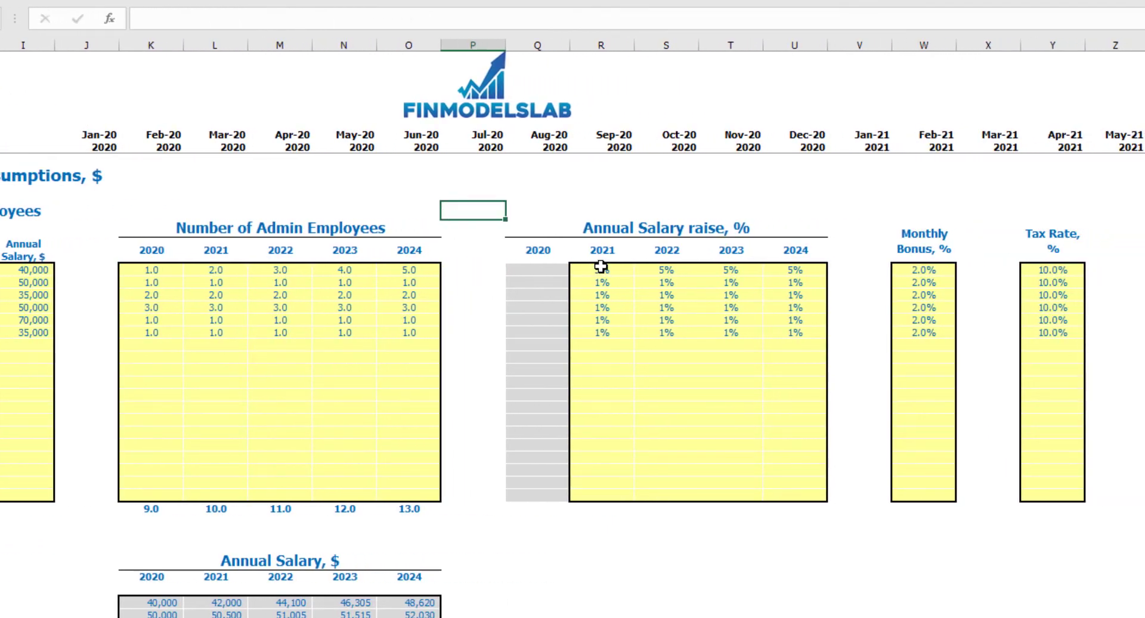
# Set the managers' annual salary raise to 3%, 4%, 5% and 6% for the years 2021 to 2024.
pyautogui.moveTo(602, 268); pyautogui.dragTo(799, 279)
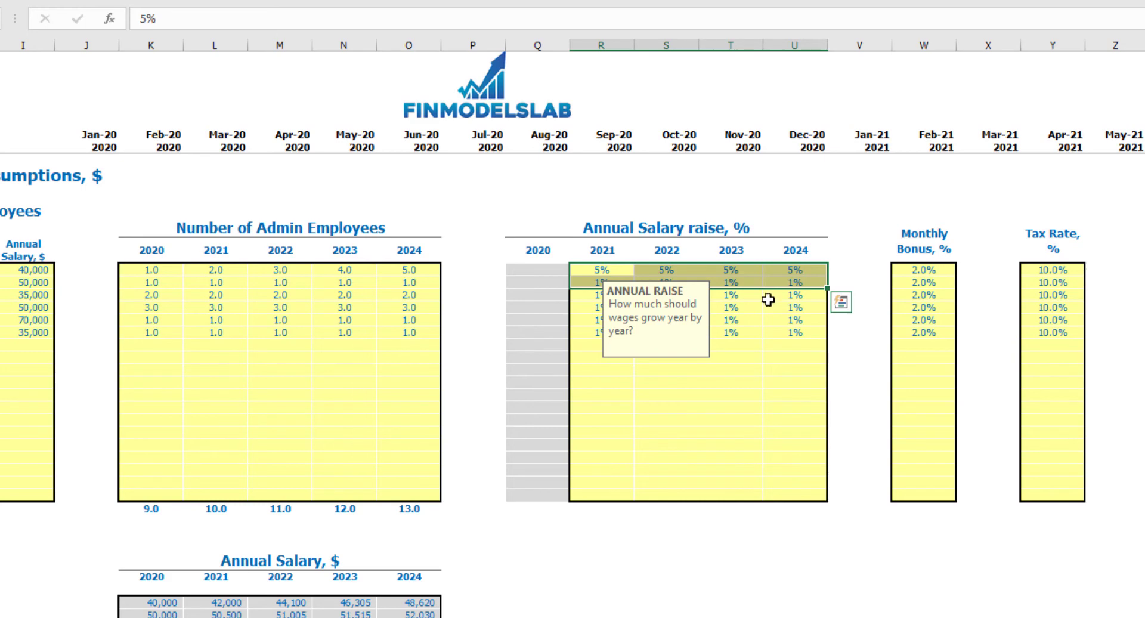
pyautogui.click(599, 267)
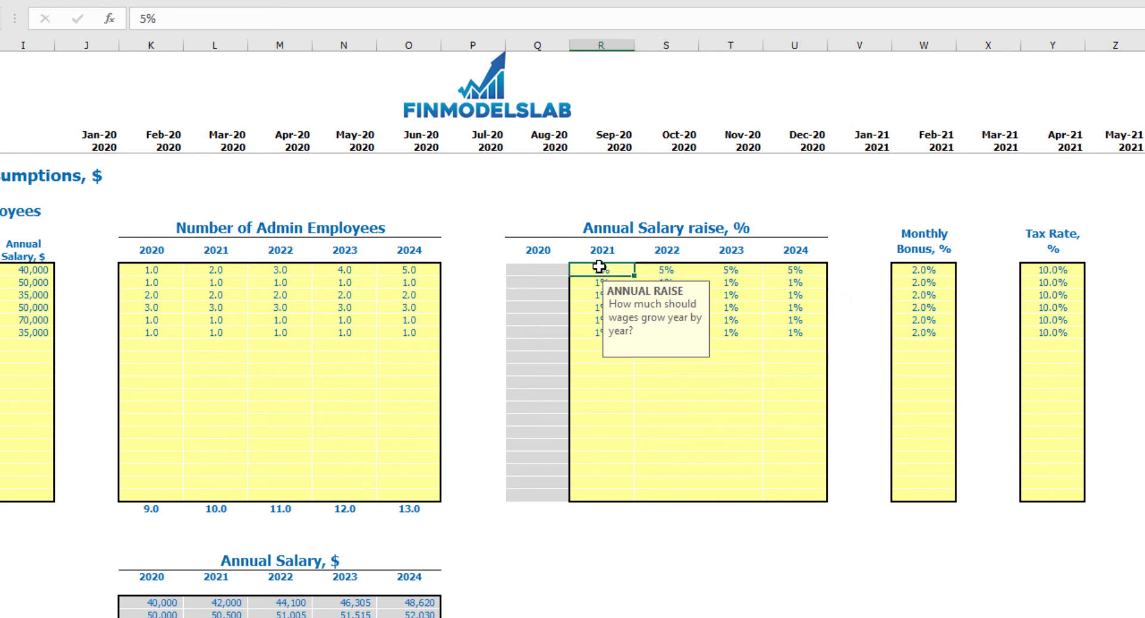
pyautogui.press('Tab')
pyautogui.write('4%')
pyautogui.press('Tab')
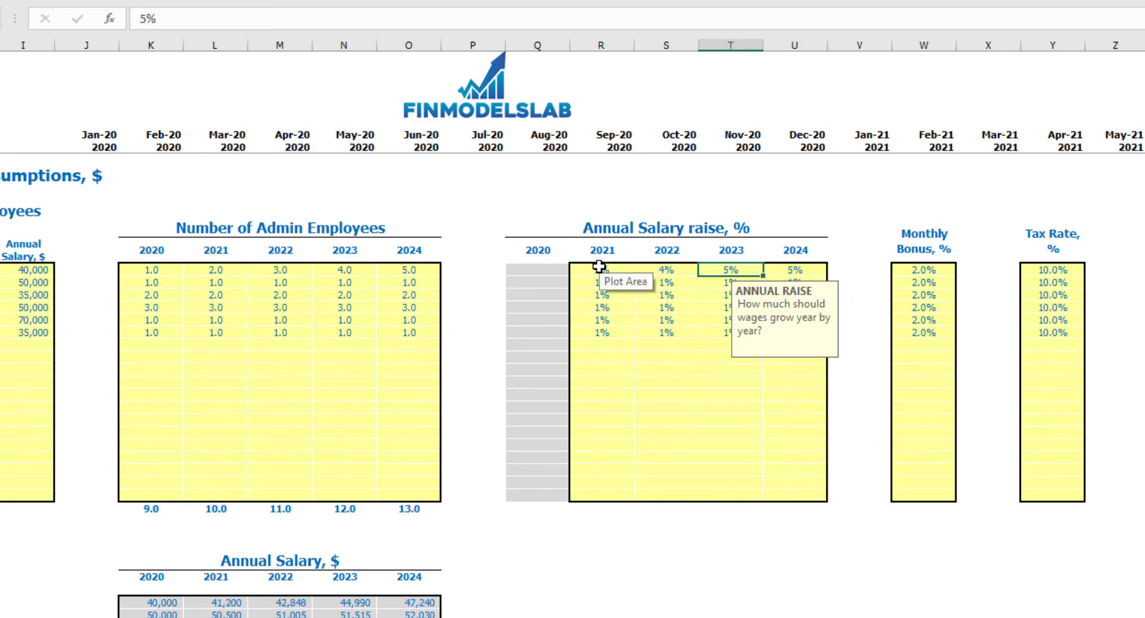
pyautogui.write('5%')
pyautogui.press('Tab')
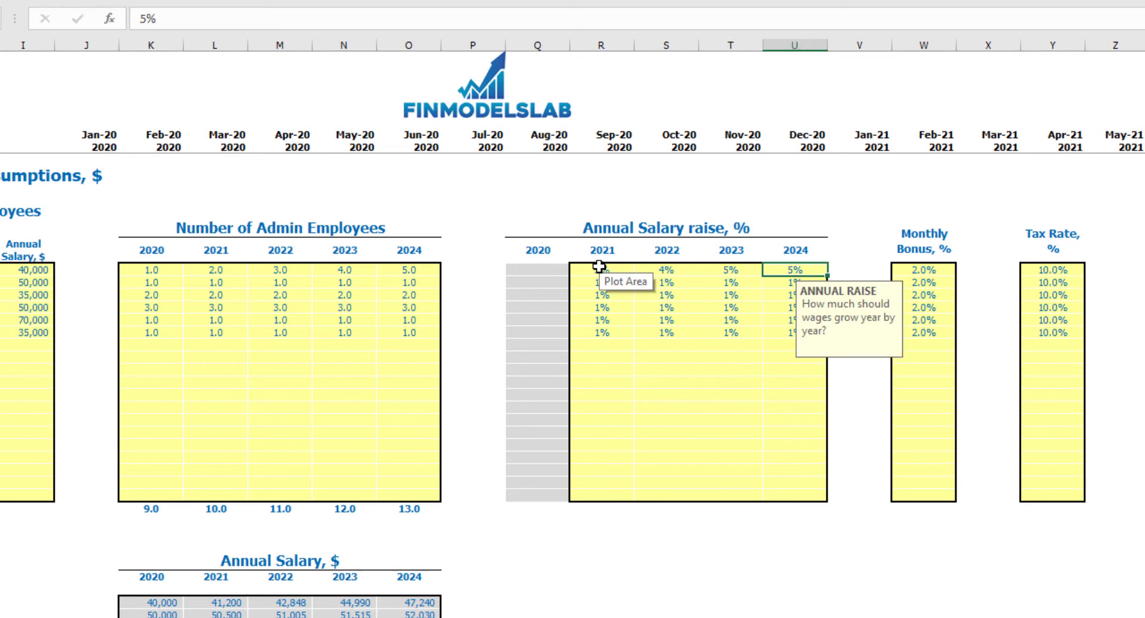
pyautogui.write('6%')
pyautogui.press('Return')
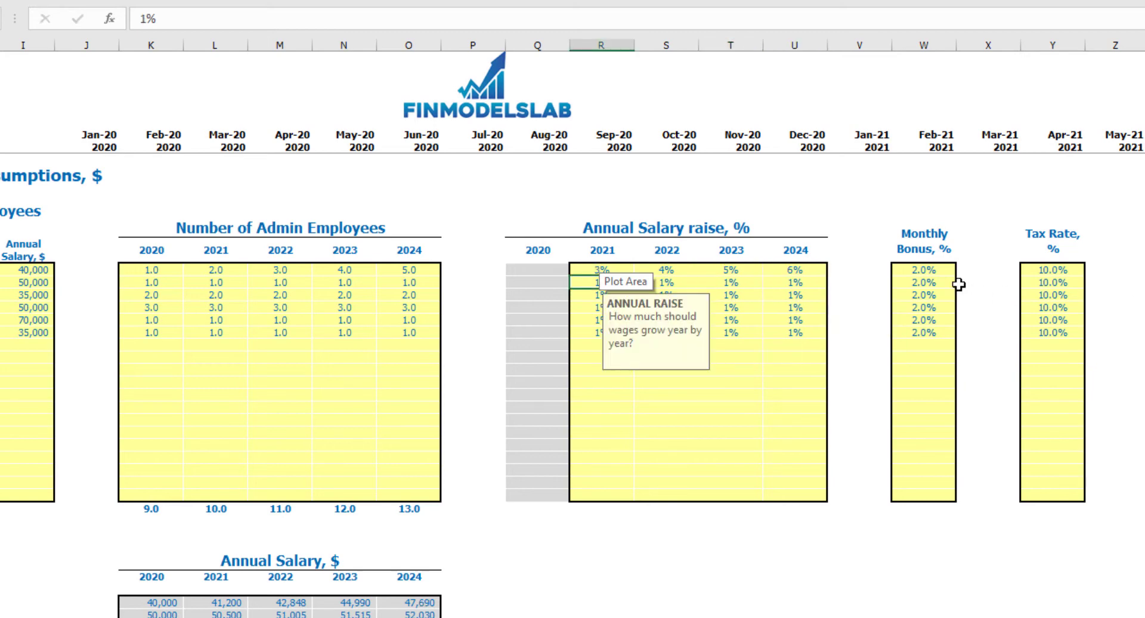
# Set the managers' monthly bonus to 5% and their tax rate to 12%.
pyautogui.click(930, 269)
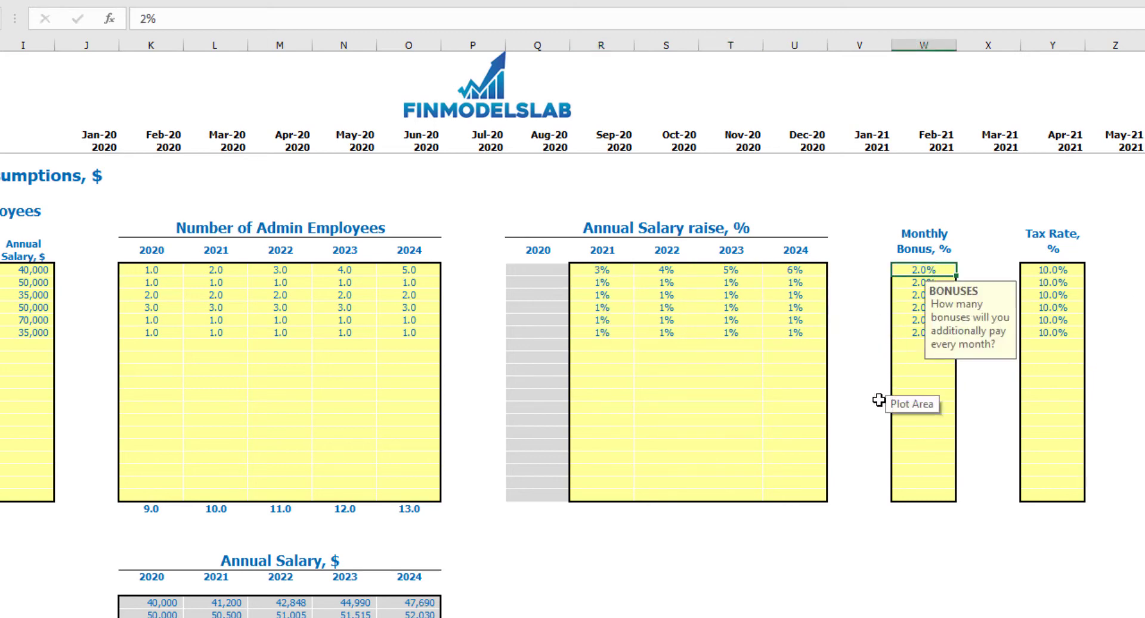
pyautogui.write('5')
pyautogui.click(1069, 271)
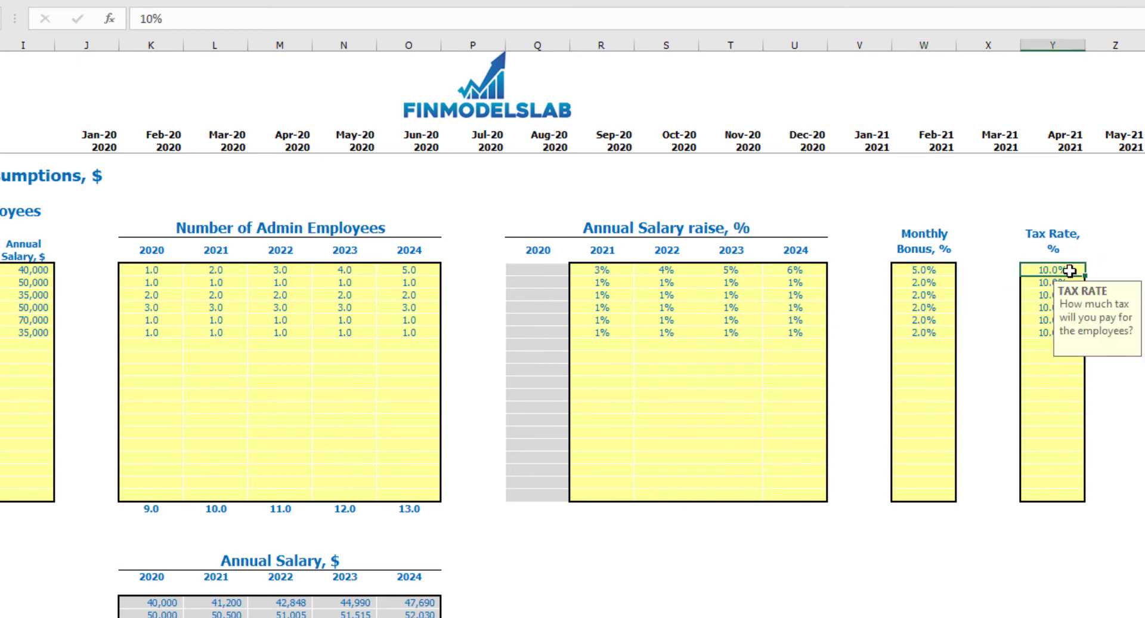
pyautogui.write('12')
pyautogui.press('Return')
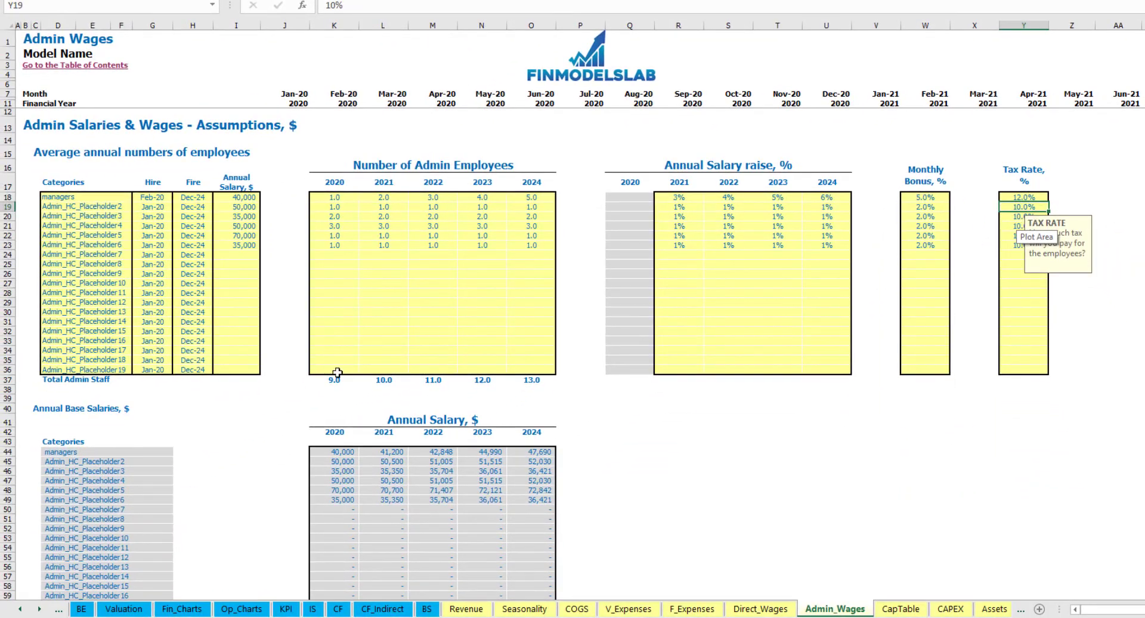
# Compare the managers' annual salary and raises with the calculated annual salaries, and check their monthly staff numbers.
pyautogui.scroll(-3, 337, 373)
pyautogui.scroll(3, 346, 337)
pyautogui.click(244, 197)
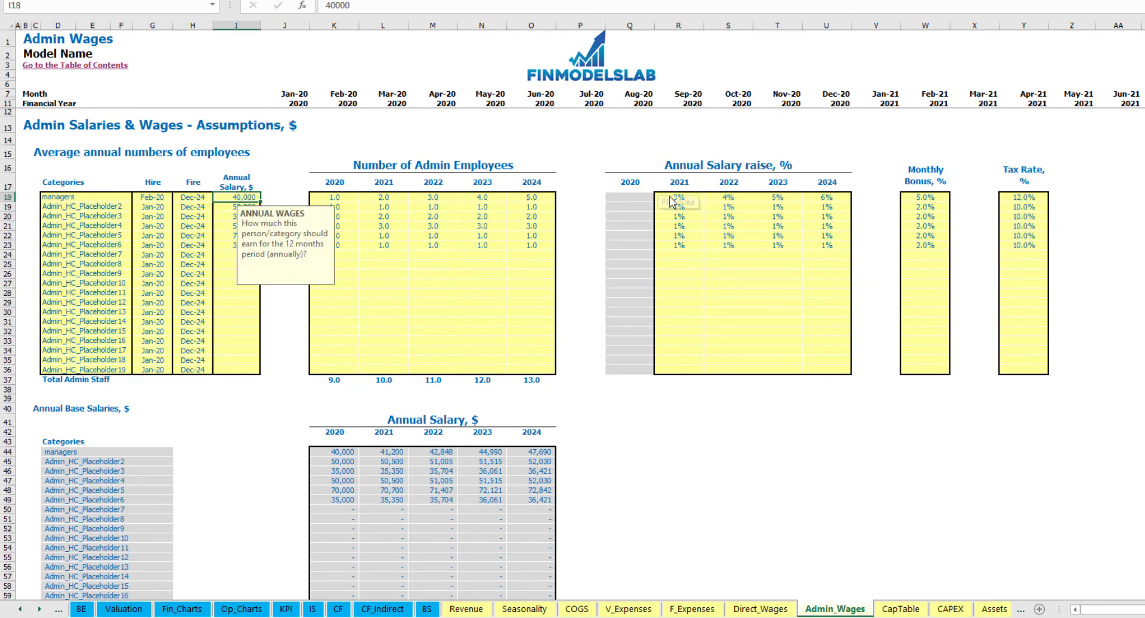
pyautogui.moveTo(675, 198); pyautogui.dragTo(845, 200)
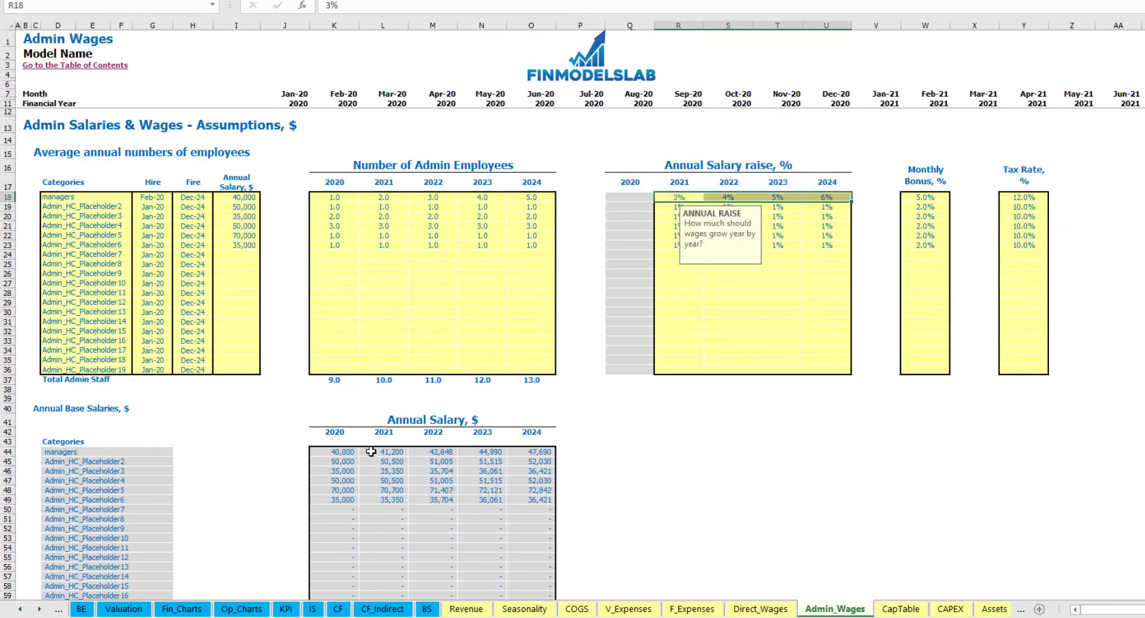
pyautogui.scroll(-13, 361, 436)
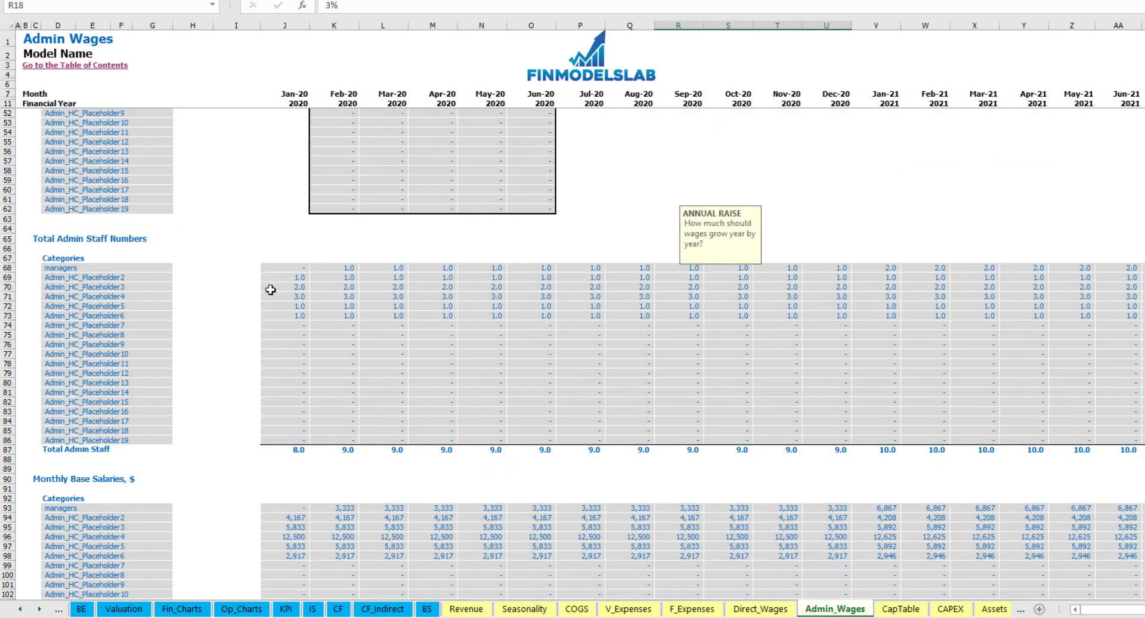
pyautogui.click(329, 265)
pyautogui.scroll(13, 330, 237)
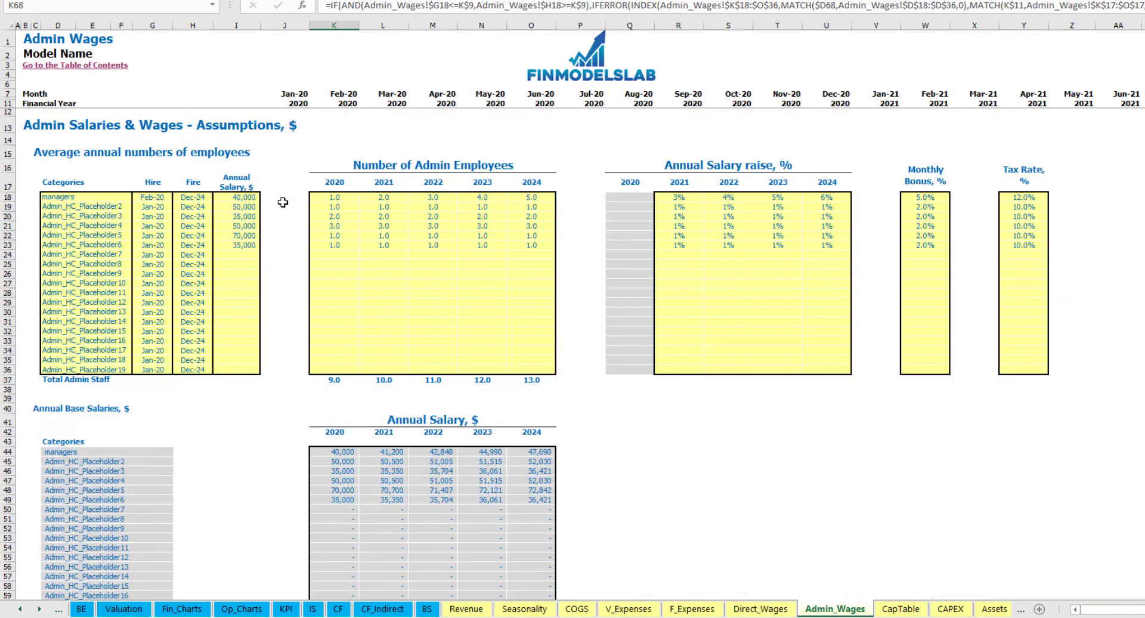
# Check the managers' hire date against the monthly base salary, bonus and tax calculations.
pyautogui.click(156, 195)
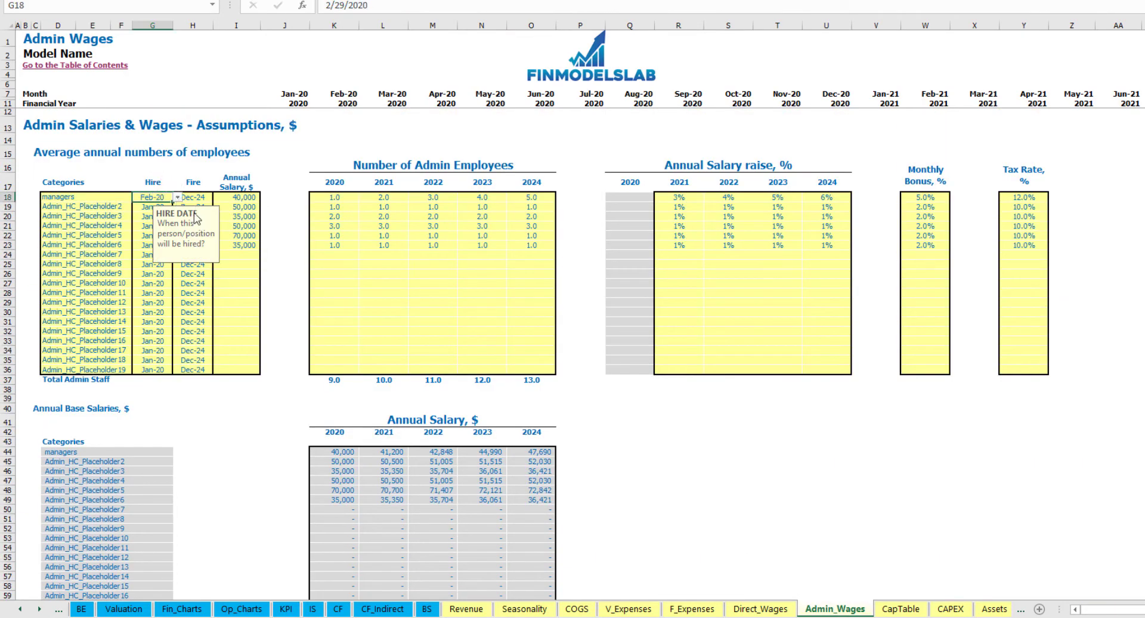
pyautogui.scroll(-13, 280, 278)
pyautogui.scroll(-7, 292, 285)
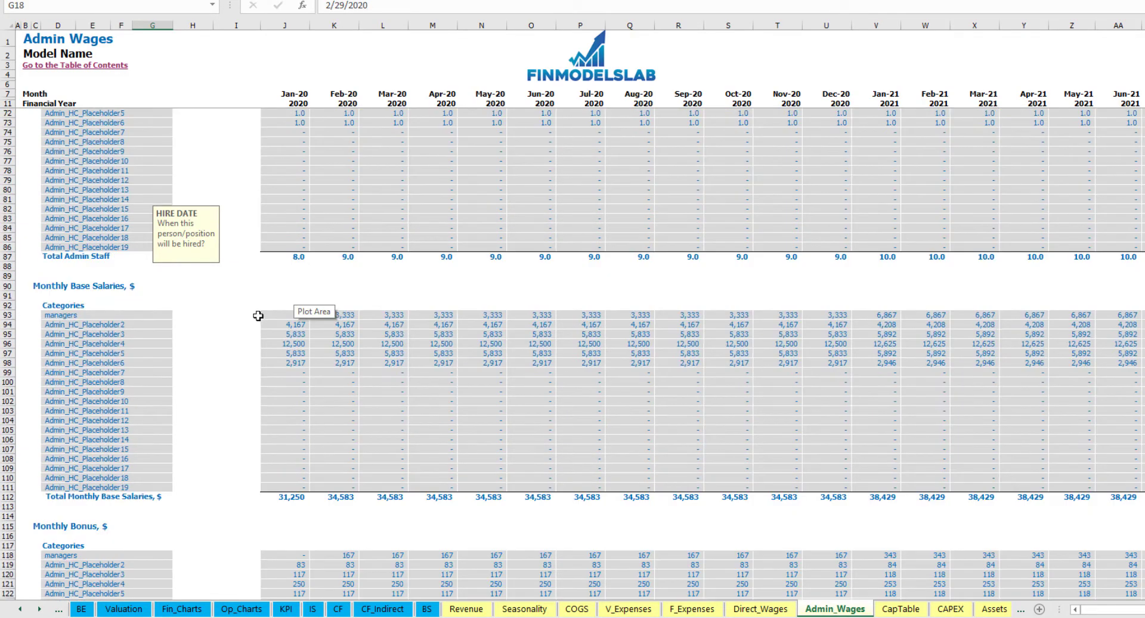
pyautogui.click(323, 285)
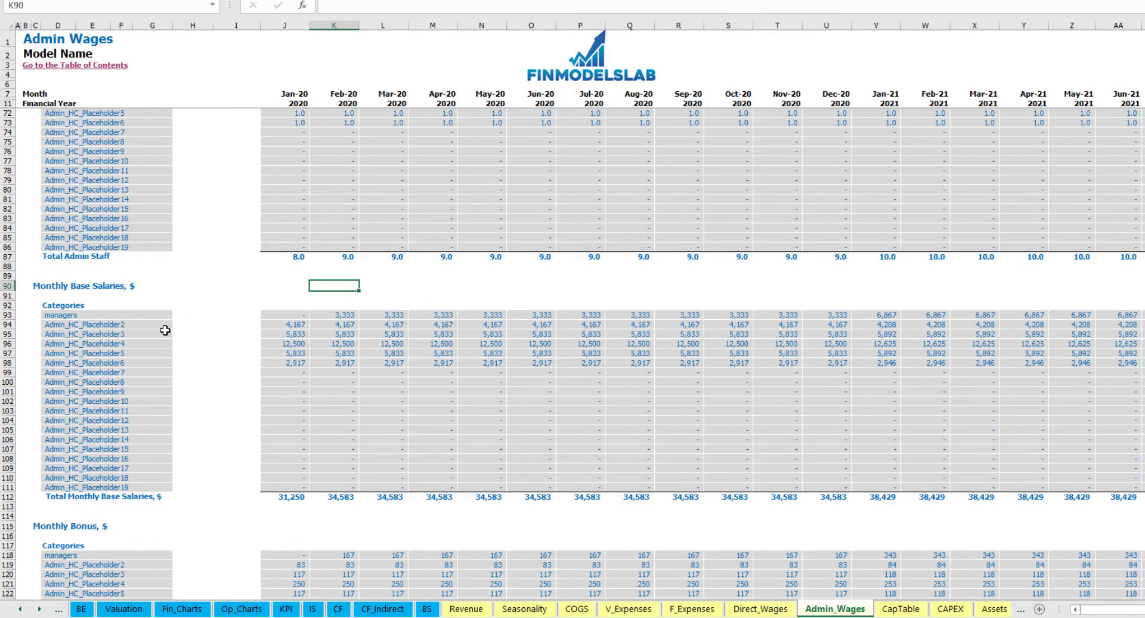
pyautogui.scroll(-13, 346, 429)
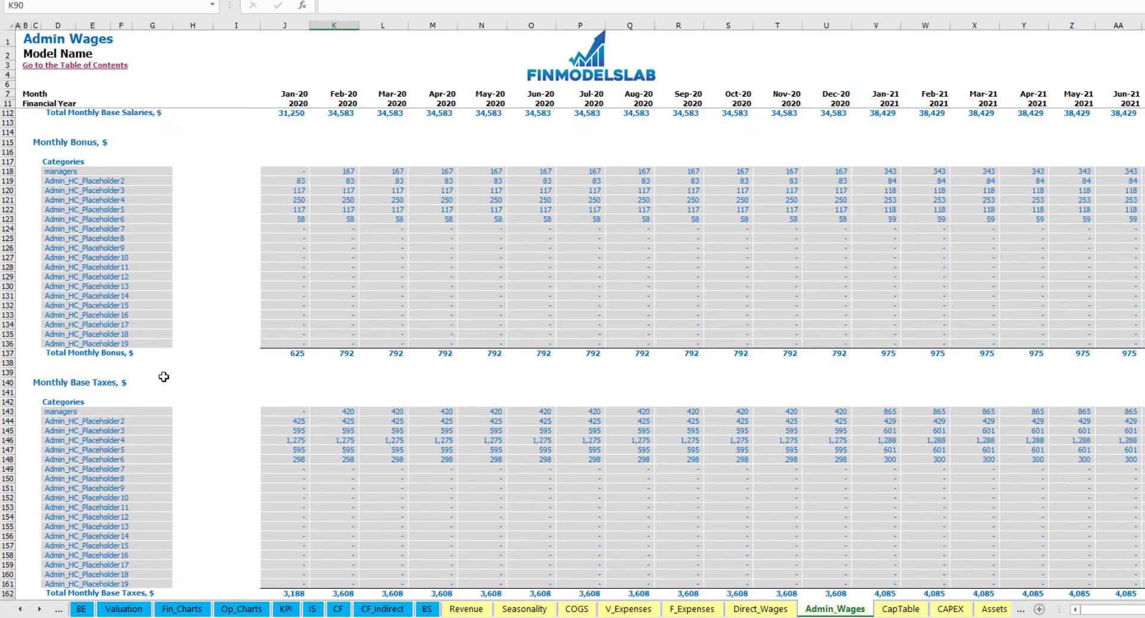
# Expand the admin salary and wages group in the Income Statement and examine its categories and monthly amounts.
pyautogui.scroll(-3, 80, 353)
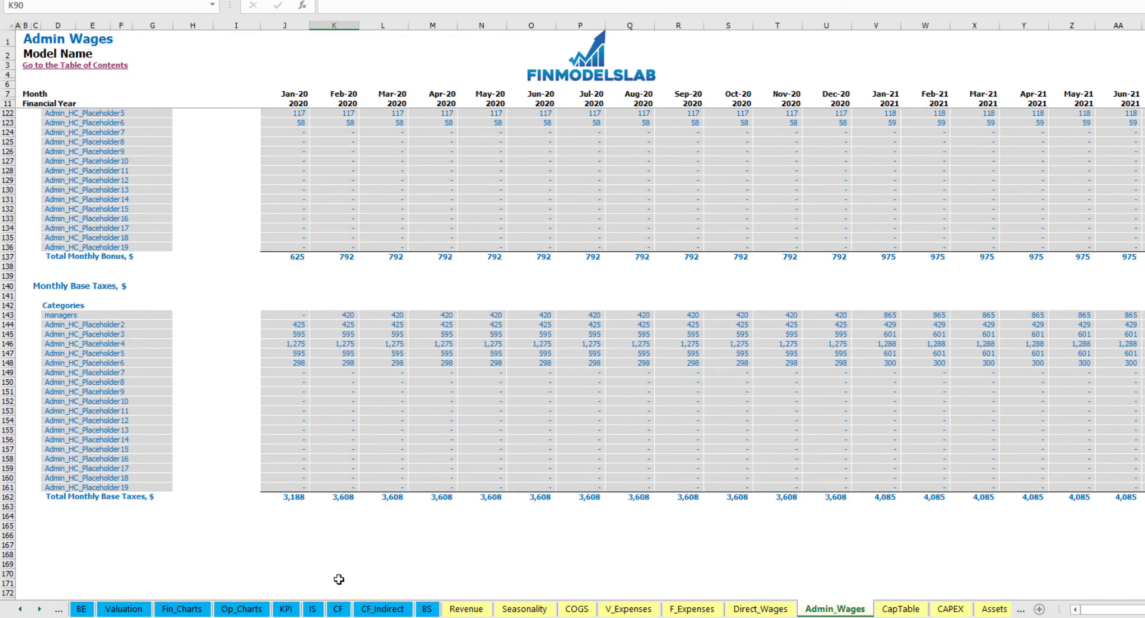
pyautogui.click(313, 608)
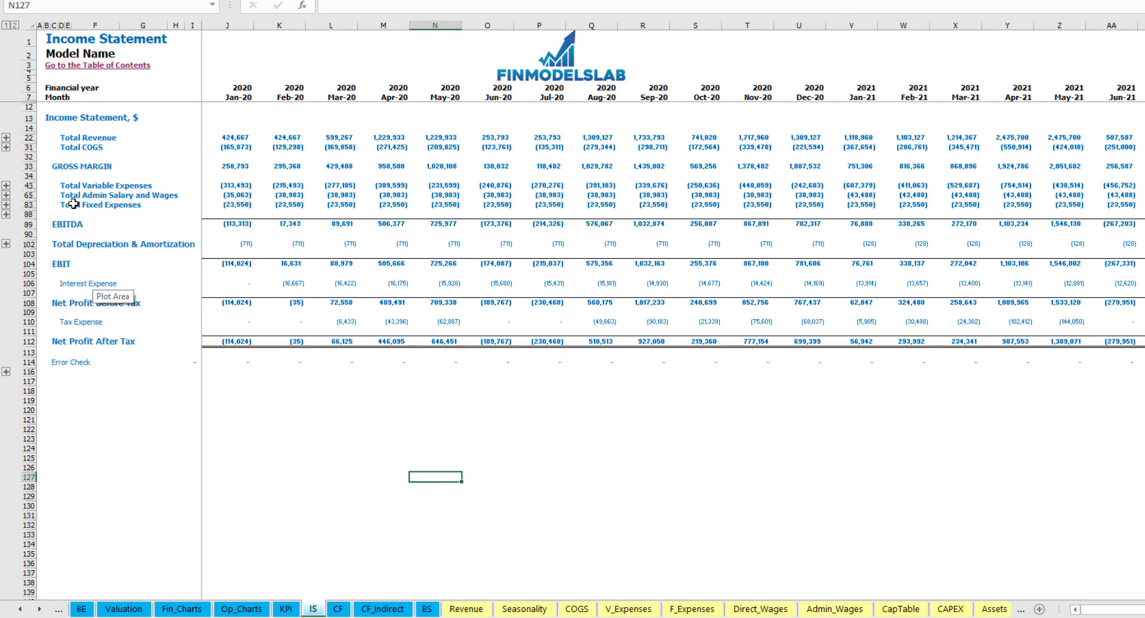
pyautogui.click(6, 195)
pyautogui.moveTo(61, 214); pyautogui.dragTo(63, 387)
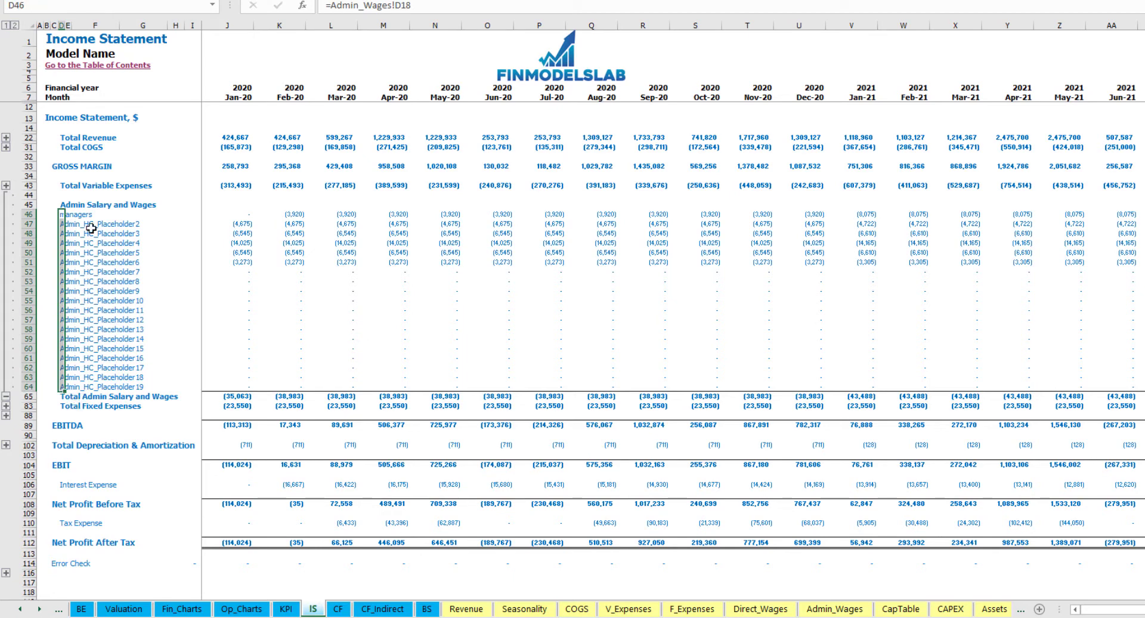
pyautogui.moveTo(238, 219); pyautogui.dragTo(1014, 334)
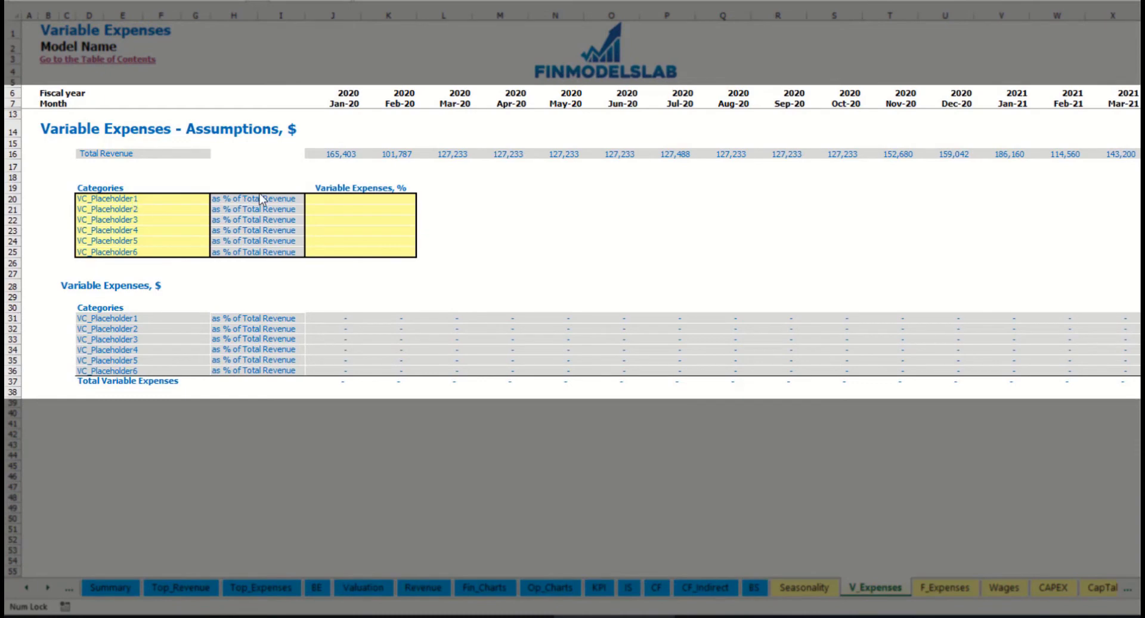
# Name the first variable expense category "Bank fees" in the Variable Expenses assumptions.
pyautogui.click(128, 199)
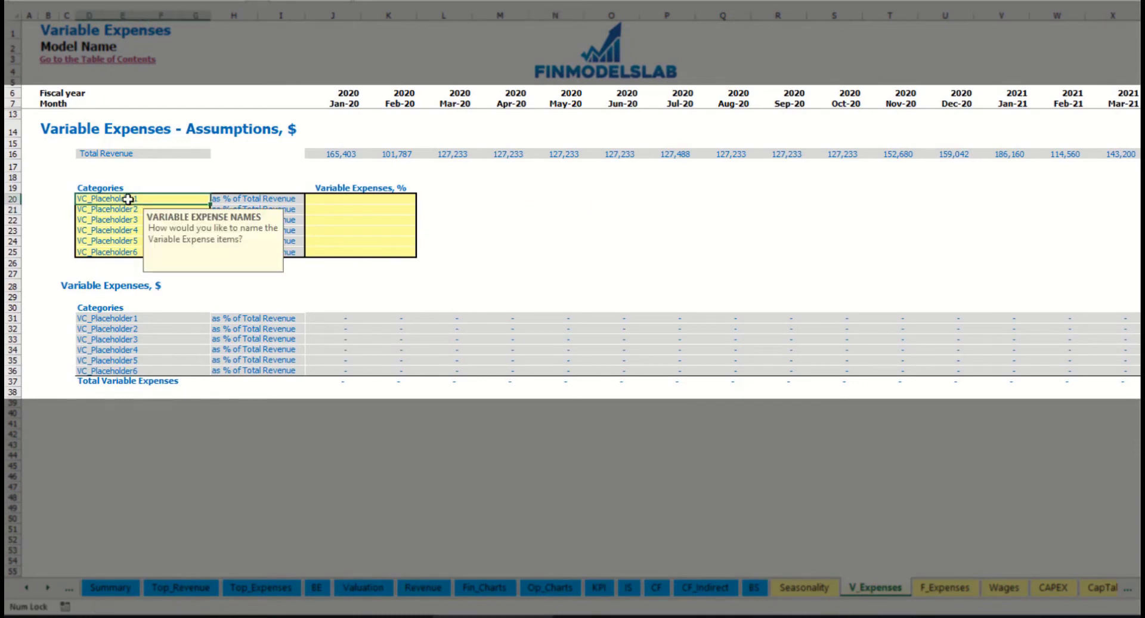
pyautogui.write('Bank fees')
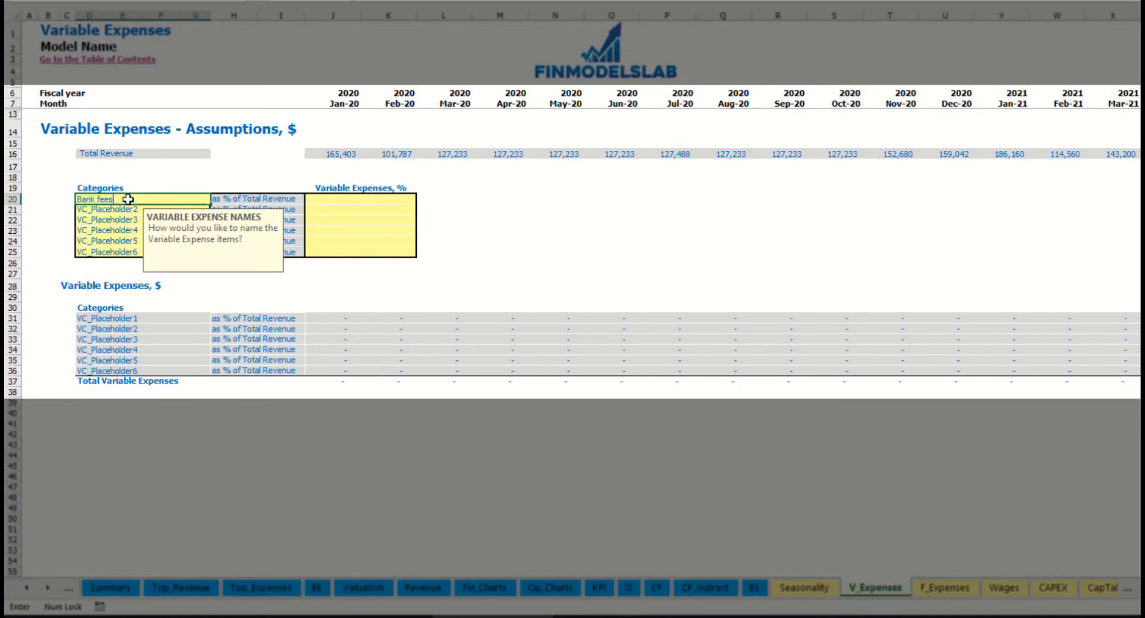
# Enter Bank fees as the first variable expense category and set its share of total revenue to 2.5%.
pyautogui.press('Return')
pyautogui.click(339, 199)
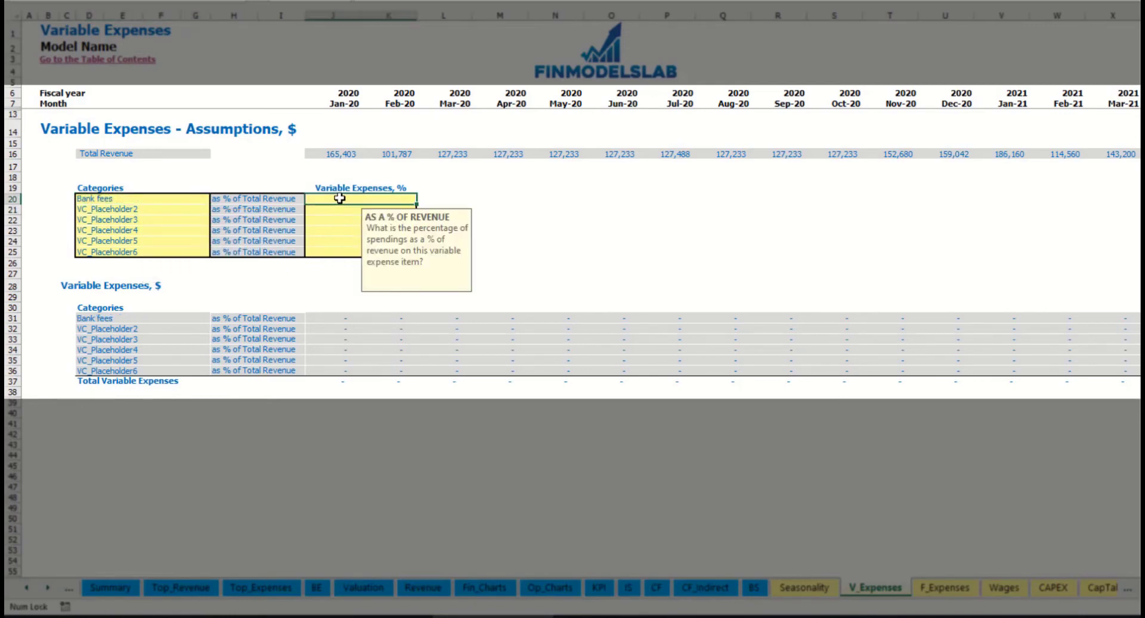
pyautogui.write('2.5')
pyautogui.press('Return')
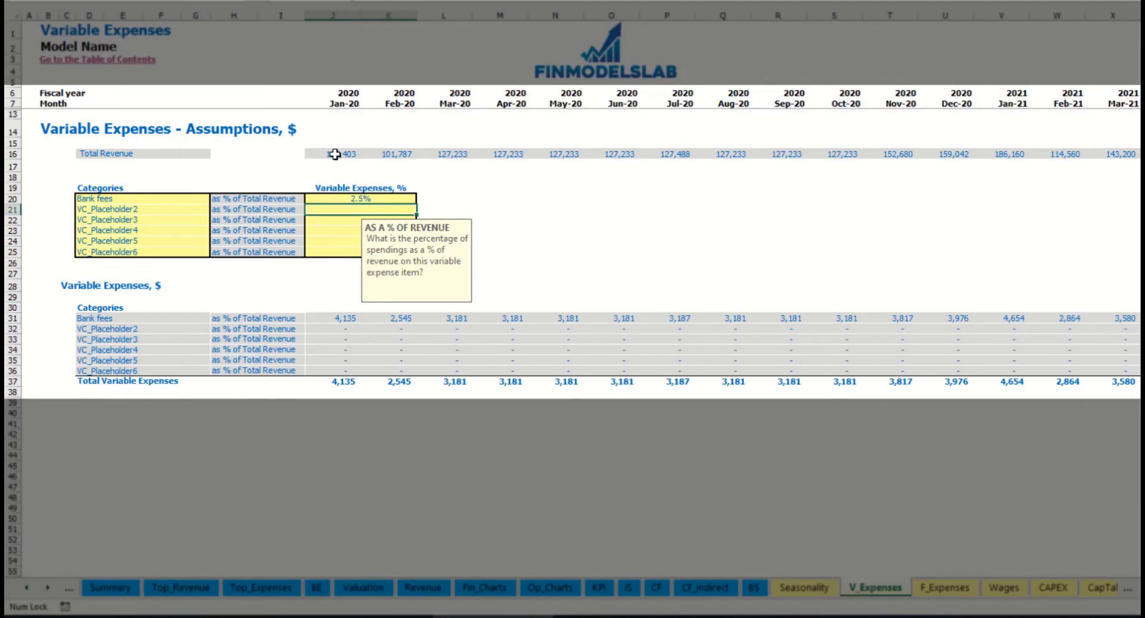
# Review the monthly Total Revenue row and the calculated monthly Bank fees amounts.
pyautogui.moveTo(334, 154); pyautogui.dragTo(889, 157)
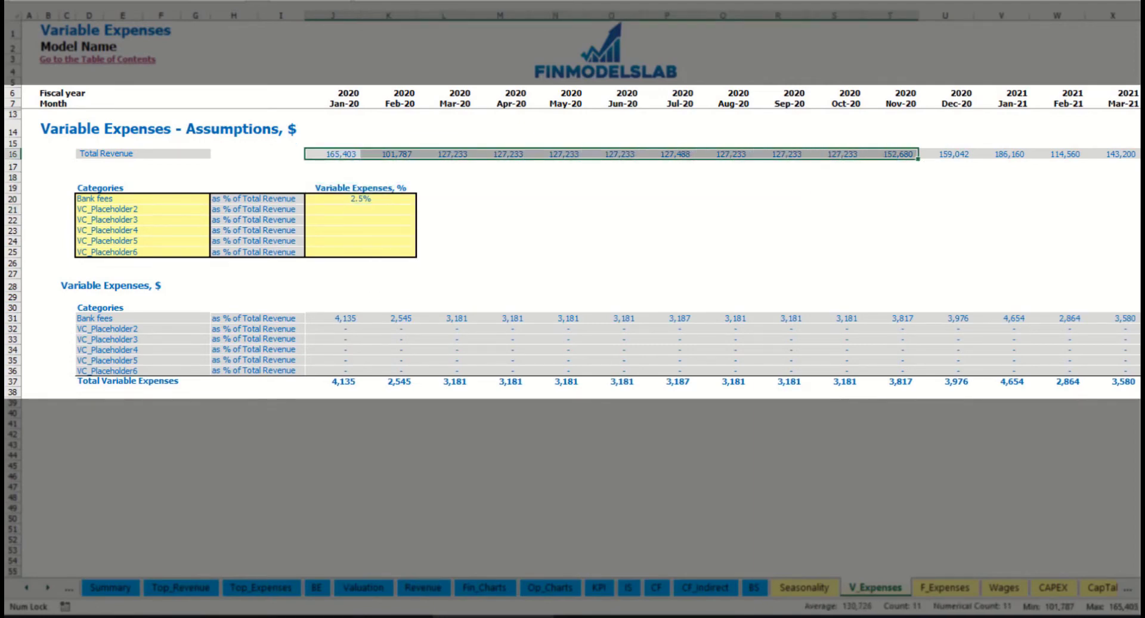
pyautogui.hscroll(12, 314, 325)
pyautogui.hscroll(-12, 313, 325)
pyautogui.click(352, 320)
pyautogui.click(441, 325)
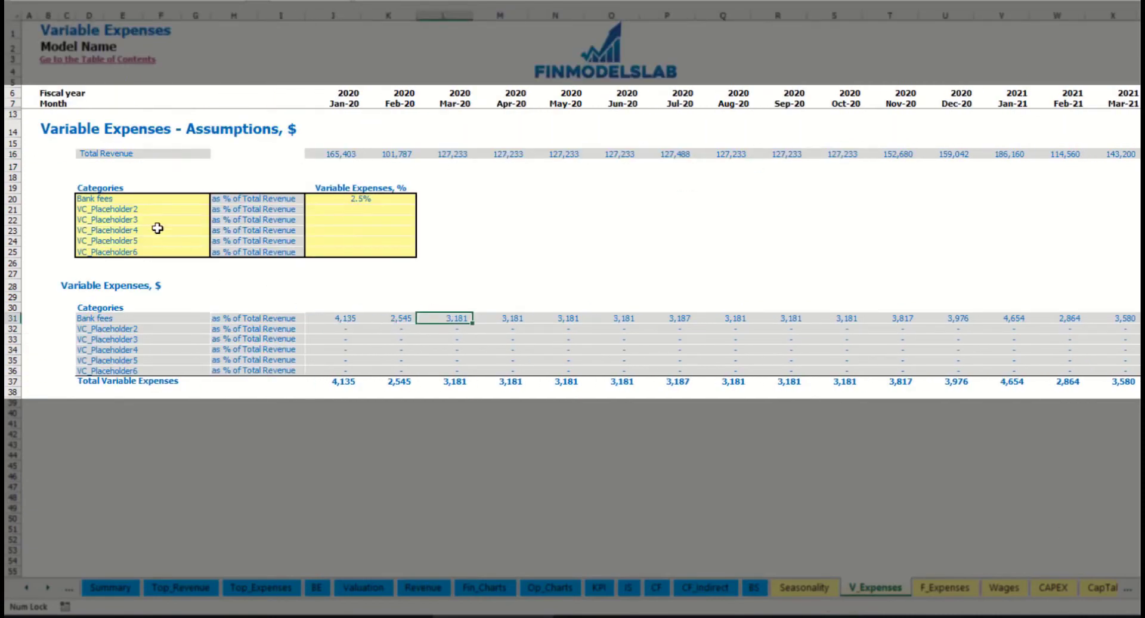
# Name the second variable expense category Other Var Exp and set its share of total revenue to 5%.
pyautogui.click(147, 210)
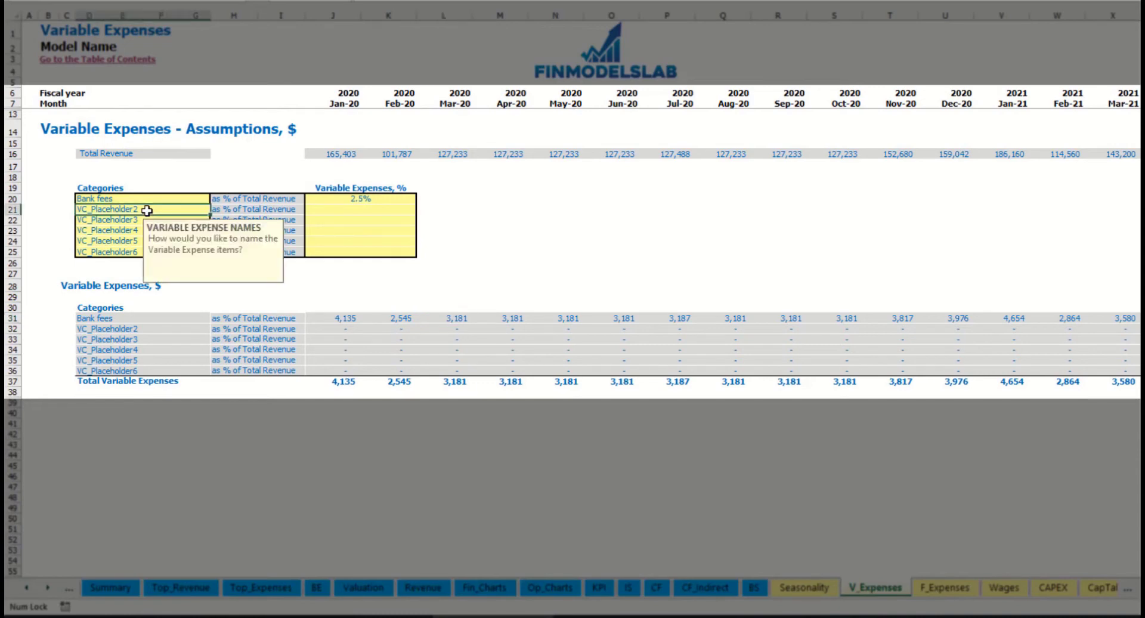
pyautogui.write('Other Var Exp')
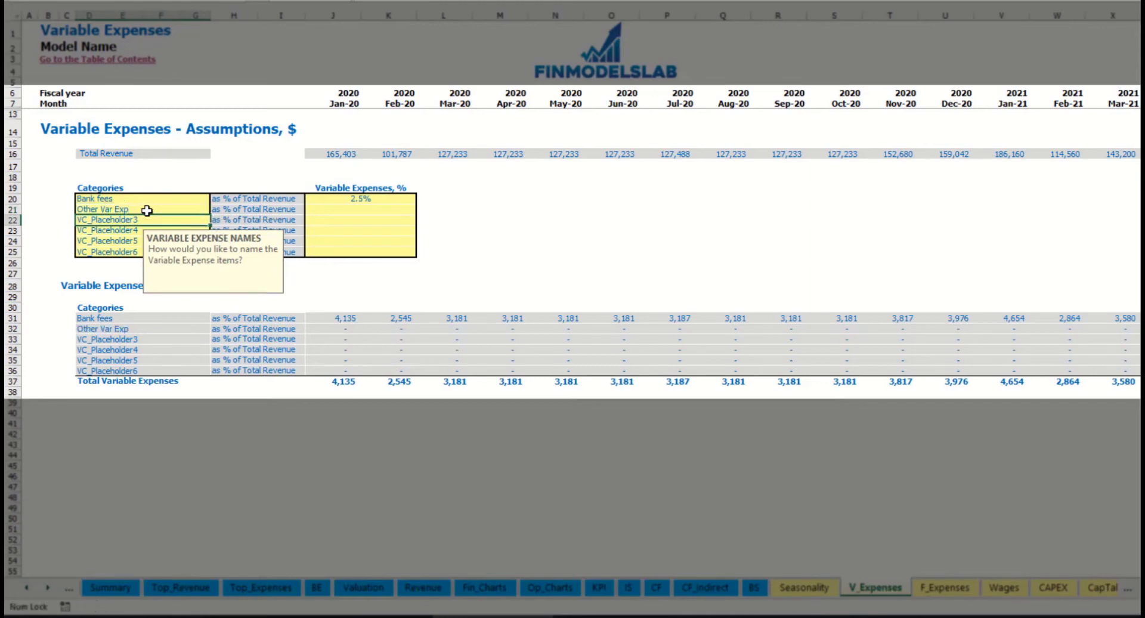
pyautogui.click(350, 207)
pyautogui.write('5')
pyautogui.press('Return')
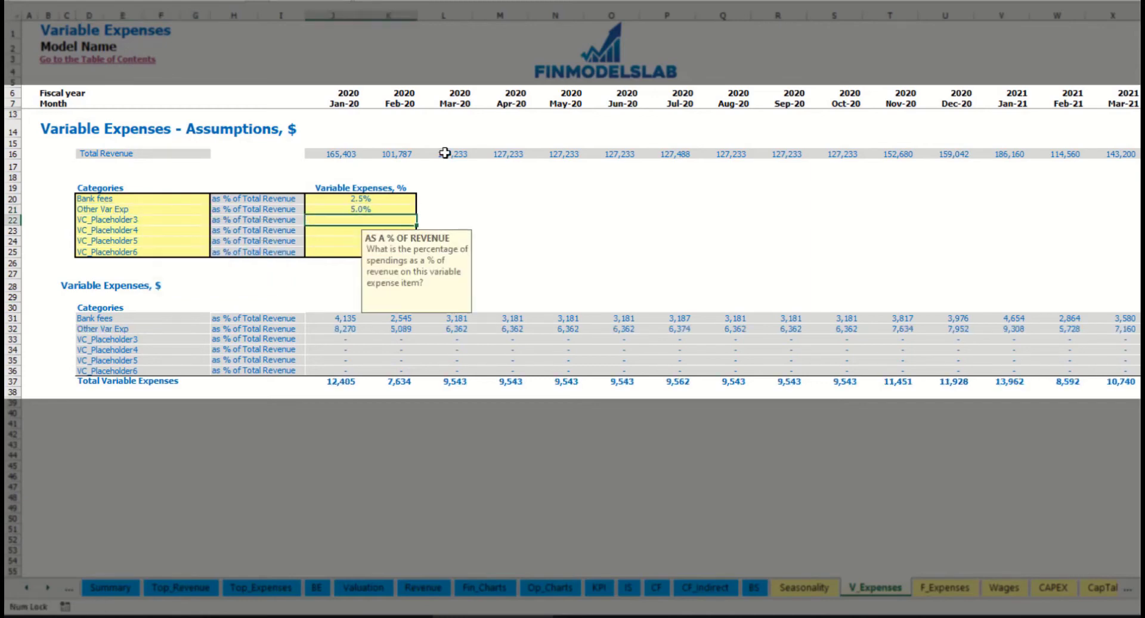
# Name the third variable expense category Direct Labor and set its share of total revenue to 15%.
pyautogui.click(184, 221)
pyautogui.write('Direct Labor')
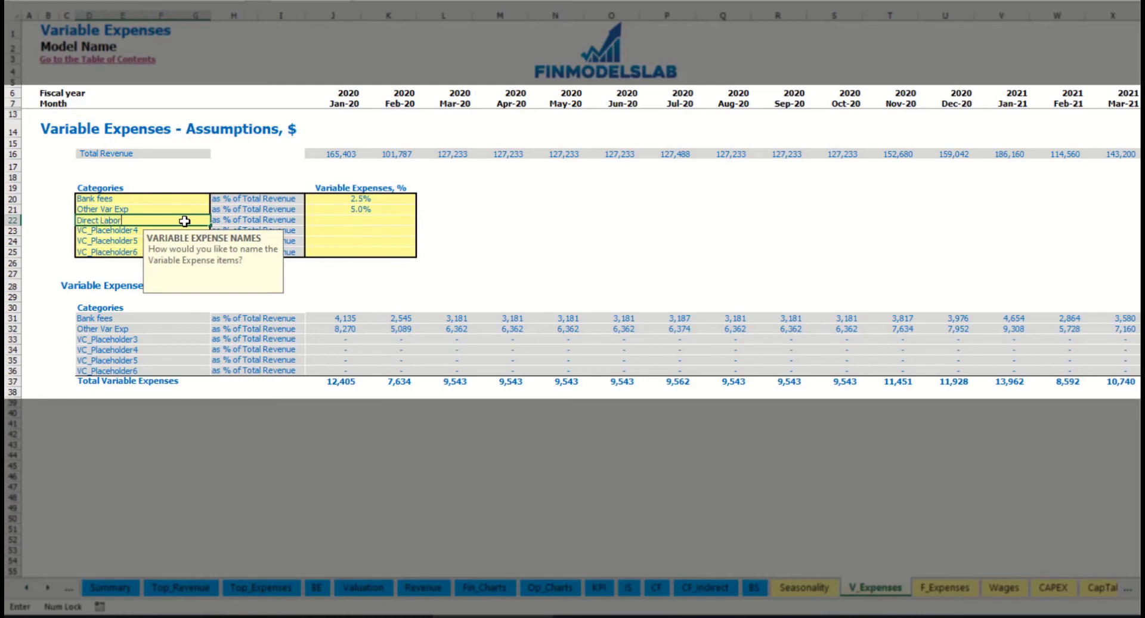
pyautogui.click(338, 222)
pyautogui.write('15')
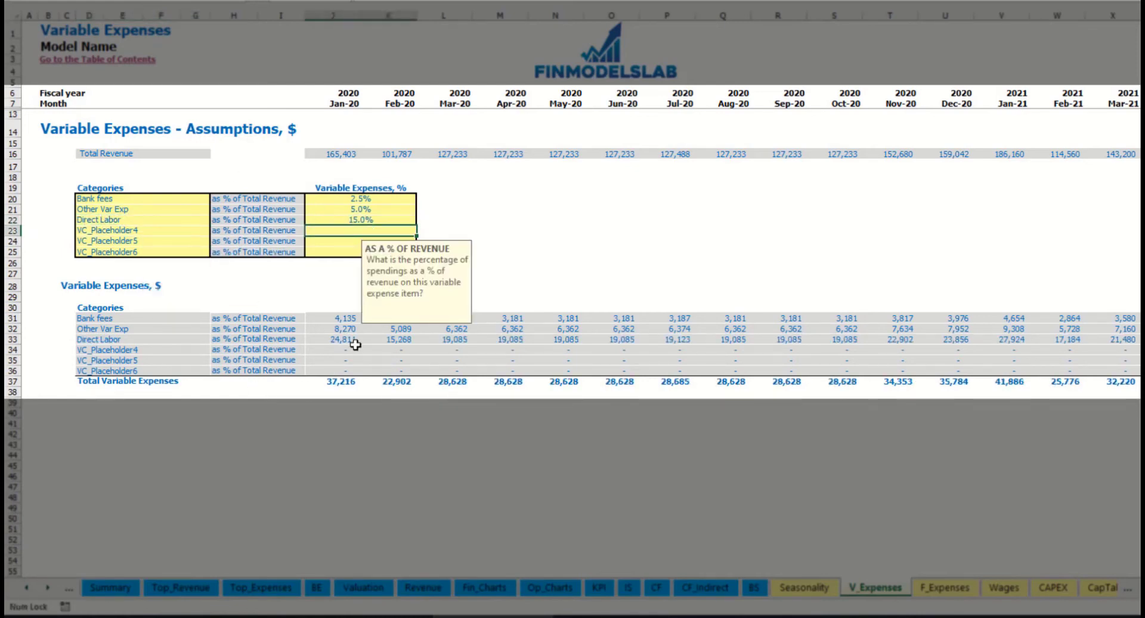
# Open the Income Statement sheet and expand the Total Variable Expenses group to examine the monthly amounts of each category.
pyautogui.click(335, 318)
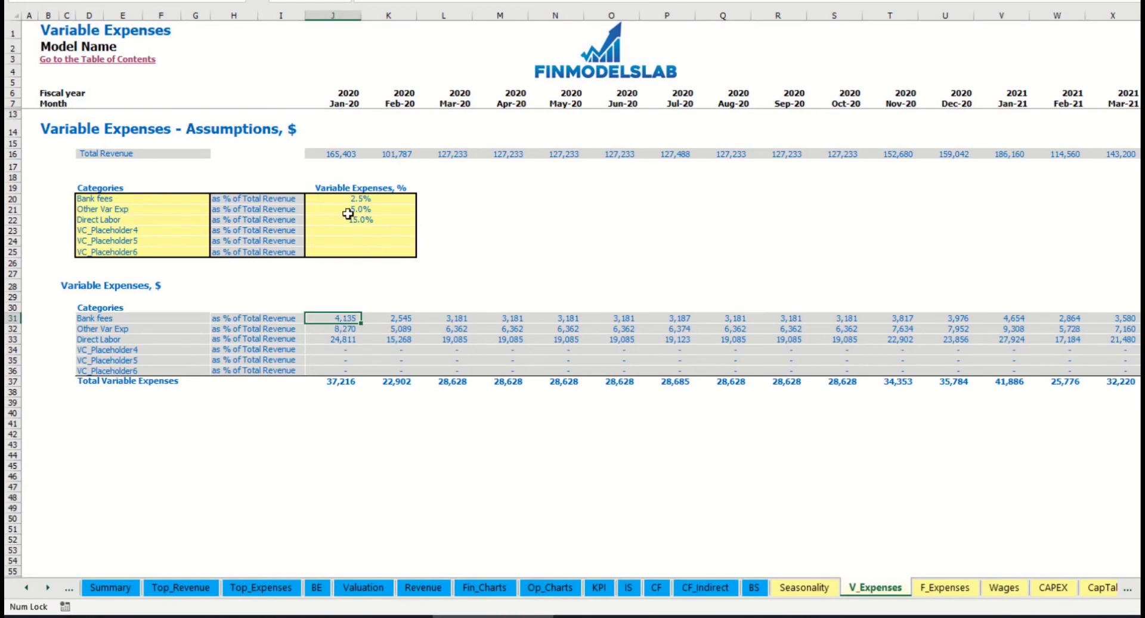
pyautogui.click(623, 586)
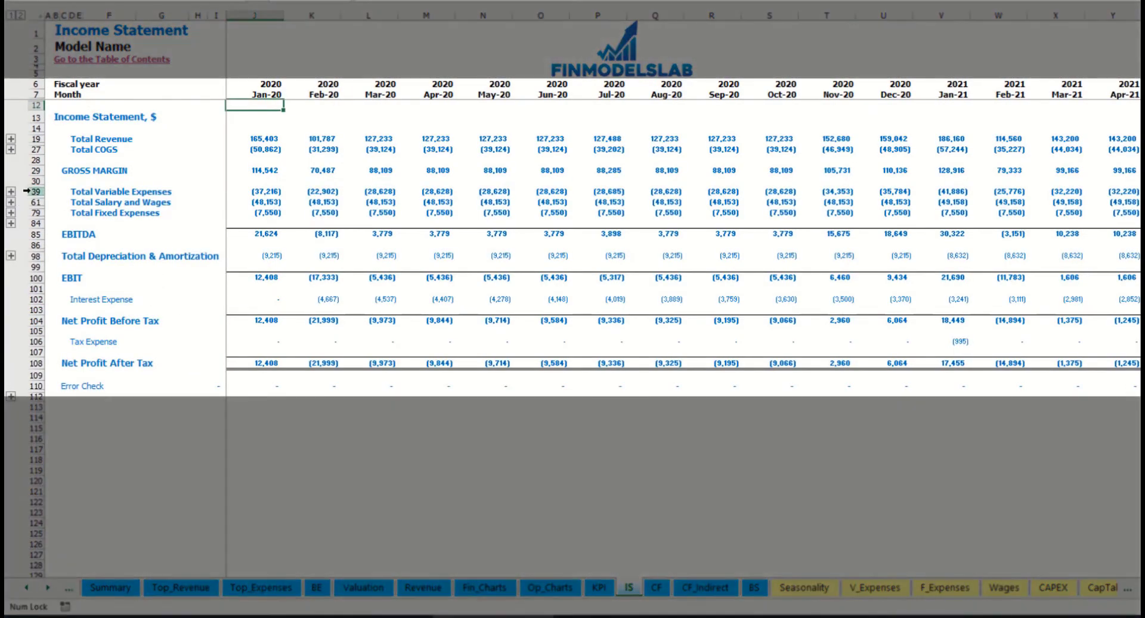
pyautogui.click(36, 190)
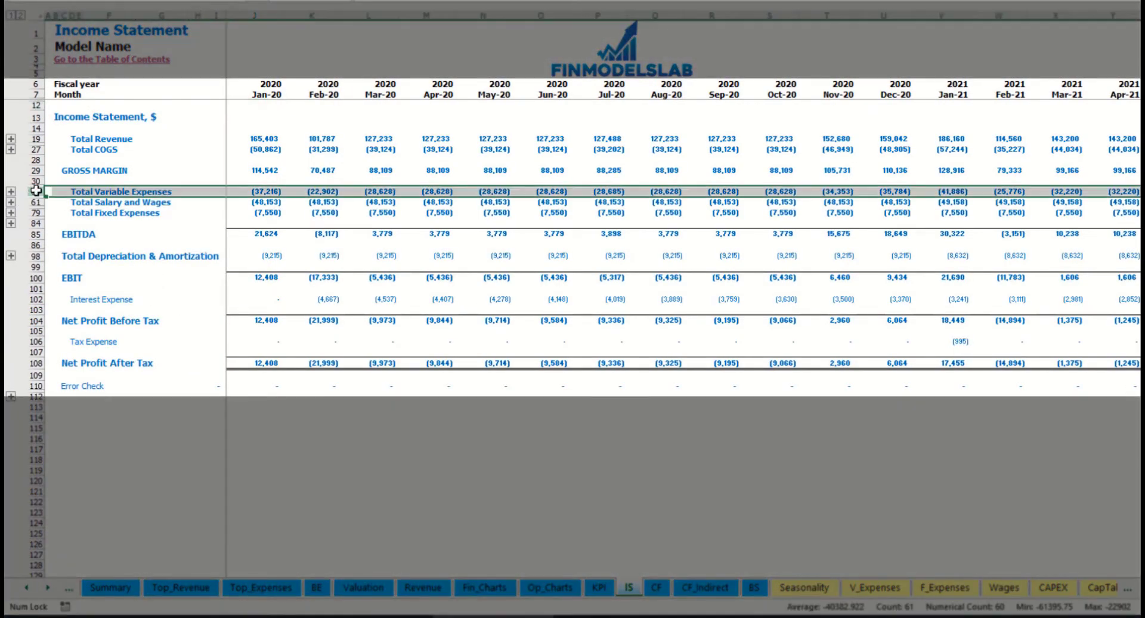
pyautogui.click(10, 191)
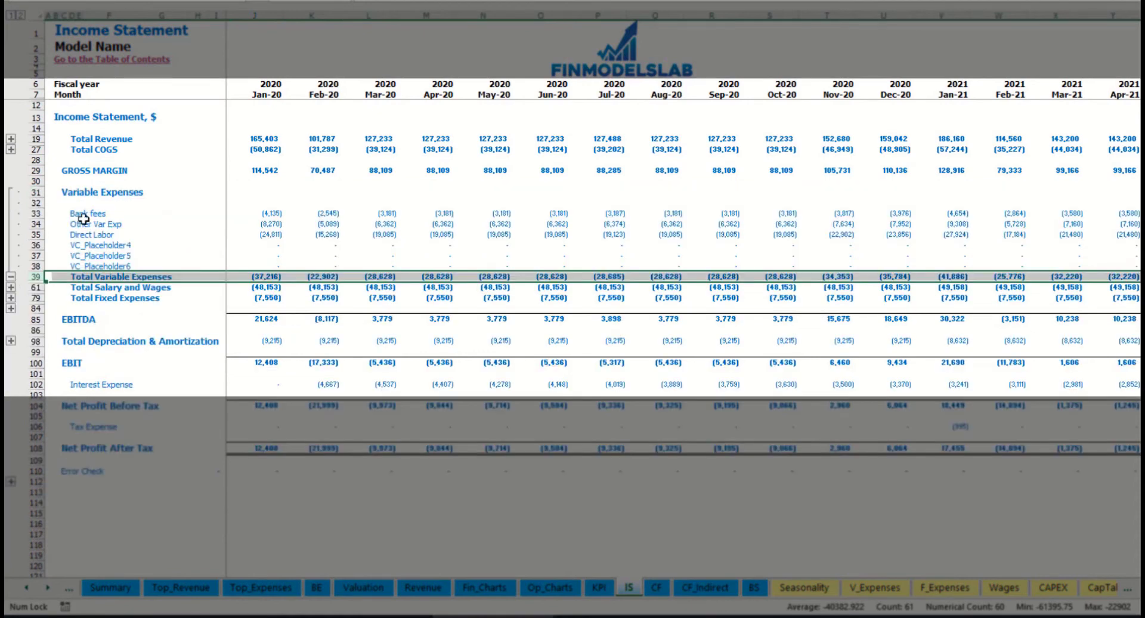
pyautogui.moveTo(37, 213); pyautogui.dragTo(46, 253)
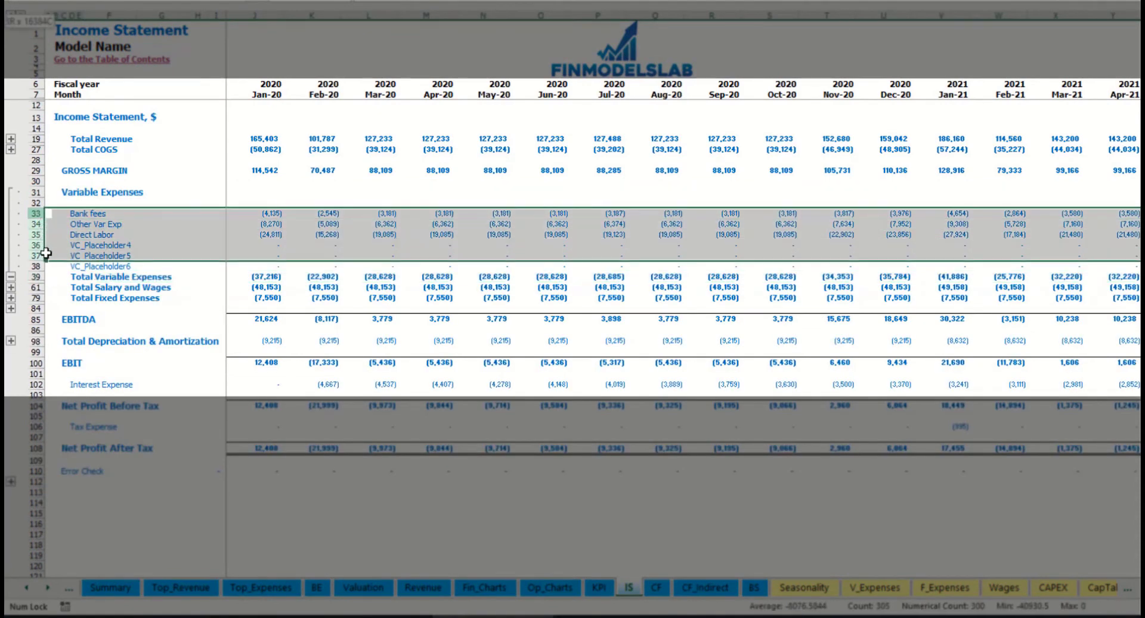
pyautogui.click(280, 213)
pyautogui.click(408, 212)
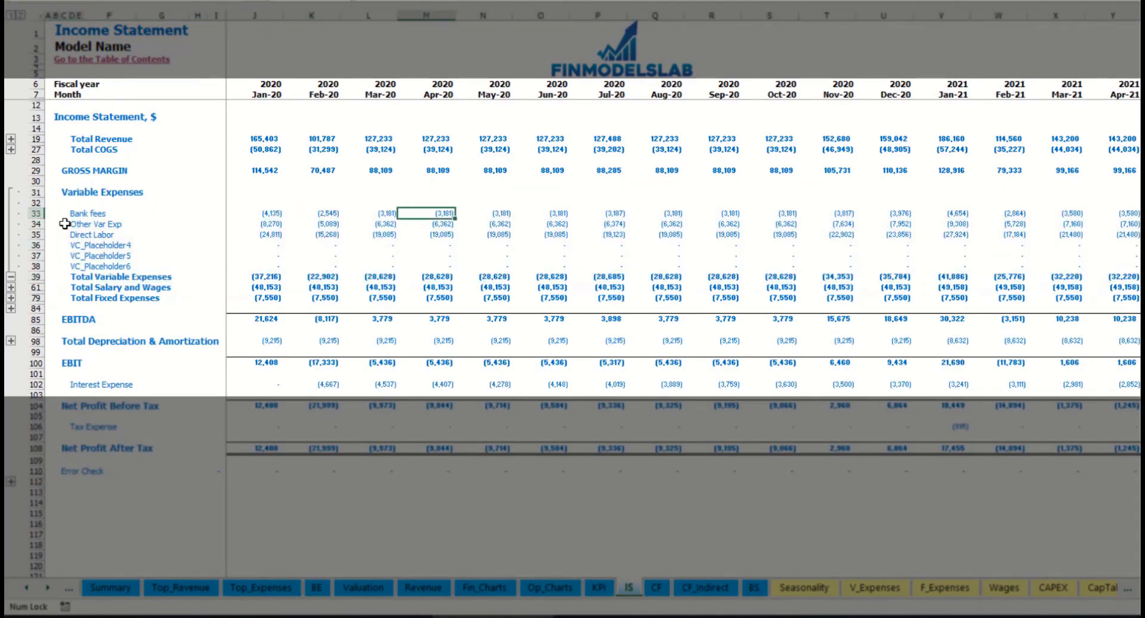
pyautogui.moveTo(76, 213); pyautogui.dragTo(77, 266)
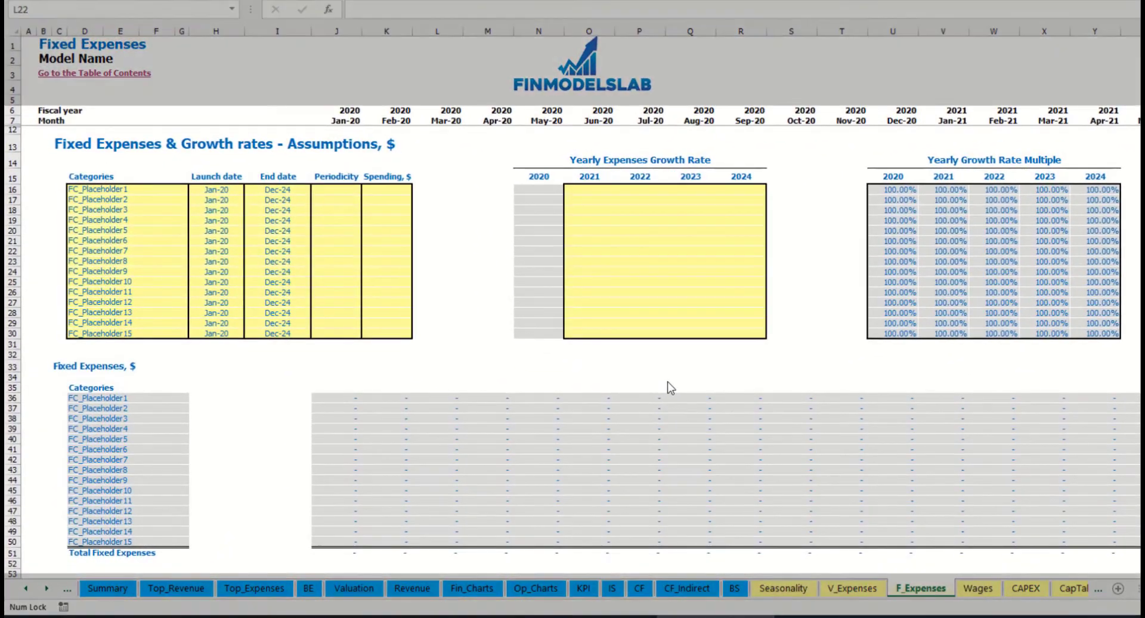
# Name the first fixed expense category Utilities and set its launch date to Mar-20.
pyautogui.click(130, 189)
pyautogui.write('Utilities')
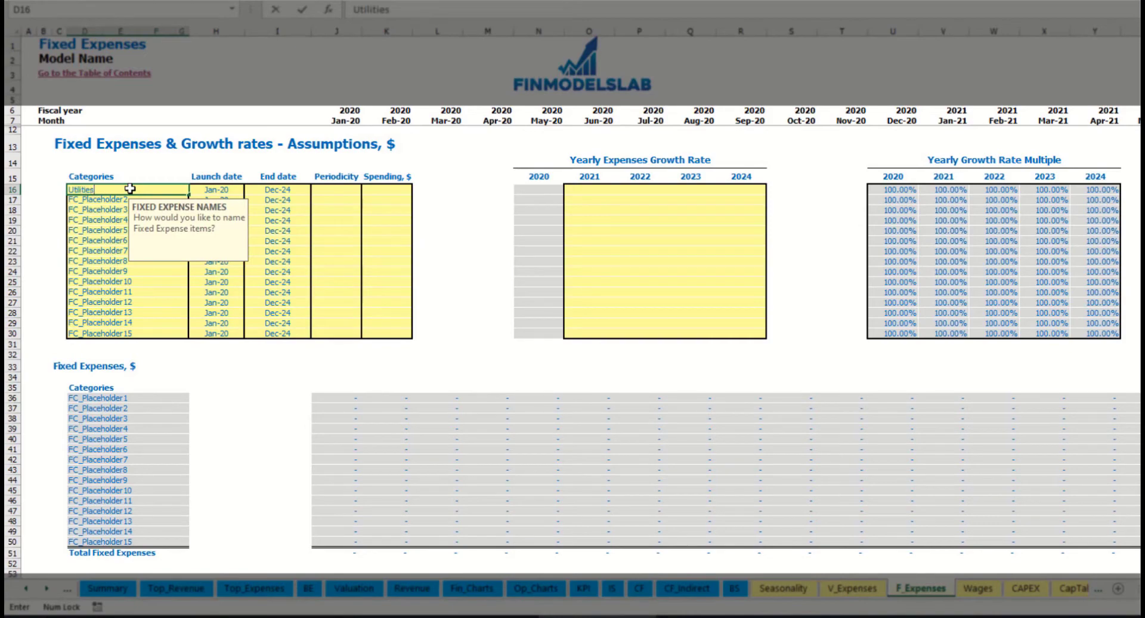
pyautogui.click(229, 190)
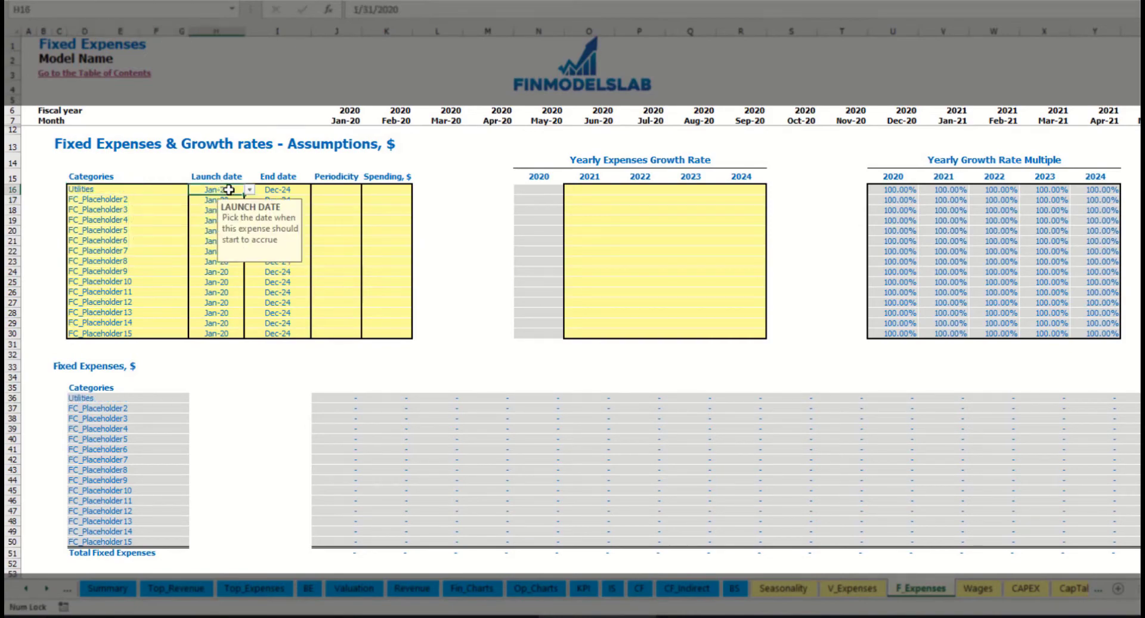
pyautogui.click(250, 189)
pyautogui.click(208, 218)
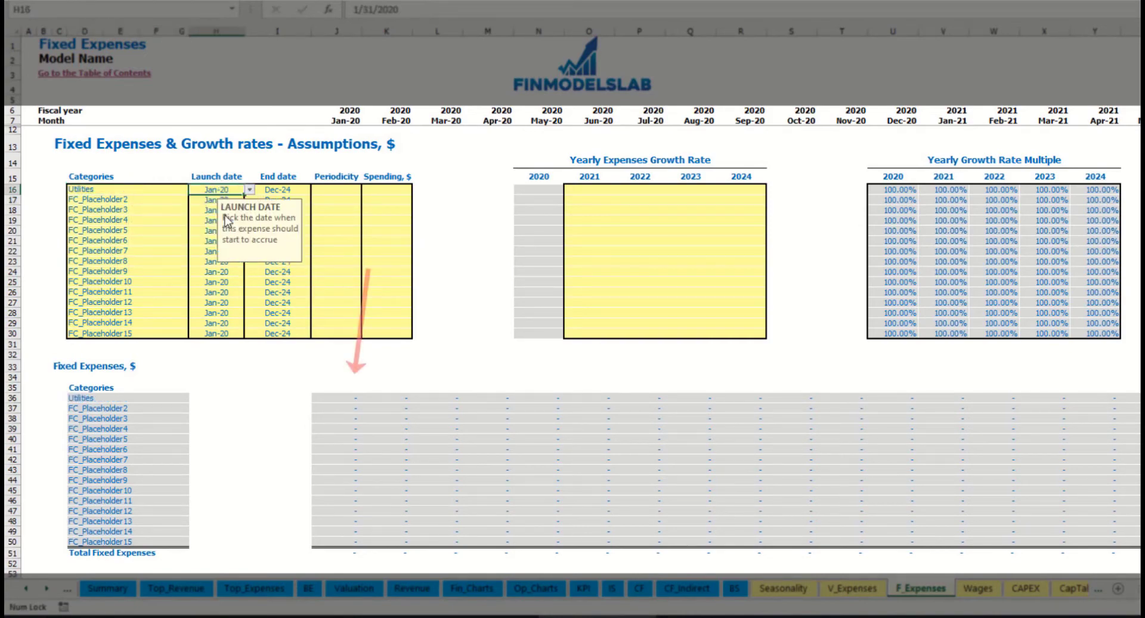
# Check the Utilities end date against the last month of the sheet's timeline.
pyautogui.click(287, 189)
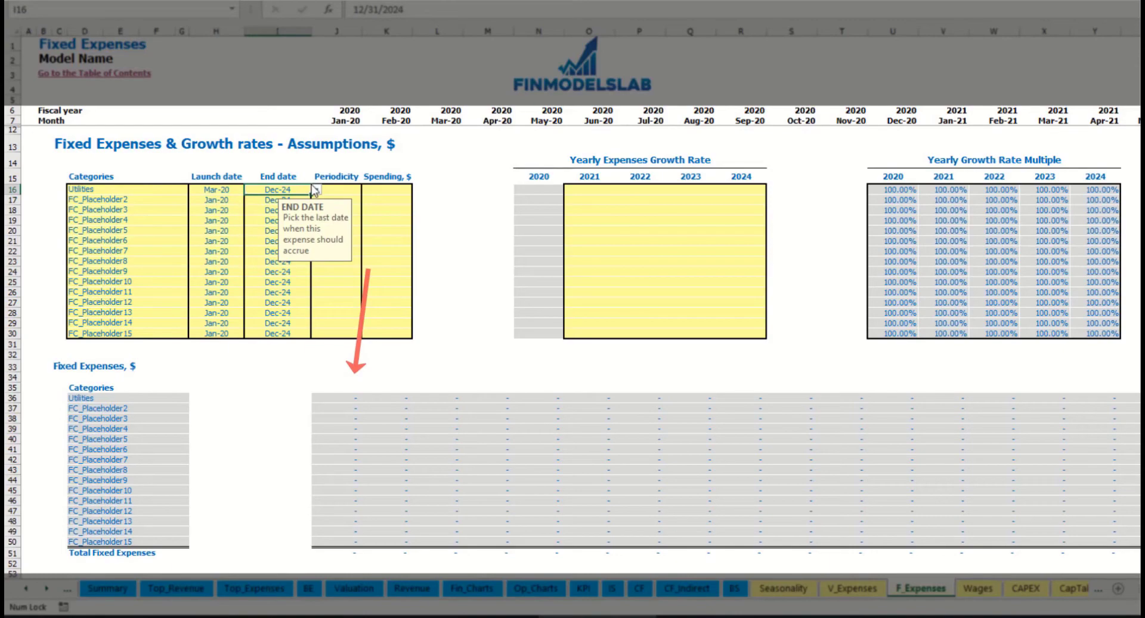
pyautogui.click(342, 122)
pyautogui.hotkey('ctrl', 'Right')
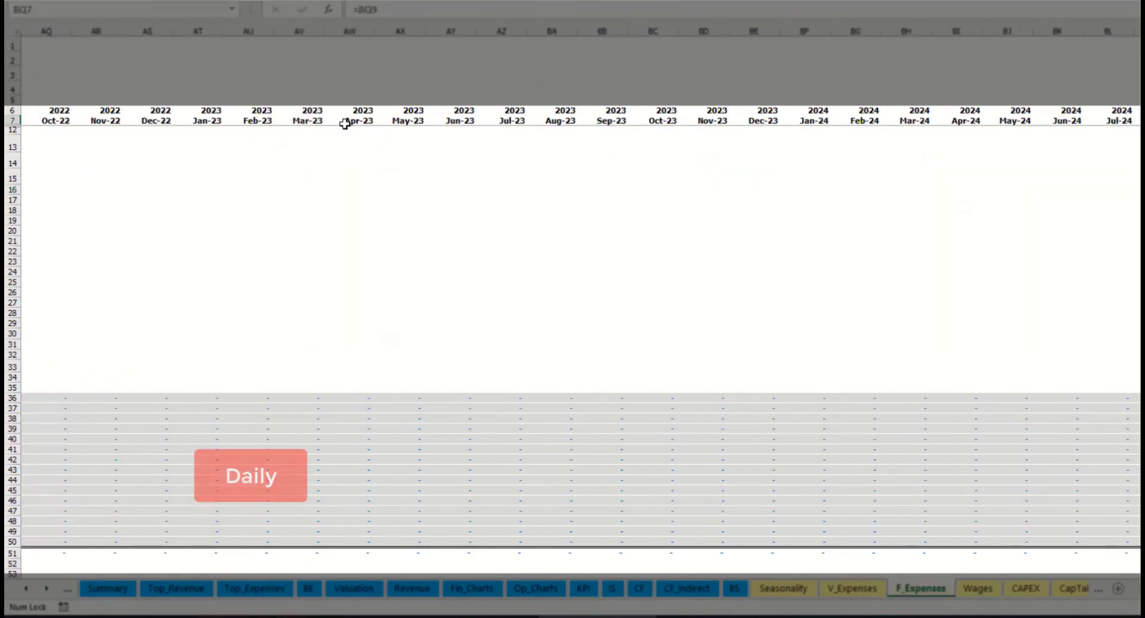
pyautogui.press('Home')
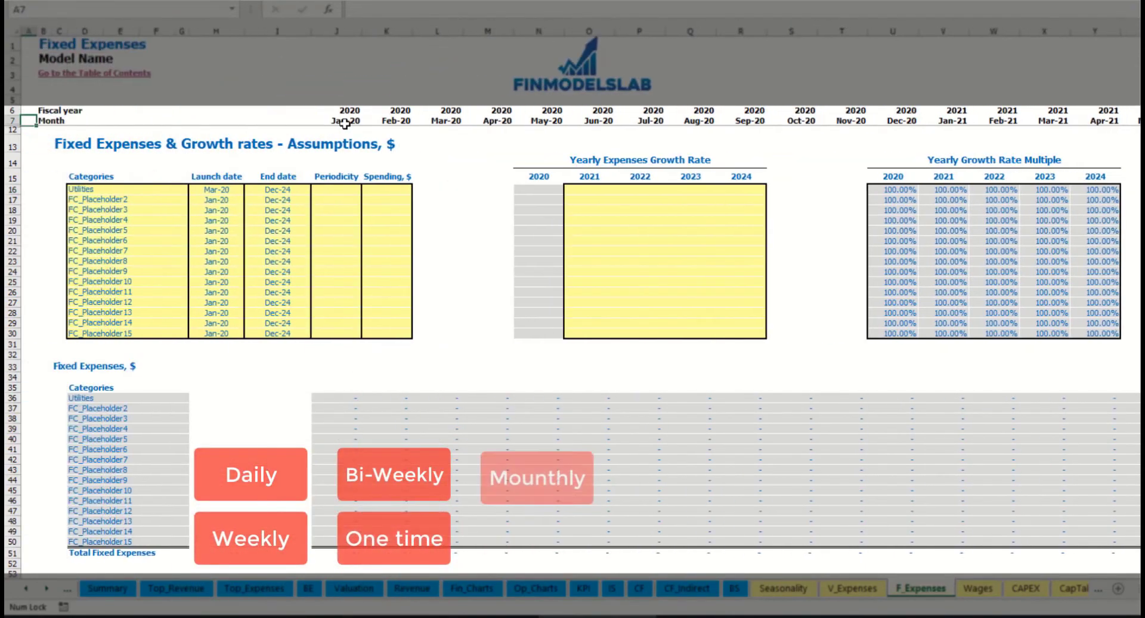
# Set the Utilities expense to Daily periodicity with a spending amount of 50.
pyautogui.click(349, 190)
pyautogui.click(366, 189)
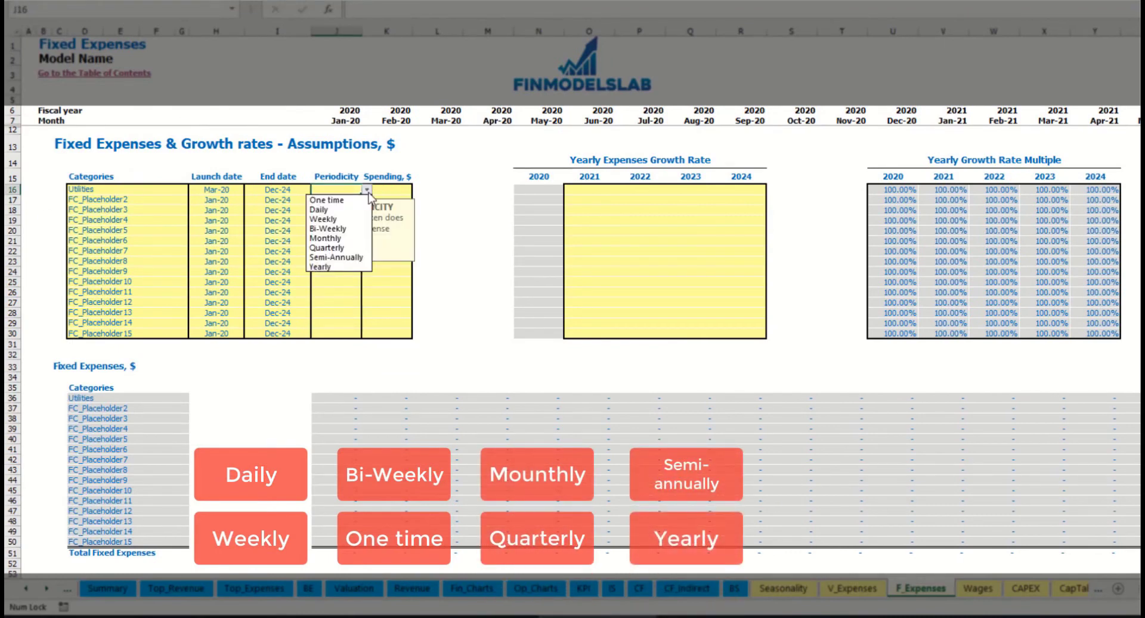
pyautogui.click(334, 210)
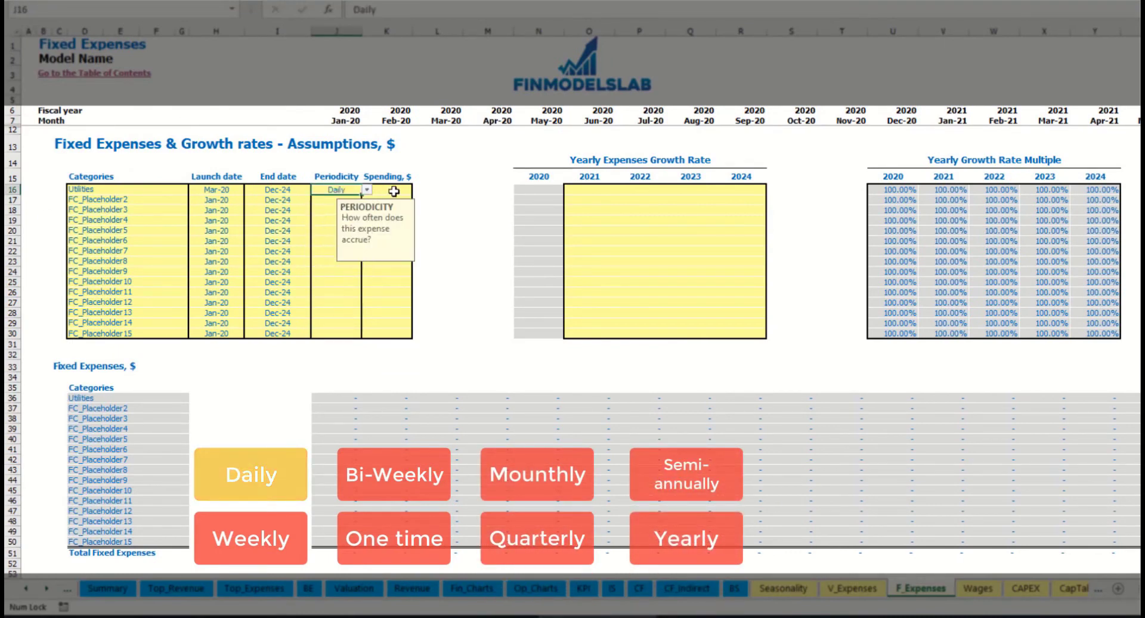
pyautogui.press('Tab')
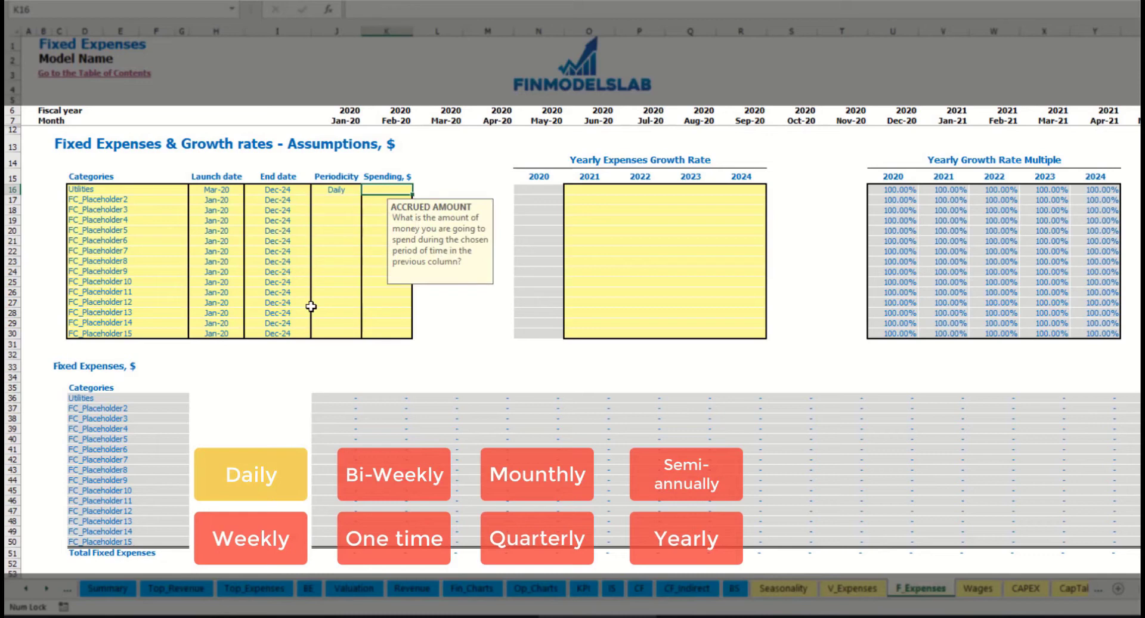
pyautogui.write('50')
pyautogui.press('Return')
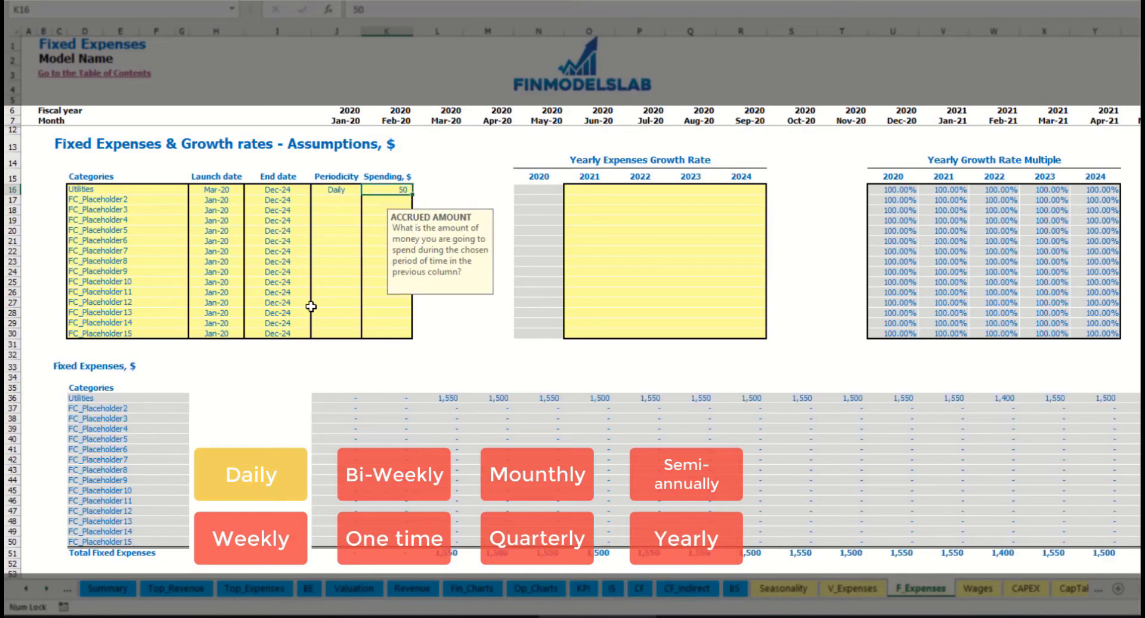
# Examine the monthly Utilities amounts in the Fixed Expenses table from Mar-20 to May-20 against their month headings.
pyautogui.click(445, 403)
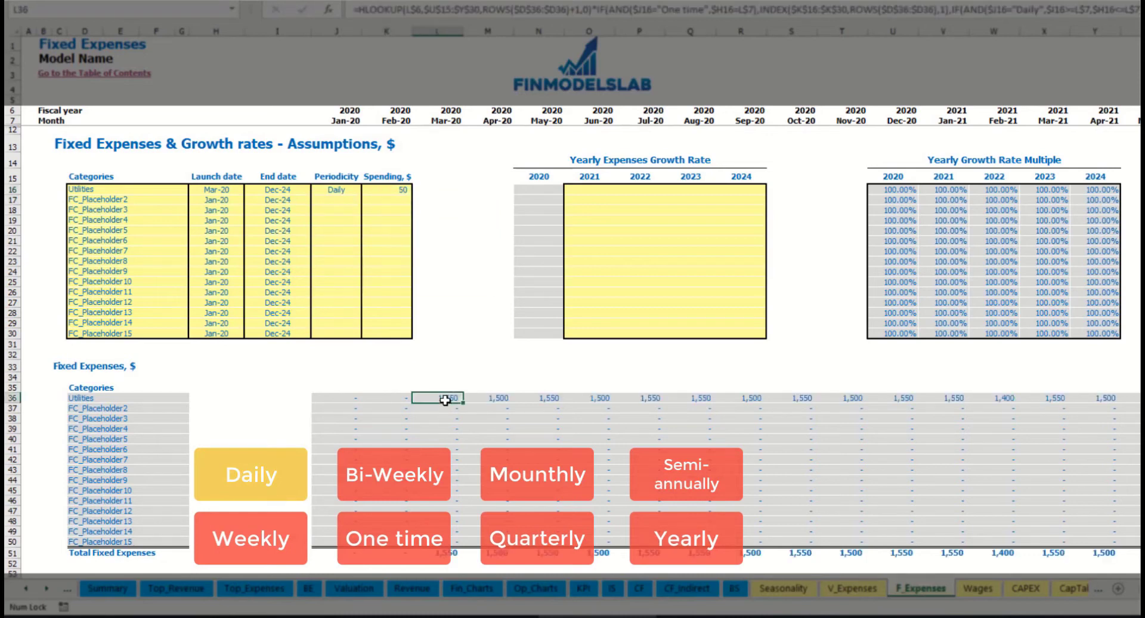
pyautogui.click(495, 399)
pyautogui.click(555, 400)
pyautogui.click(448, 389)
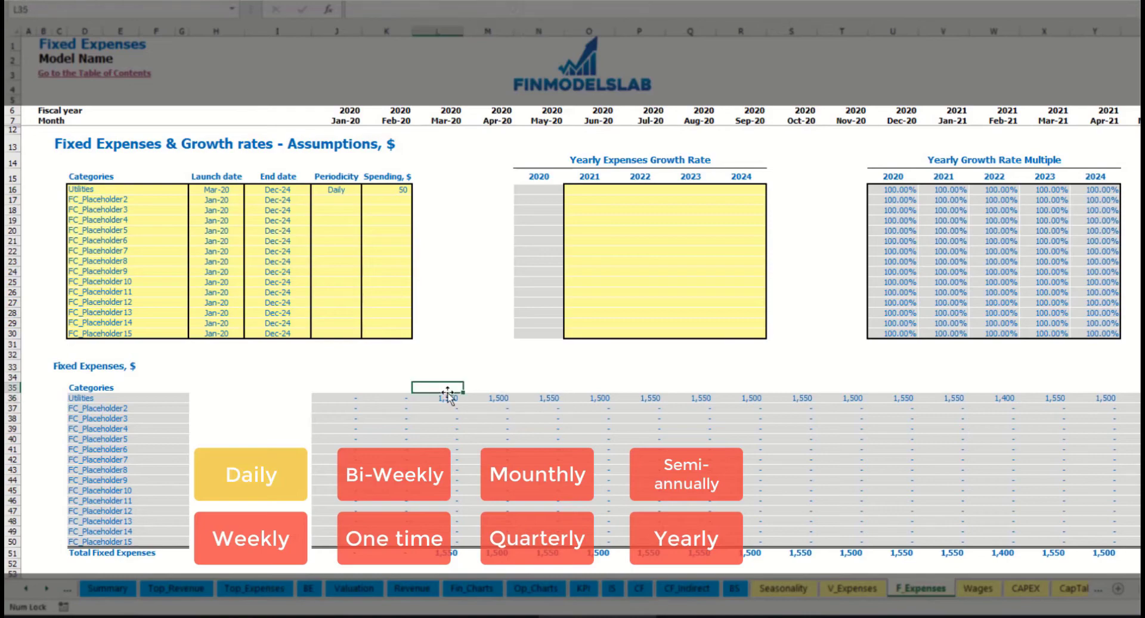
pyautogui.click(453, 400)
pyautogui.click(478, 398)
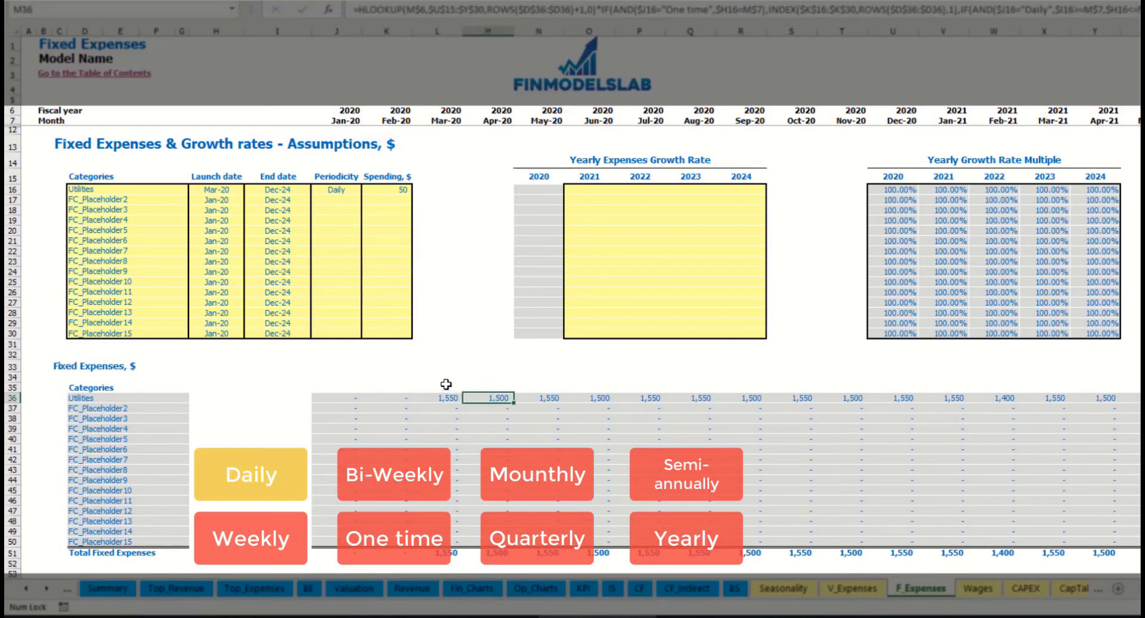
pyautogui.click(443, 120)
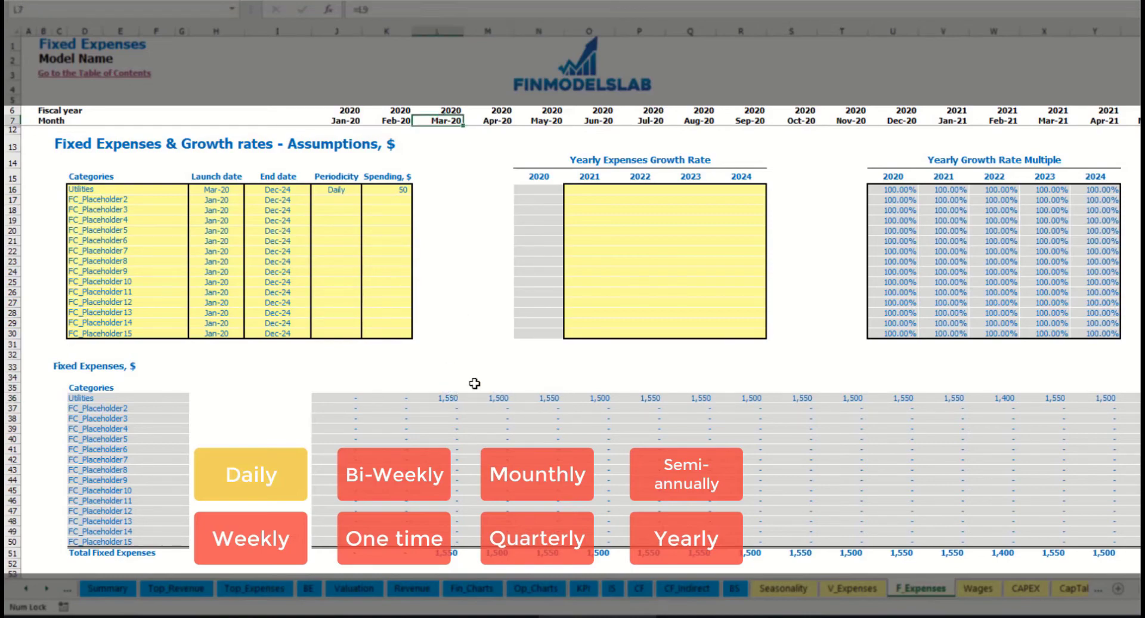
pyautogui.click(451, 398)
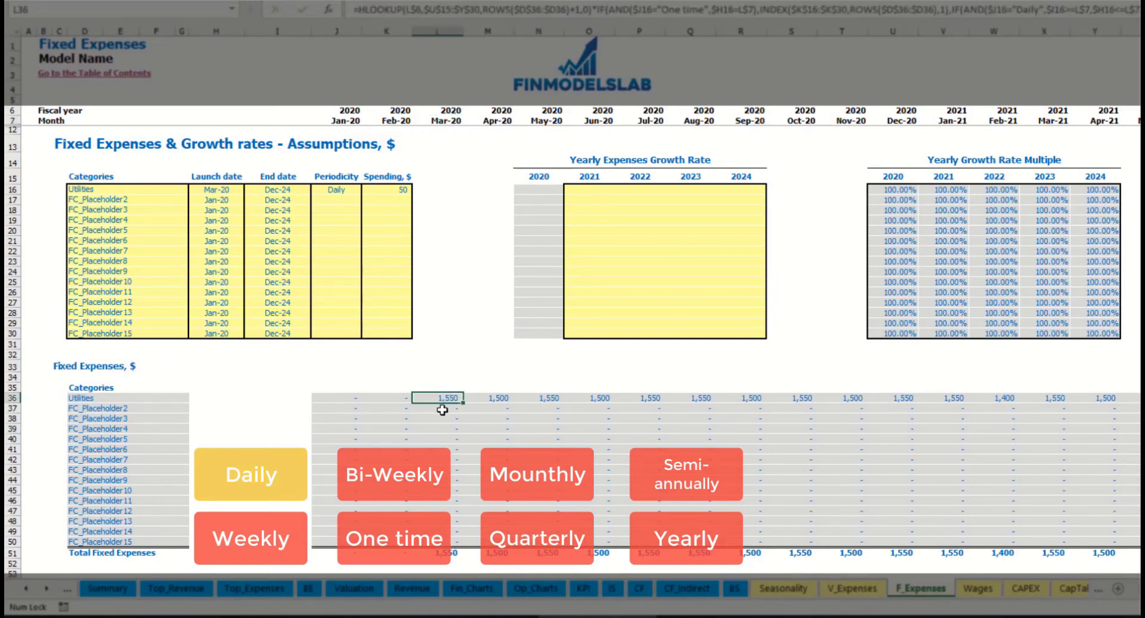
pyautogui.click(503, 399)
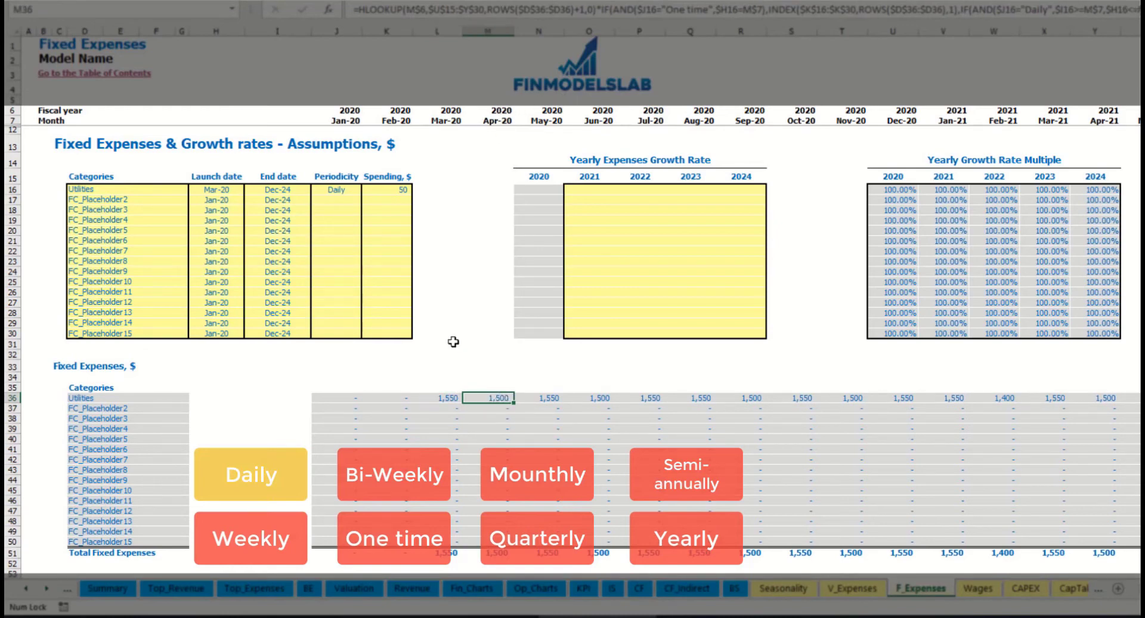
# Set the Utilities yearly expense growth rate to 5% for 2021 and copy it to 2022 through 2024.
pyautogui.click(597, 192)
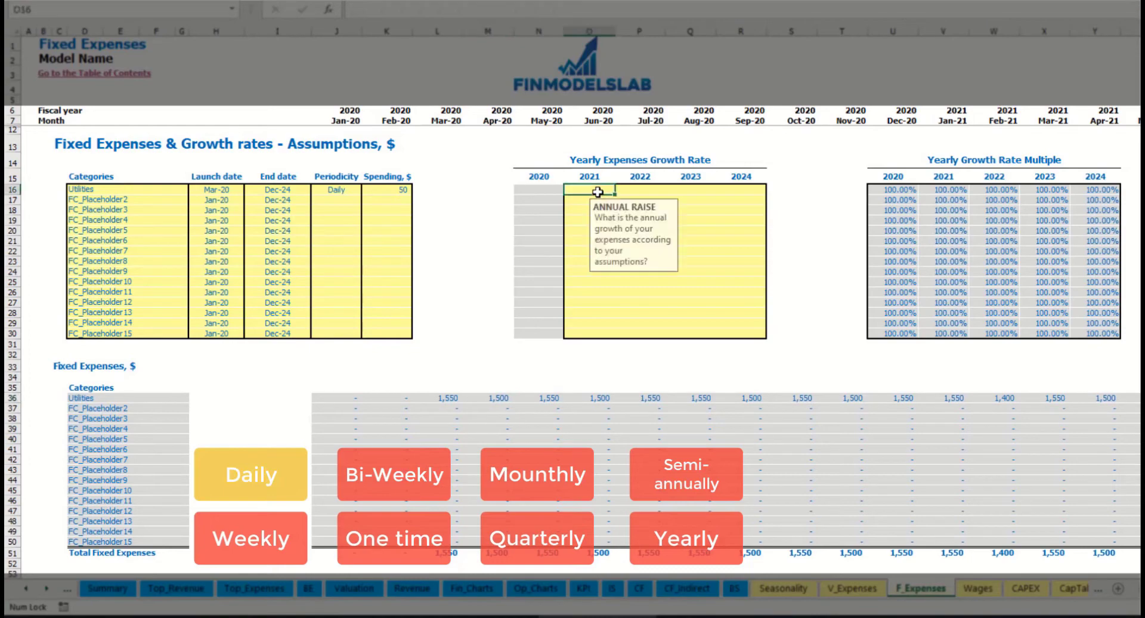
pyautogui.write('5%')
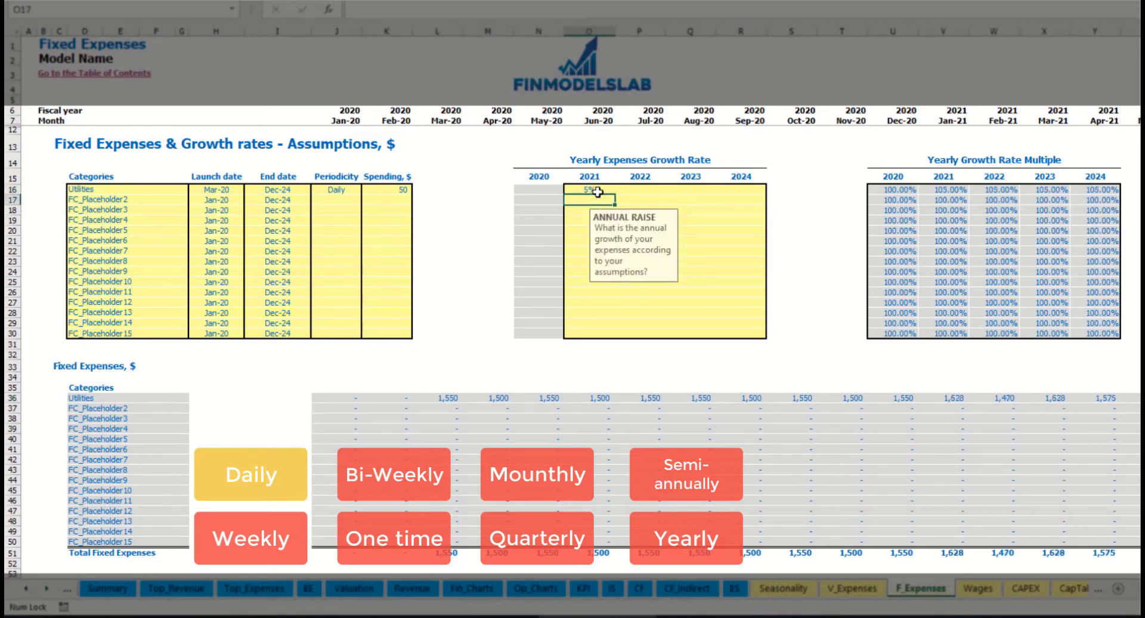
pyautogui.hotkey('ctrl', 'Return')
pyautogui.hotkey('ctrl', 'c')
pyautogui.press('Right')
pyautogui.hotkey('shift', 'Right')
pyautogui.hotkey('shift', 'Right')
pyautogui.hotkey('ctrl', 'v')
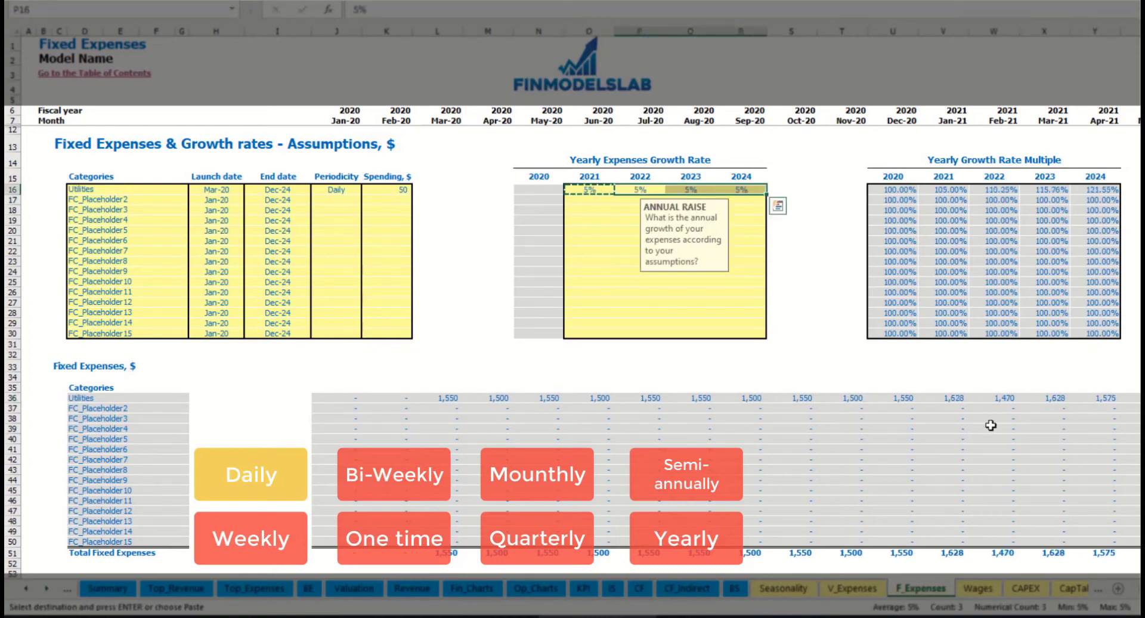
# Name the second fixed expense Advertising, with launch date Mar-20 and end date Aug-24.
pyautogui.moveTo(595, 190); pyautogui.dragTo(732, 190)
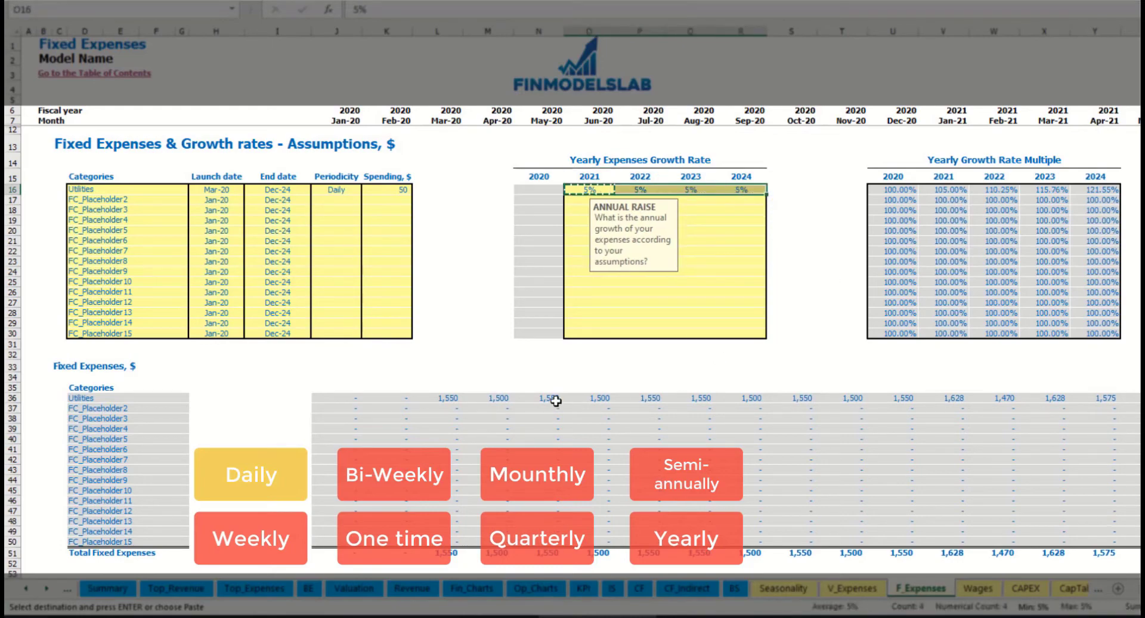
pyautogui.hscroll(10, 572, 293)
pyautogui.click(138, 197)
pyautogui.write('Advertising')
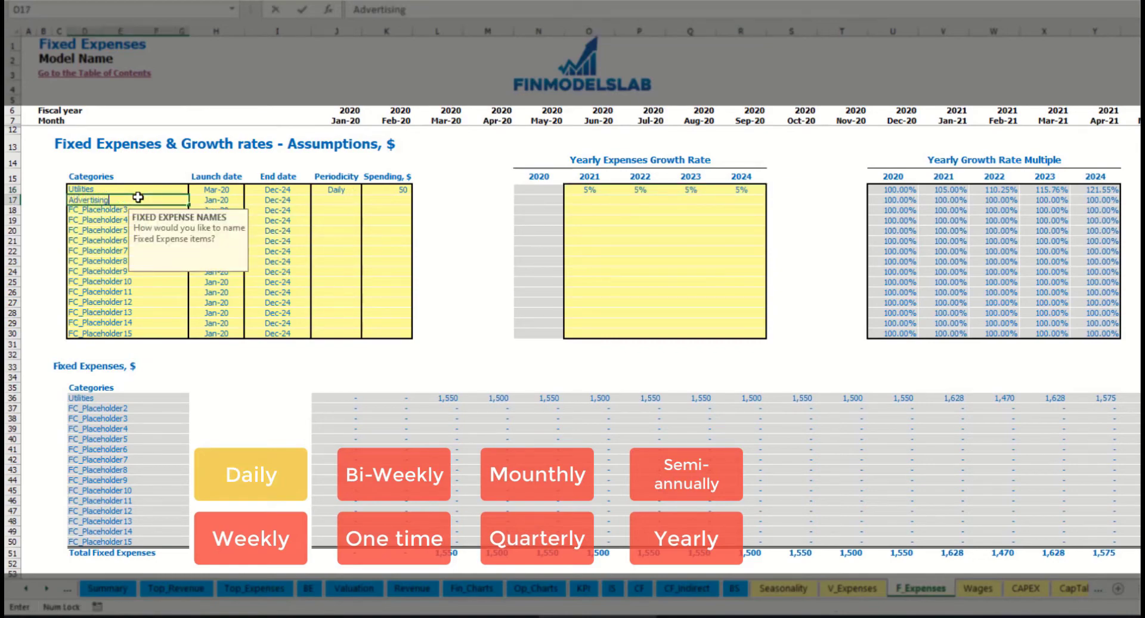
pyautogui.click(214, 201)
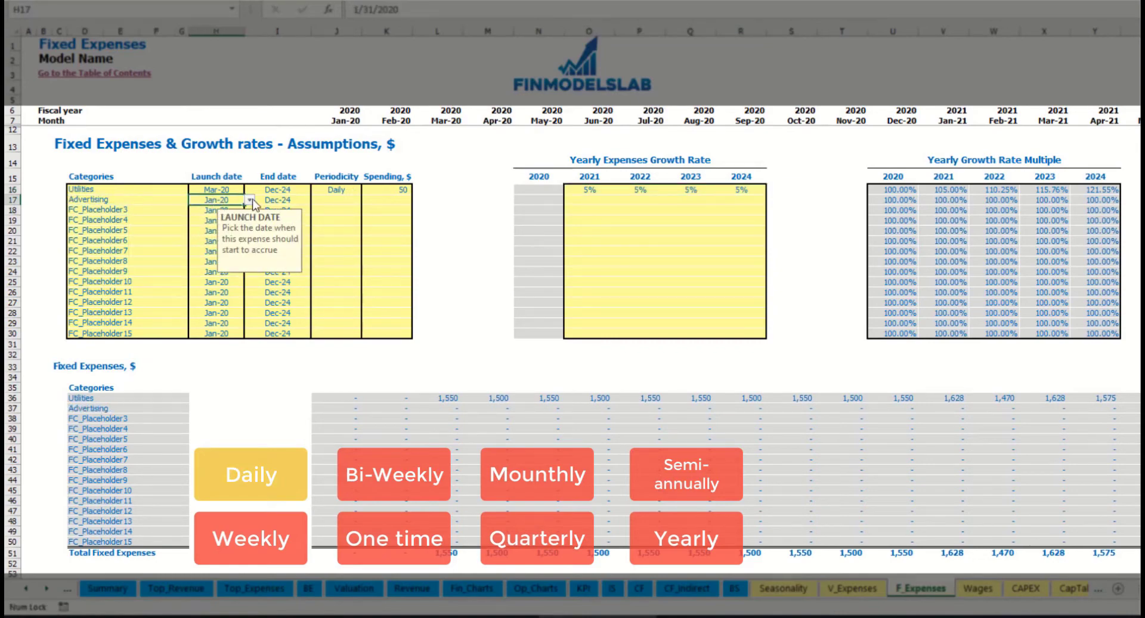
pyautogui.click(251, 202)
pyautogui.click(222, 231)
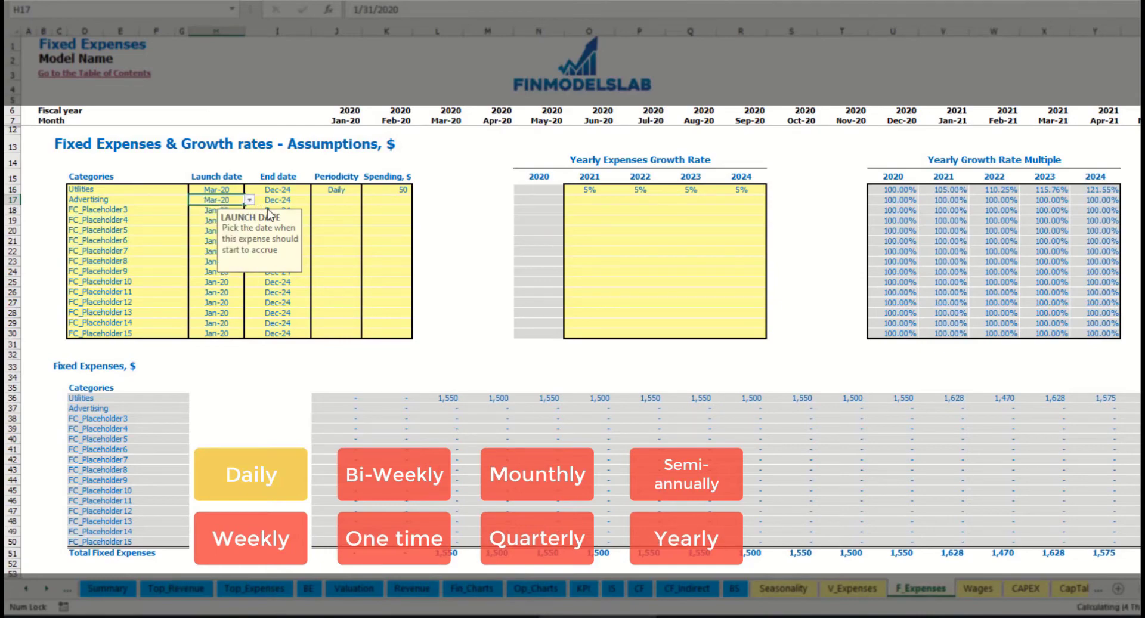
pyautogui.click(292, 201)
pyautogui.click(316, 200)
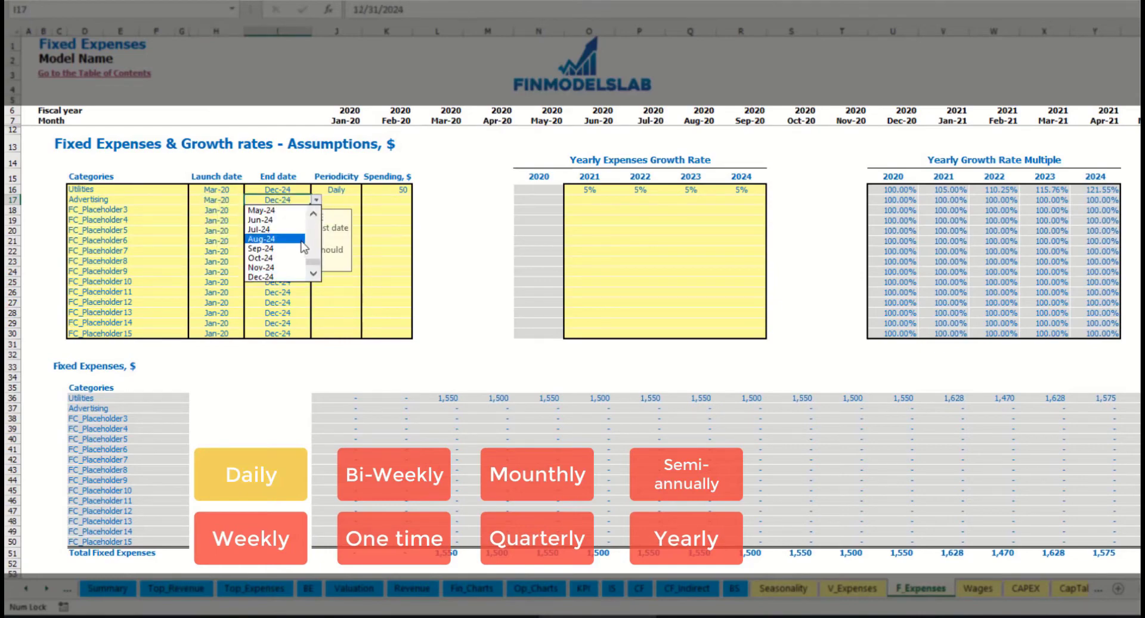
pyautogui.click(286, 239)
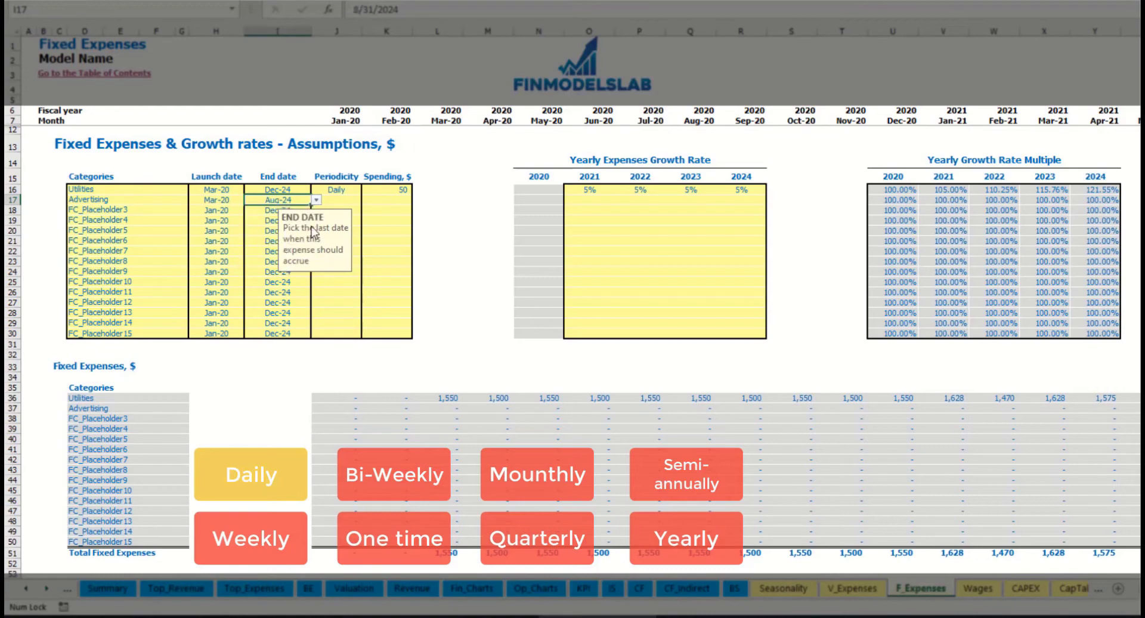
# Set the Advertising expense to Weekly periodicity with a spending amount of 100.
pyautogui.click(336, 199)
pyautogui.click(366, 200)
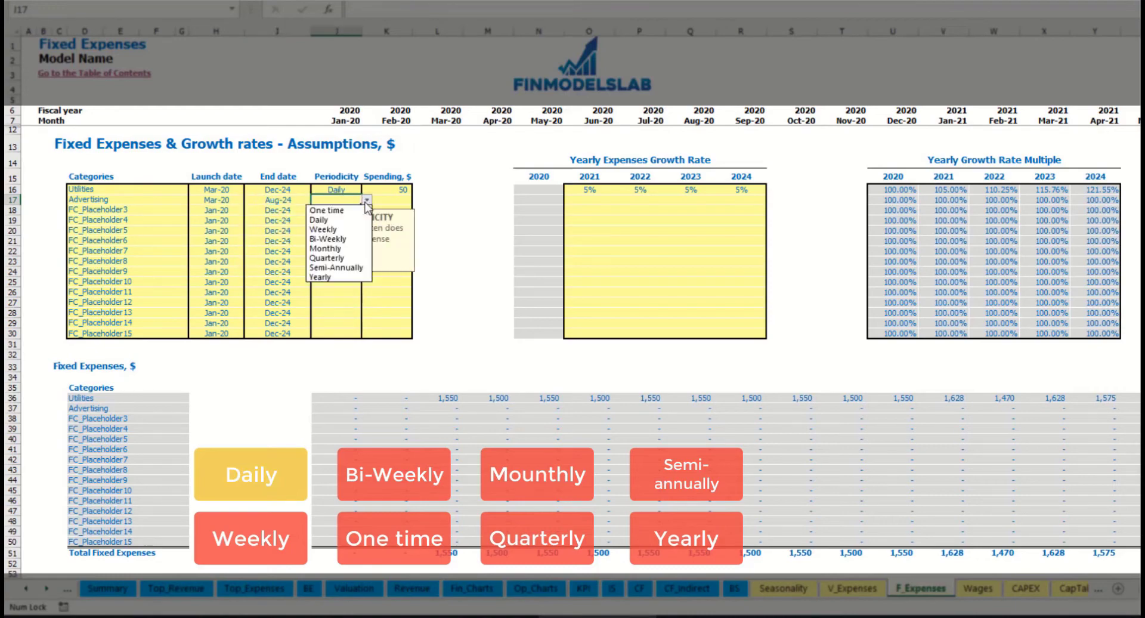
pyautogui.click(345, 229)
pyautogui.click(383, 202)
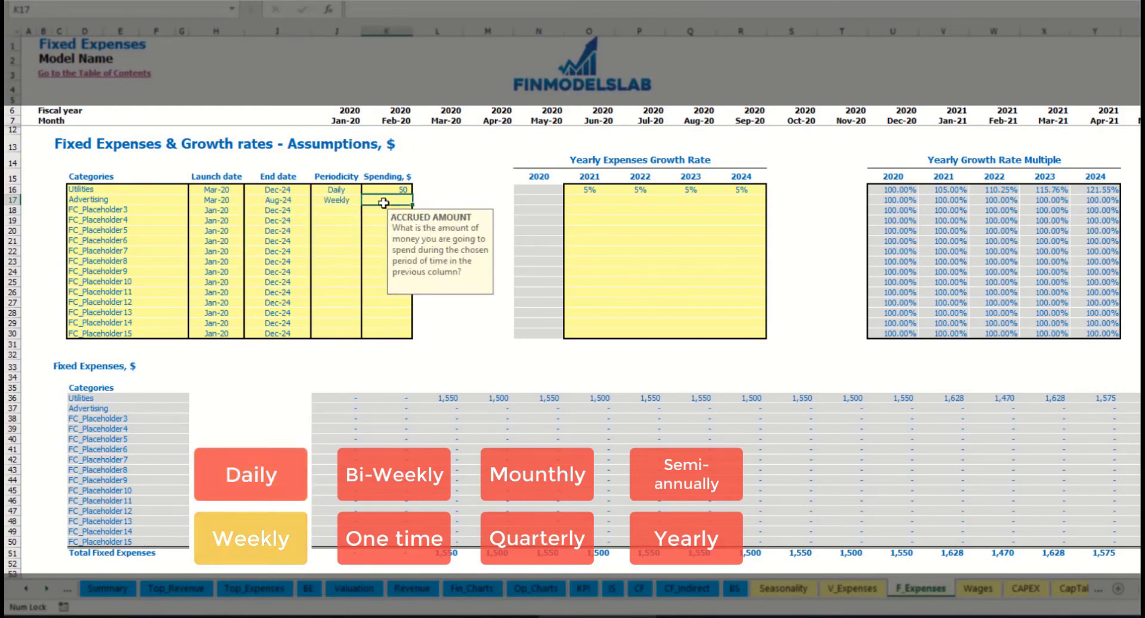
pyautogui.write('100')
pyautogui.press('Return')
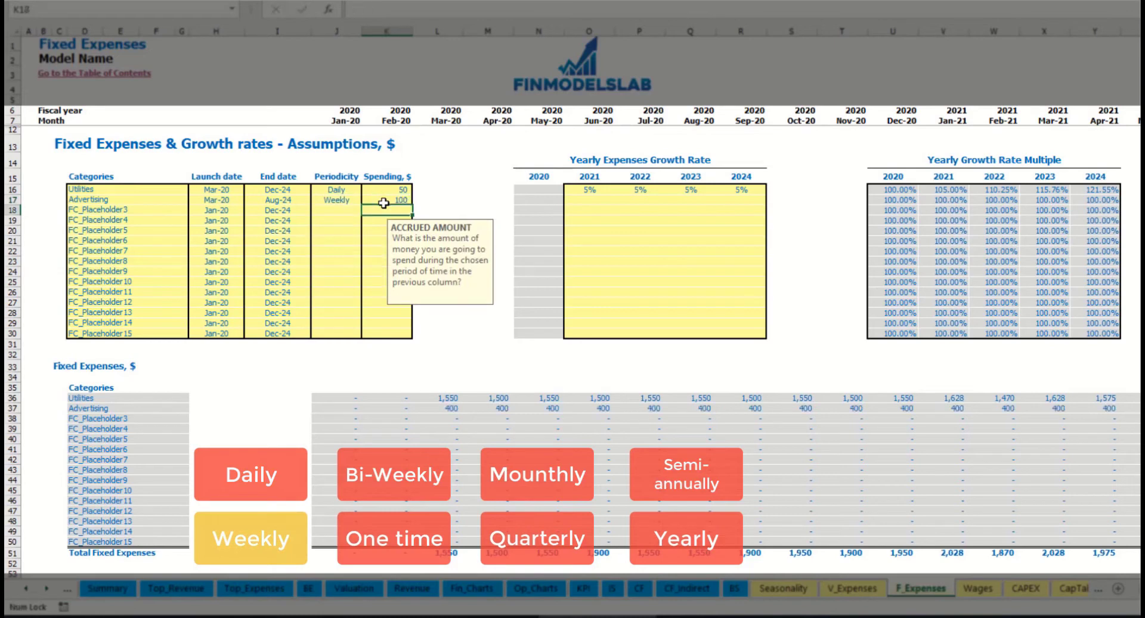
# Check the monthly Advertising amounts in the Fixed Expenses table from Mar-20 towards the Aug-24 end date.
pyautogui.click(455, 409)
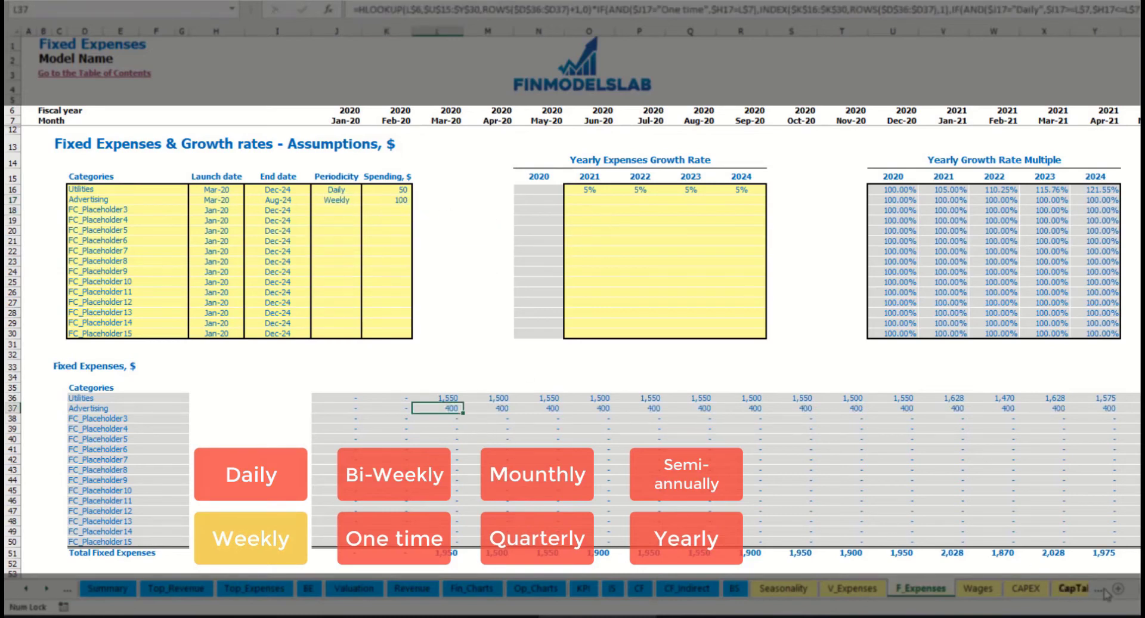
pyautogui.hscroll(10, 572, 298)
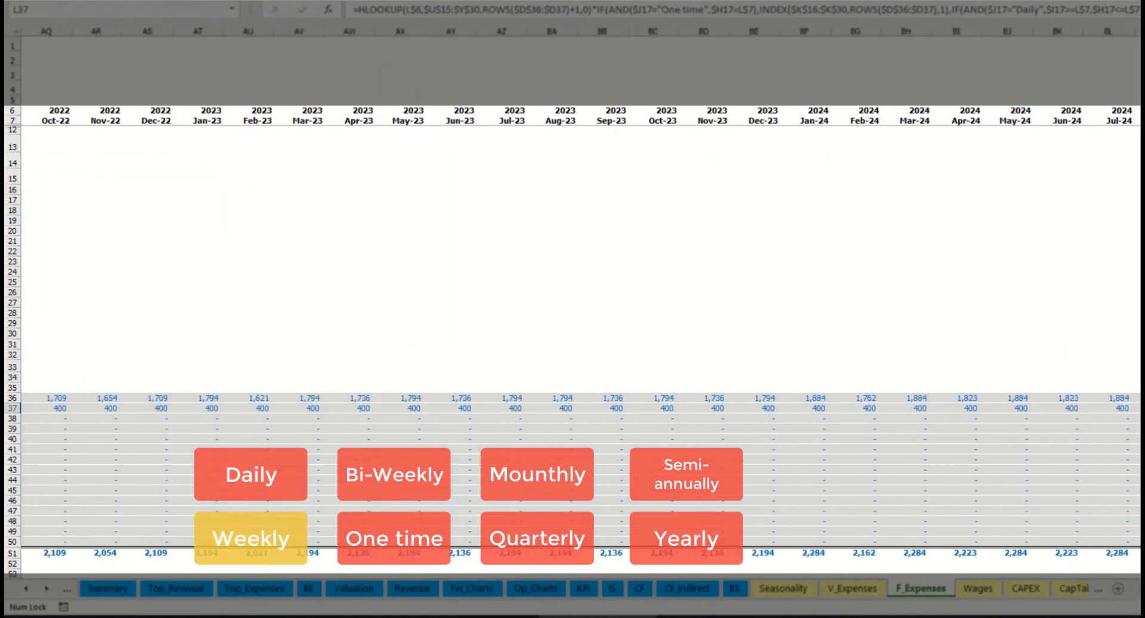
pyautogui.click(1136, 408)
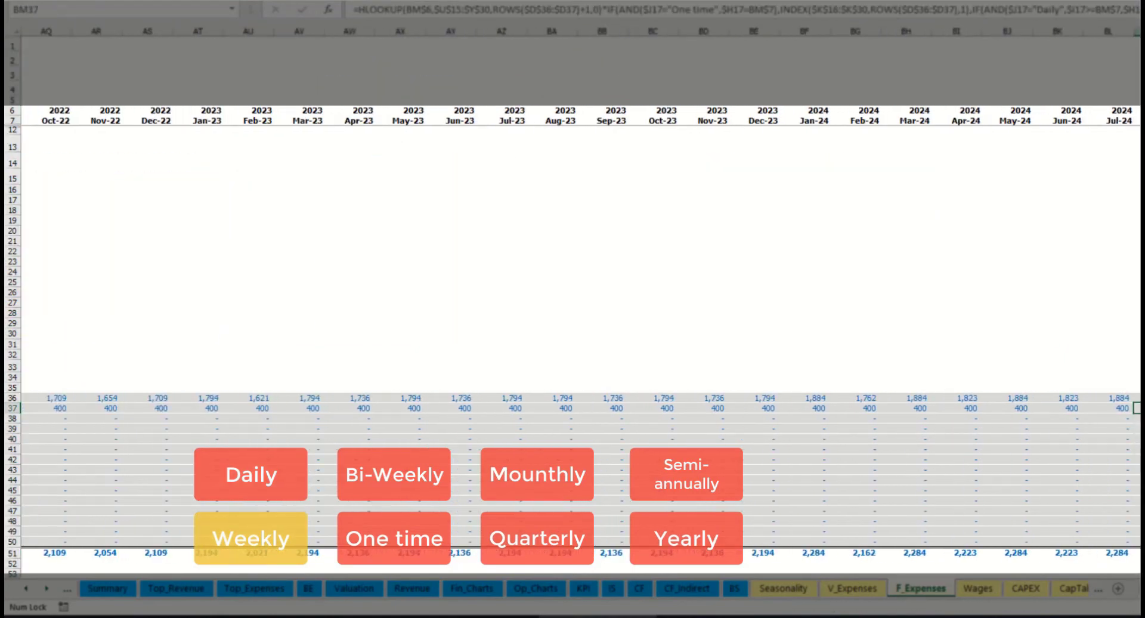
pyautogui.hscroll(-10, 572, 298)
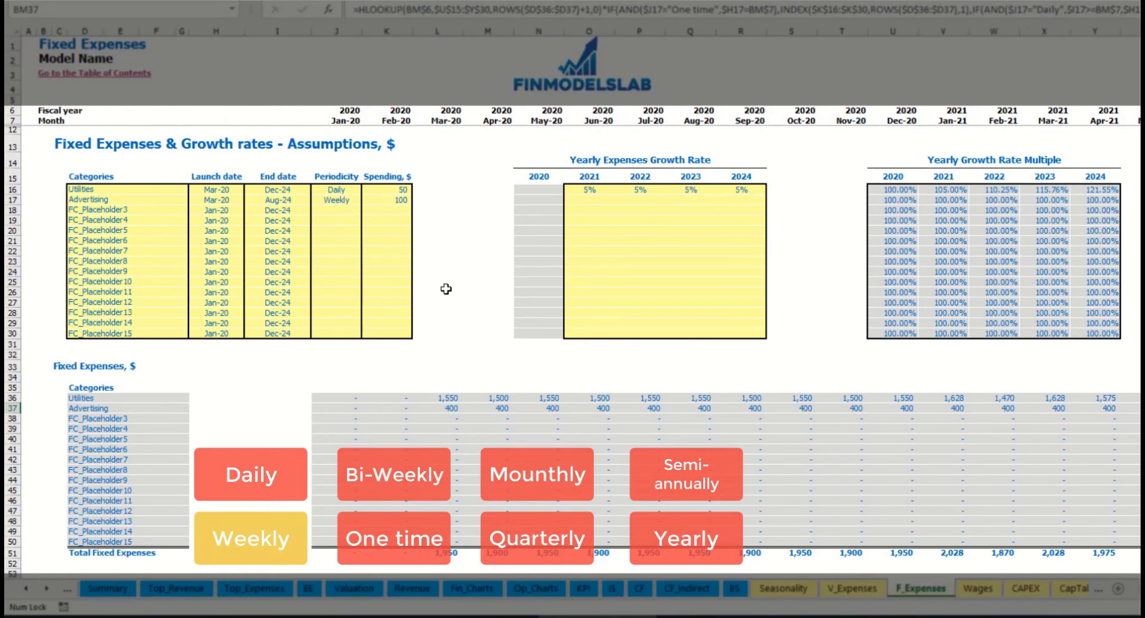
# Change the Advertising expense to Bi-Weekly periodicity with a spending amount of 500.
pyautogui.click(342, 201)
pyautogui.click(366, 199)
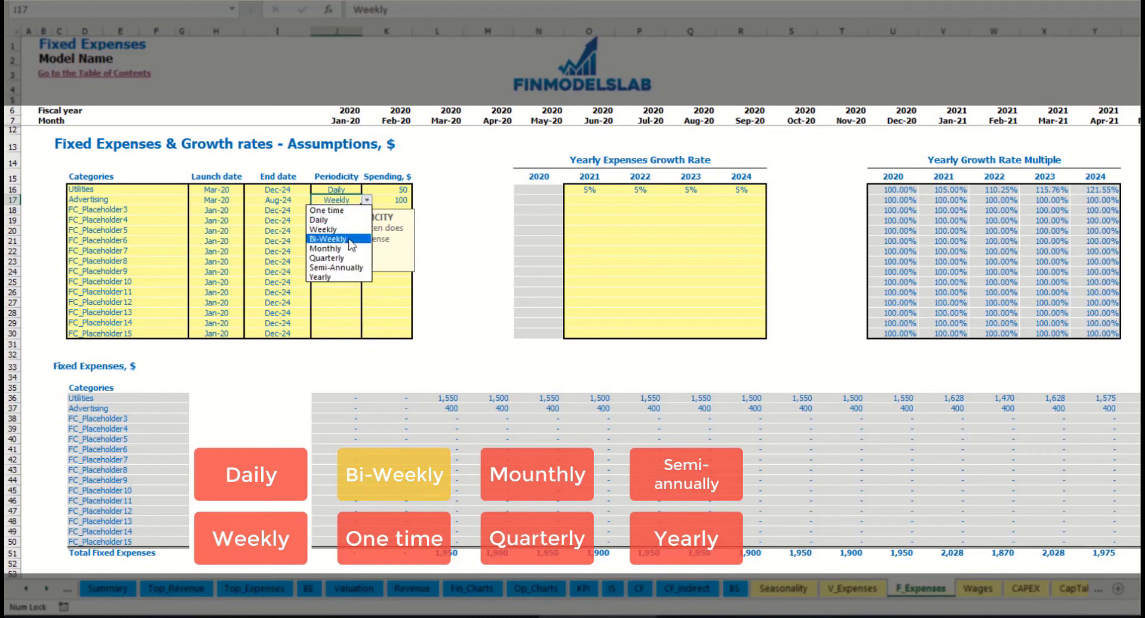
pyautogui.click(346, 239)
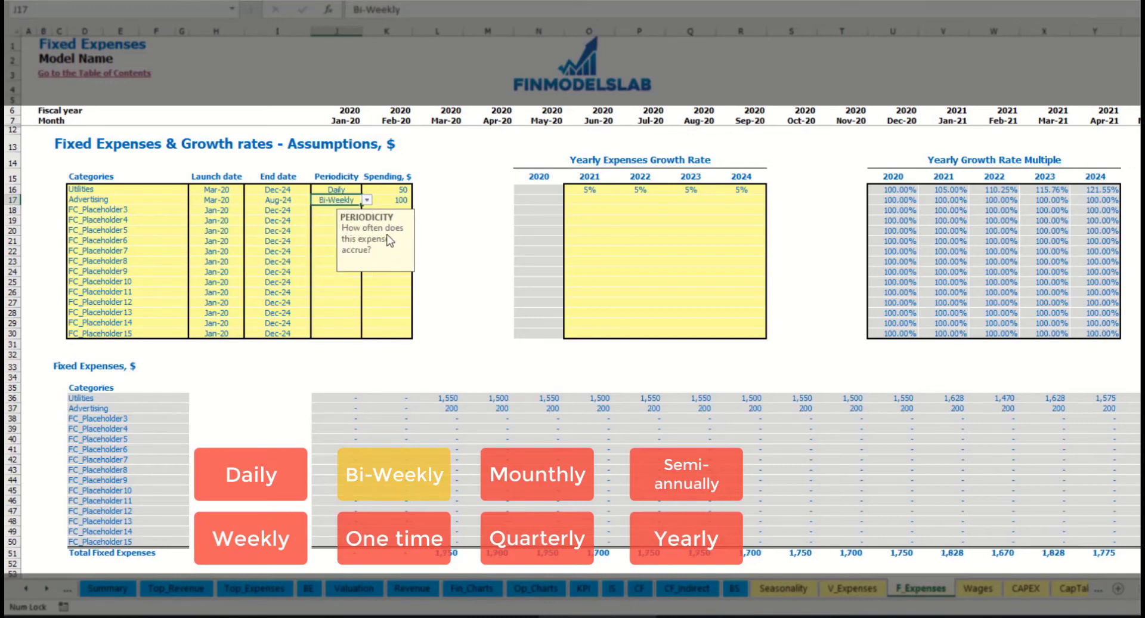
pyautogui.click(384, 201)
pyautogui.write('500')
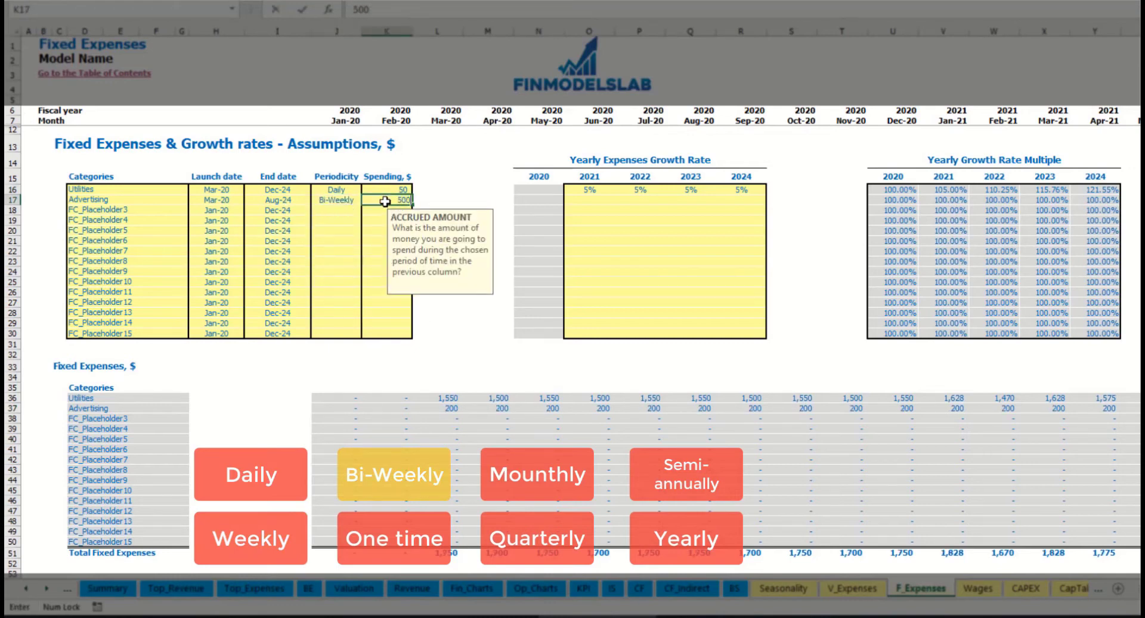
pyautogui.press('Return')
# Move the Advertising launch date to Jul-20.
pyautogui.click(236, 189)
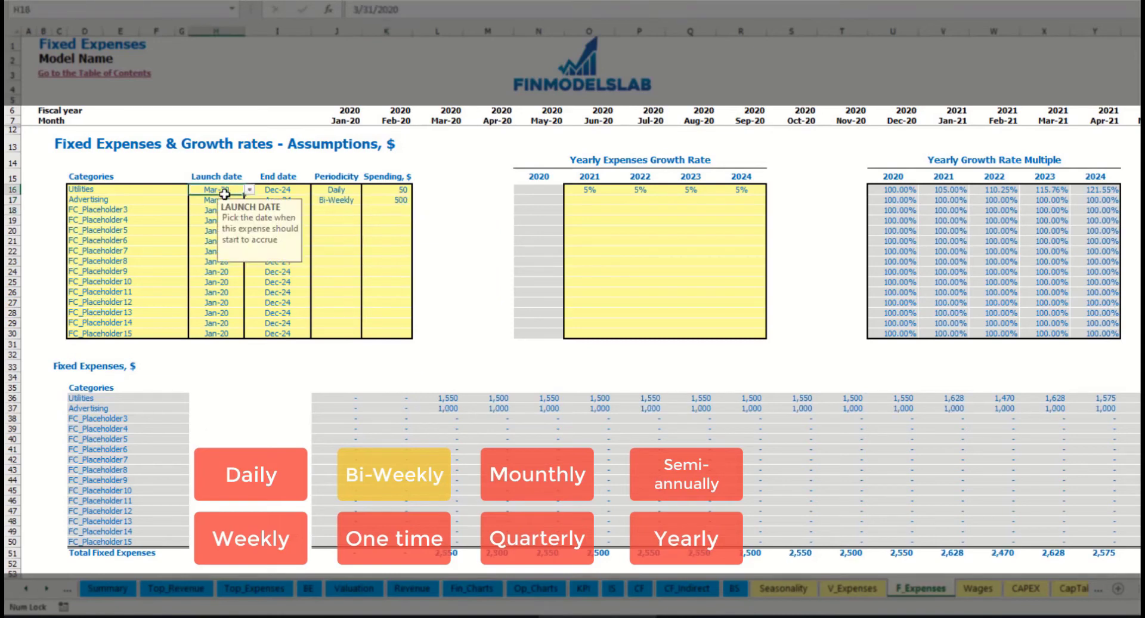
pyautogui.click(237, 201)
pyautogui.press('Right')
pyautogui.click(236, 201)
pyautogui.click(249, 200)
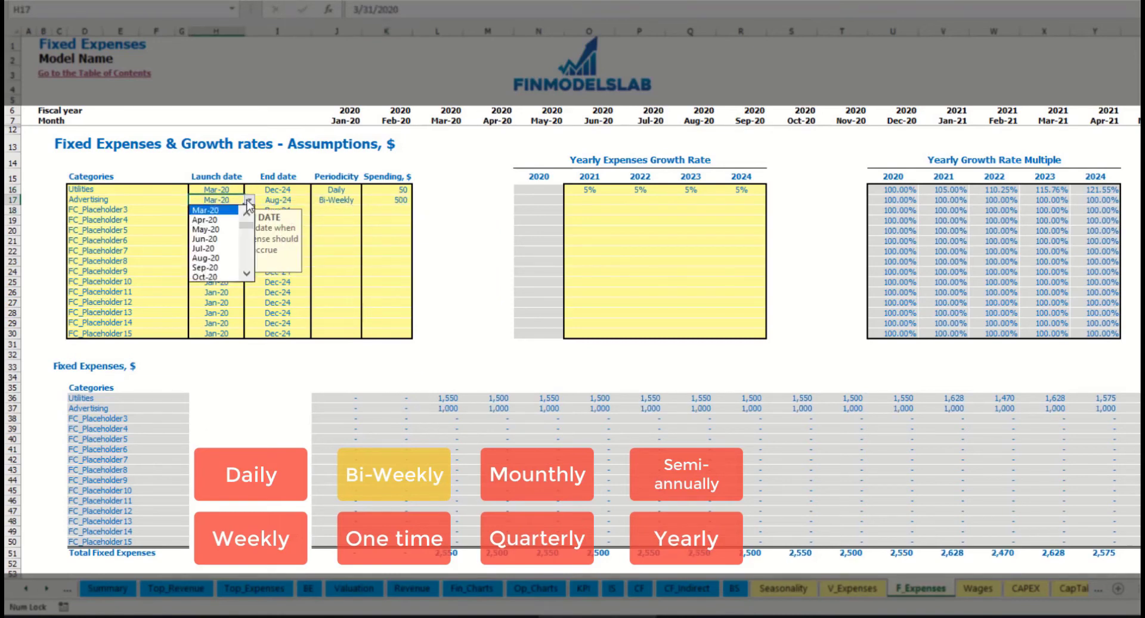
pyautogui.click(227, 251)
# Examine the monthly Advertising amounts in the Fixed Expenses table from Jul-20 onward.
pyautogui.click(651, 409)
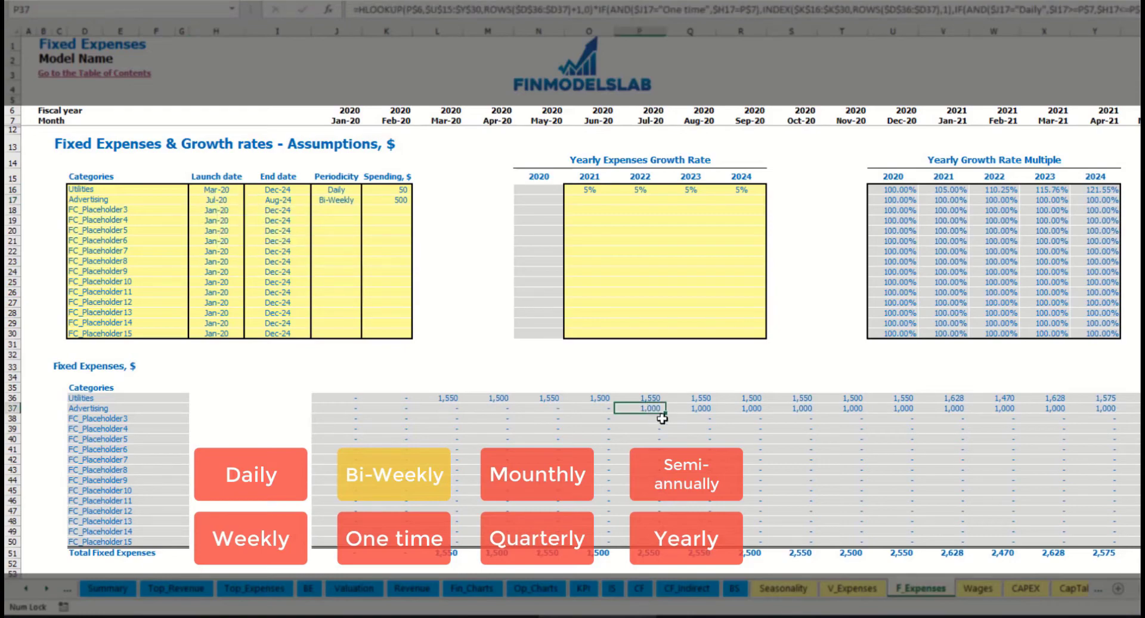
pyautogui.press('Right')
pyautogui.press('Right')
pyautogui.press('Right')
pyautogui.press('Right')
pyautogui.press('Right')
pyautogui.press('Right')
pyautogui.press('Right')
pyautogui.press('Right')
pyautogui.press('Right')
pyautogui.press('Right')
pyautogui.press('Right')
pyautogui.press('Right')
pyautogui.press('Right')
pyautogui.press('Right')
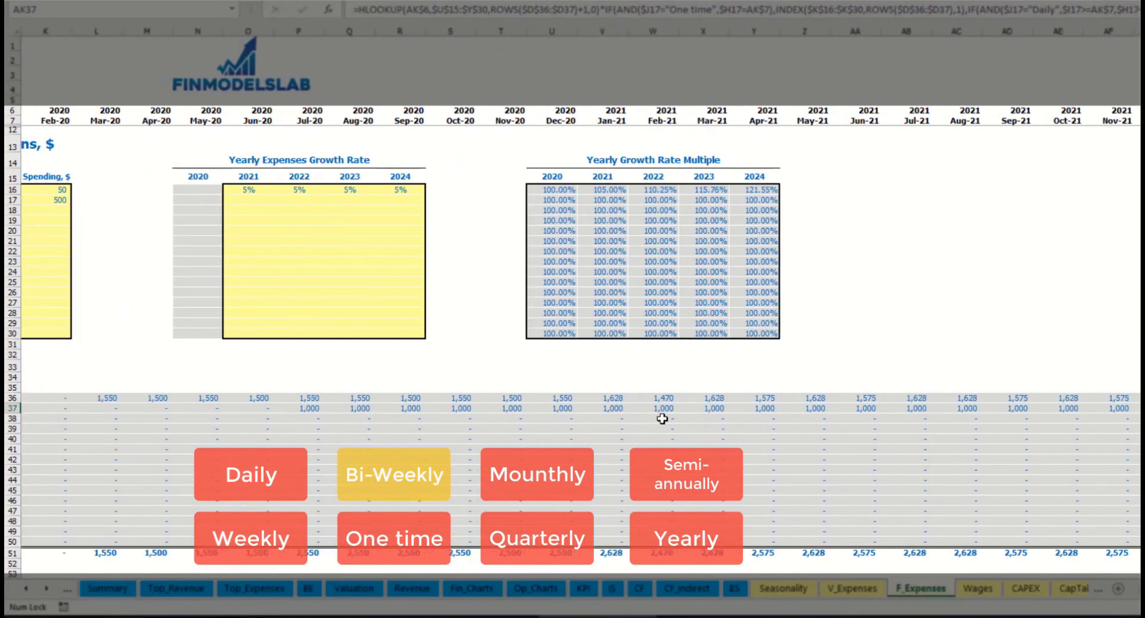
pyautogui.hotkey('ctrl', 'Left')
pyautogui.hotkey('ctrl', 'Left')
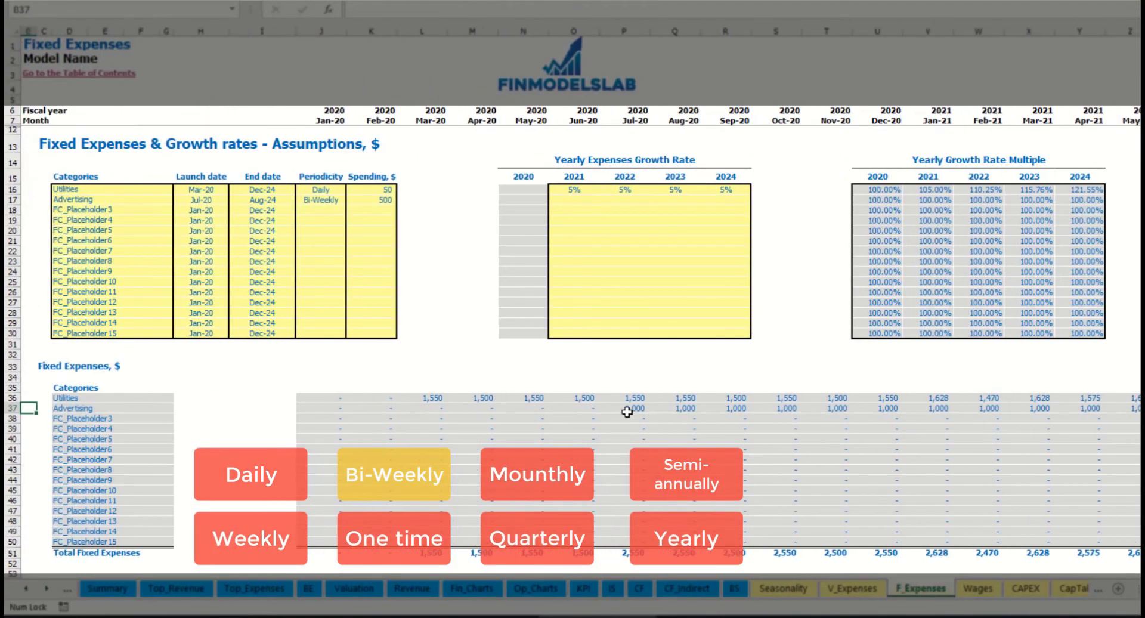
pyautogui.click(628, 411)
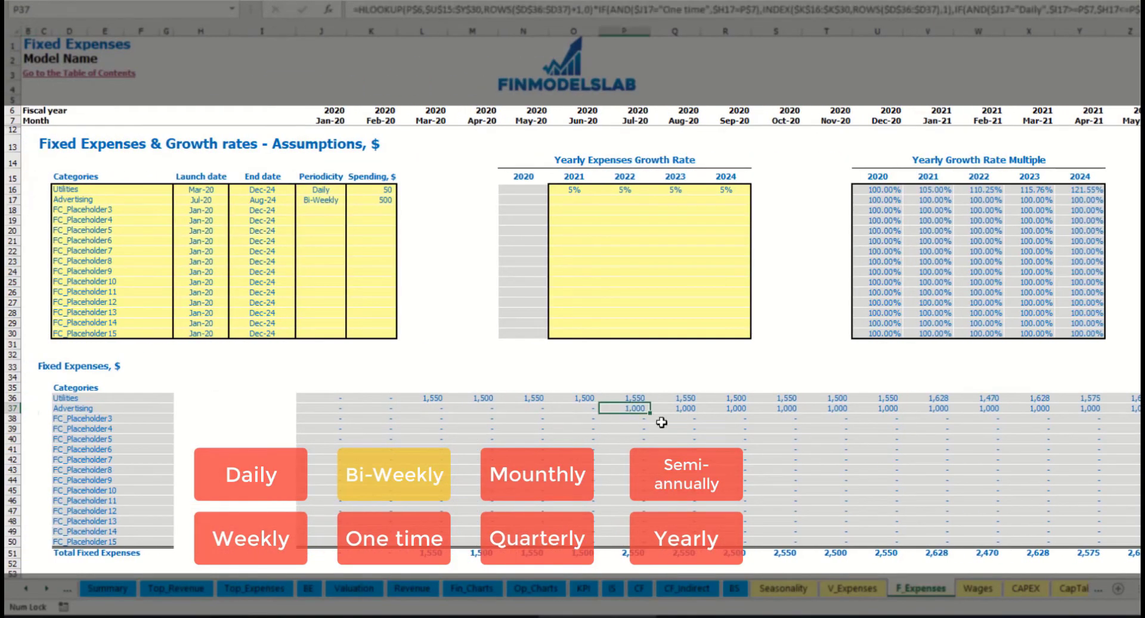
# Set the Advertising yearly expense growth rate to 3% for 2021 and copy it to 2022 through 2024.
pyautogui.click(573, 204)
pyautogui.write('3%')
pyautogui.hotkey('ctrl', 'Return')
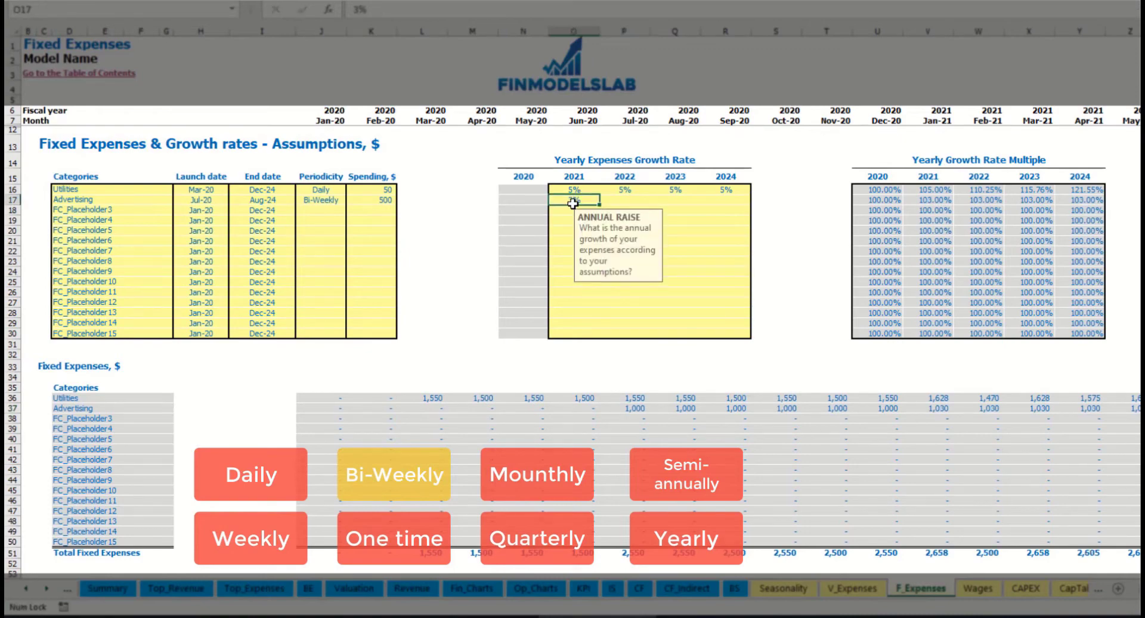
pyautogui.hotkey('ctrl', 'c')
pyautogui.press('Right')
pyautogui.hotkey('shift', 'Right')
pyautogui.hotkey('shift', 'Right')
pyautogui.hotkey('ctrl', 'v')
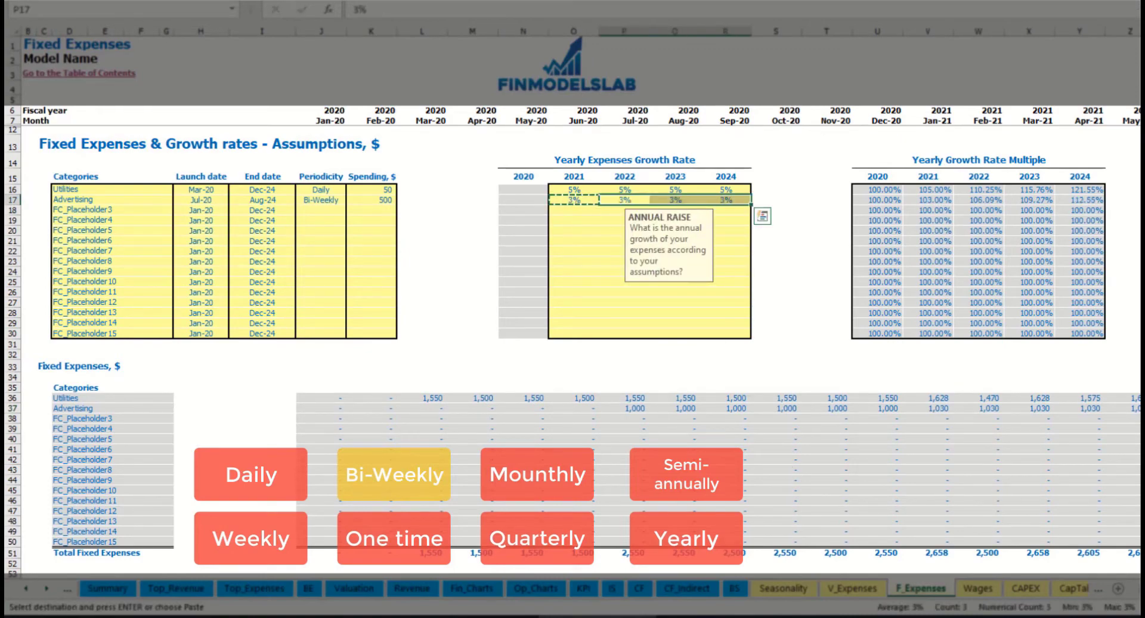
# Examine how the Advertising growth rate changes its monthly amounts from Jan-21 through 2024, and check its end date.
pyautogui.click(1118, 407)
pyautogui.click(1074, 407)
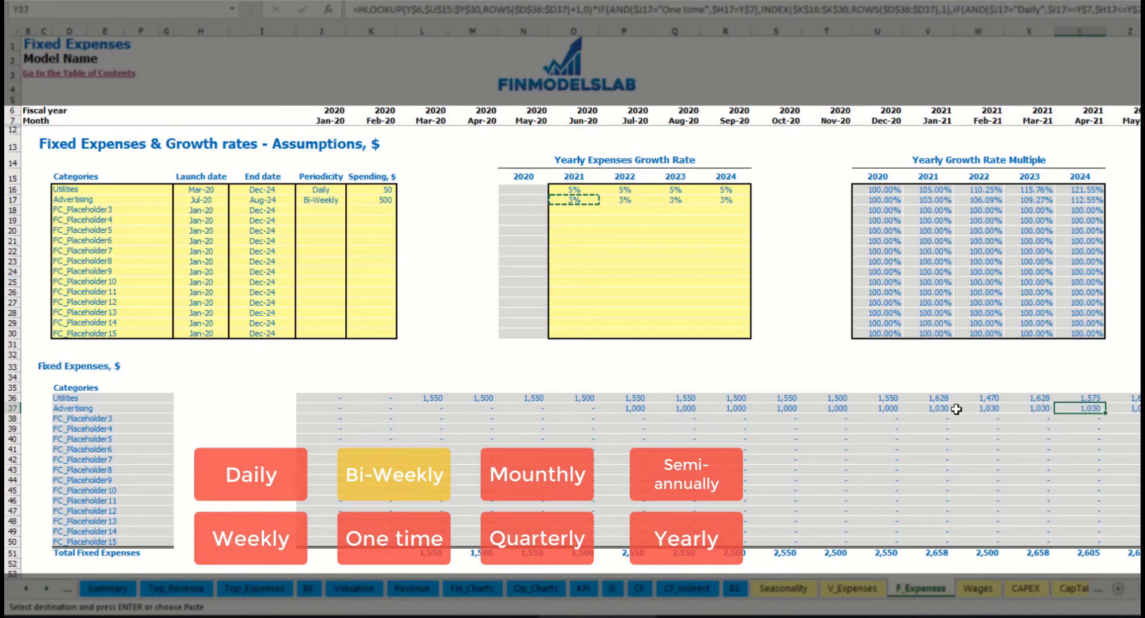
pyautogui.click(954, 408)
pyautogui.click(927, 405)
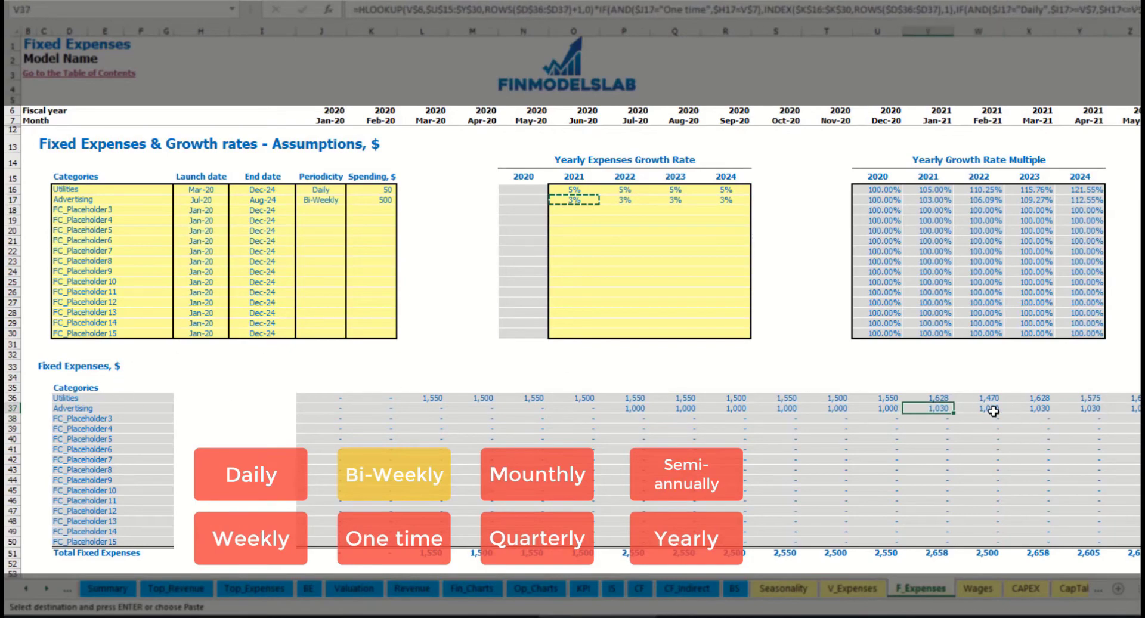
pyautogui.hscroll(10, 573, 293)
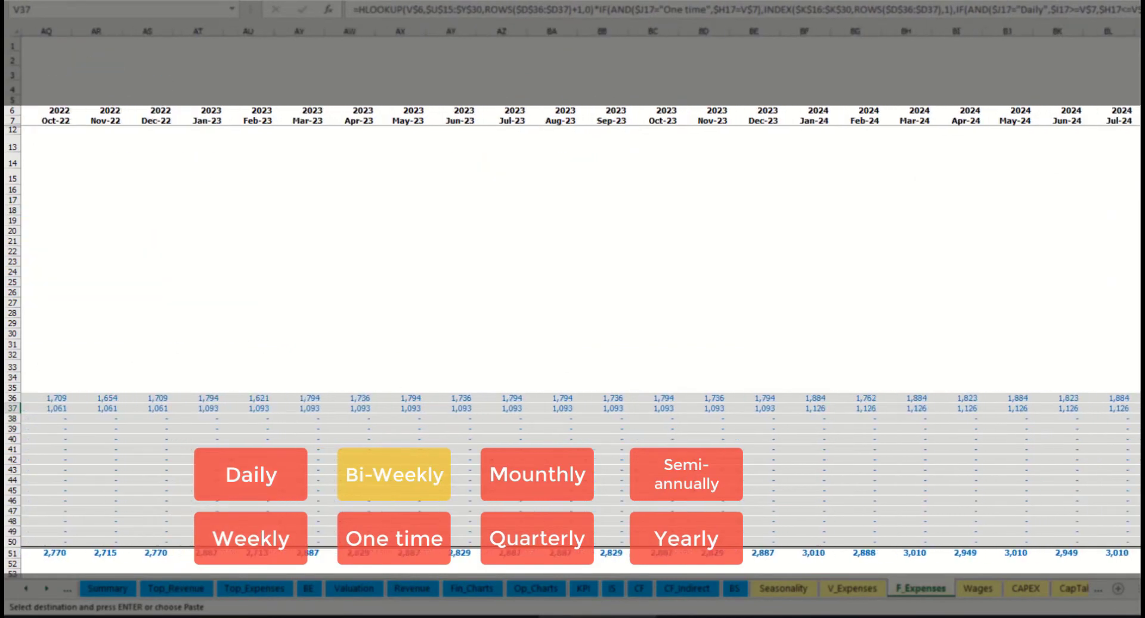
pyautogui.click(1136, 31)
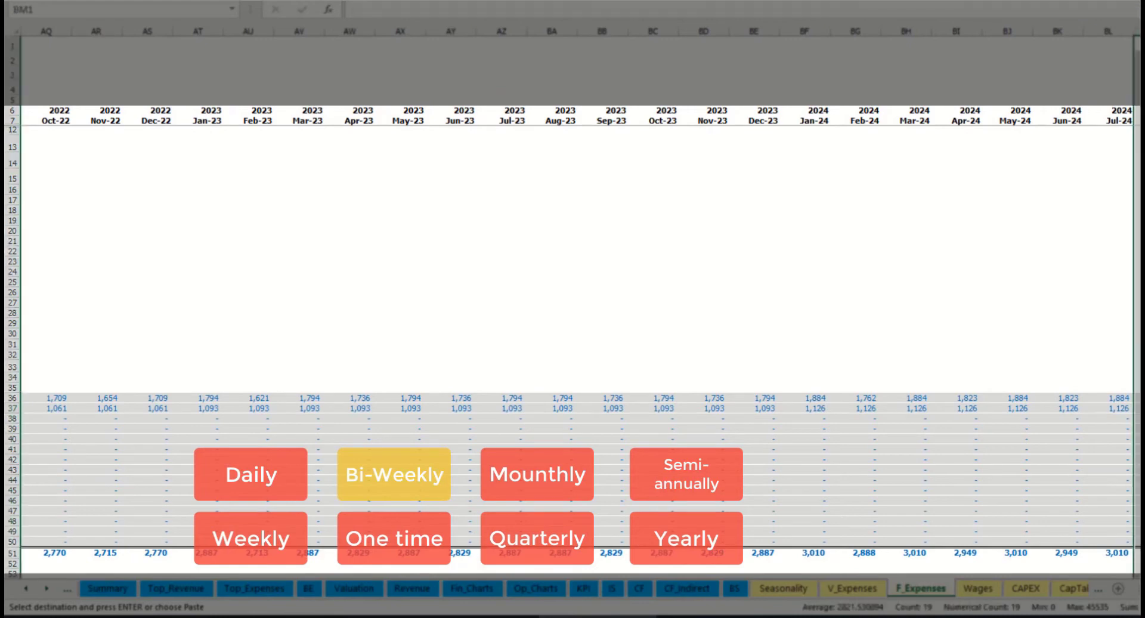
pyautogui.hscroll(-10, 1064, 560)
pyautogui.click(284, 201)
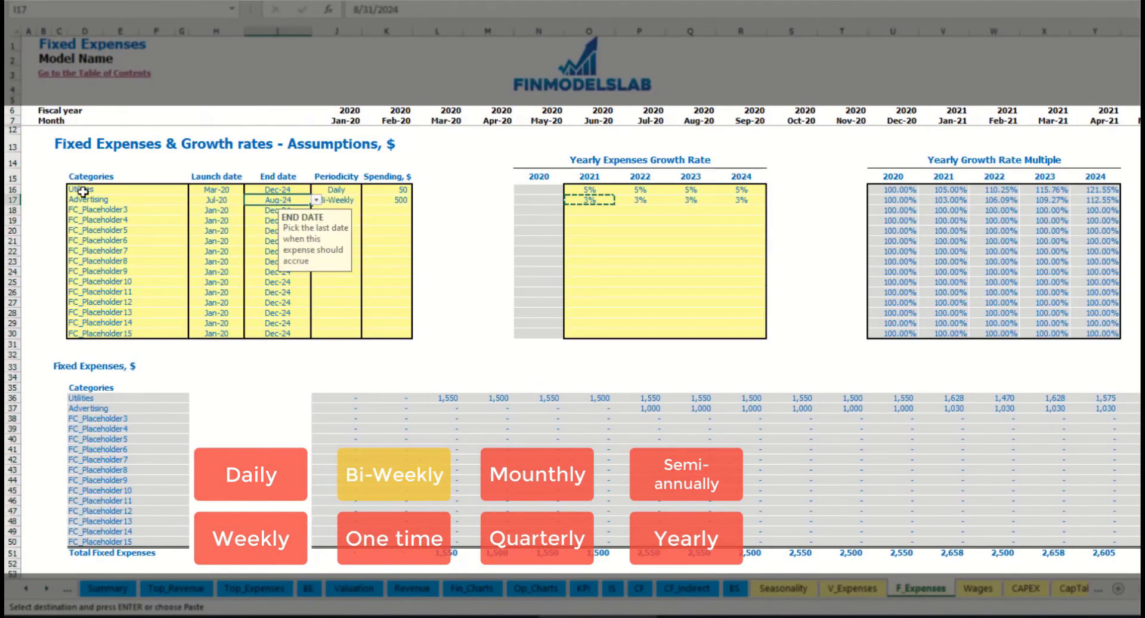
# Name the third fixed expense Office Setup and set its periodicity to One time.
pyautogui.click(104, 208)
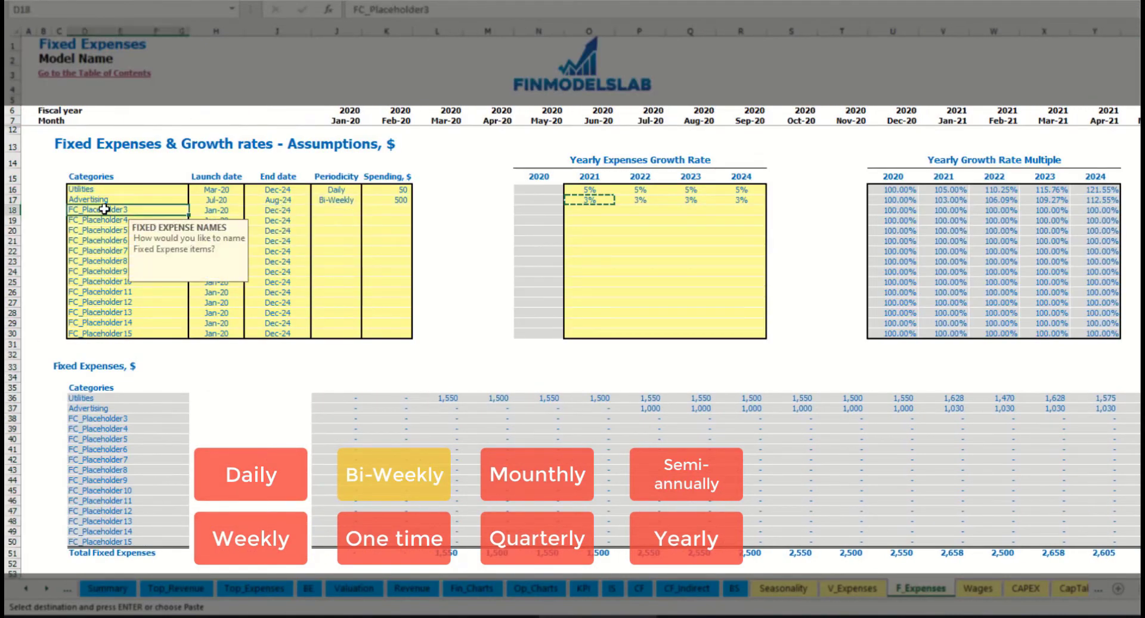
pyautogui.write('Setup')
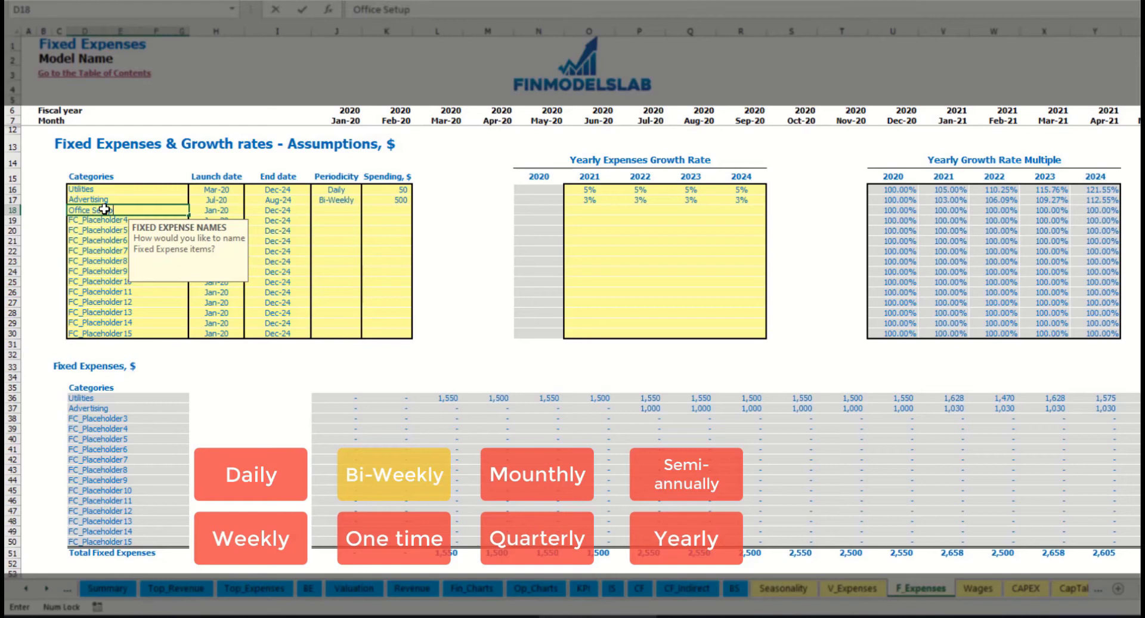
pyautogui.press('Return')
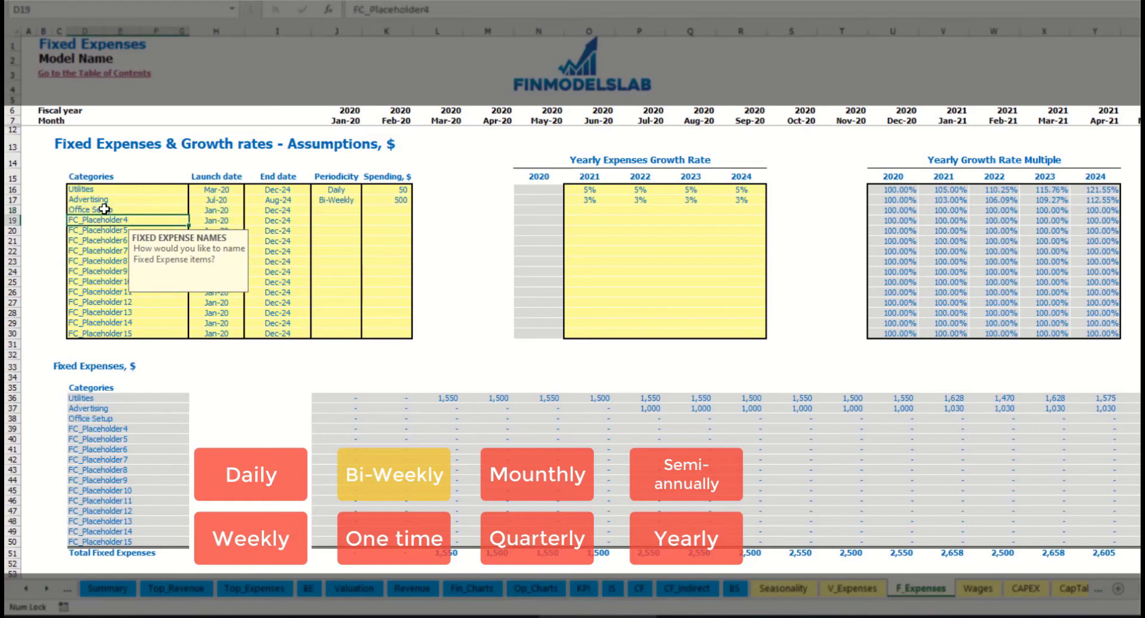
pyautogui.click(334, 211)
pyautogui.click(366, 211)
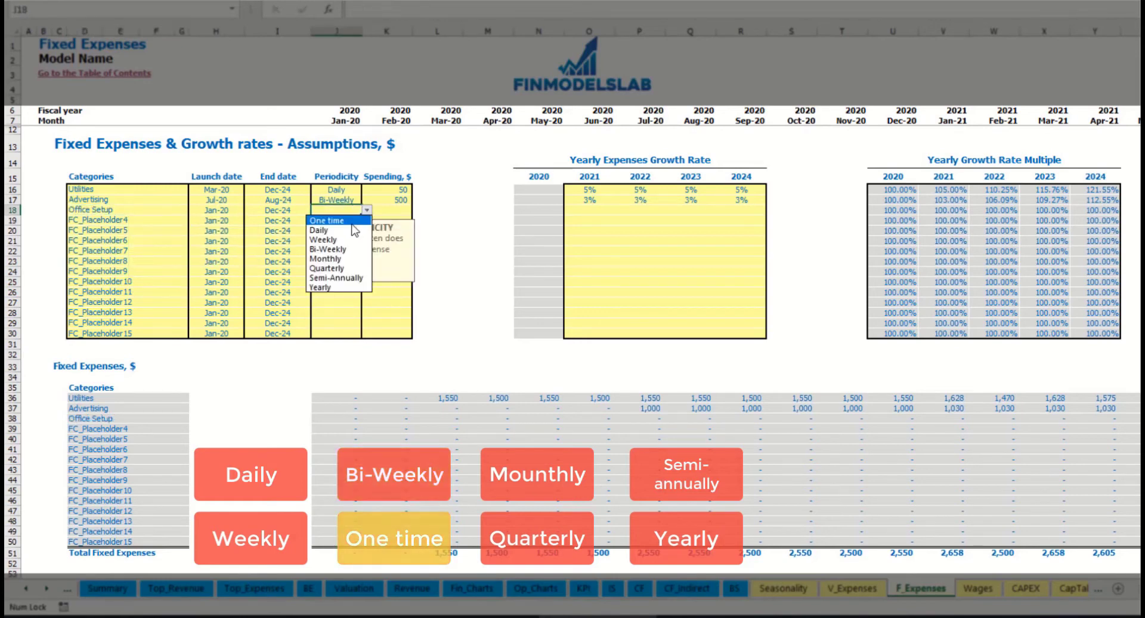
pyautogui.click(334, 250)
# Set the Office Setup launch date to Feb-20 and its spending to 5,000, checking the amount in the Fixed Expenses table.
pyautogui.click(239, 210)
pyautogui.click(250, 211)
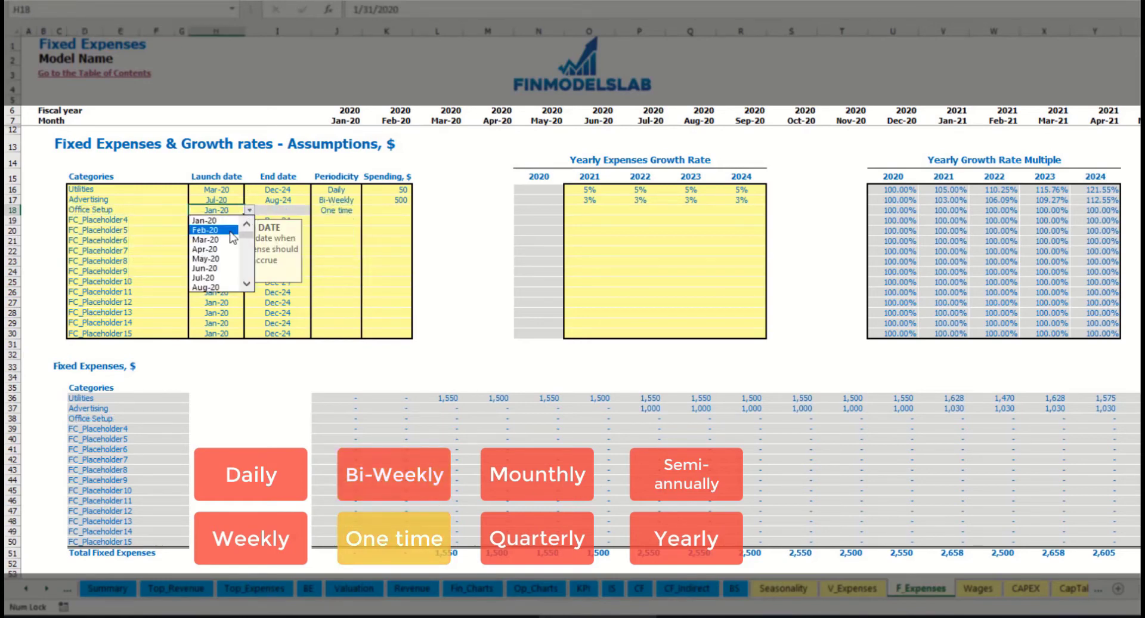
pyautogui.click(230, 231)
pyautogui.click(377, 210)
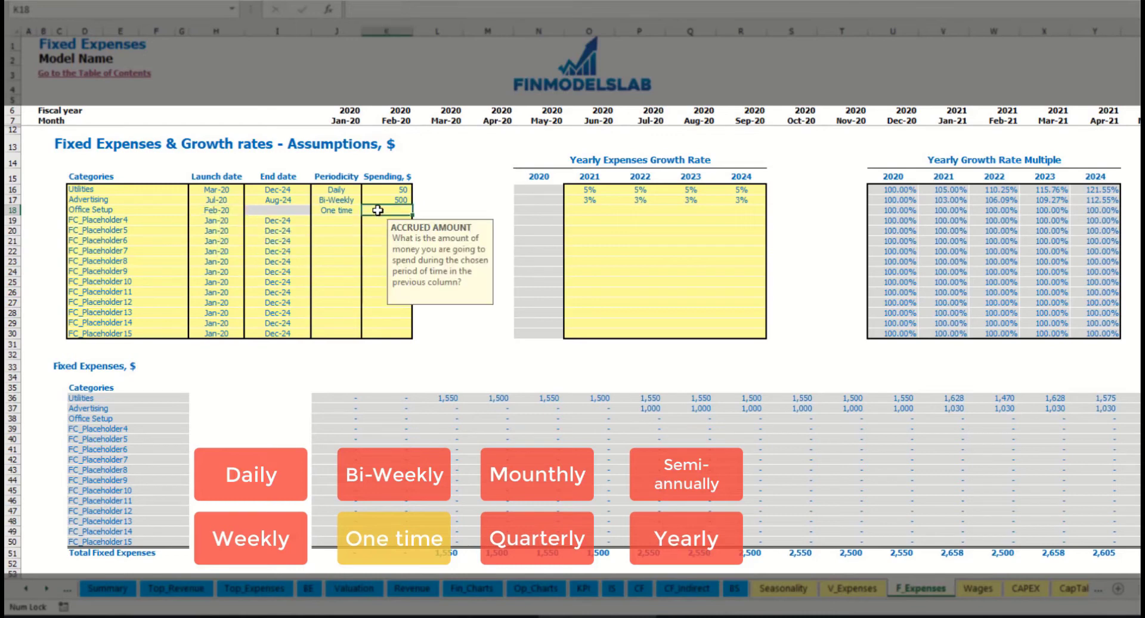
pyautogui.write('5,0')
pyautogui.write('000')
pyautogui.press('Return')
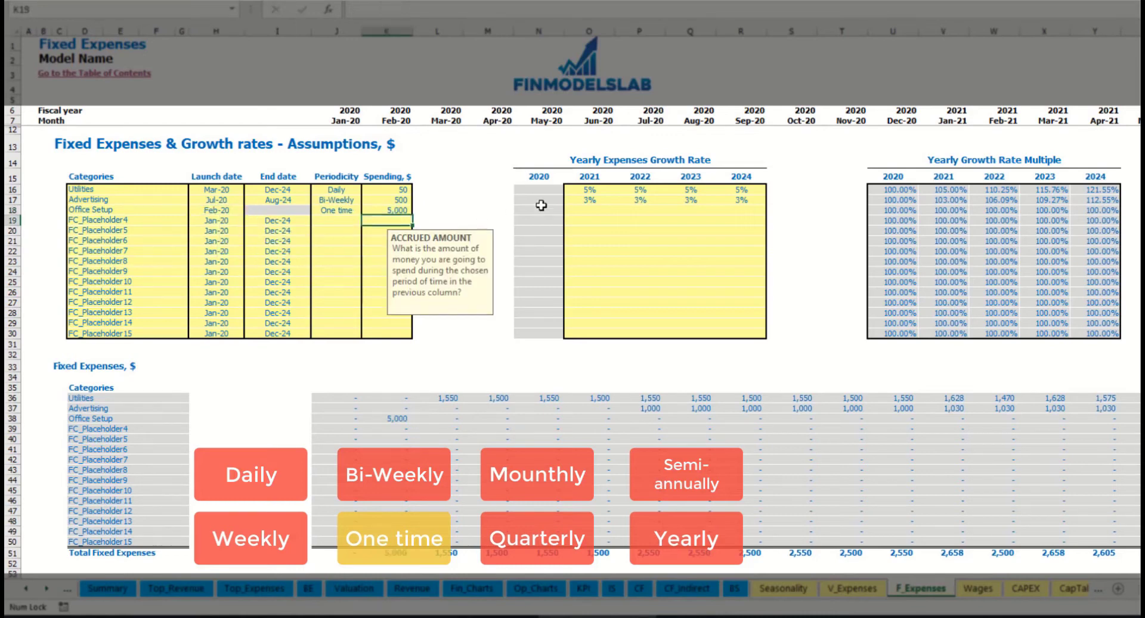
pyautogui.moveTo(589, 210); pyautogui.dragTo(742, 210)
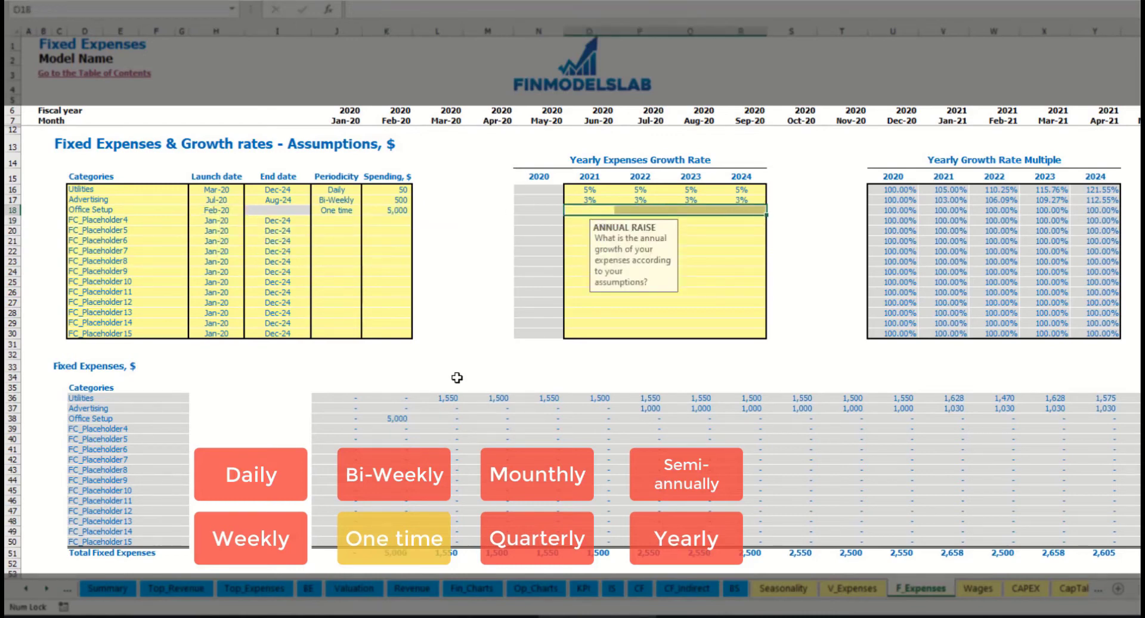
pyautogui.click(396, 418)
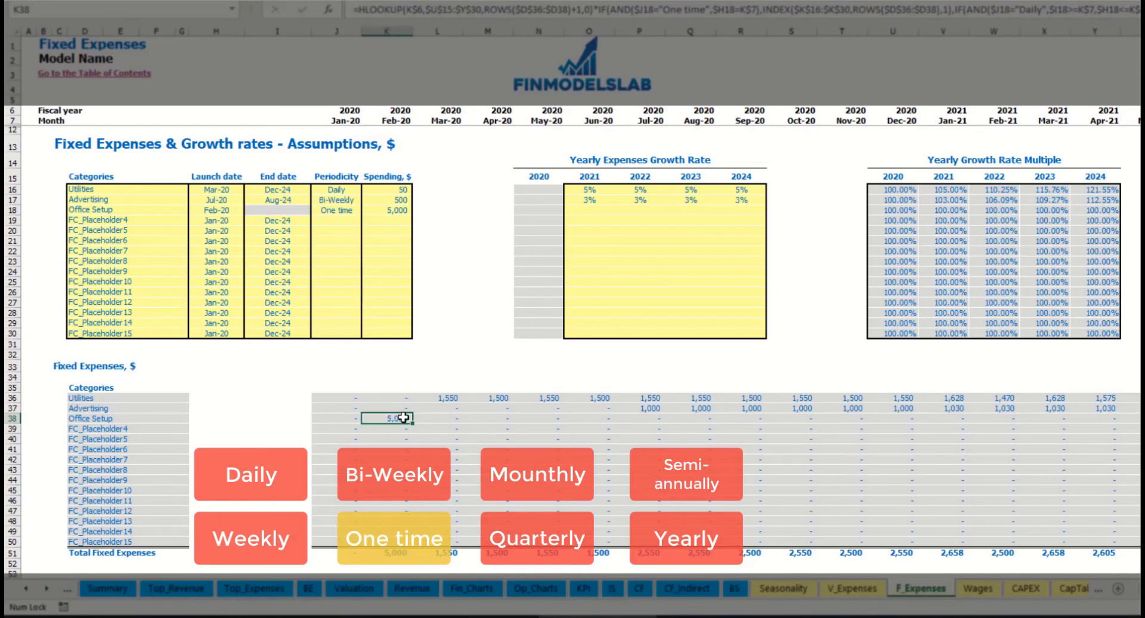
# Name the fourth fixed expense Insurance and check its launch and end dates.
pyautogui.click(161, 223)
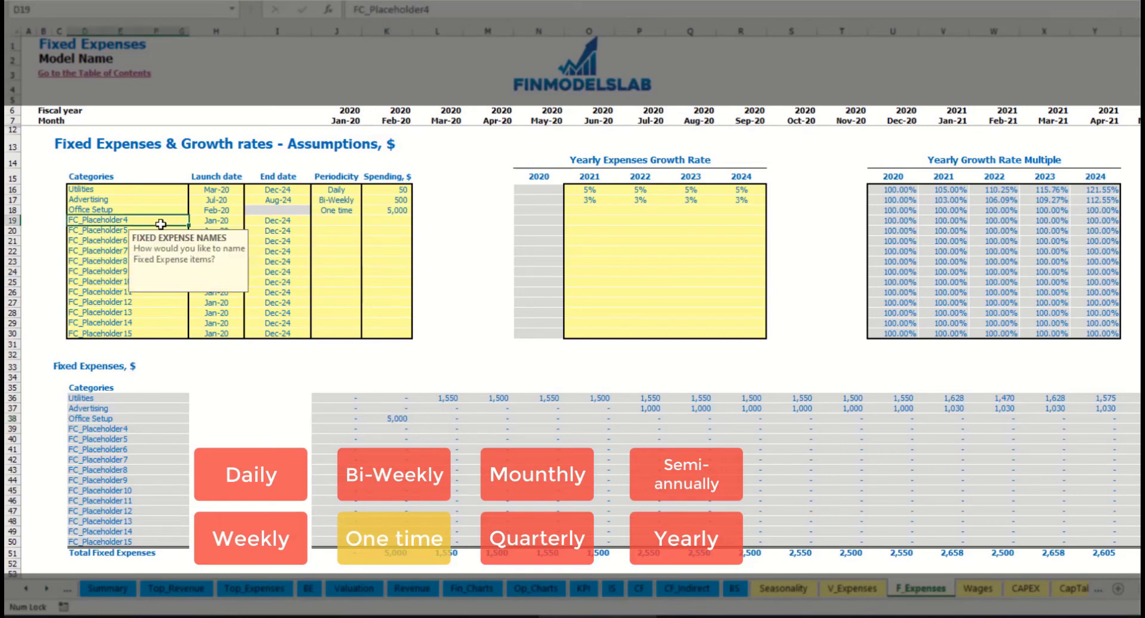
pyautogui.write('I')
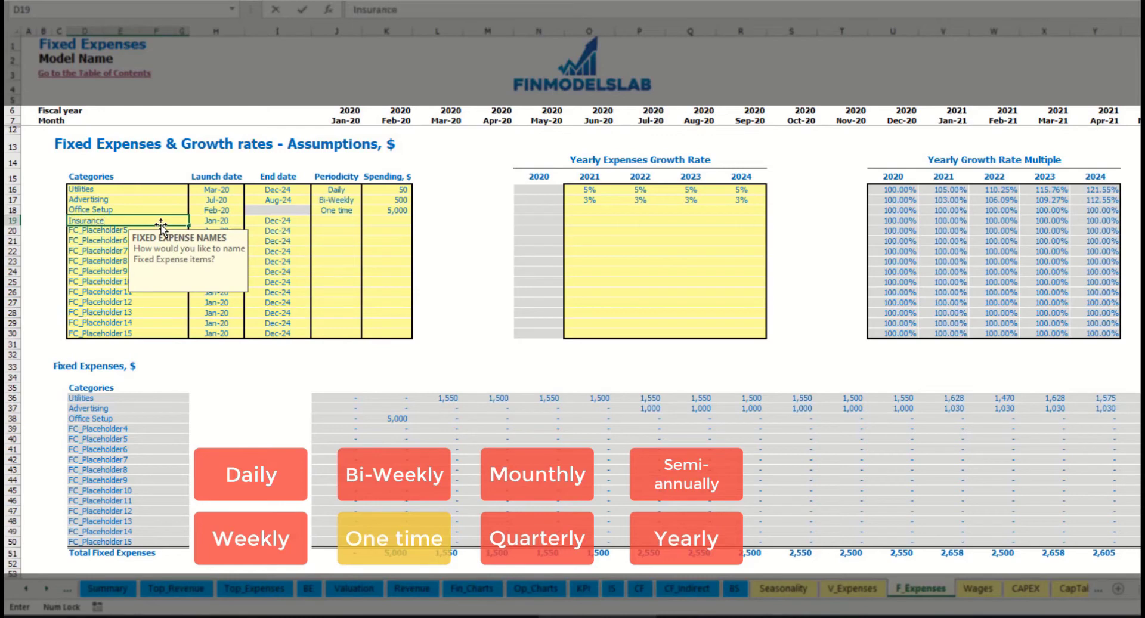
pyautogui.write('nsurance')
pyautogui.press('Return')
pyautogui.click(224, 222)
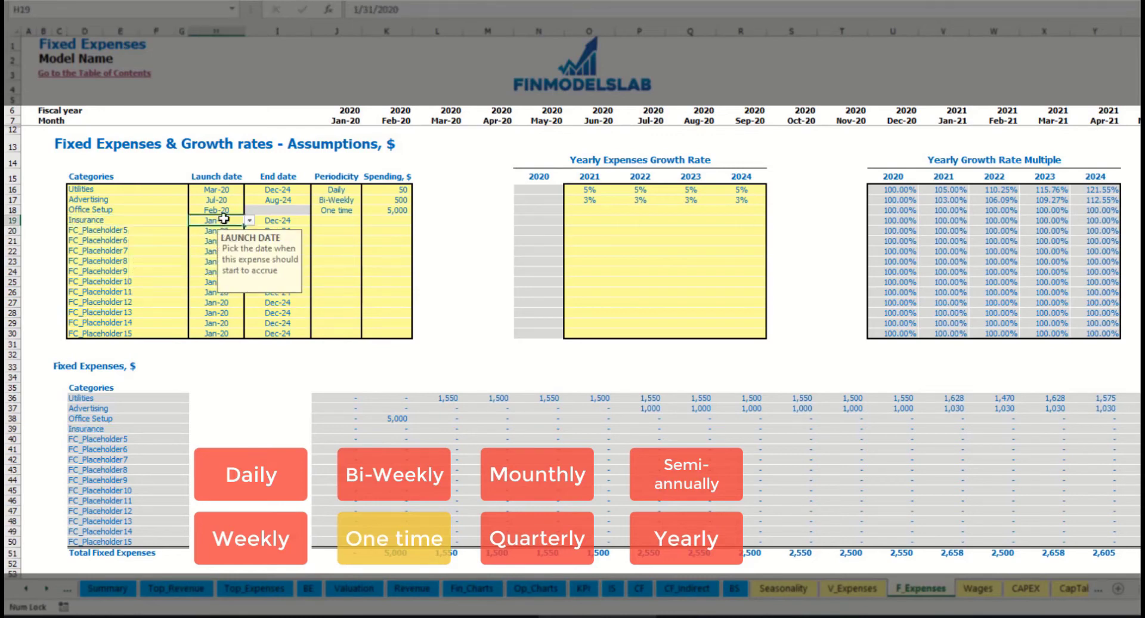
pyautogui.click(292, 224)
# Set the Insurance periodicity to Monthly and its spending to 1,000.
pyautogui.click(337, 221)
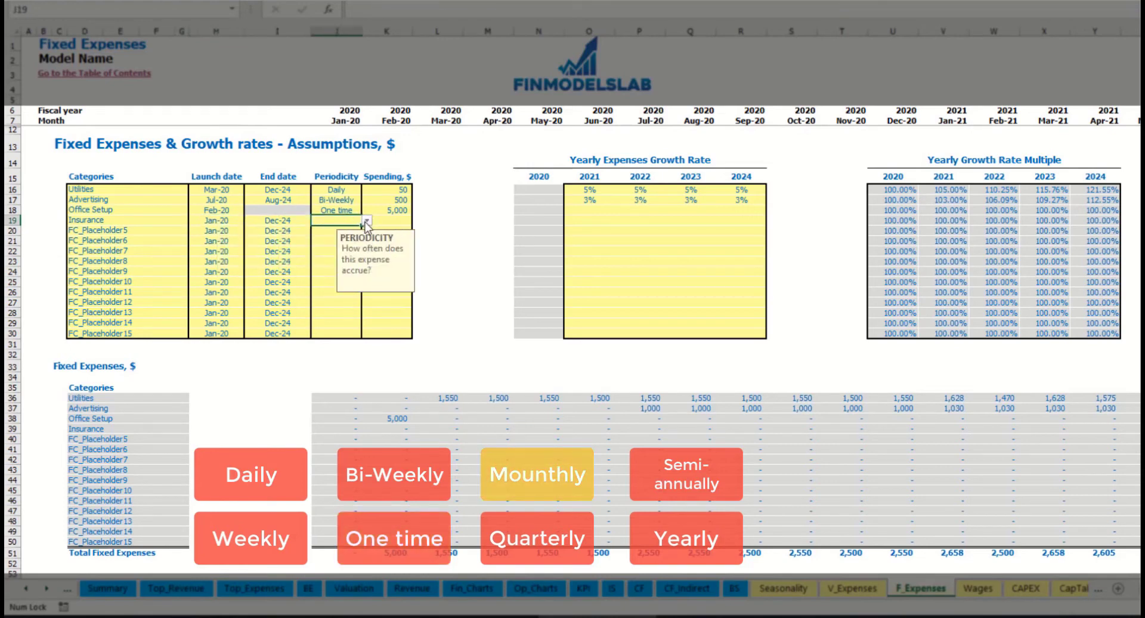
pyautogui.click(367, 220)
pyautogui.click(326, 269)
pyautogui.click(393, 221)
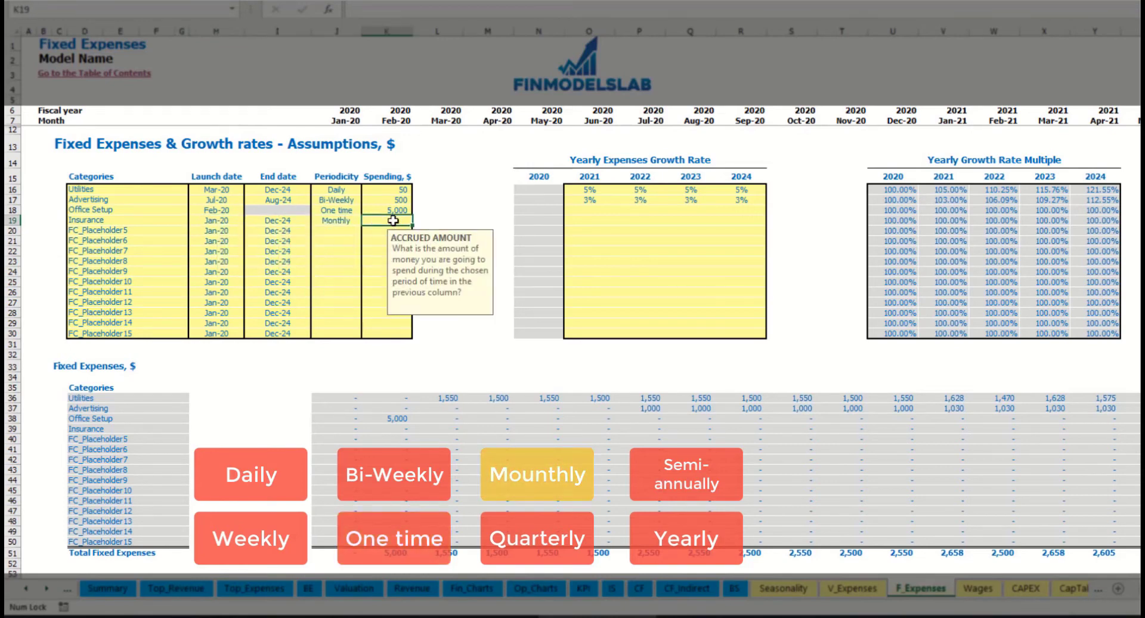
pyautogui.write('1,000')
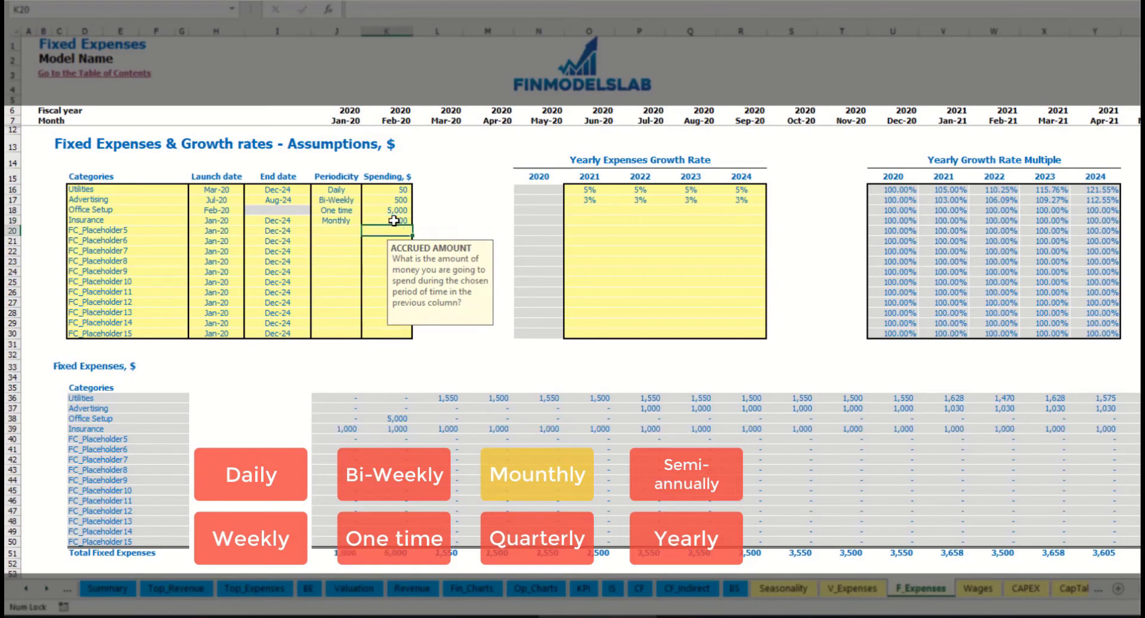
# Enter Insurance yearly growth rates of 5% for 2021, 3% for 2022, 2% for 2023 and 1% for 2024.
pyautogui.click(590, 222)
pyautogui.press('Return')
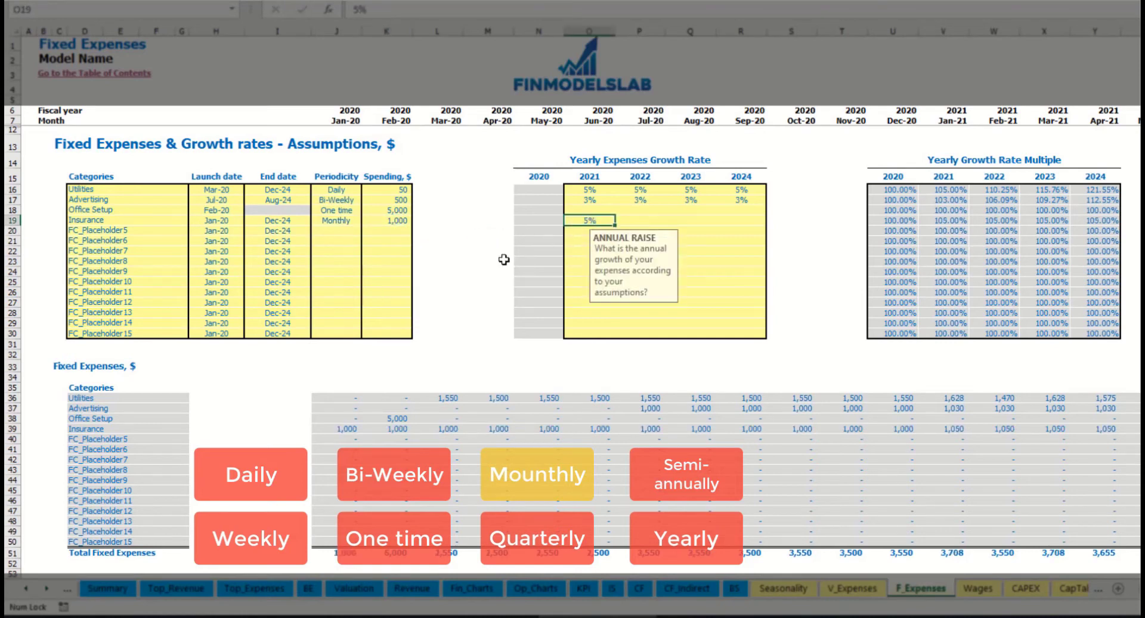
pyautogui.press('Right')
pyautogui.write('3')
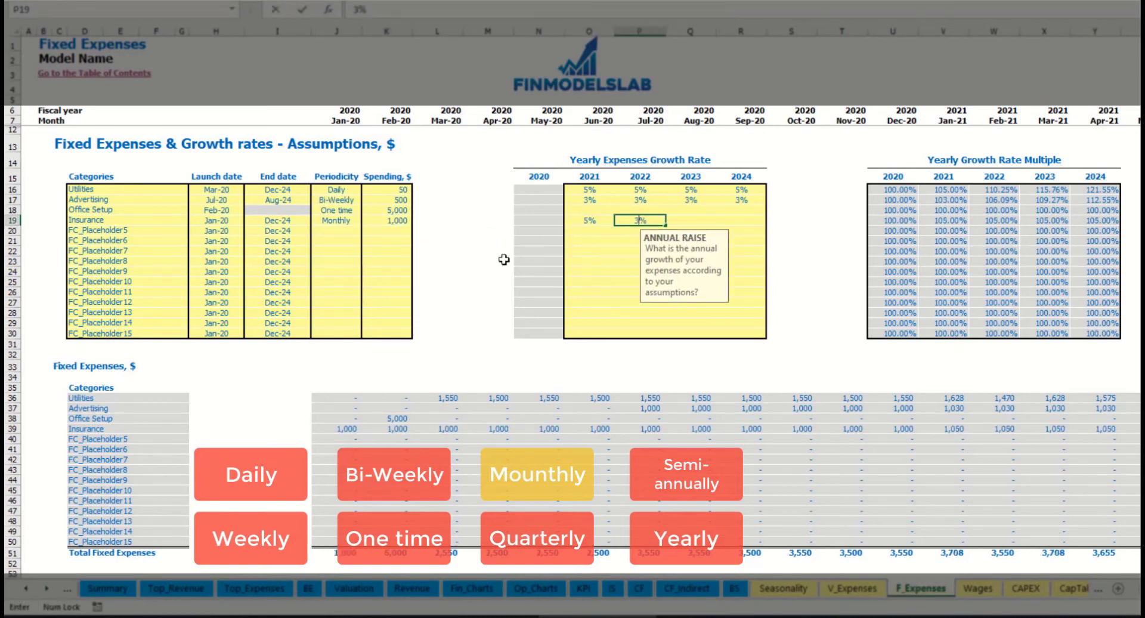
pyautogui.press('Right')
pyautogui.write('2')
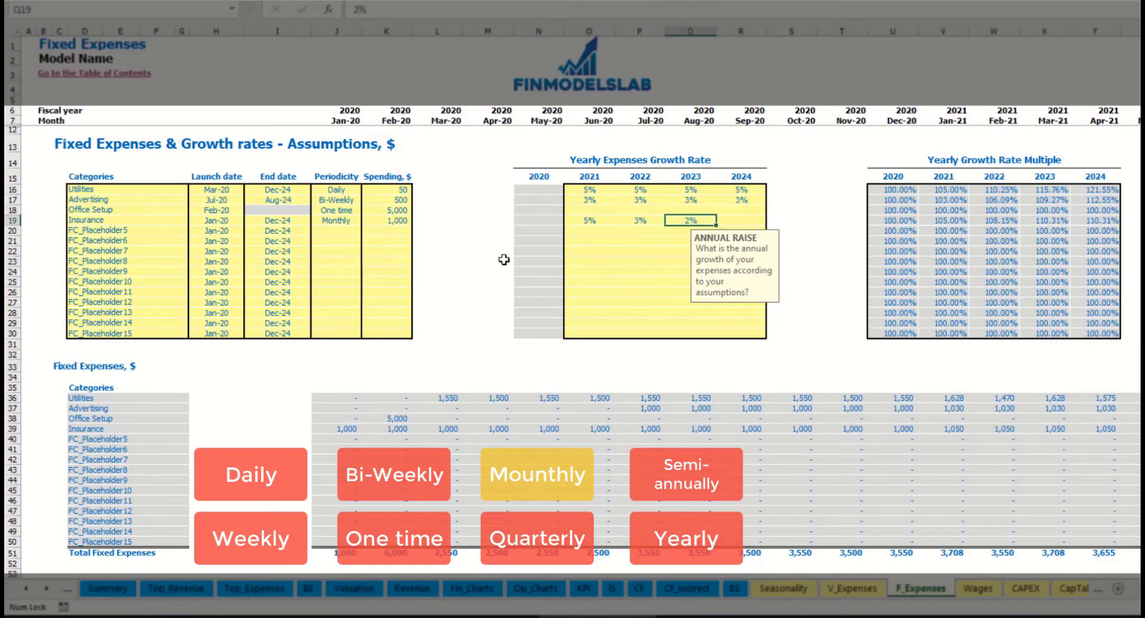
pyautogui.press('Right')
pyautogui.write('1')
pyautogui.press('Return')
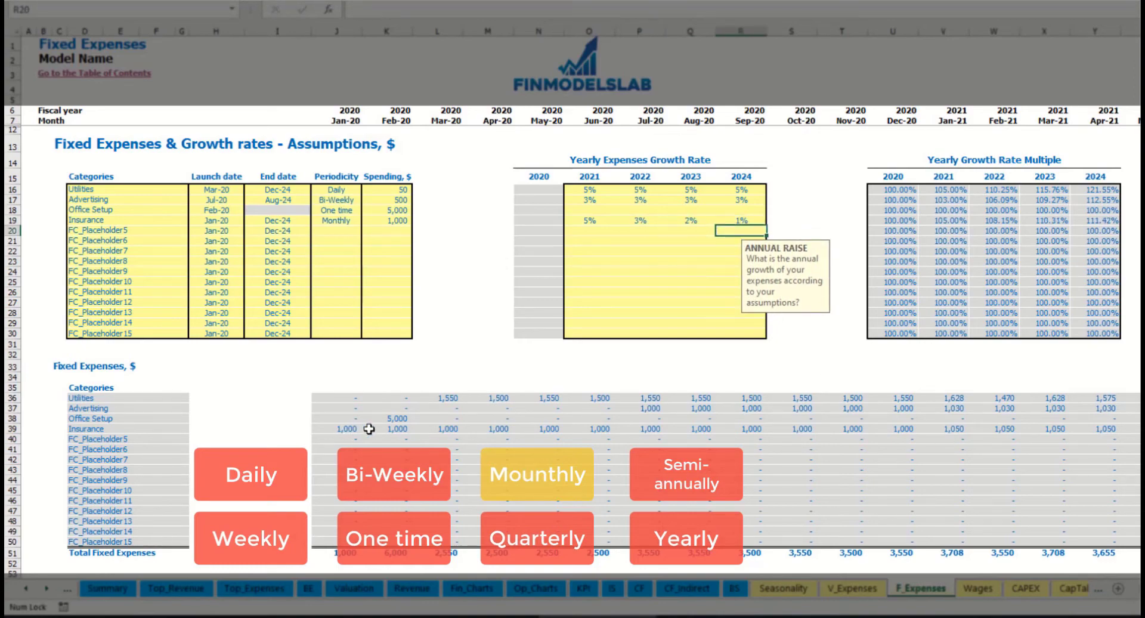
# Examine the monthly Insurance amounts through 2020 and how the growth rate affects them from Jan-21 onward.
pyautogui.moveTo(346, 431); pyautogui.dragTo(950, 431)
pyautogui.click(920, 430)
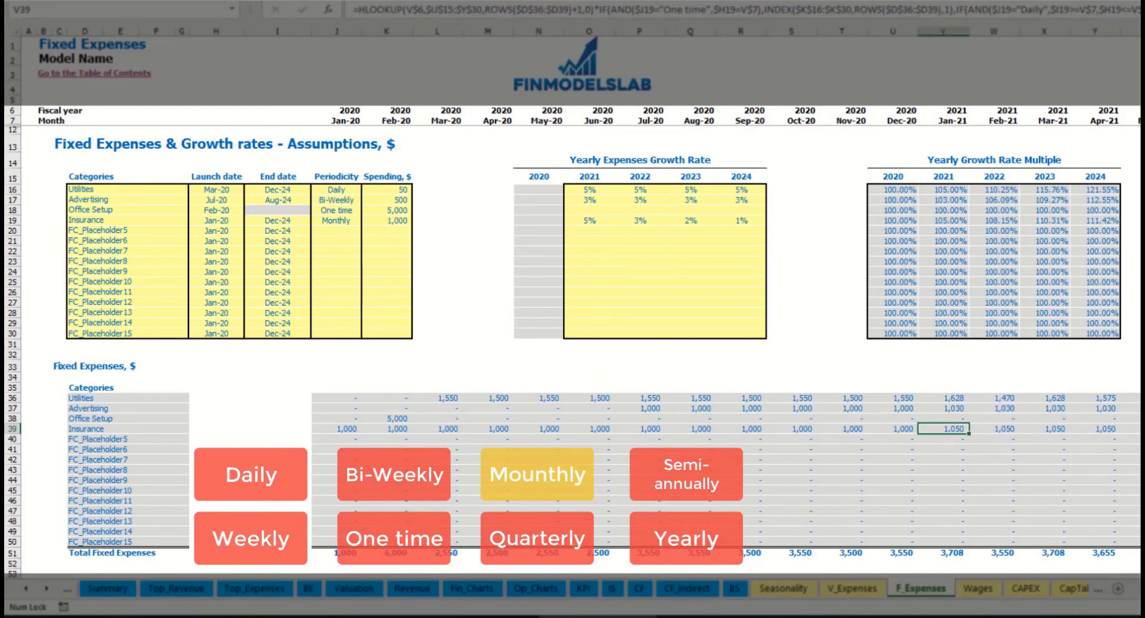
pyautogui.hscroll(9, 572, 292)
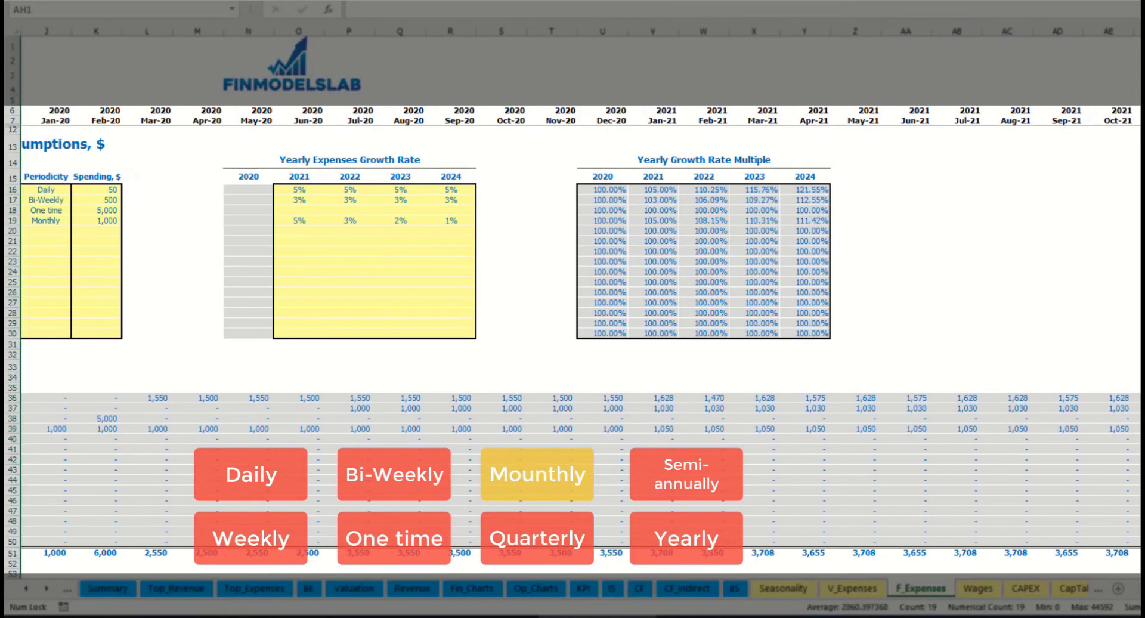
pyautogui.click(1139, 428)
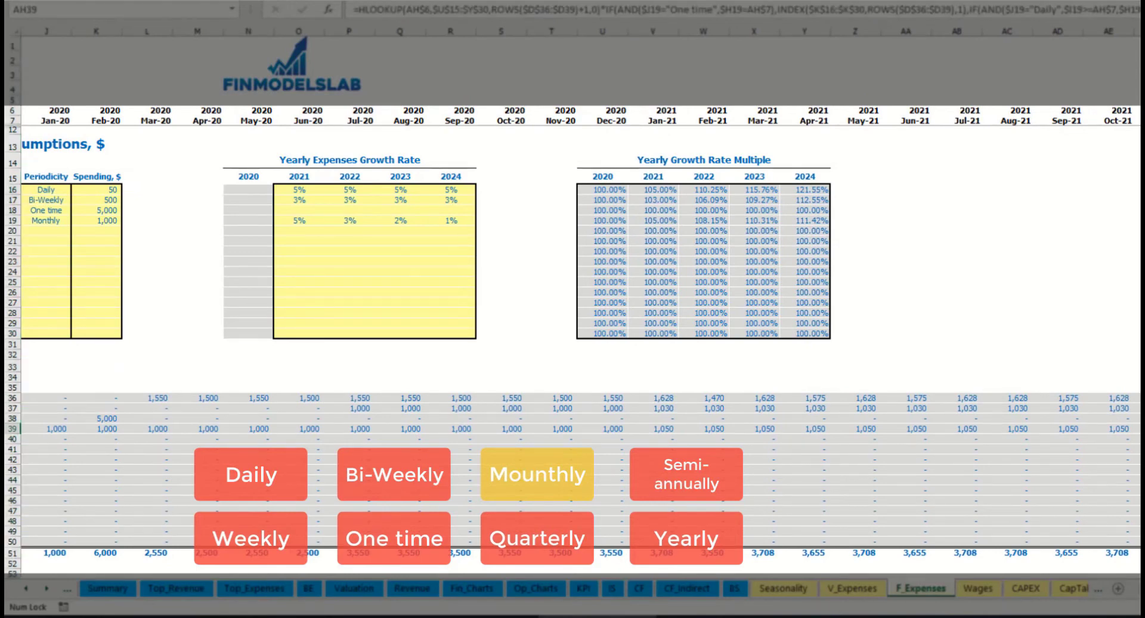
# Set the Insurance periodicity to Quarterly and check in which months its amounts fall.
pyautogui.hscroll(-9, 593, 389)
pyautogui.click(341, 221)
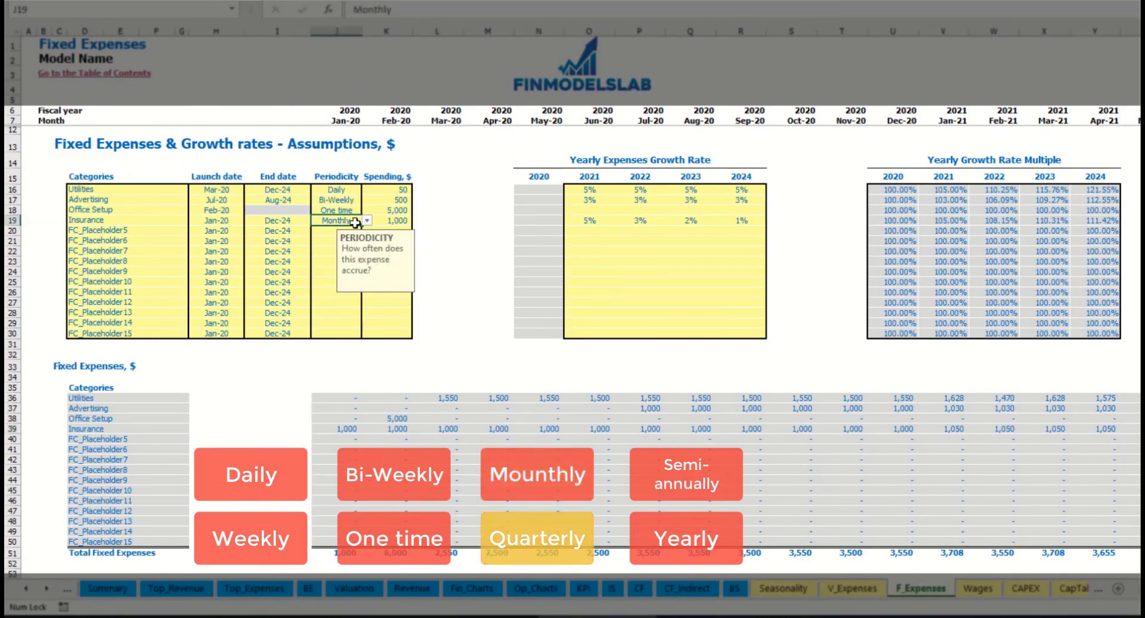
pyautogui.click(367, 221)
pyautogui.click(365, 282)
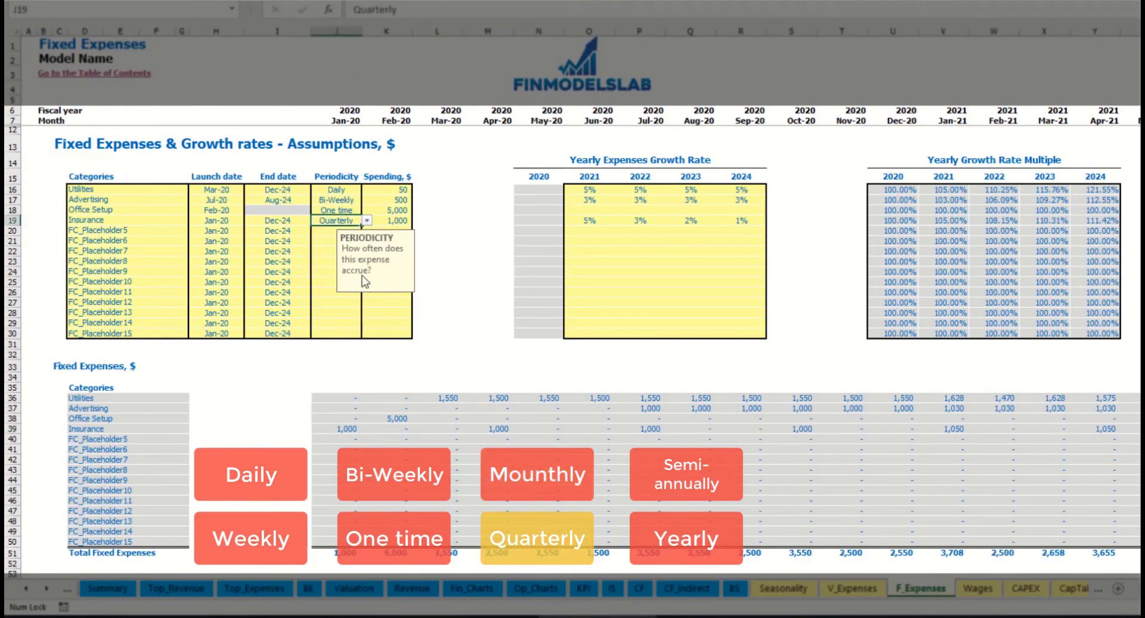
pyautogui.click(333, 428)
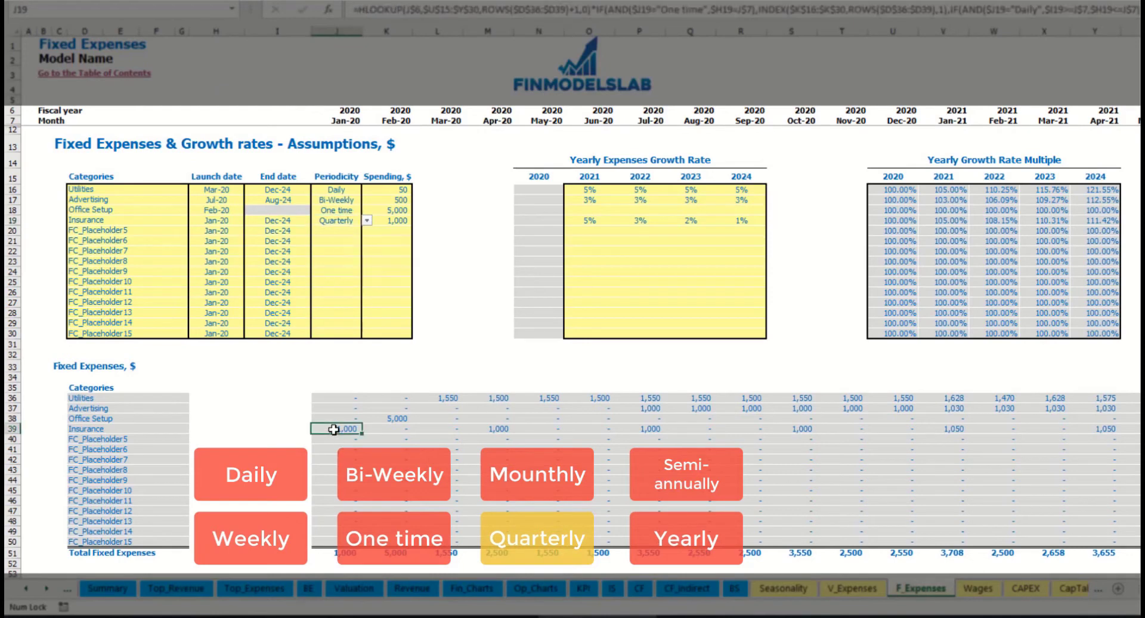
pyautogui.click(494, 427)
pyautogui.click(638, 429)
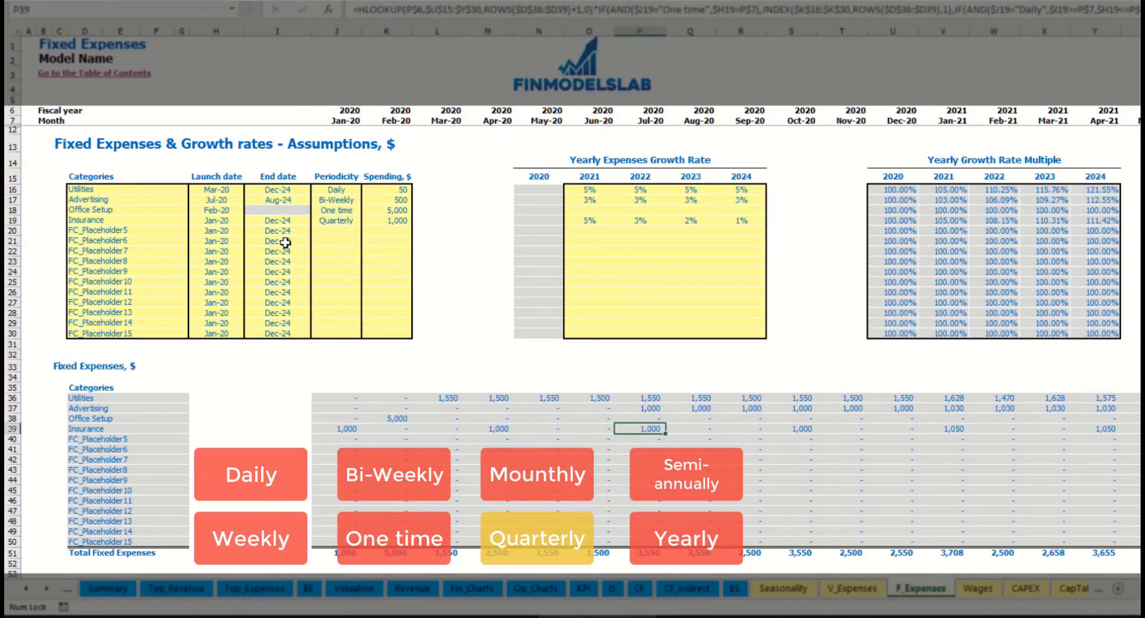
# Set the Insurance launch date to Feb-20 and check how its quarterly amounts shift.
pyautogui.click(229, 220)
pyautogui.click(249, 220)
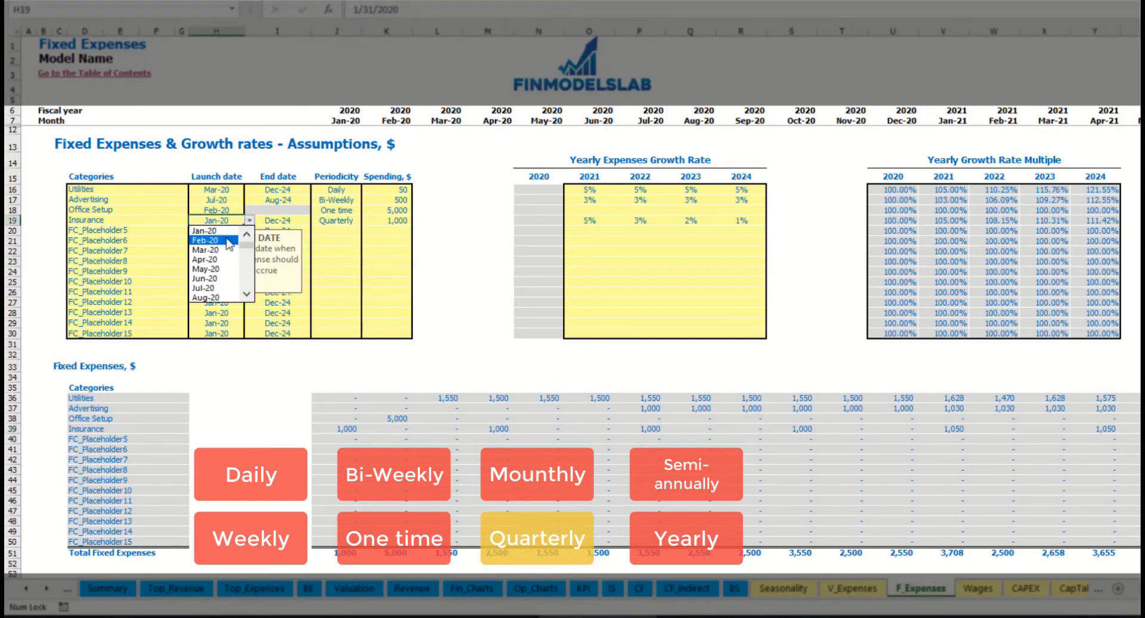
pyautogui.click(215, 241)
pyautogui.click(401, 427)
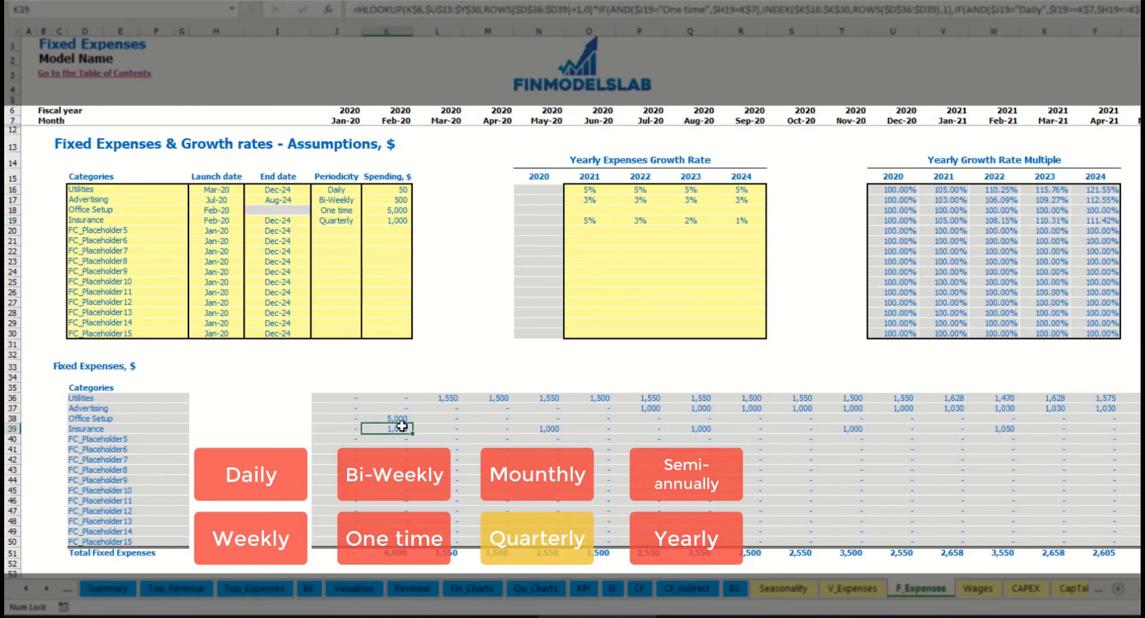
pyautogui.click(546, 429)
pyautogui.click(703, 427)
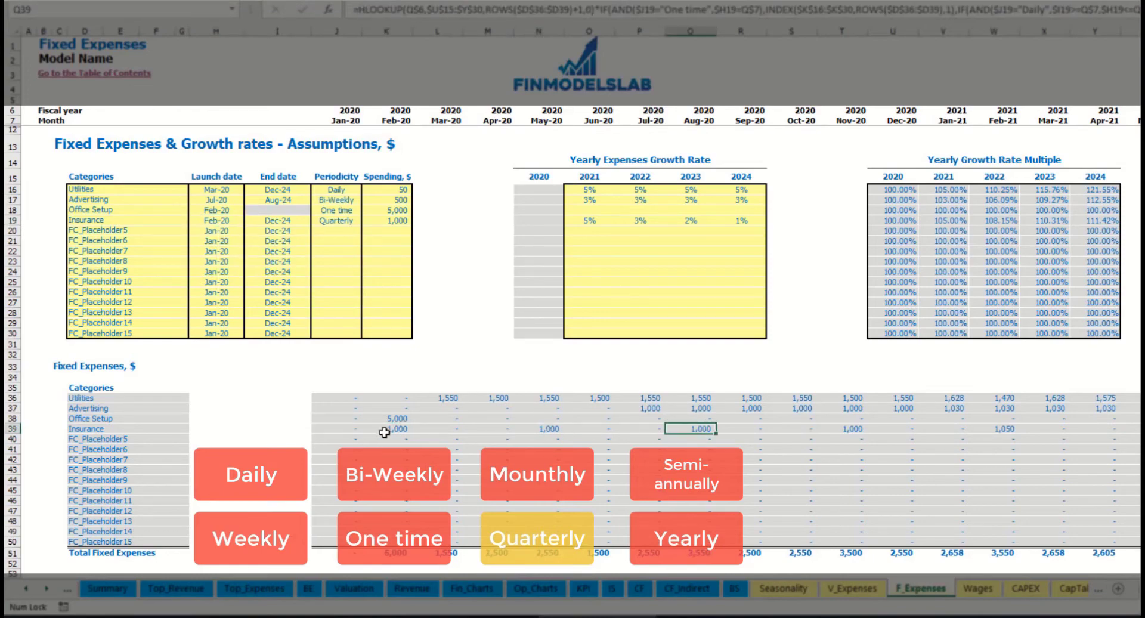
pyautogui.click(385, 429)
pyautogui.click(546, 430)
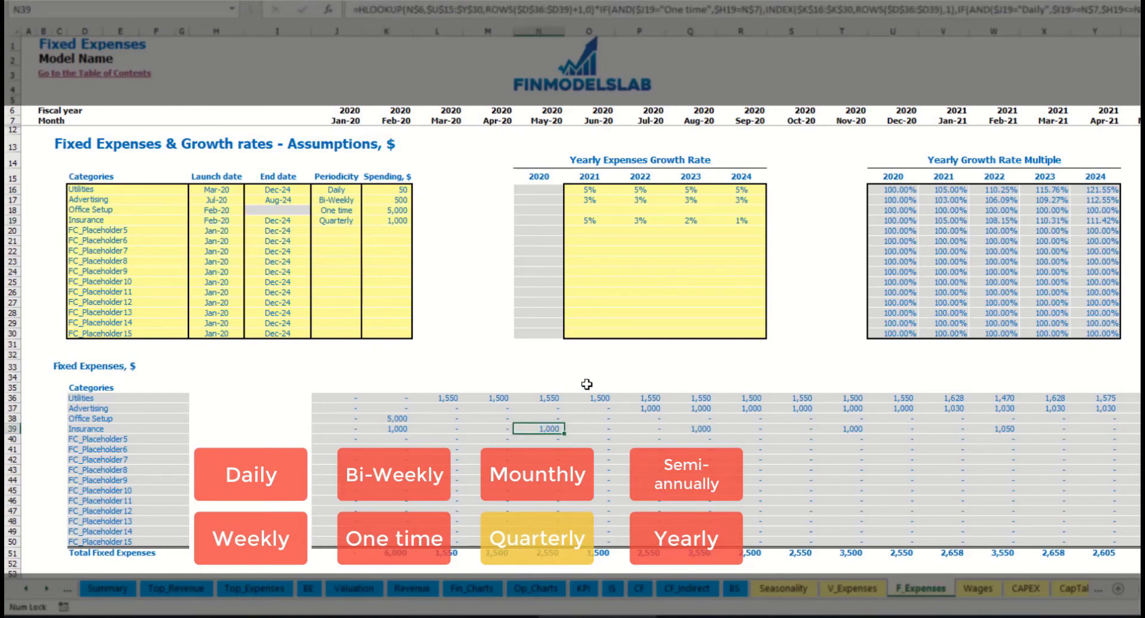
# Set the Insurance periodicity to Semi-Annually and check the spacing of its amounts in the Fixed Expenses table.
pyautogui.click(355, 221)
pyautogui.click(367, 221)
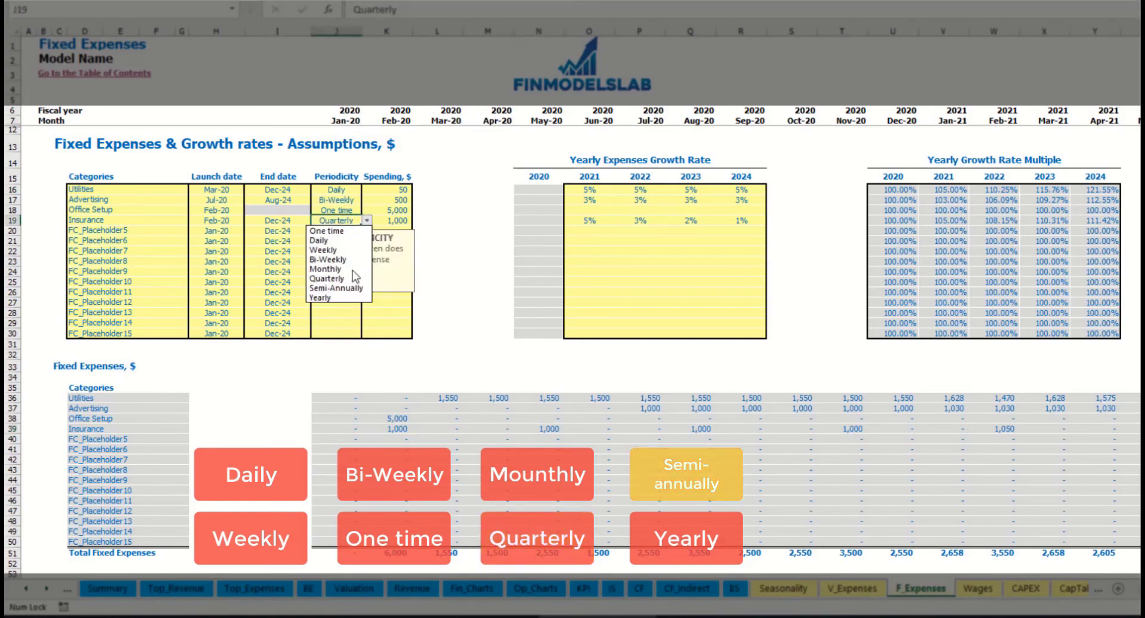
pyautogui.click(337, 288)
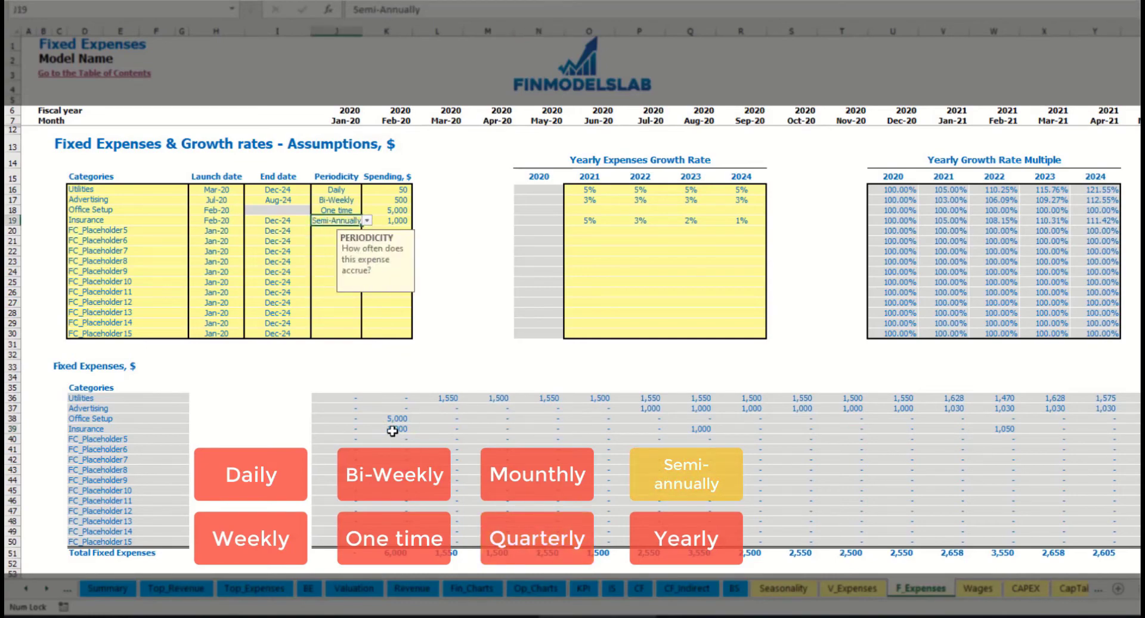
pyautogui.moveTo(391, 431); pyautogui.dragTo(952, 429)
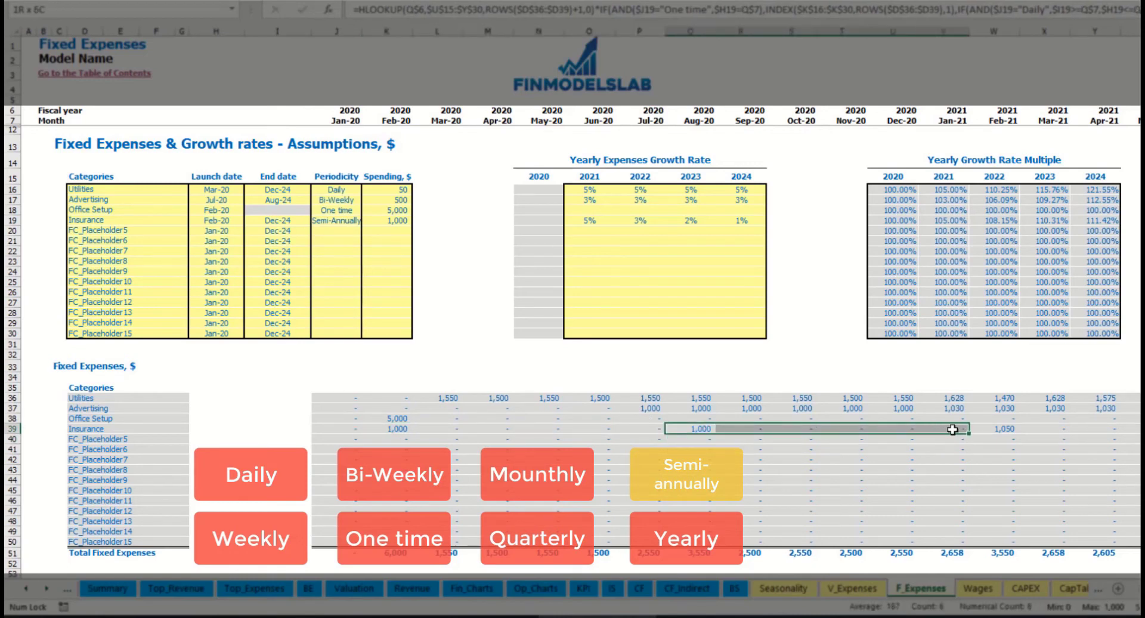
pyautogui.click(993, 439)
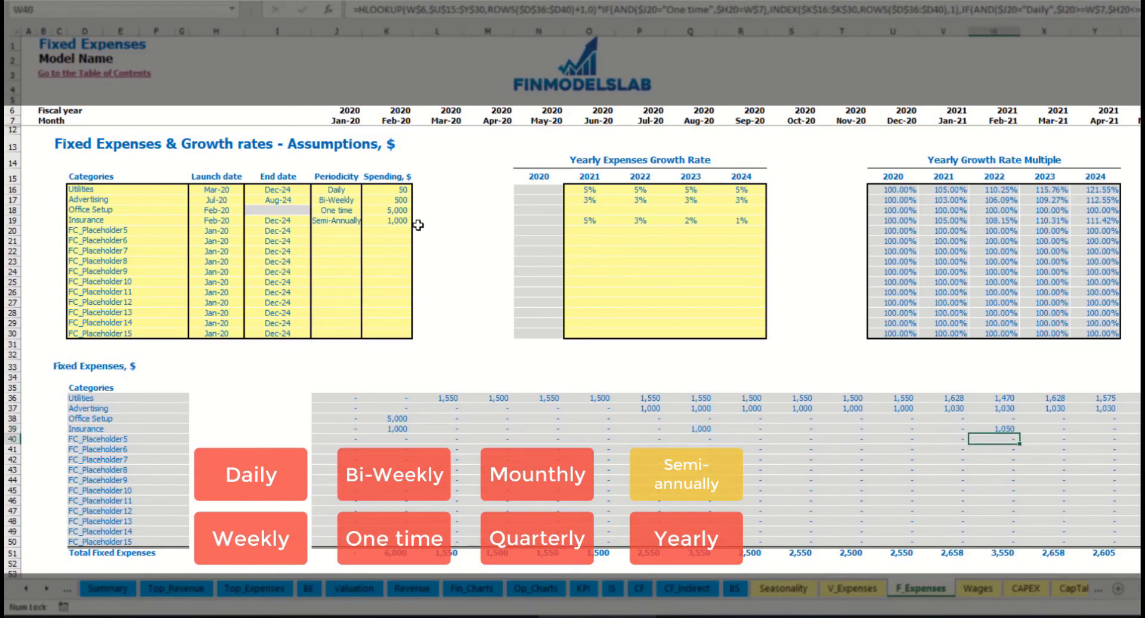
# Set the Insurance periodicity to Yearly and check its amounts against its launch and end dates.
pyautogui.click(347, 220)
pyautogui.click(367, 220)
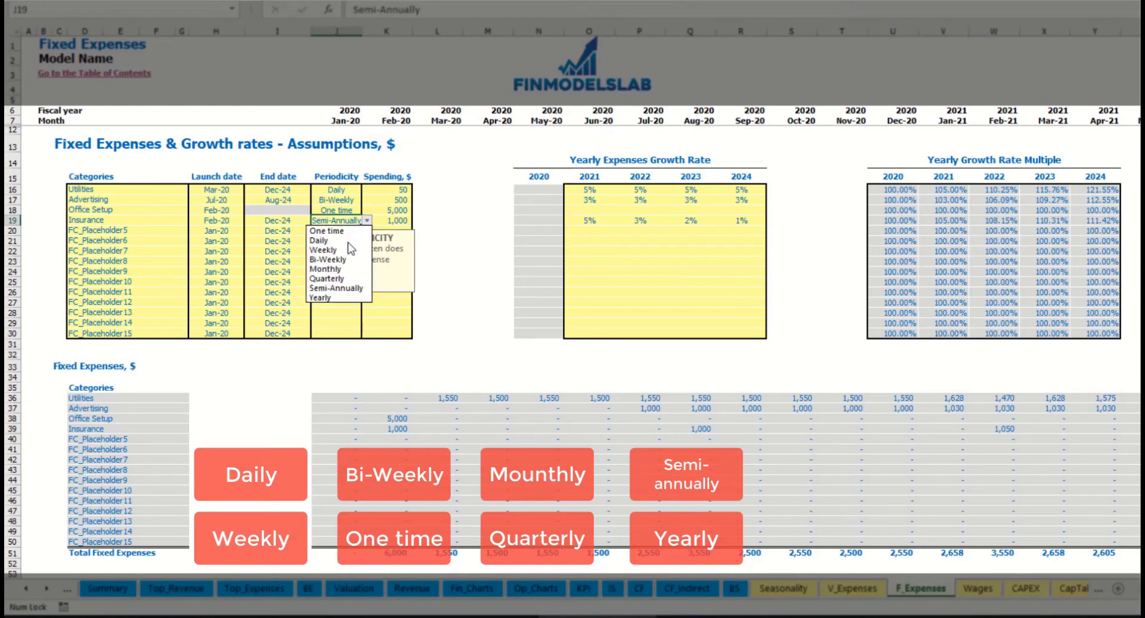
pyautogui.click(322, 297)
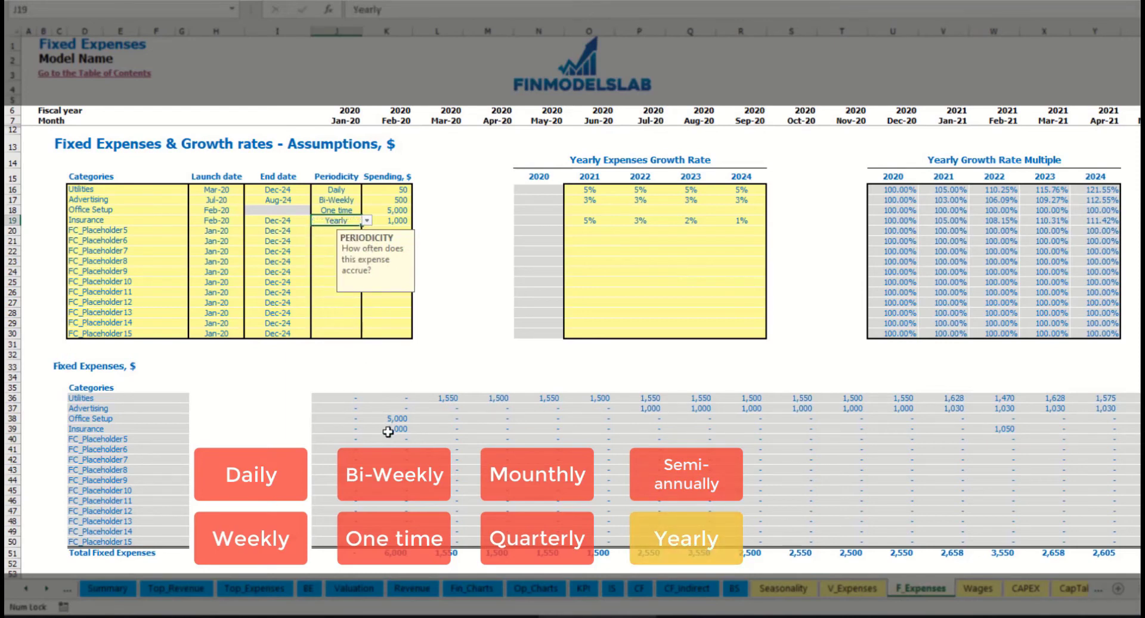
pyautogui.moveTo(390, 429); pyautogui.dragTo(1136, 430)
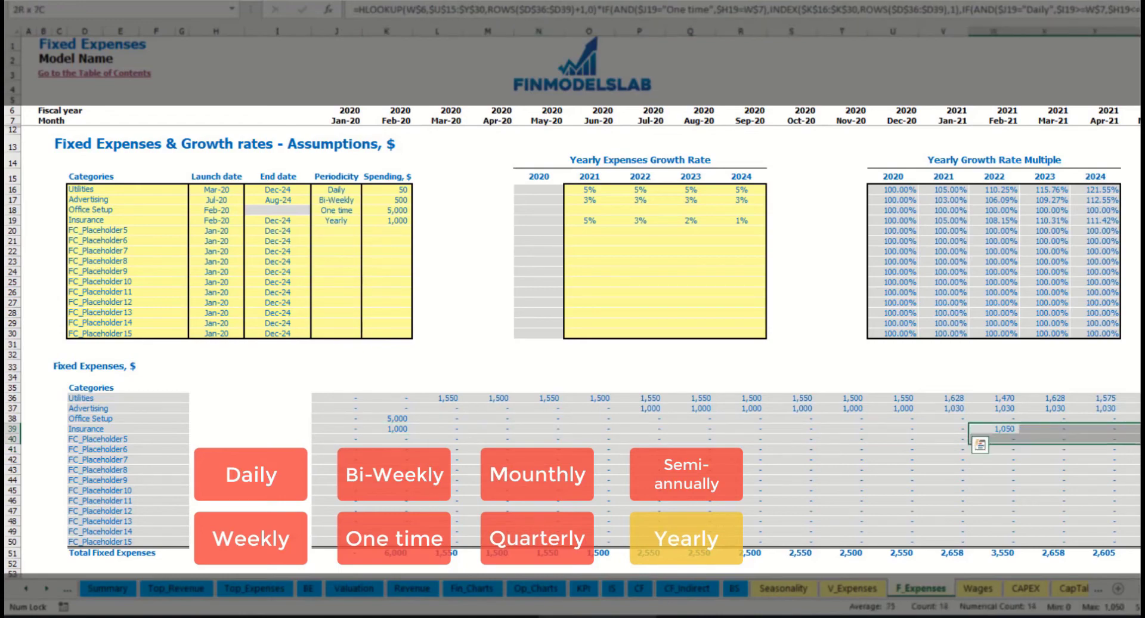
pyautogui.click(226, 221)
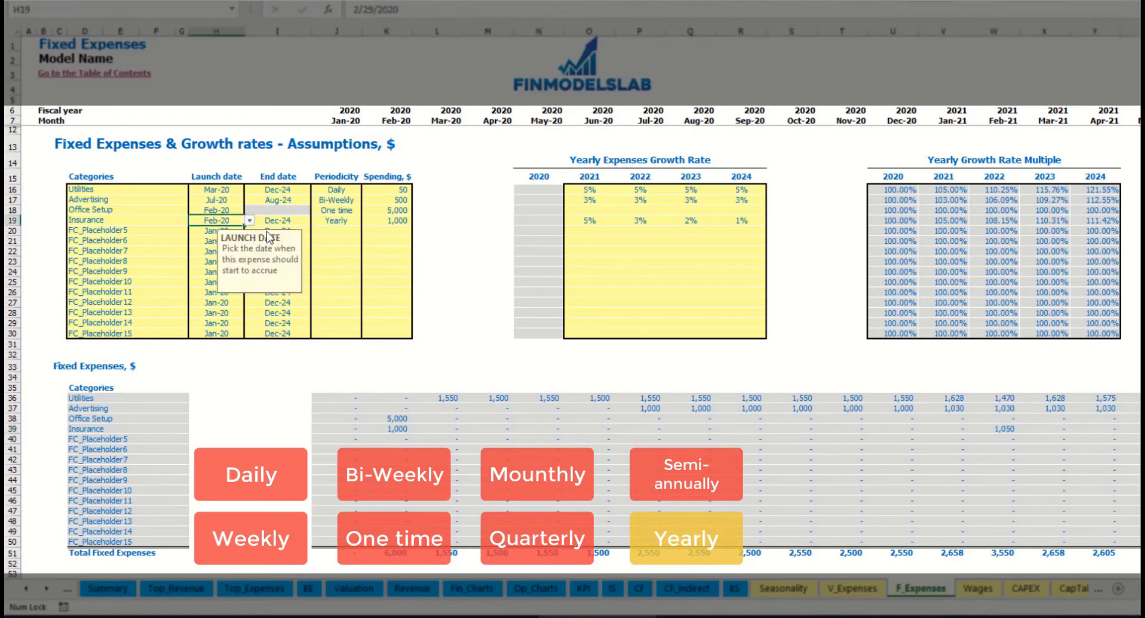
pyautogui.click(280, 221)
pyautogui.click(784, 334)
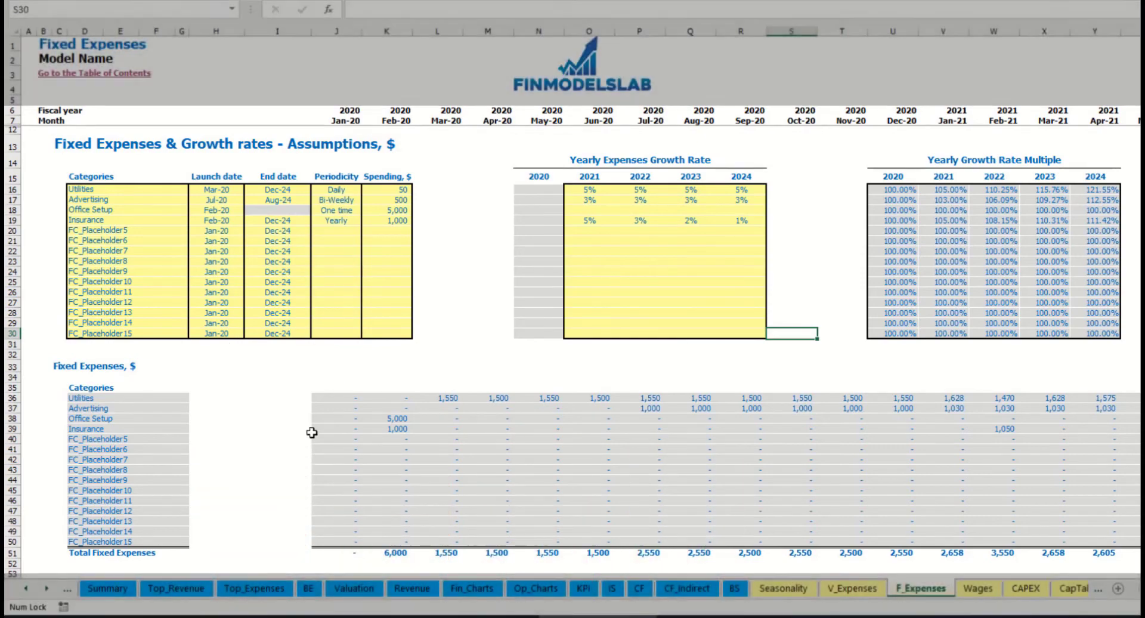
# Expand Total Fixed Expenses in the Income Statement and check how the individual fixed expense lines carry over from the Fixed Expenses table.
pyautogui.moveTo(334, 398); pyautogui.dragTo(387, 449)
pyautogui.moveTo(737, 478); pyautogui.dragTo(1047, 540)
pyautogui.click(611, 588)
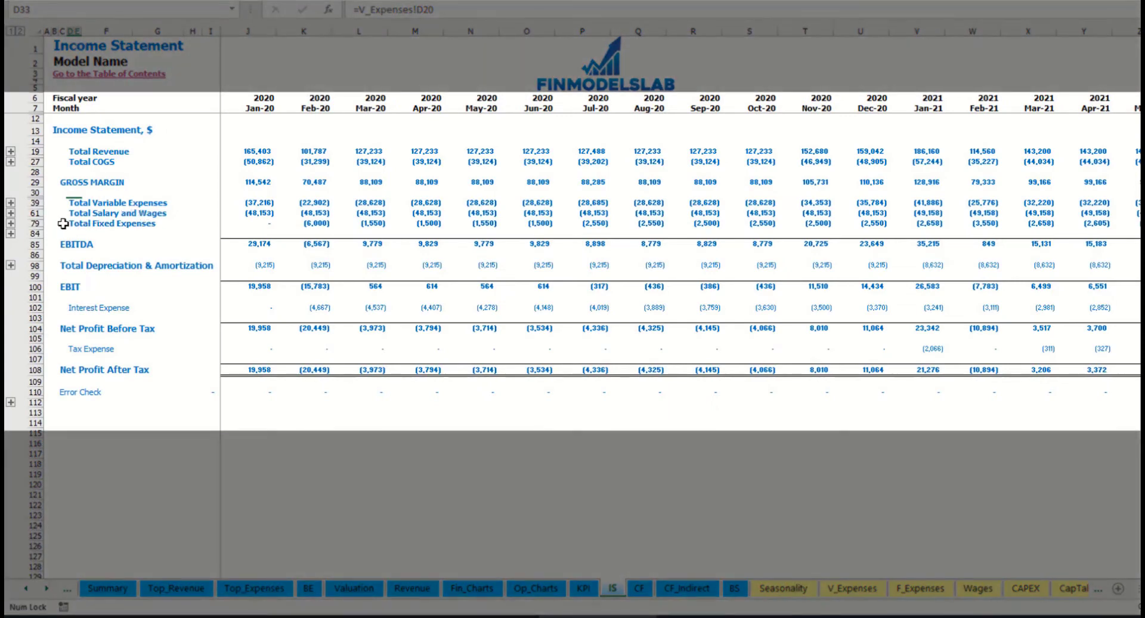
pyautogui.click(72, 224)
pyautogui.click(10, 224)
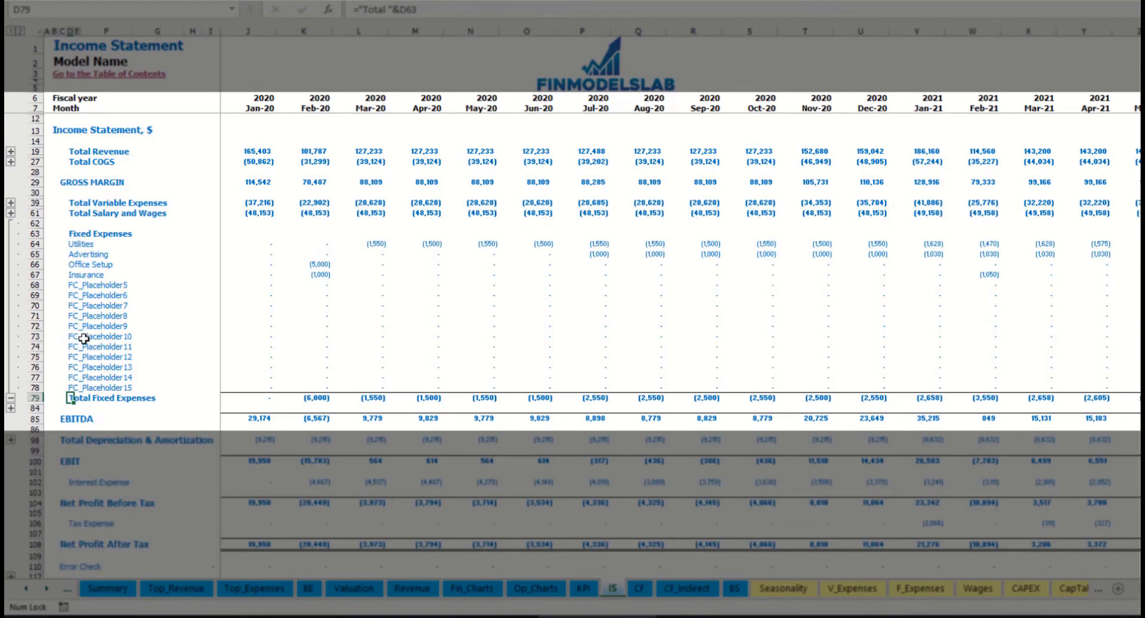
pyautogui.moveTo(34, 244); pyautogui.dragTo(35, 275)
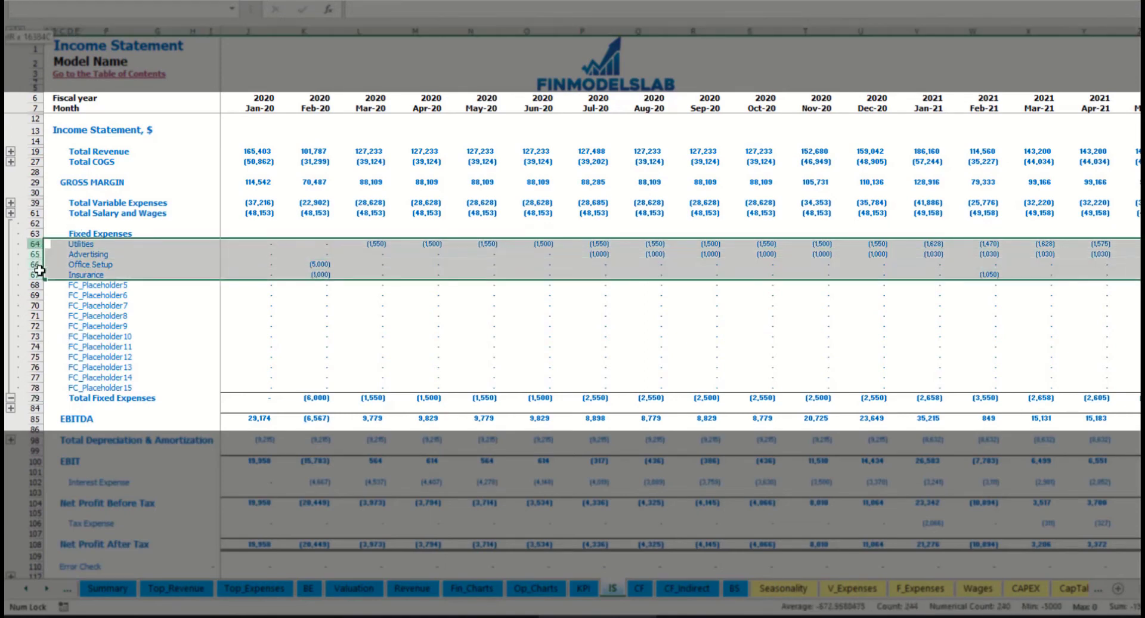
pyautogui.moveTo(76, 243); pyautogui.dragTo(80, 387)
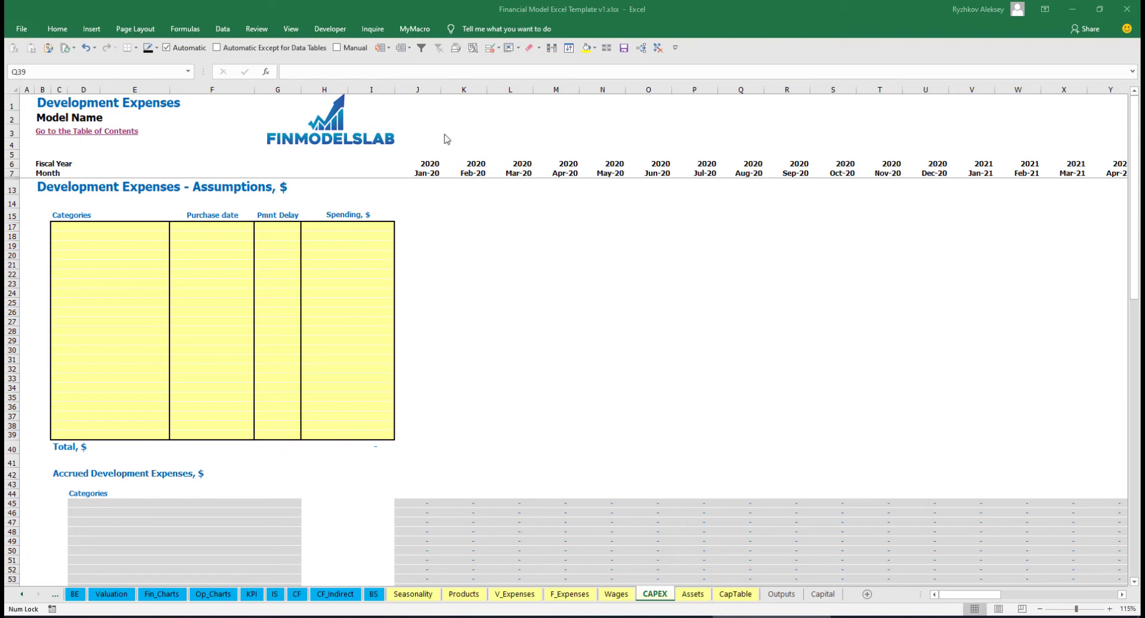
# Add the development expense category "Office dev" with purchase date Feb-20 and spending of 10,000 in the CAPEX assumptions.
pyautogui.click(138, 227)
pyautogui.write('Office dev')
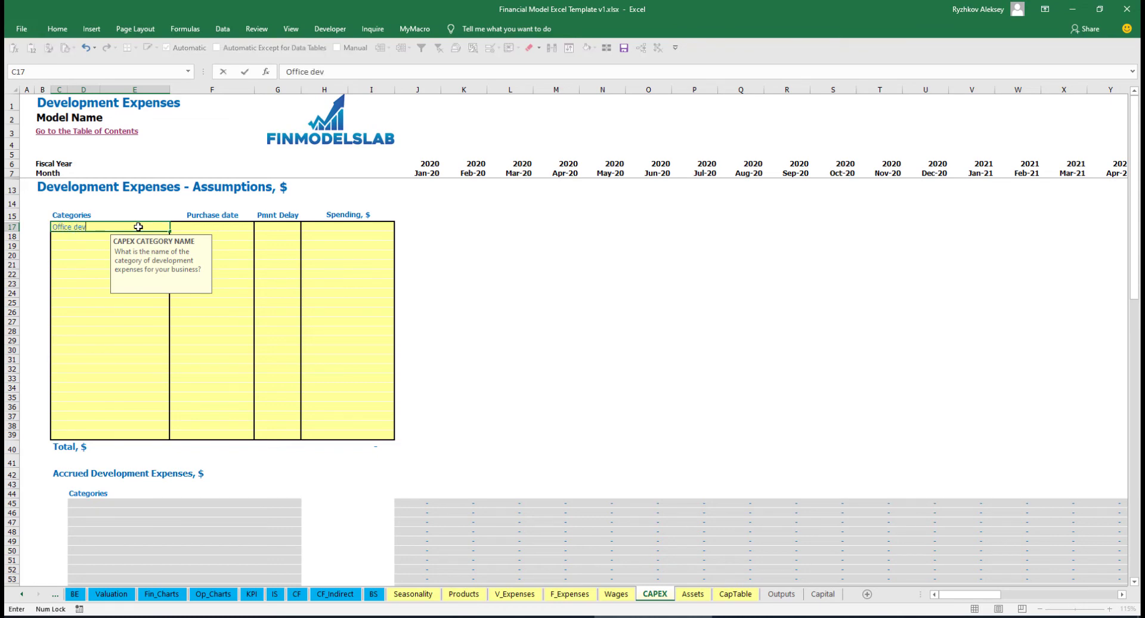
pyautogui.press('Return')
pyautogui.click(212, 226)
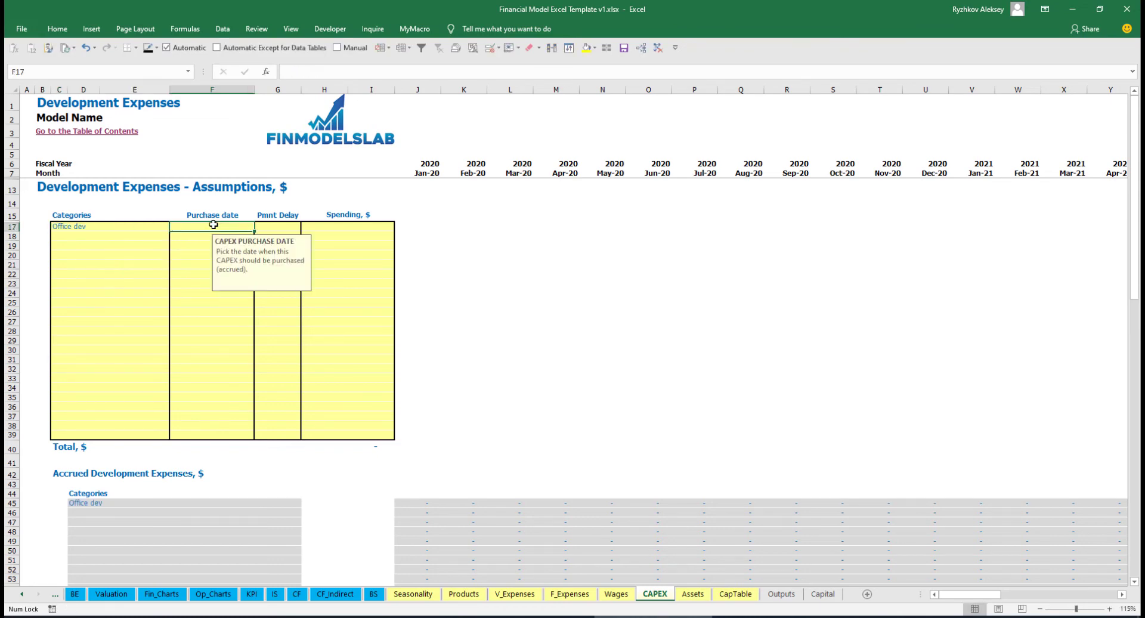
pyautogui.click(259, 228)
pyautogui.click(233, 245)
pyautogui.click(333, 223)
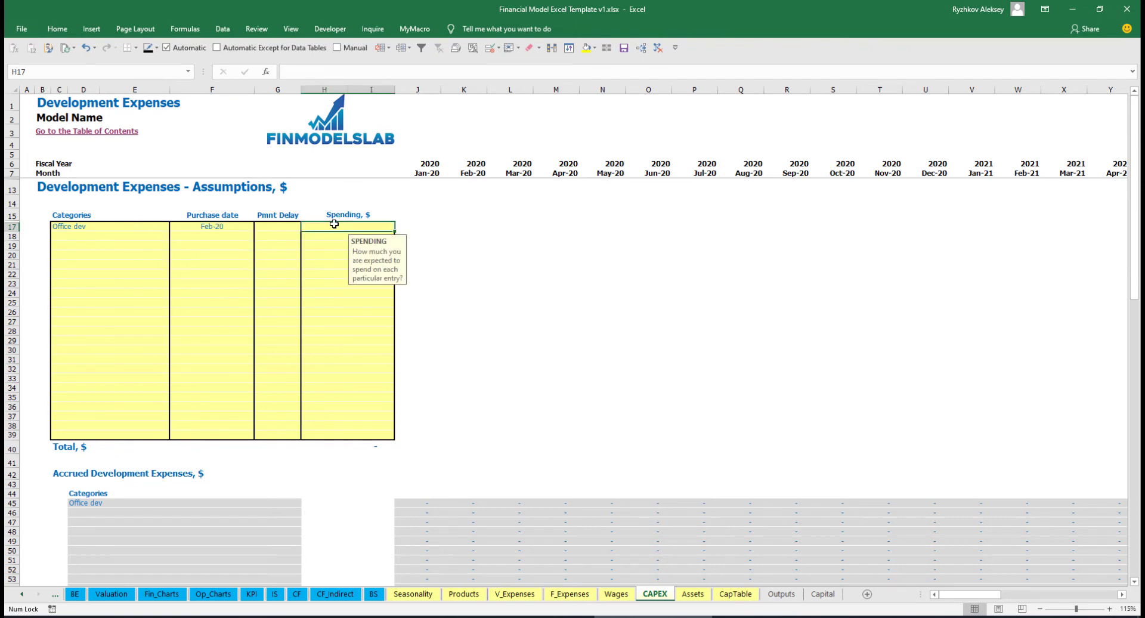
pyautogui.write('10000')
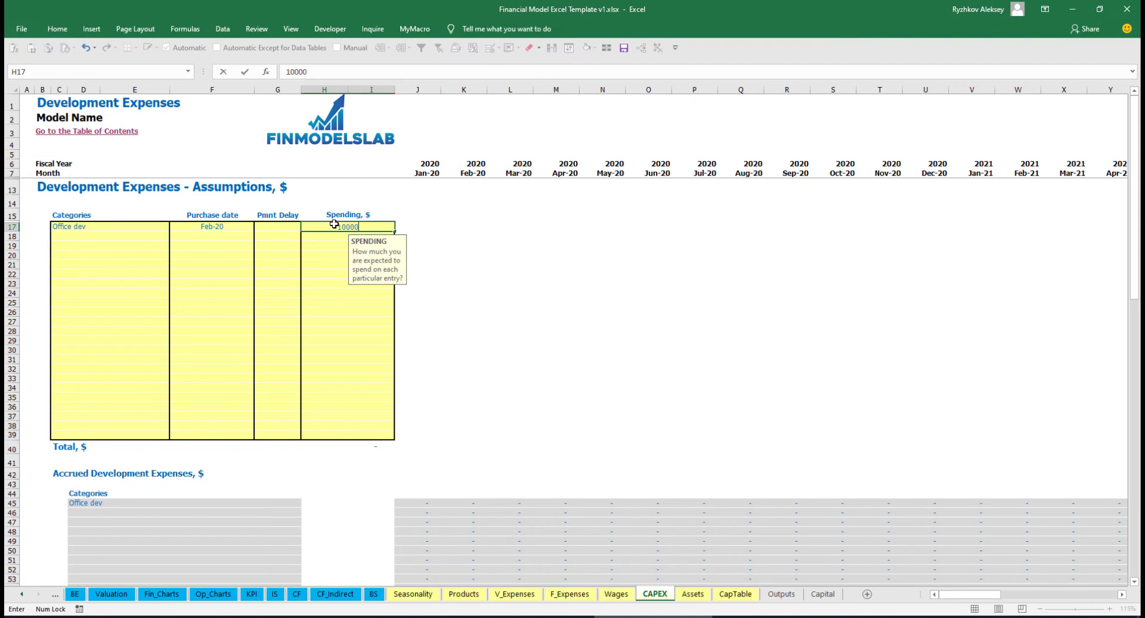
pyautogui.press('Return')
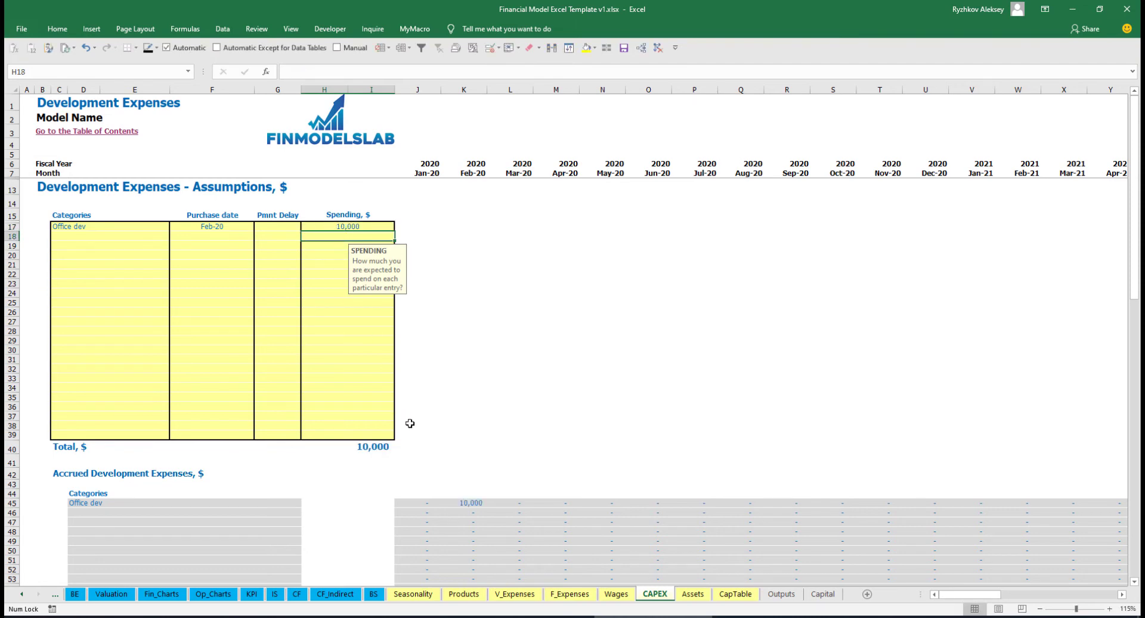
# Set the payment delay of Office dev to 2M.
pyautogui.click(283, 226)
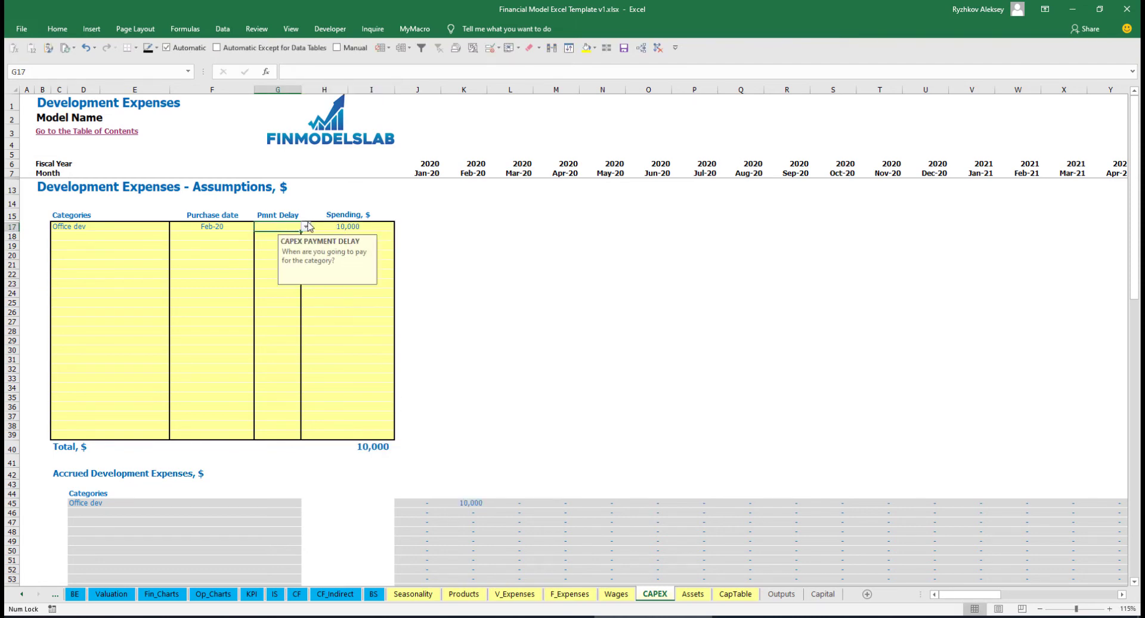
pyautogui.click(305, 227)
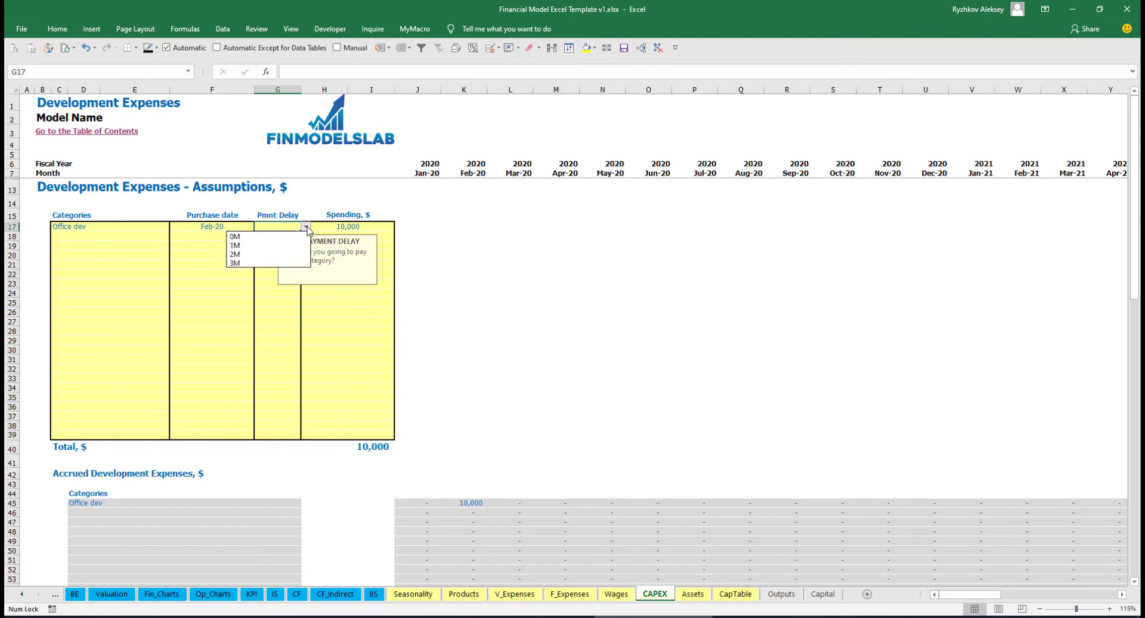
pyautogui.click(274, 257)
pyautogui.click(498, 256)
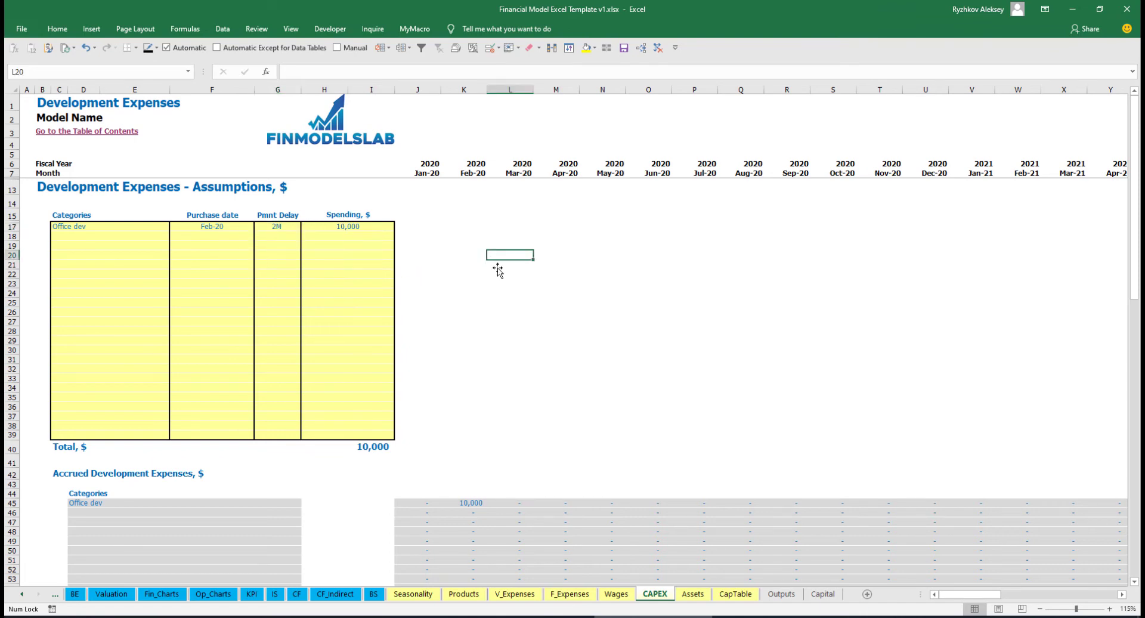
# Compare the months of the accrued and paid Office dev amounts and examine the CAPEX Summary balances.
pyautogui.click(471, 505)
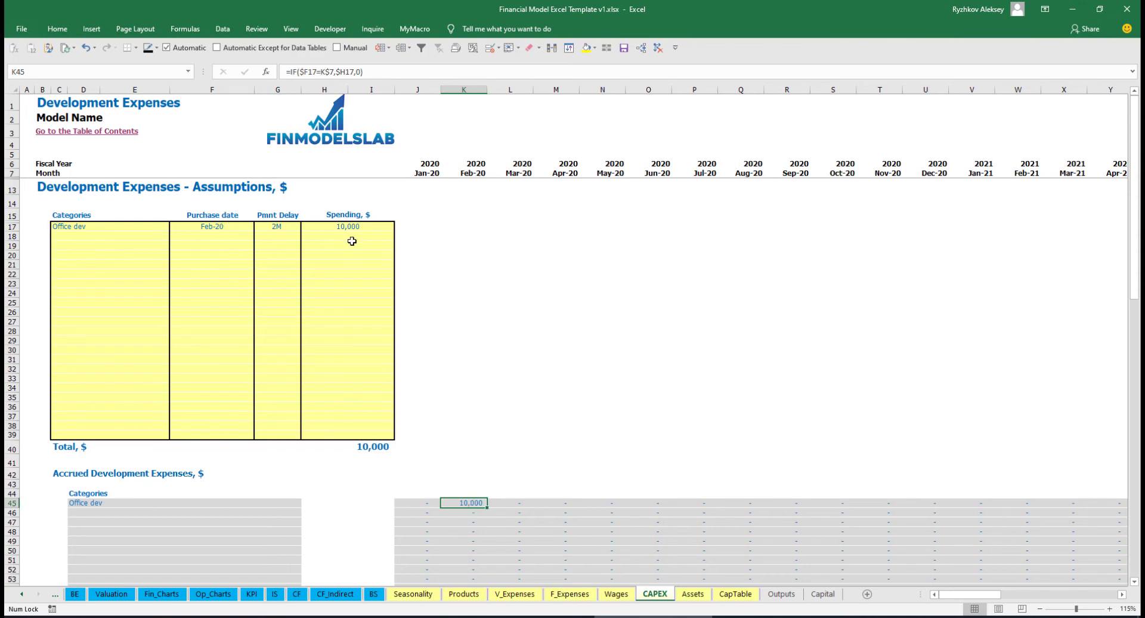
pyautogui.scroll(-7, 471, 305)
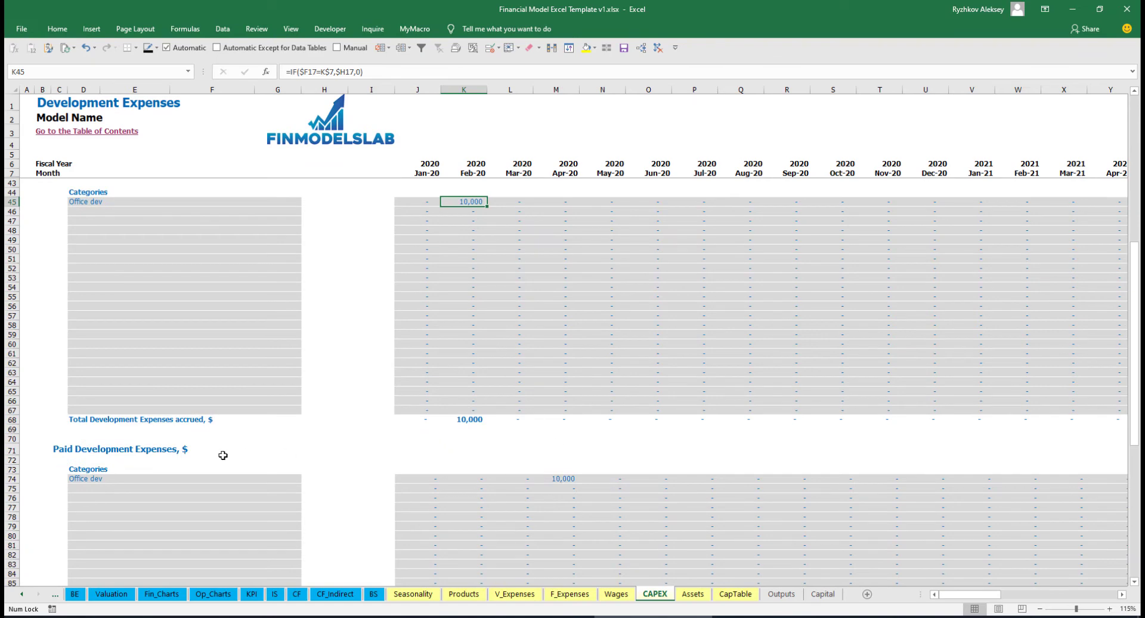
pyautogui.click(557, 479)
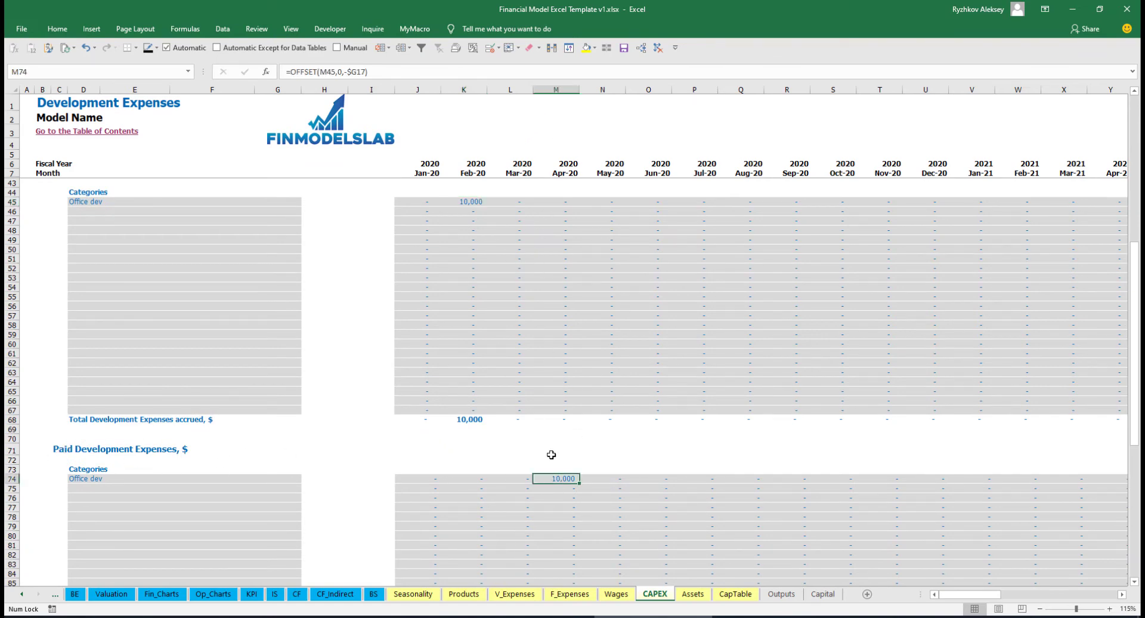
pyautogui.scroll(-3, 539, 478)
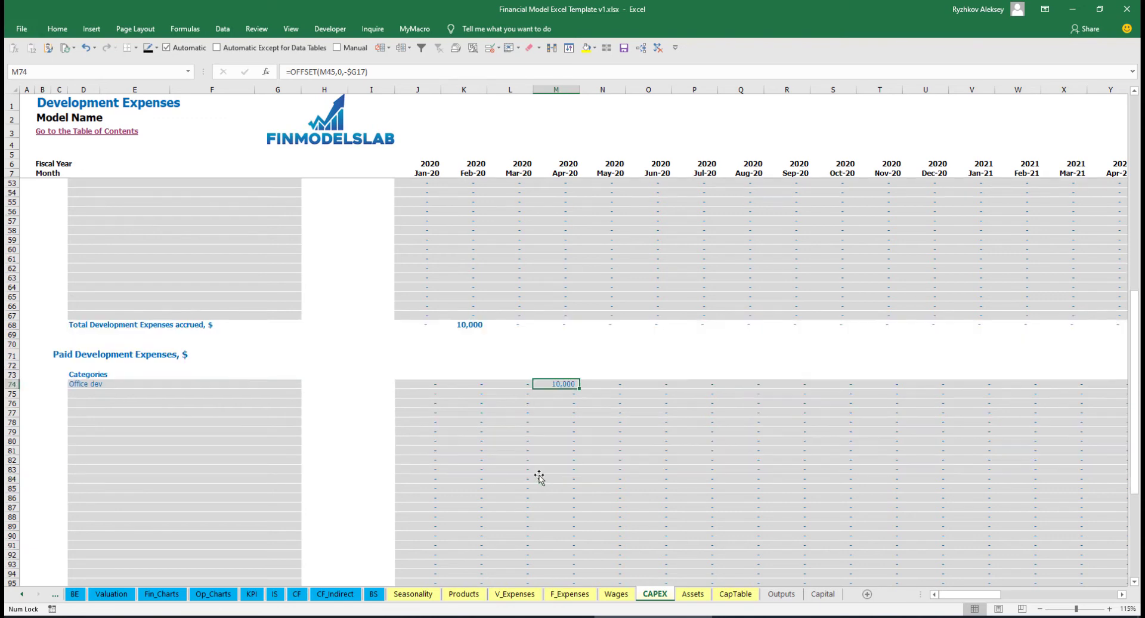
pyautogui.scroll(-10, 539, 477)
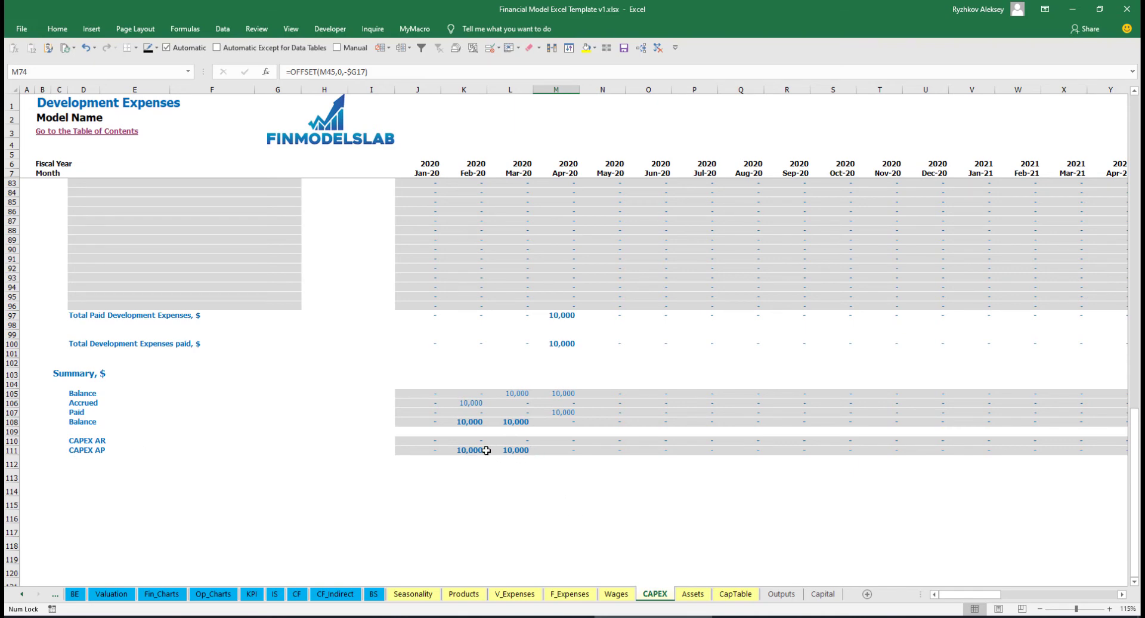
# Add the development expense category "Other dev exp" with purchase date Mar-20, spending of 5,000 and payment delay 0M.
pyautogui.scroll(20, 513, 380)
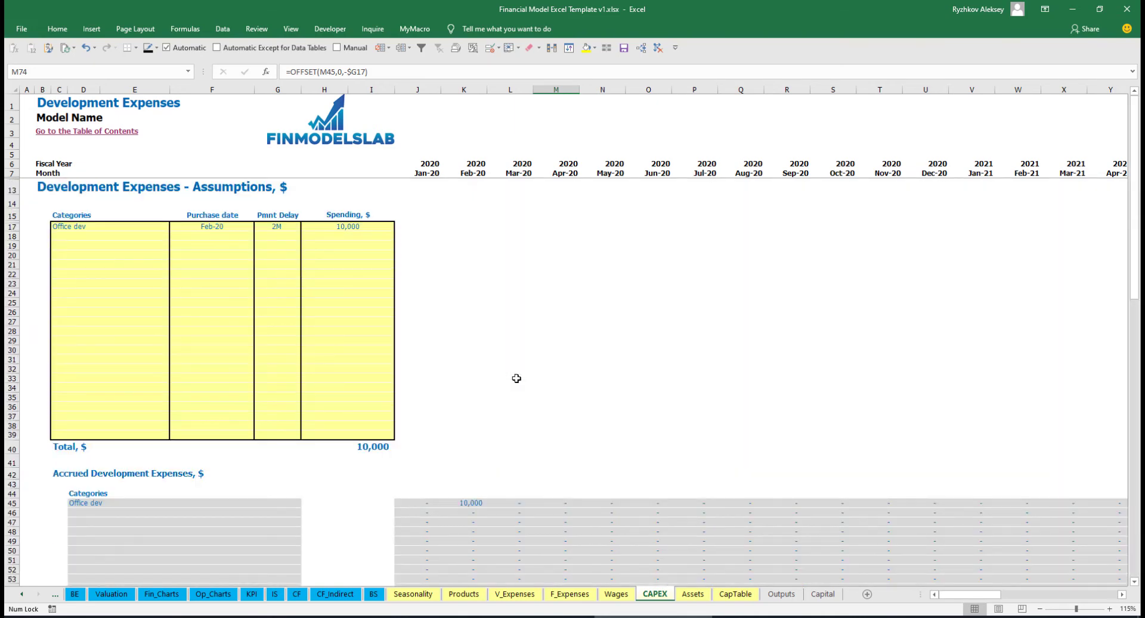
pyautogui.click(93, 235)
pyautogui.write('Other dev exp')
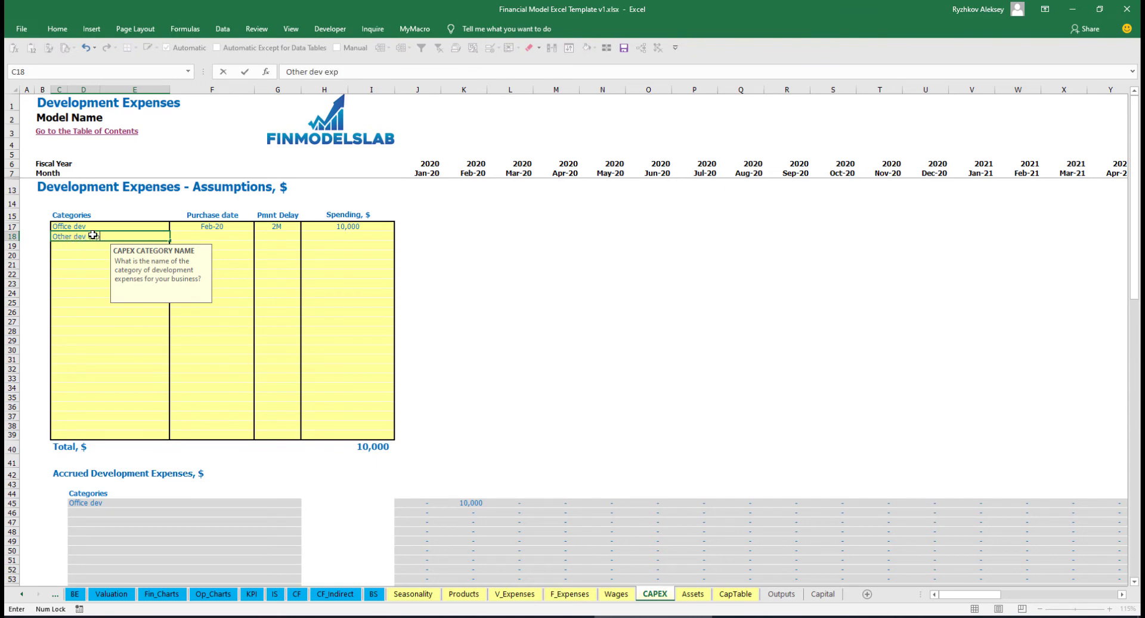
pyautogui.click(235, 232)
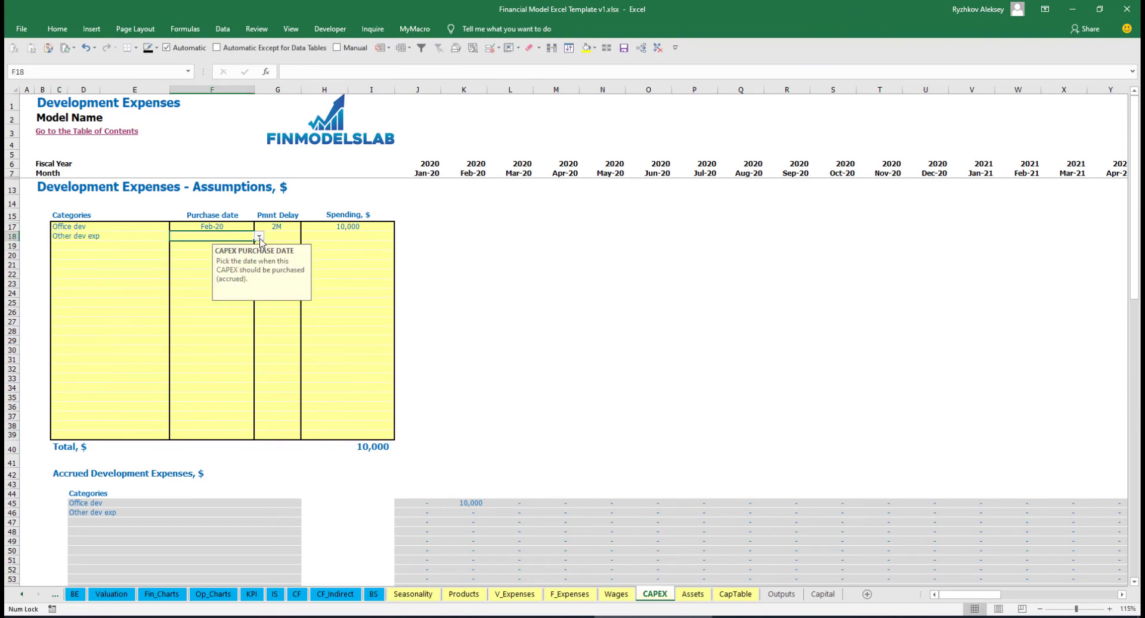
pyautogui.click(259, 236)
pyautogui.click(197, 265)
pyautogui.click(333, 238)
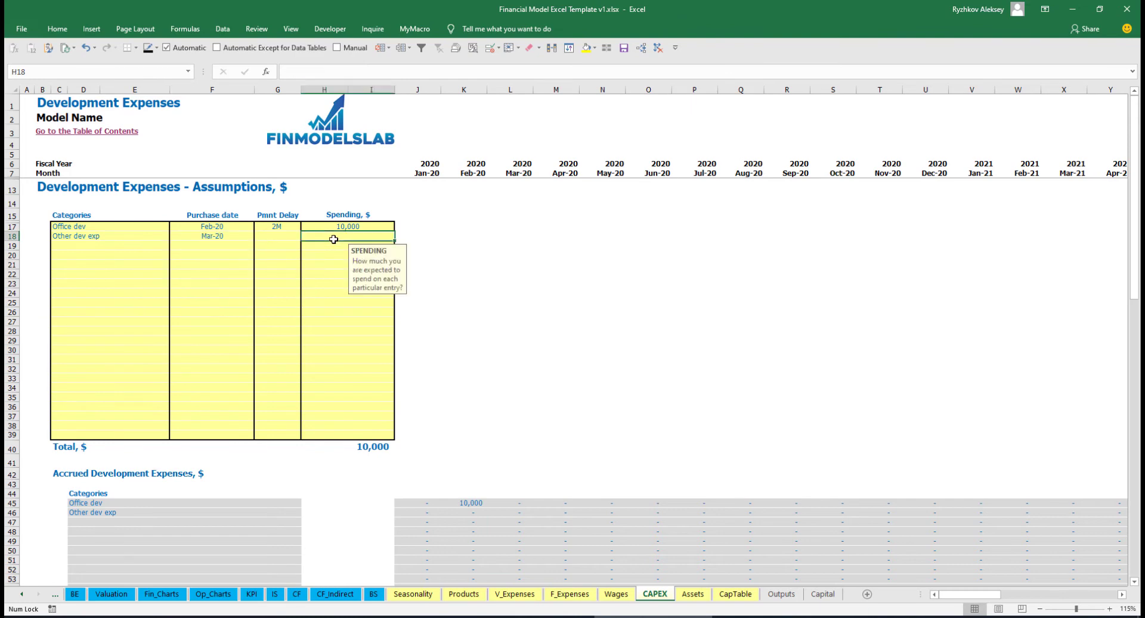
pyautogui.write('5000')
pyautogui.press('Return')
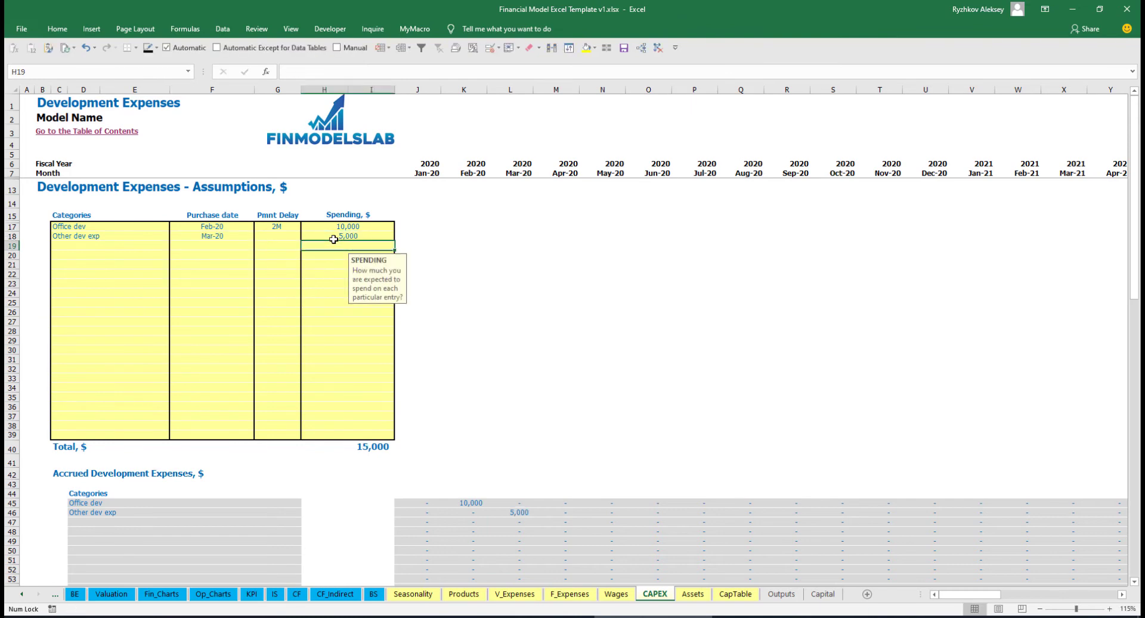
pyautogui.click(288, 238)
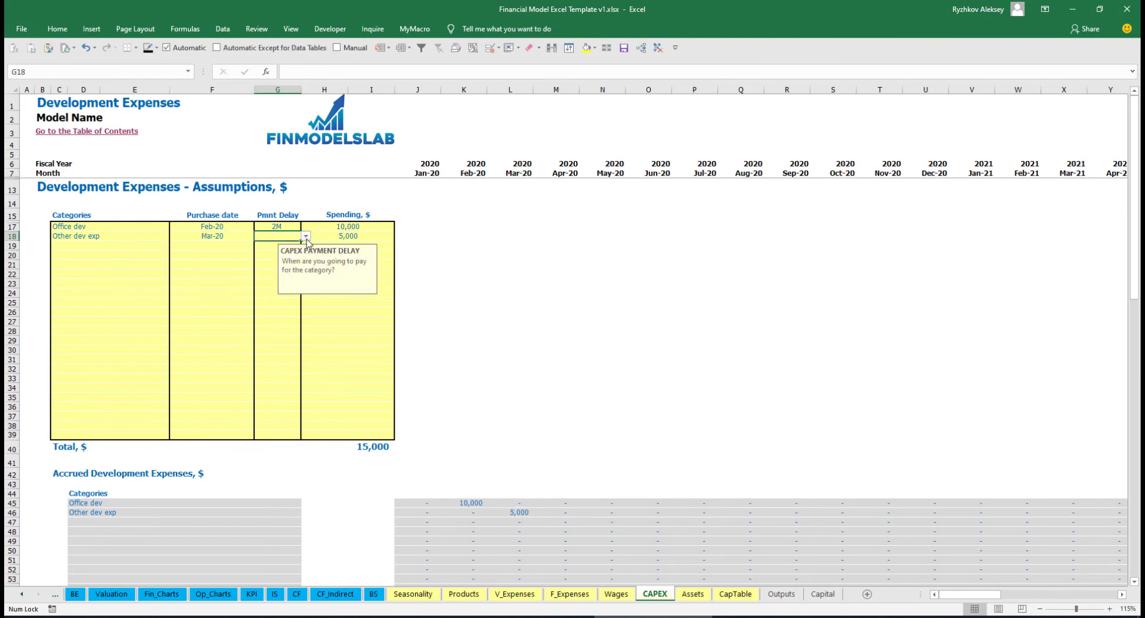
pyautogui.click(305, 236)
pyautogui.click(238, 245)
# Check the months in which the Other dev exp amount is accrued and paid.
pyautogui.scroll(-3, 488, 427)
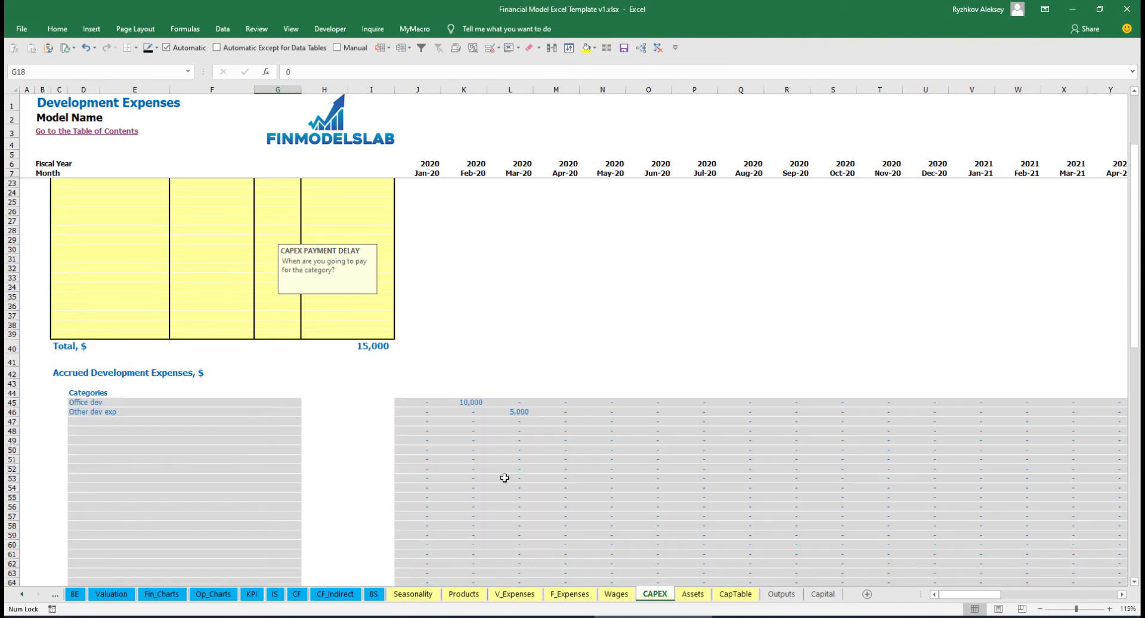
pyautogui.click(522, 413)
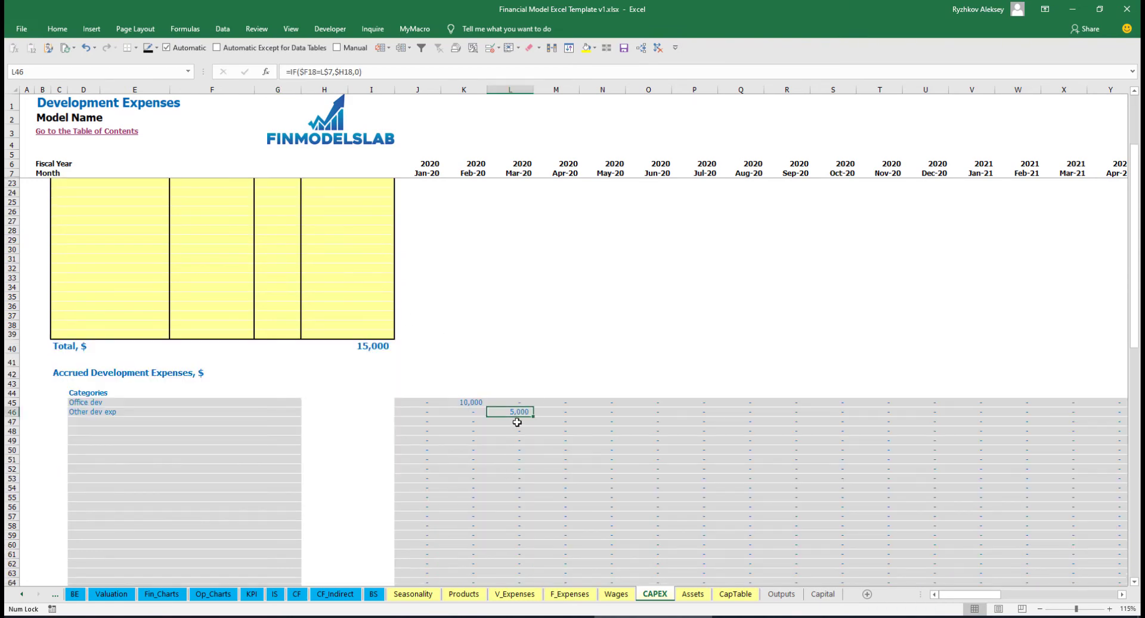
pyautogui.scroll(-10, 513, 362)
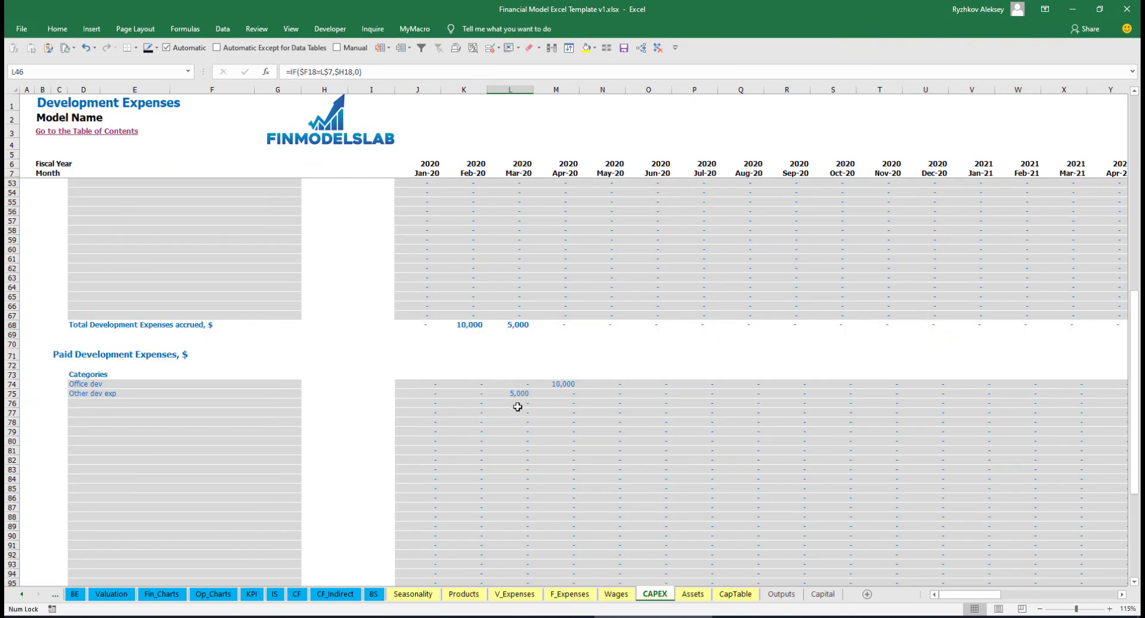
pyautogui.scroll(13, 515, 395)
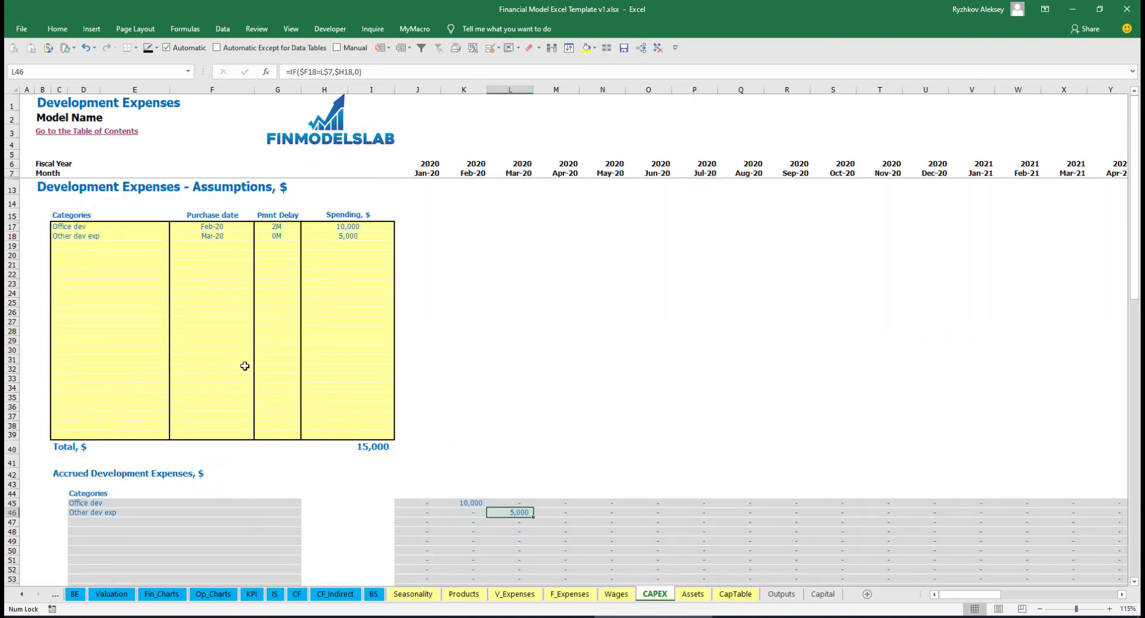
# Examine the capital expenditure, book depreciation and closing net book value of Development Expenses in the Assets sheet.
pyautogui.click(692, 593)
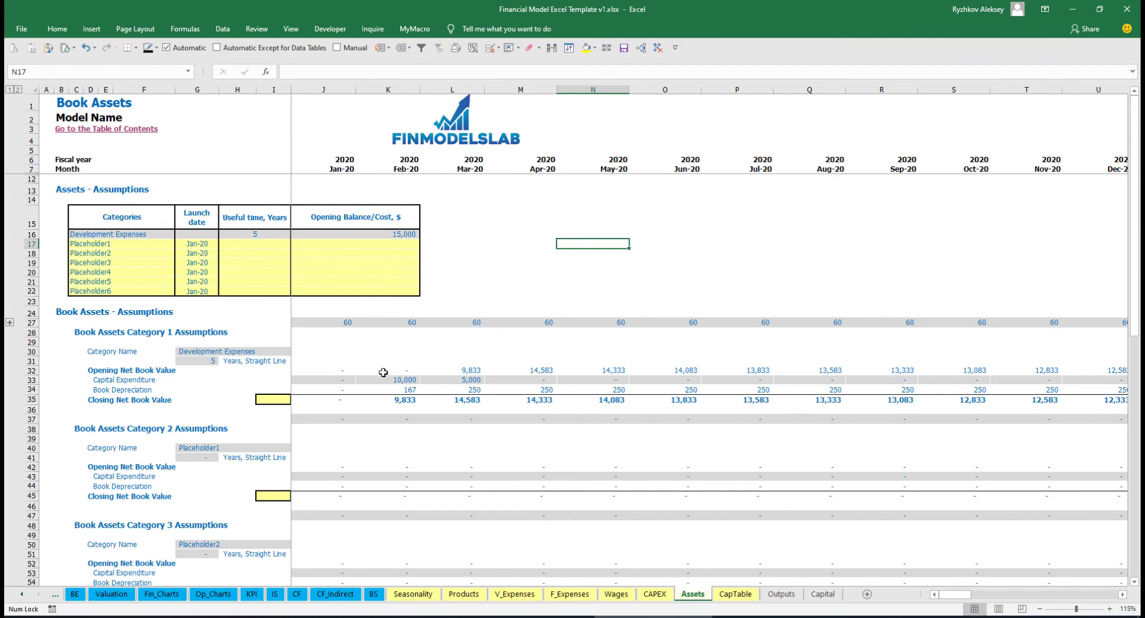
pyautogui.click(32, 390)
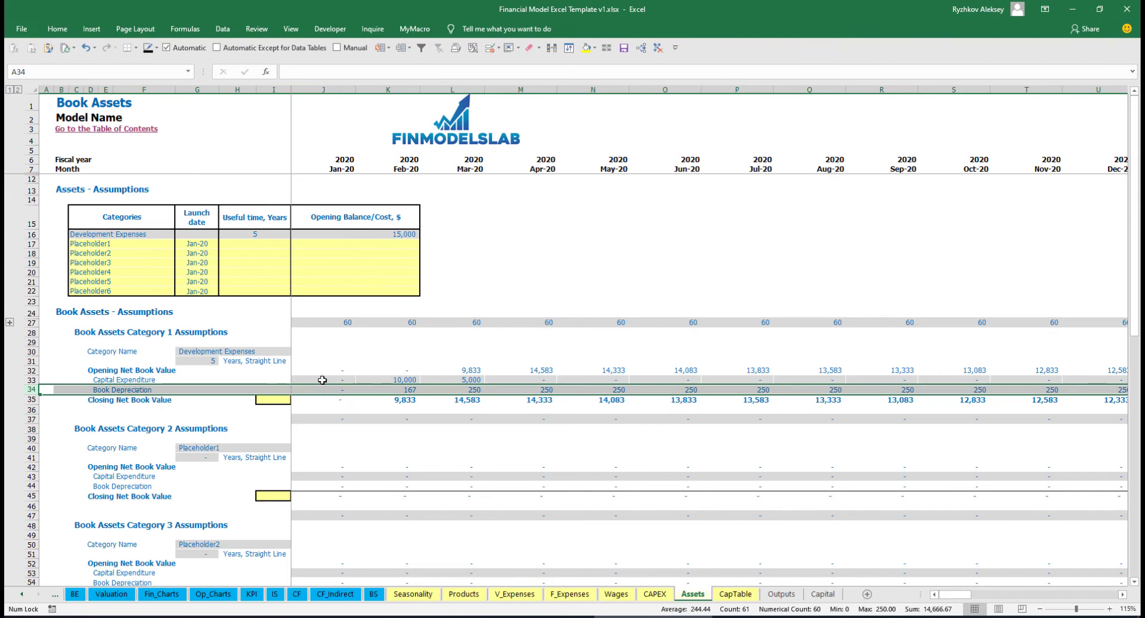
pyautogui.moveTo(322, 380); pyautogui.dragTo(574, 379)
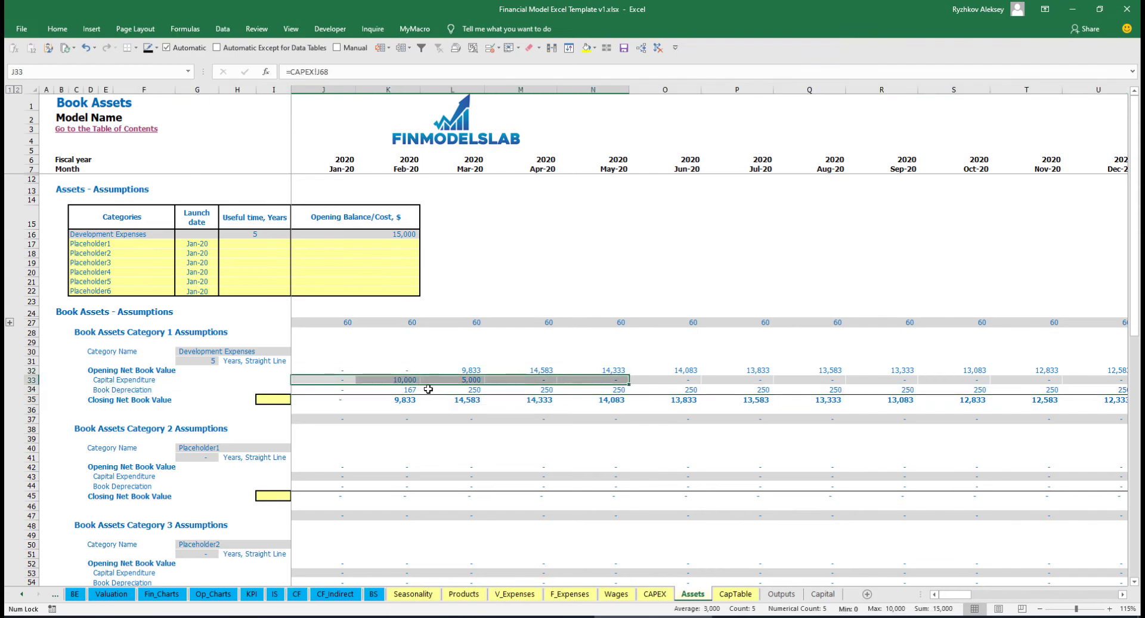
pyautogui.moveTo(338, 399); pyautogui.dragTo(635, 404)
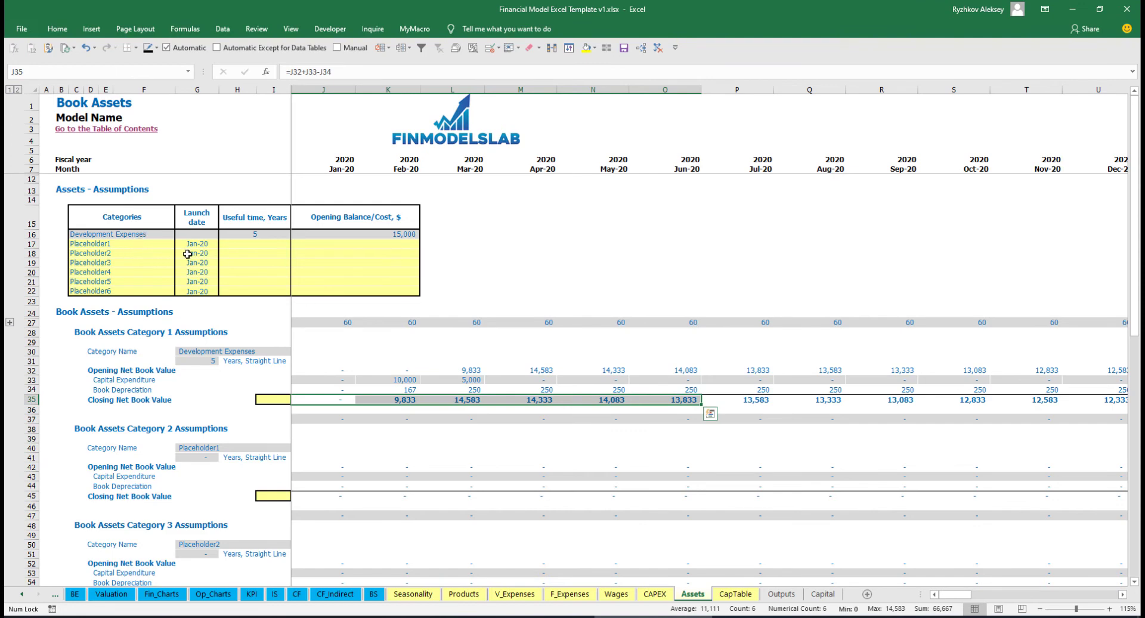
# Add the asset category "Other assets" with launch date Apr-20, a useful time of 10 years and an opening cost of 25,000.
pyautogui.click(137, 240)
pyautogui.write('Other assets')
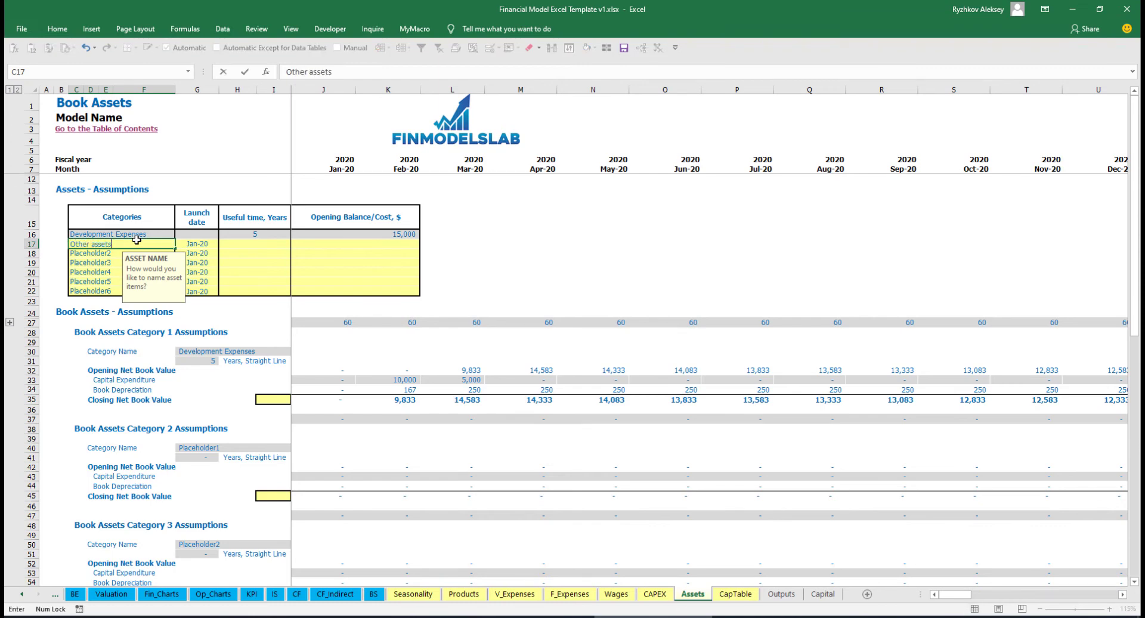
pyautogui.press('Return')
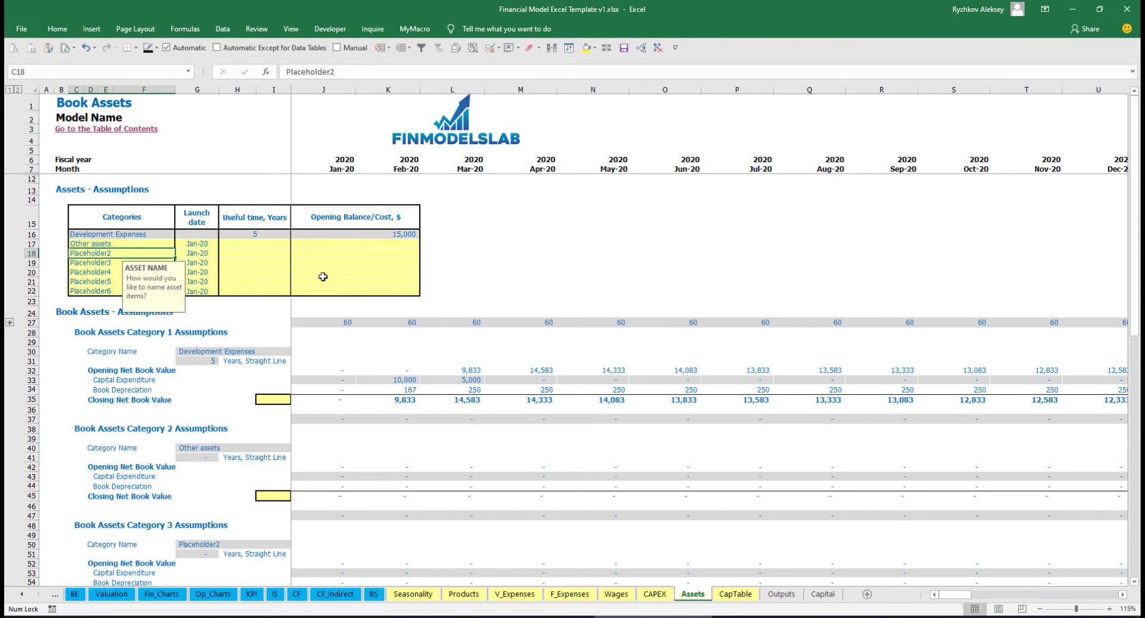
pyautogui.click(280, 243)
pyautogui.write('10')
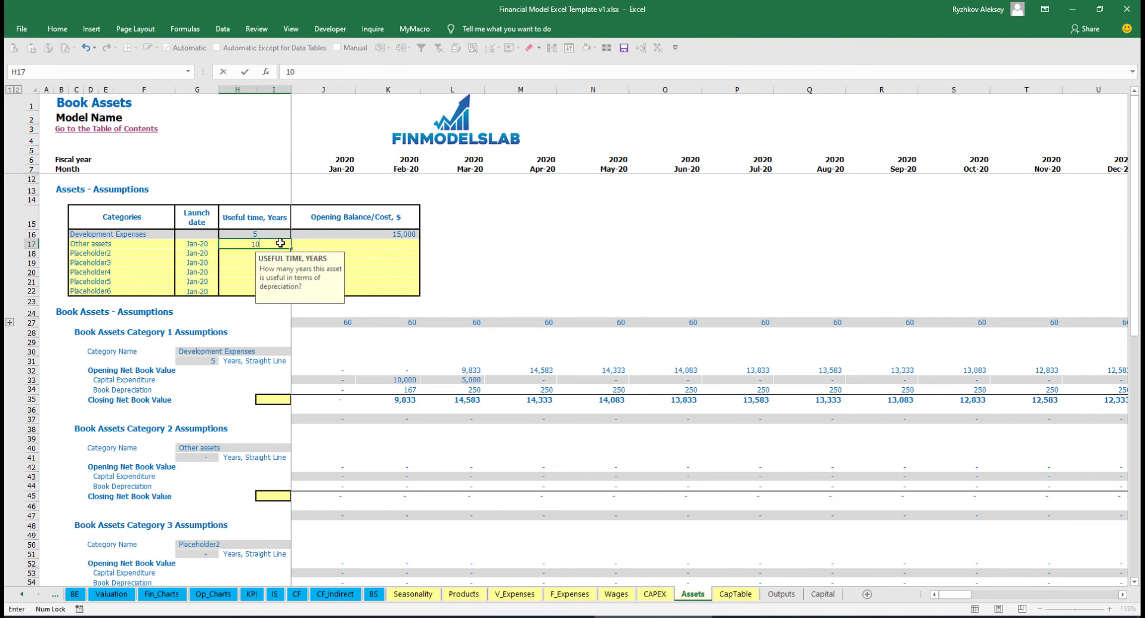
pyautogui.press('Return')
pyautogui.click(358, 245)
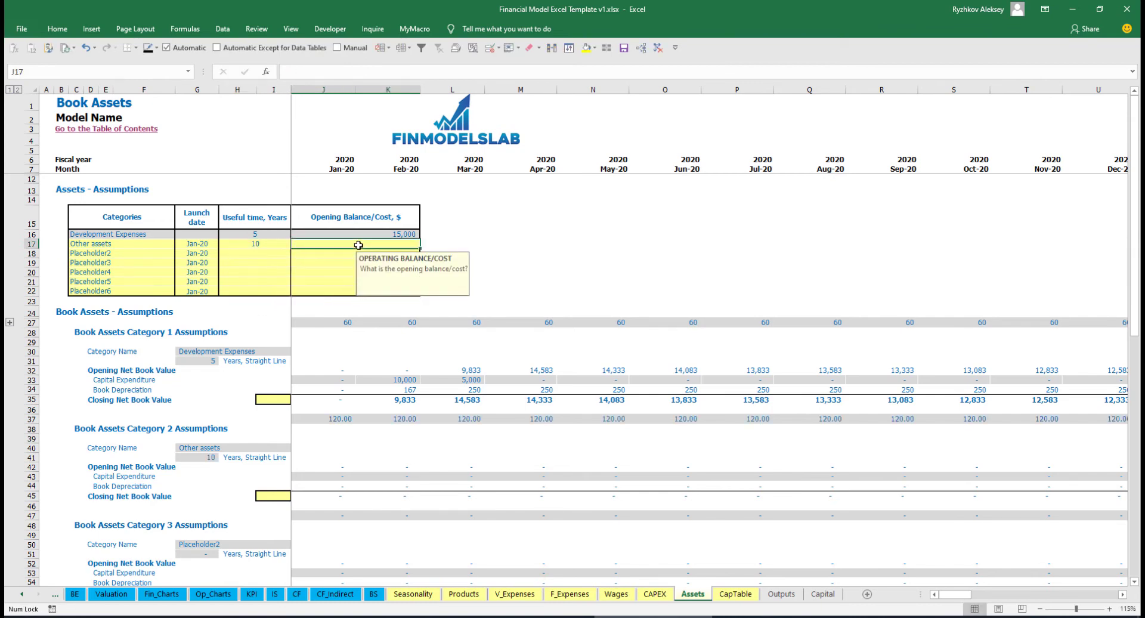
pyautogui.write('25,')
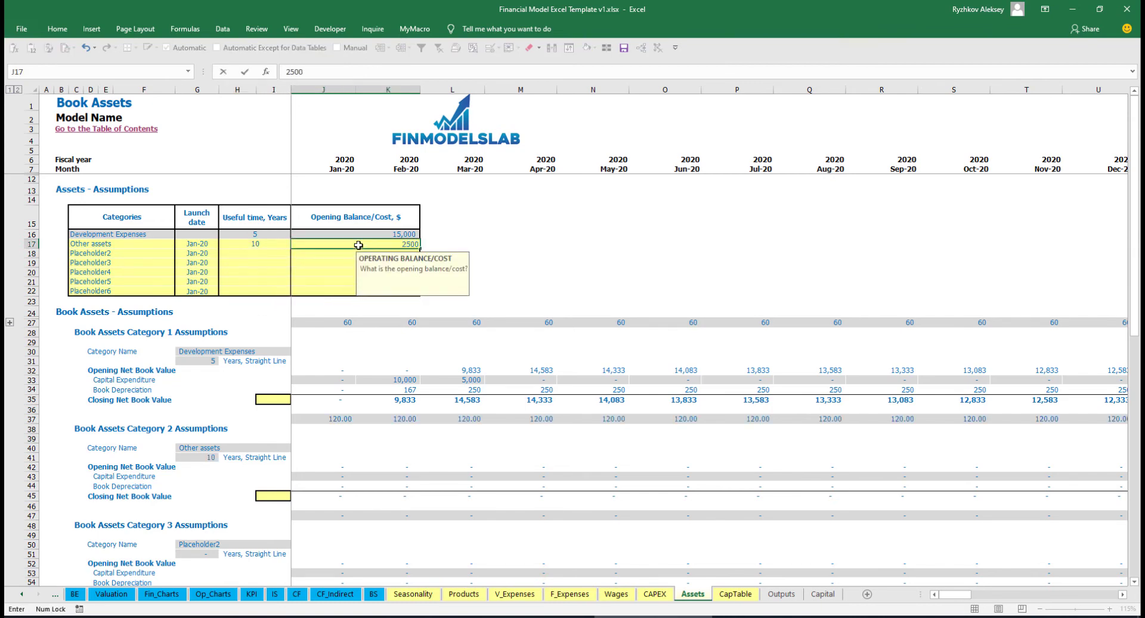
pyautogui.write('000')
pyautogui.press('Return')
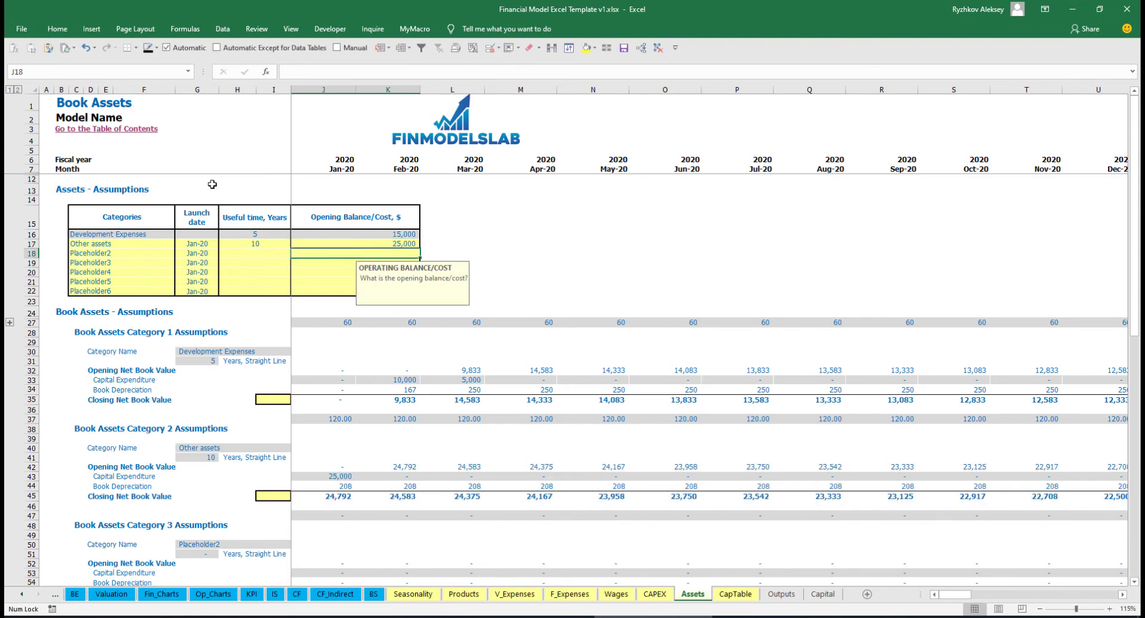
pyautogui.click(218, 242)
pyautogui.click(222, 243)
pyautogui.click(199, 282)
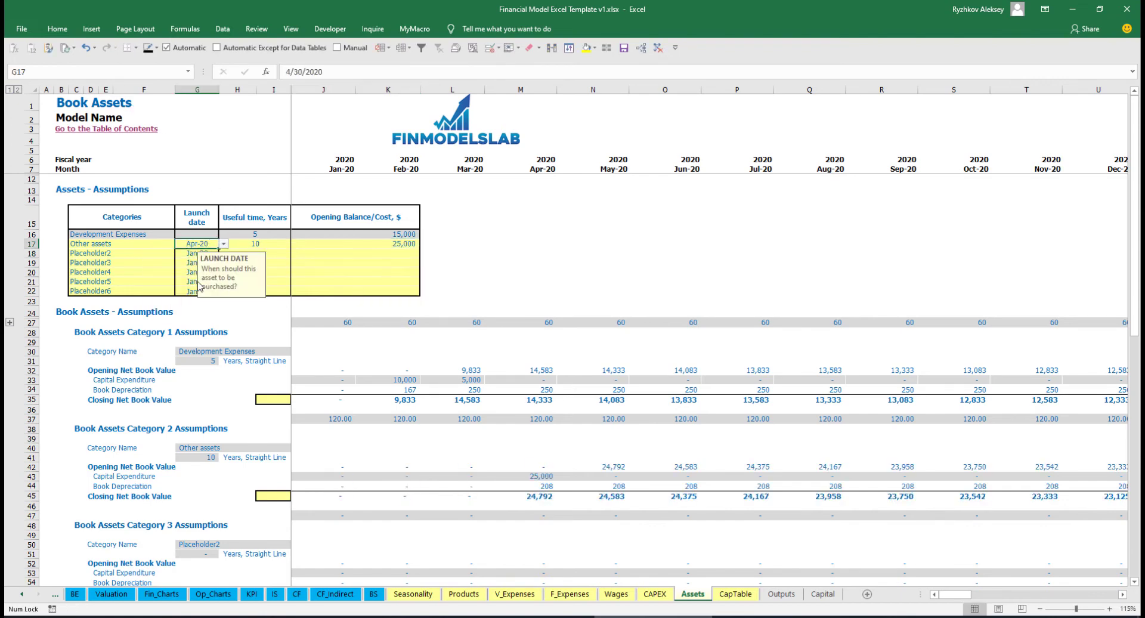
# Examine the capital expenditure, book depreciation and closing net book value of Other assets from Apr-20 onward.
pyautogui.click(542, 477)
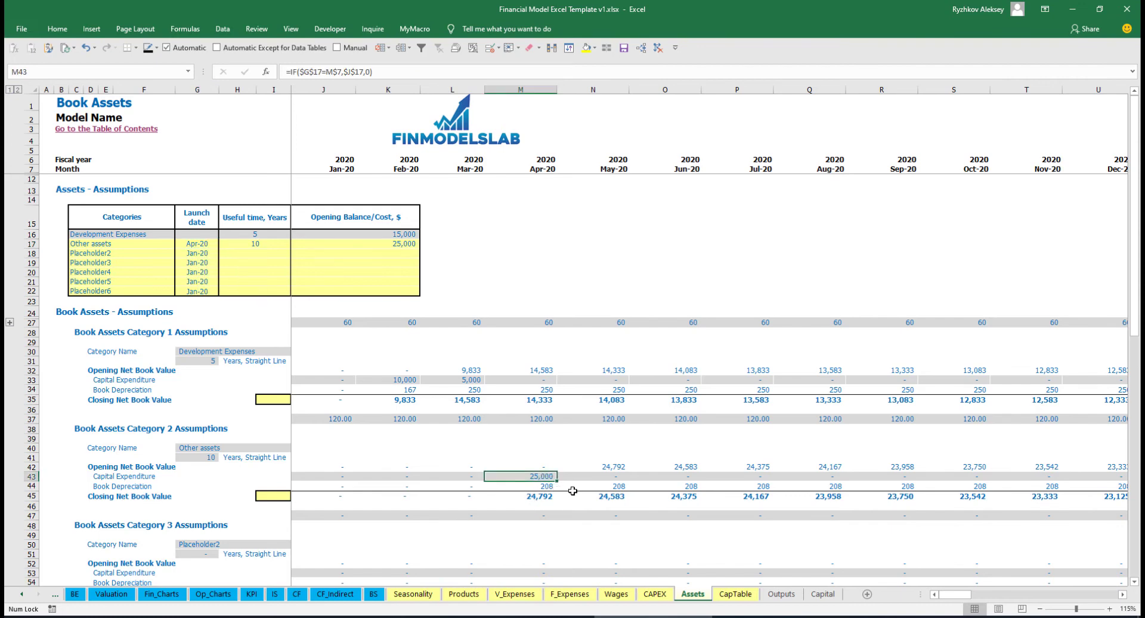
pyautogui.moveTo(547, 485); pyautogui.dragTo(740, 484)
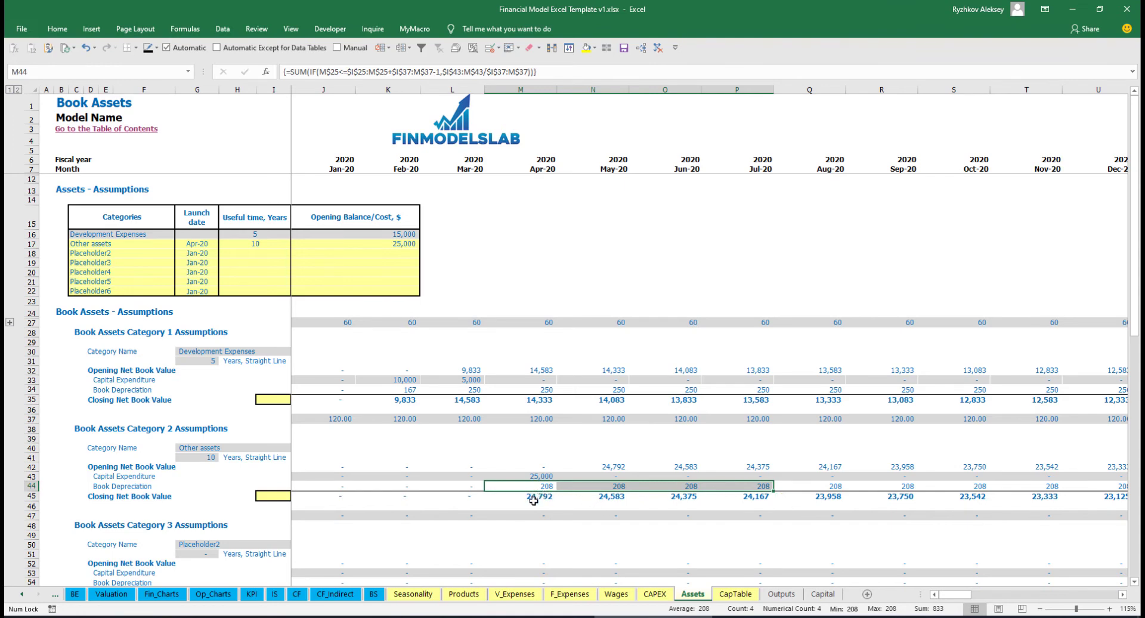
pyautogui.moveTo(547, 498); pyautogui.dragTo(784, 495)
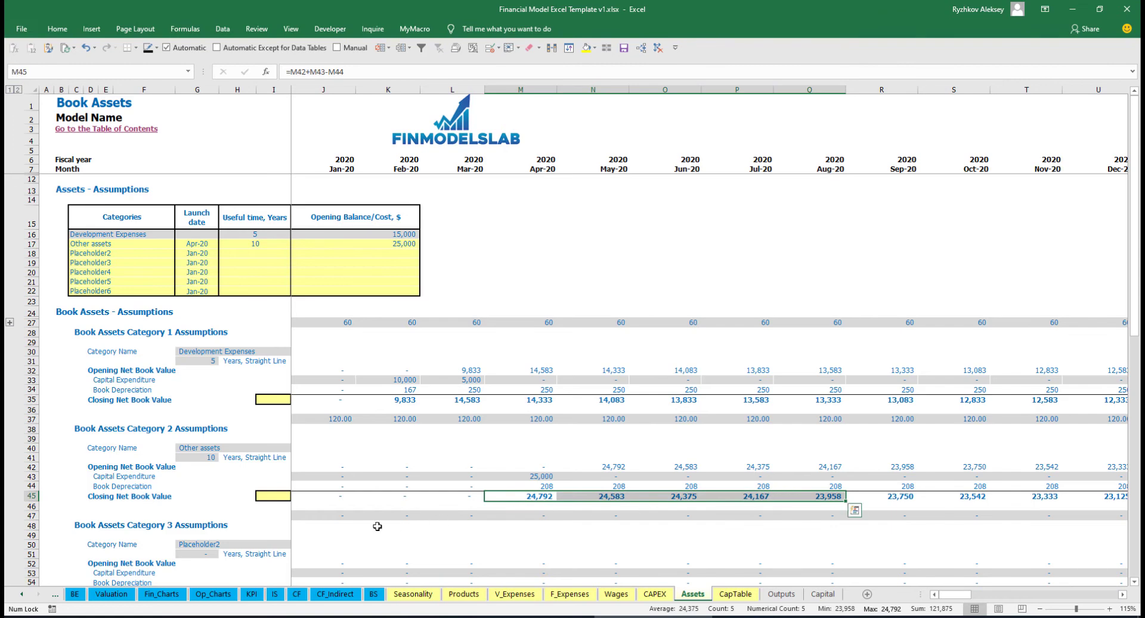
# Check how the assets flow into the Income Statement, Cash Flow Statement and the fixed asset, CAPEX prepayment and CAPEX payable rows of the Balance Sheet.
pyautogui.click(275, 594)
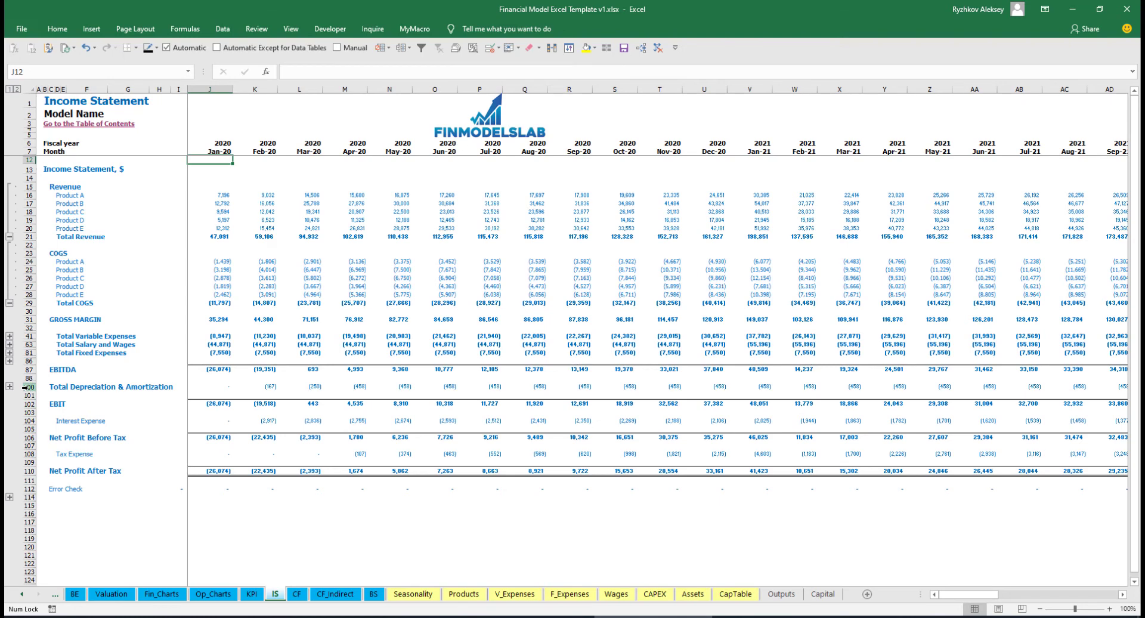
pyautogui.click(295, 594)
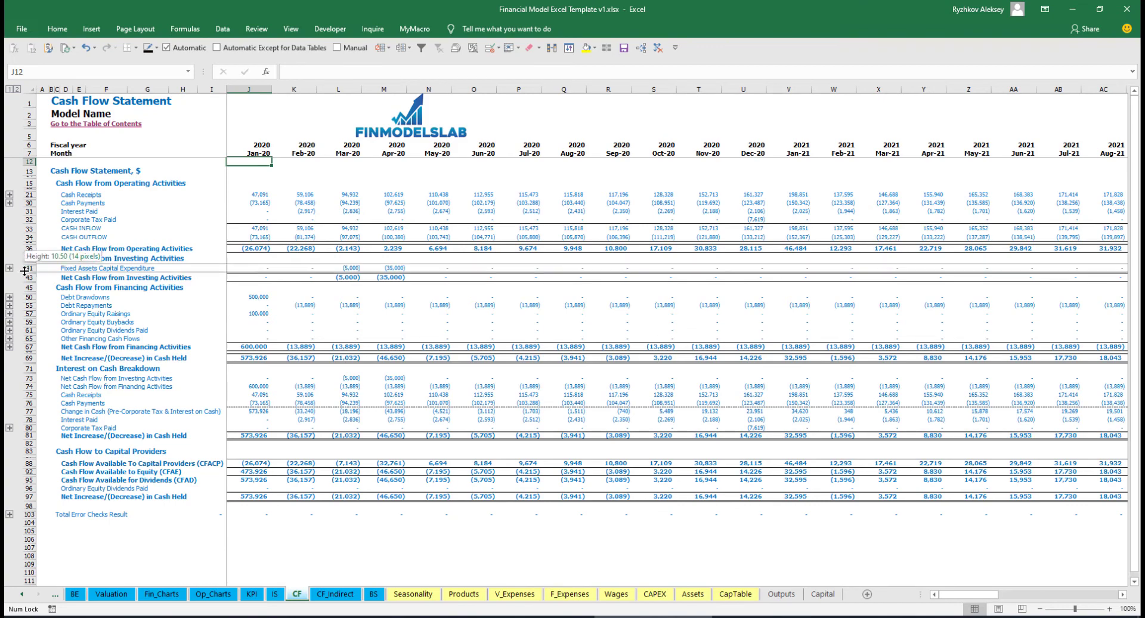
pyautogui.click(373, 593)
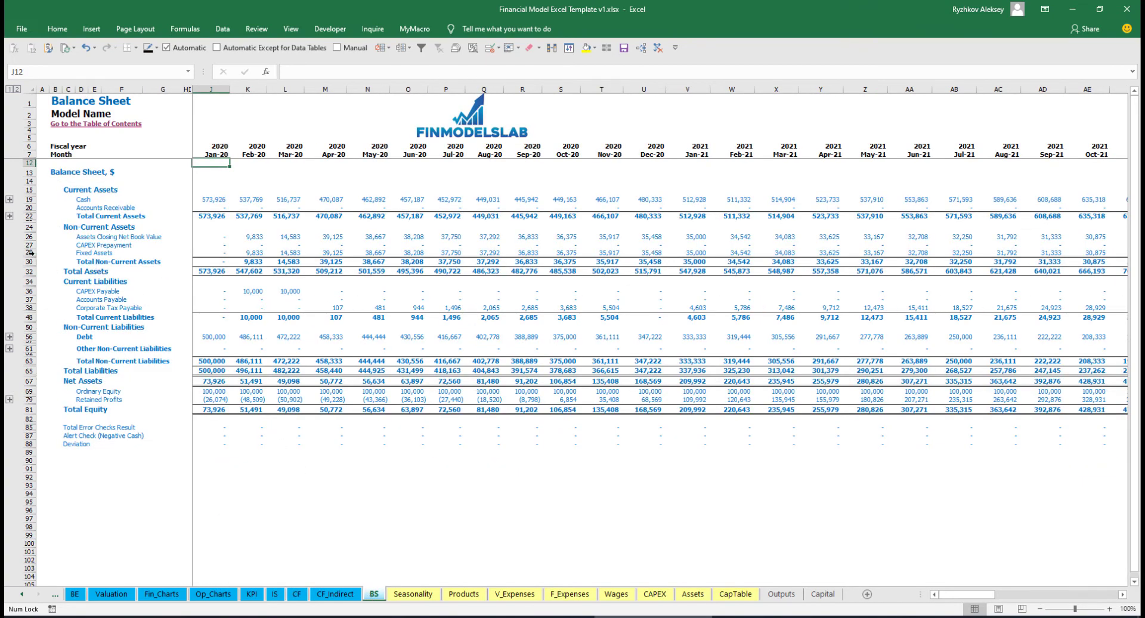
pyautogui.click(28, 252)
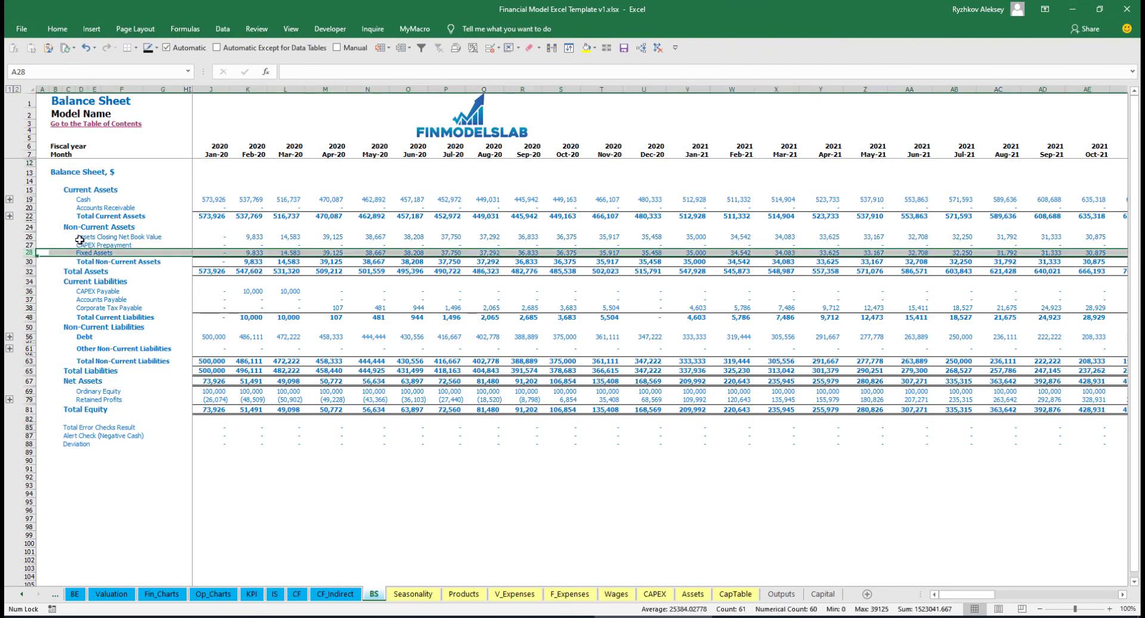
pyautogui.click(27, 245)
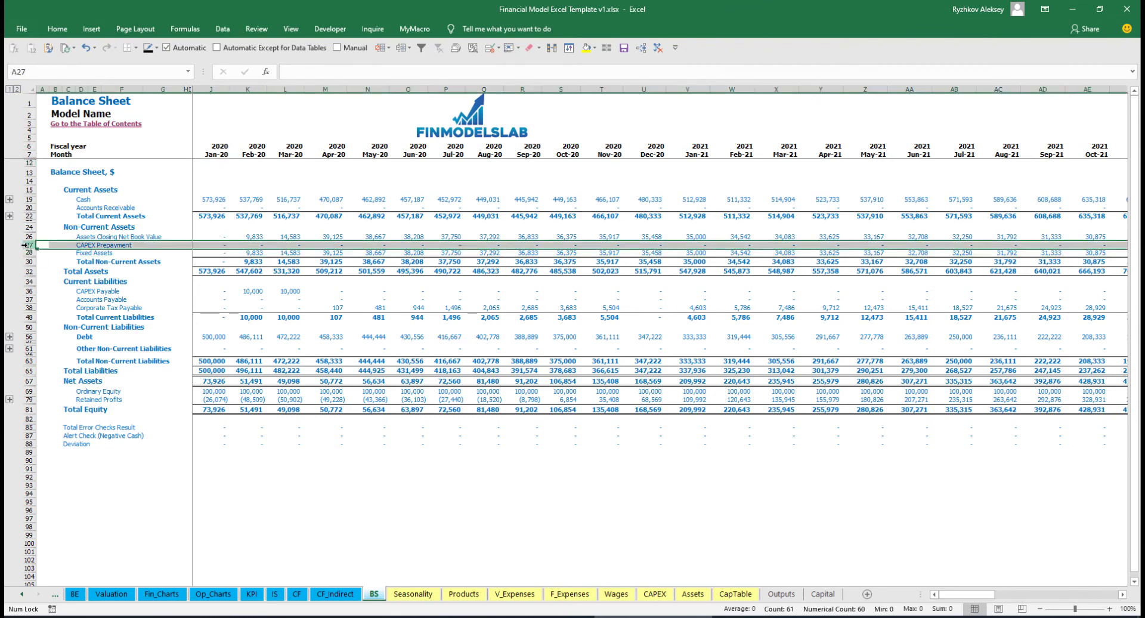
pyautogui.click(30, 291)
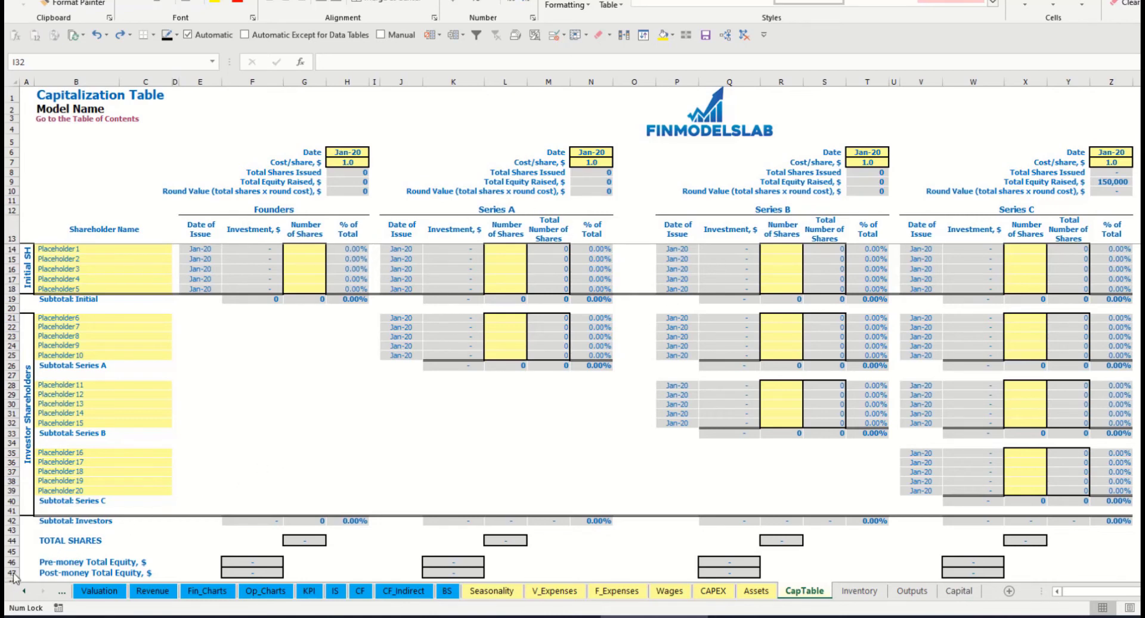
# Name the first two initial shareholders in the Capitalization Table "Founder 1" and "Founder 2".
pyautogui.click(61, 247)
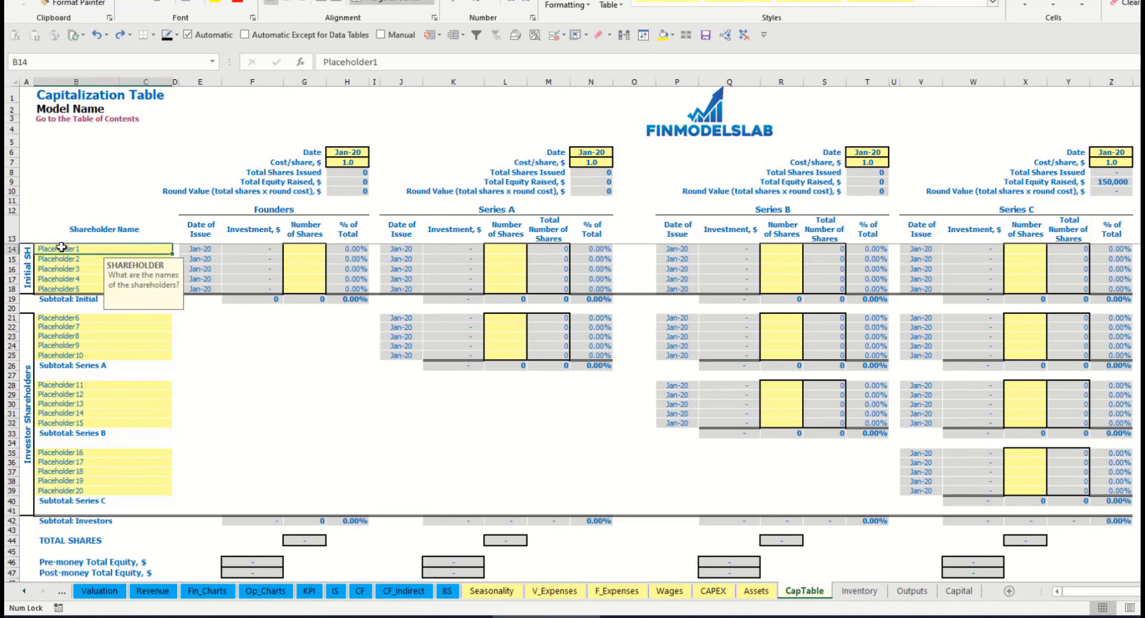
pyautogui.write('Fo')
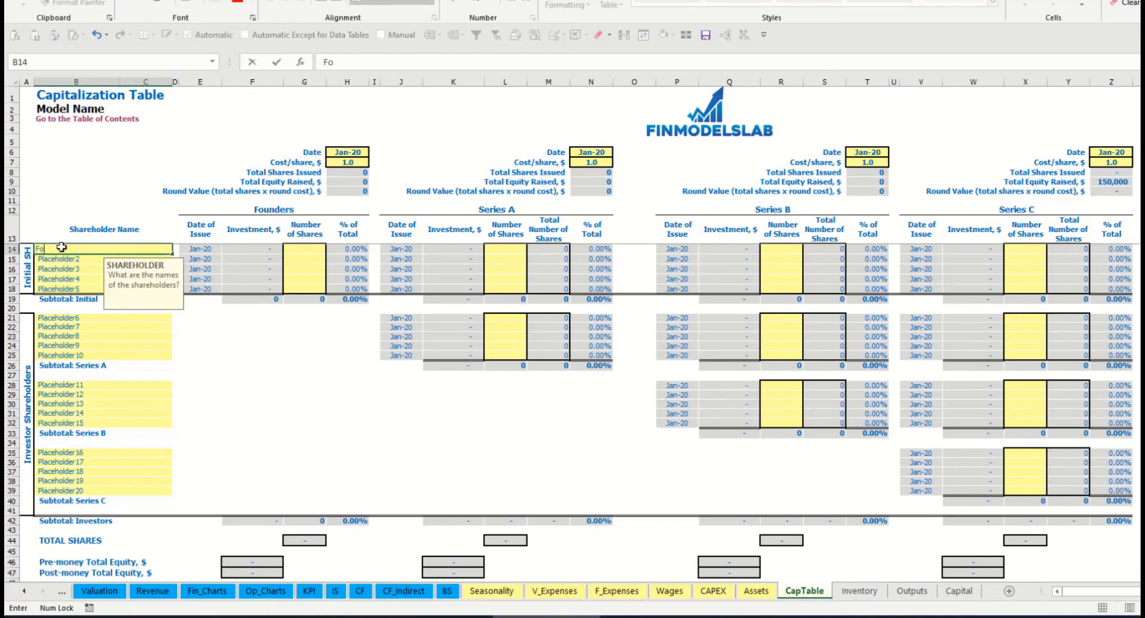
pyautogui.write('under 1')
pyautogui.press('Return')
pyautogui.press('Up')
pyautogui.hotkey('ctrl', 'c')
pyautogui.press('Down')
pyautogui.hotkey('ctrl', 'v')
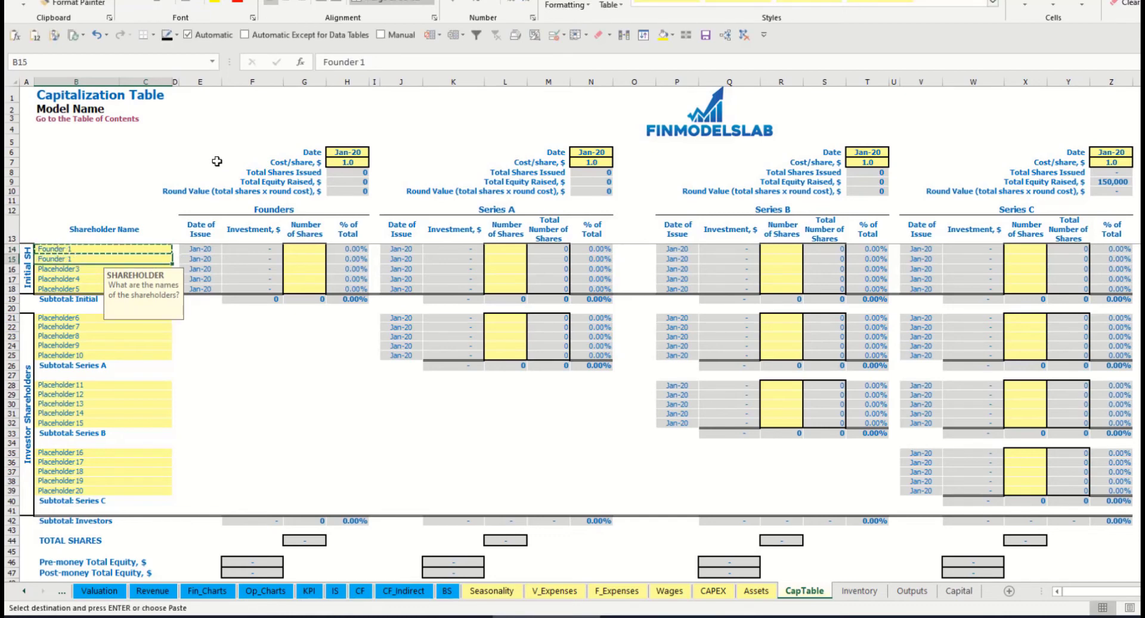
pyautogui.click(380, 65)
pyautogui.press('Return')
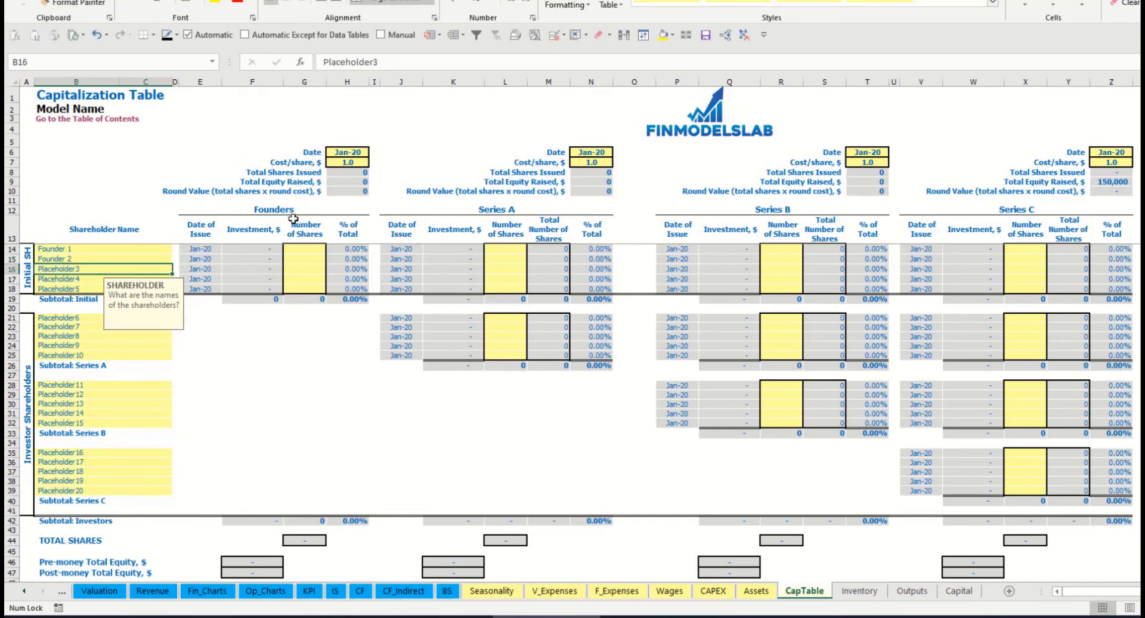
# Set the number of shares in the Founders round to 10,000 for Founder 1 and 20,000 for Founder 2.
pyautogui.click(124, 249)
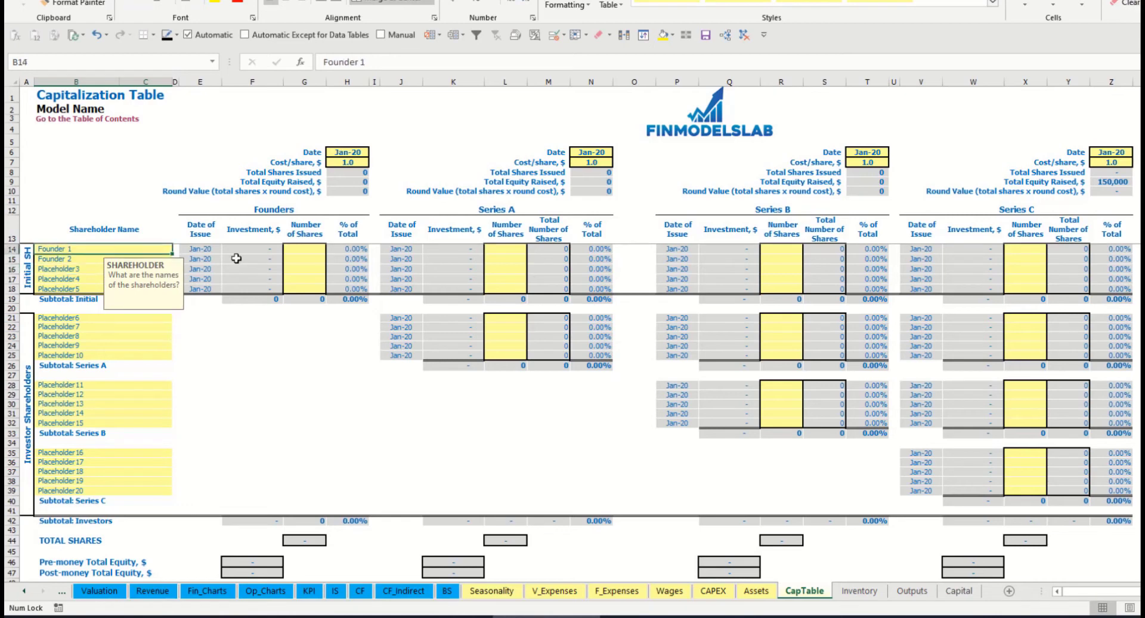
pyautogui.click(309, 249)
pyautogui.write('10,0')
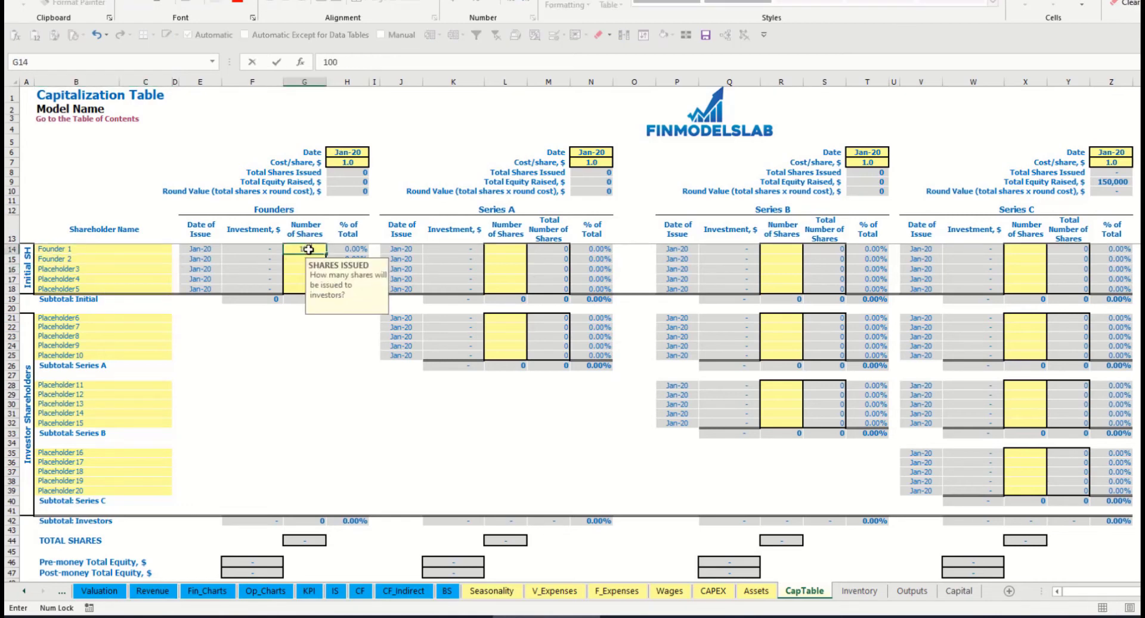
pyautogui.write('00')
pyautogui.press('Return')
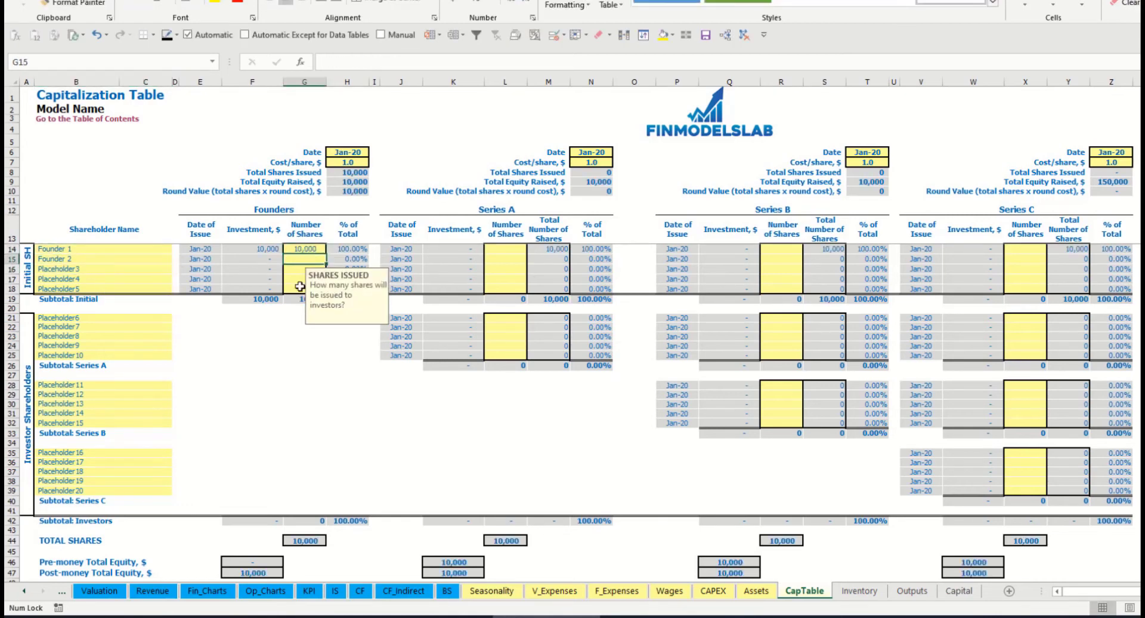
pyautogui.write('200000')
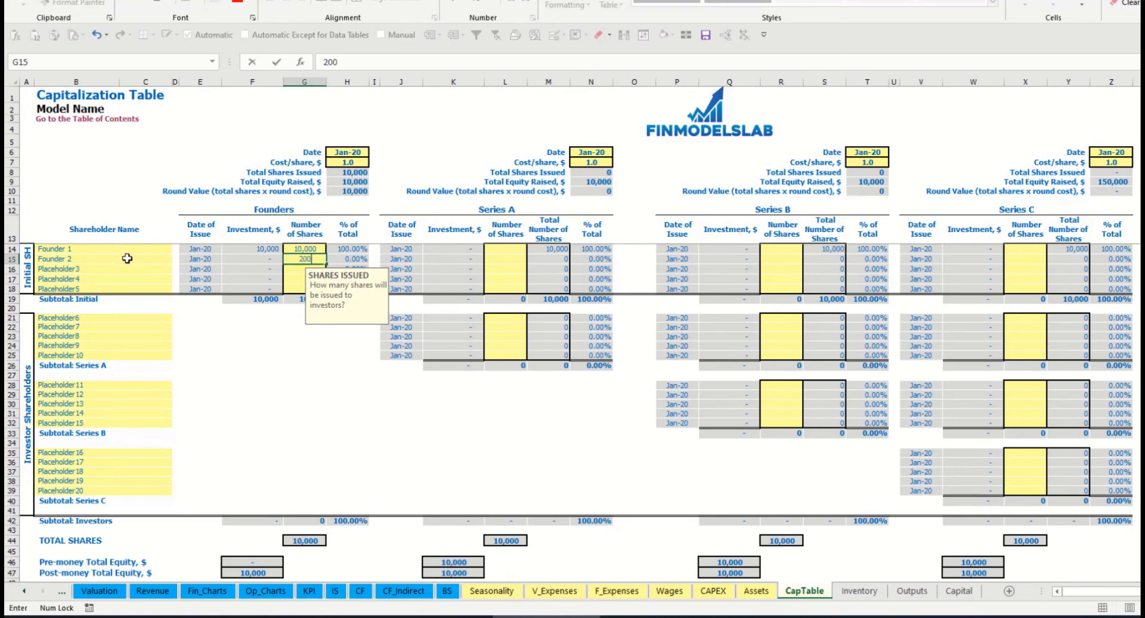
# Set the Founders round's cost per share to 2.0 and its date to Feb-20.
pyautogui.click(348, 154)
pyautogui.click(335, 163)
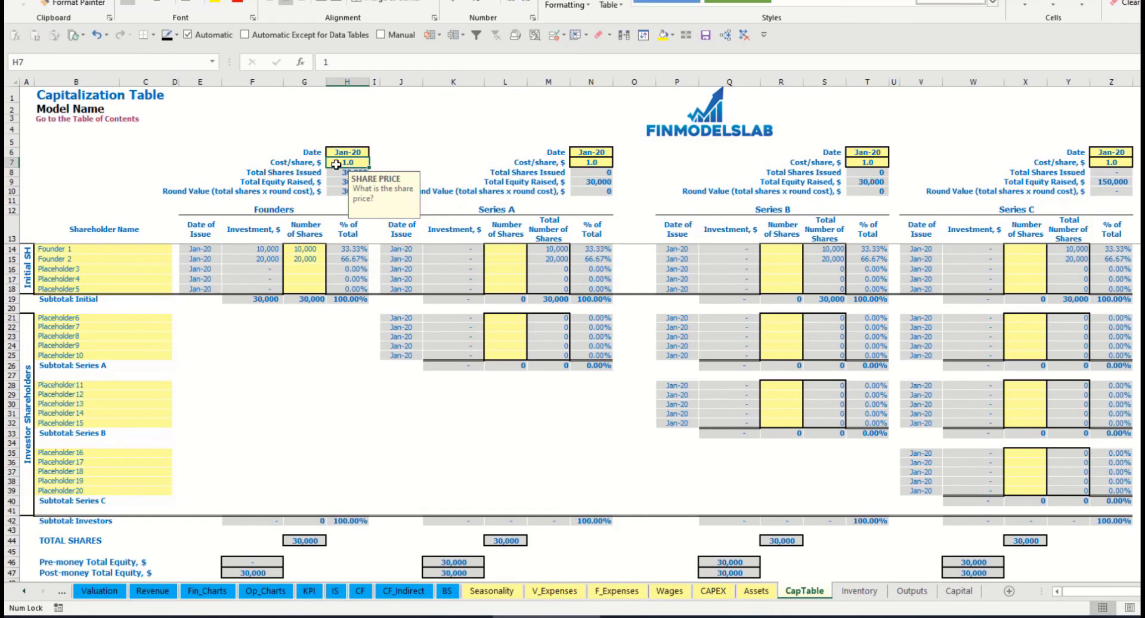
pyautogui.write('2')
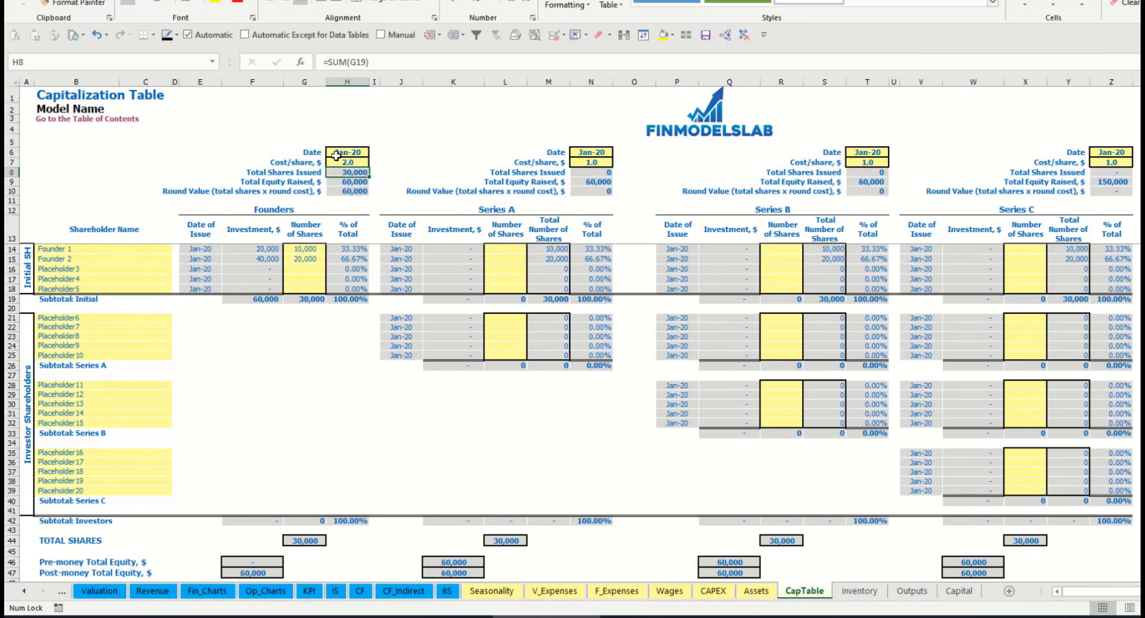
pyautogui.click(344, 154)
pyautogui.click(374, 152)
pyautogui.click(353, 172)
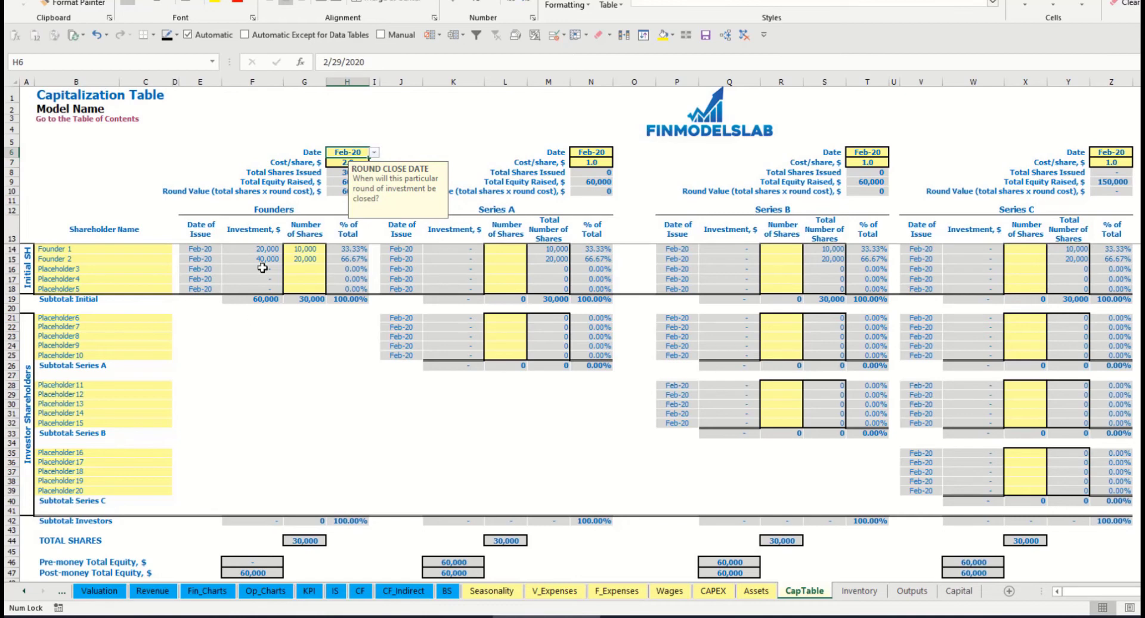
# Examine the founders' investments, the initial subtotal, the post-money total equity and Founder 1's share percentage.
pyautogui.click(261, 250)
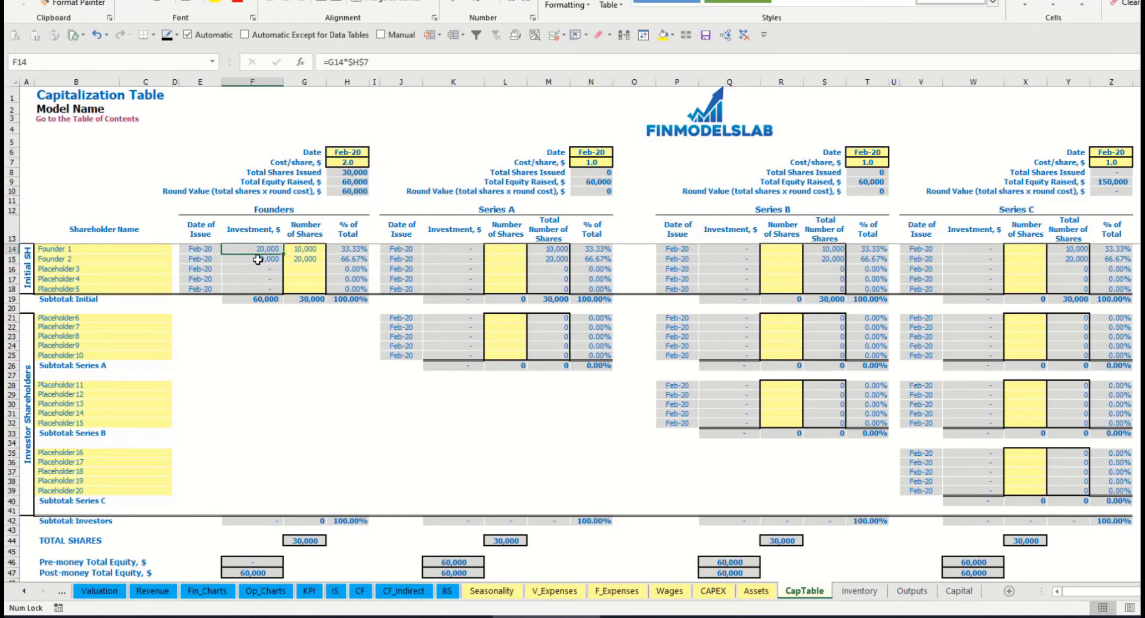
pyautogui.click(258, 259)
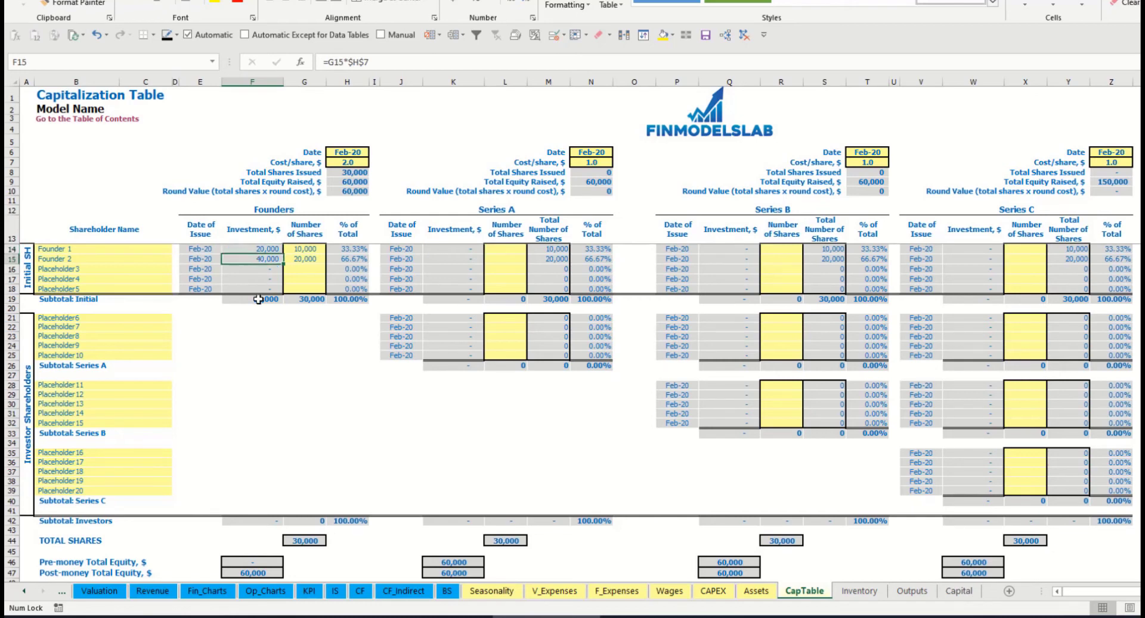
pyautogui.click(257, 300)
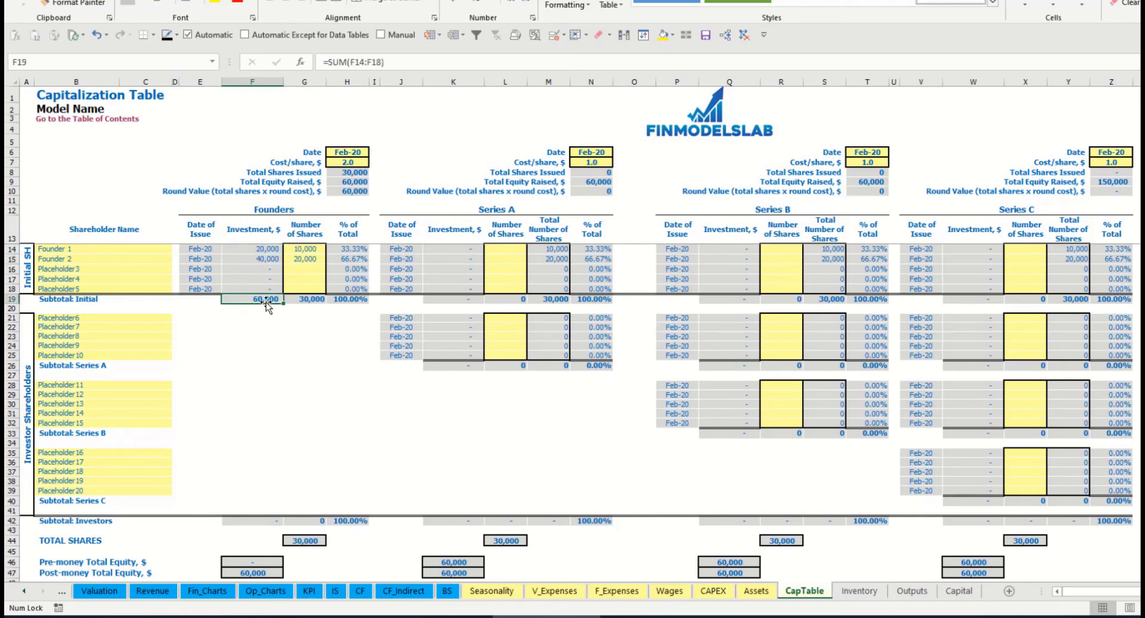
pyautogui.click(11, 572)
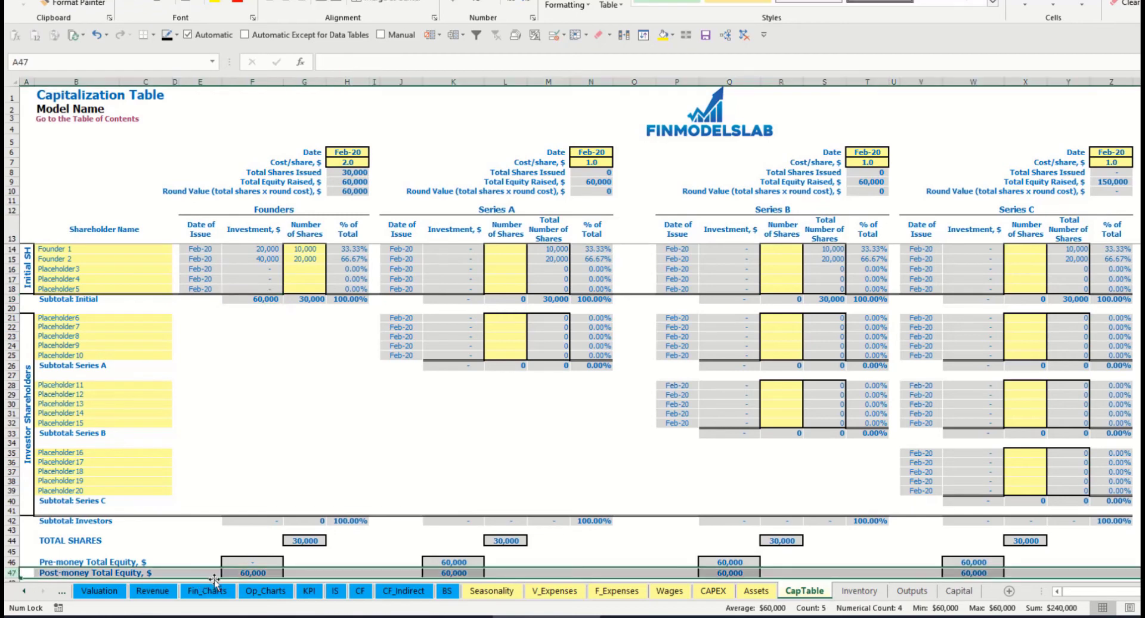
pyautogui.click(356, 250)
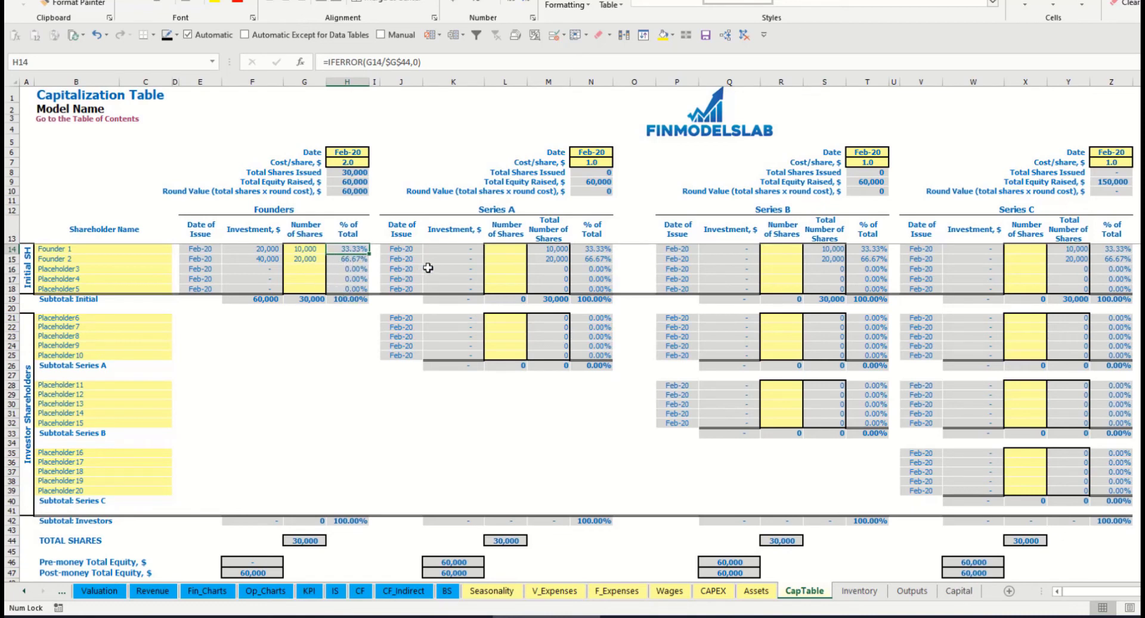
# Name the first Series A investor shareholder in the Capitalization Table "Investor 1".
pyautogui.click(137, 321)
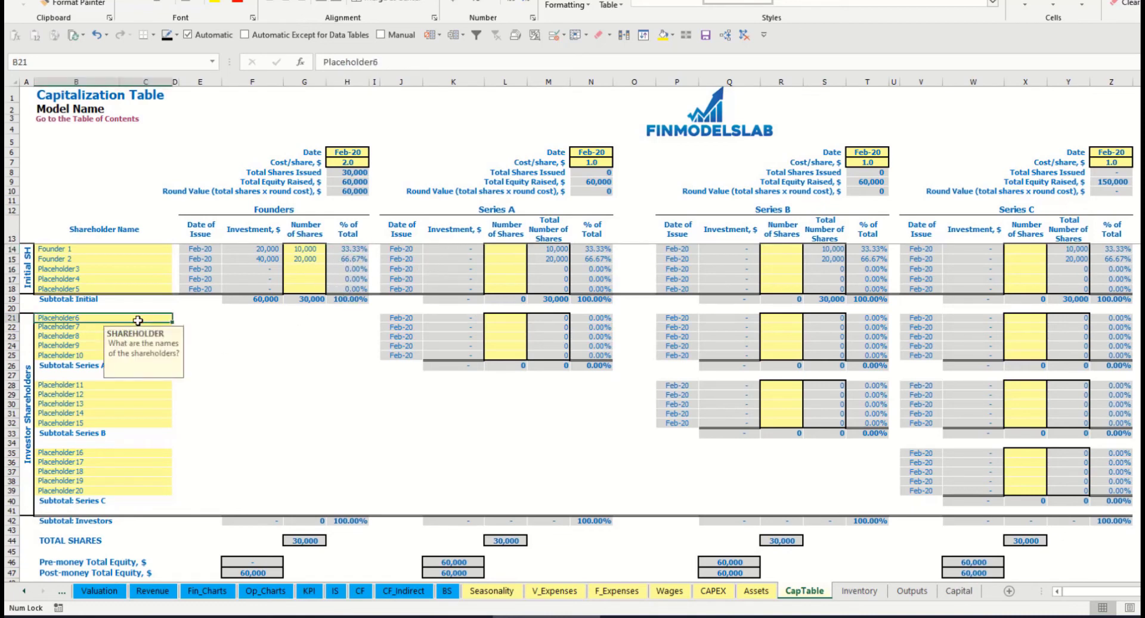
pyautogui.click(520, 213)
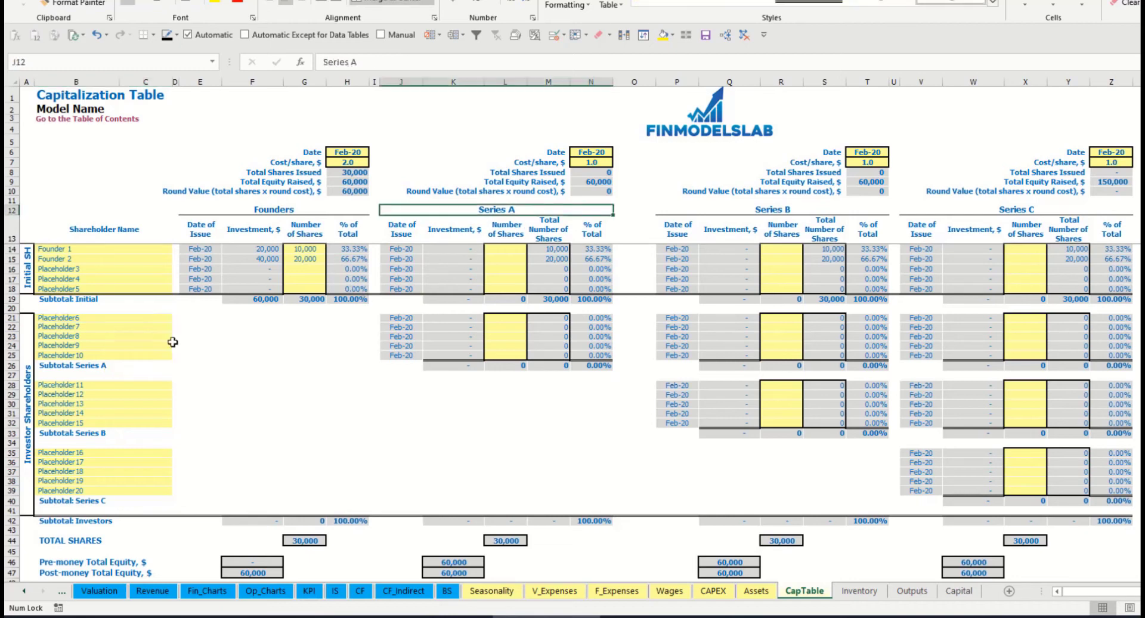
pyautogui.click(85, 321)
pyautogui.write('In')
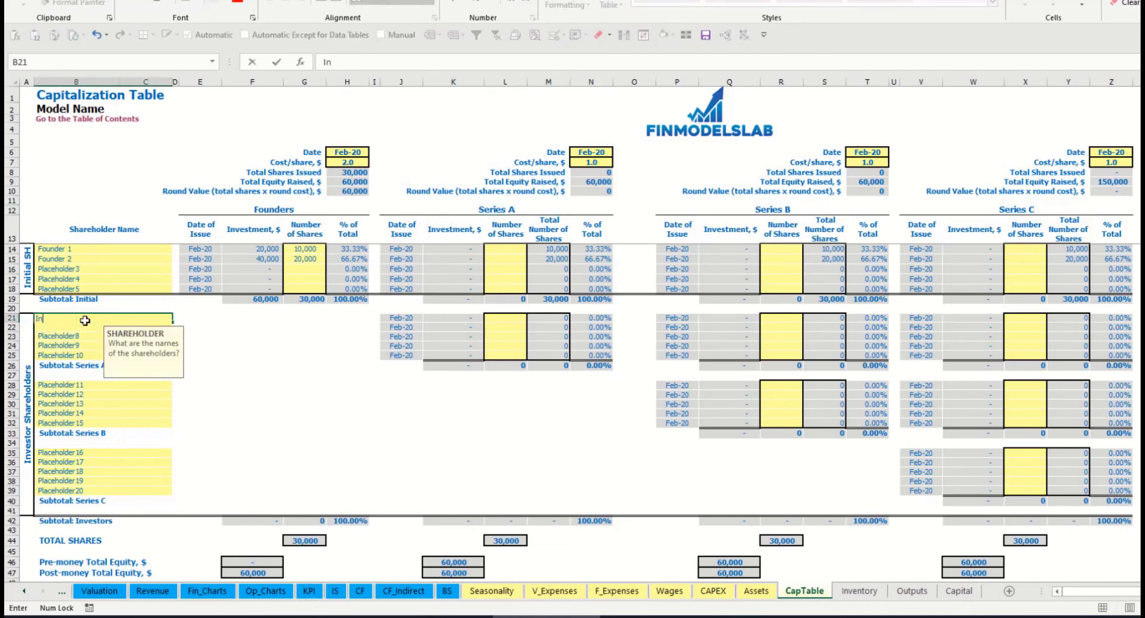
pyautogui.write('vestor 1')
pyautogui.press('Return')
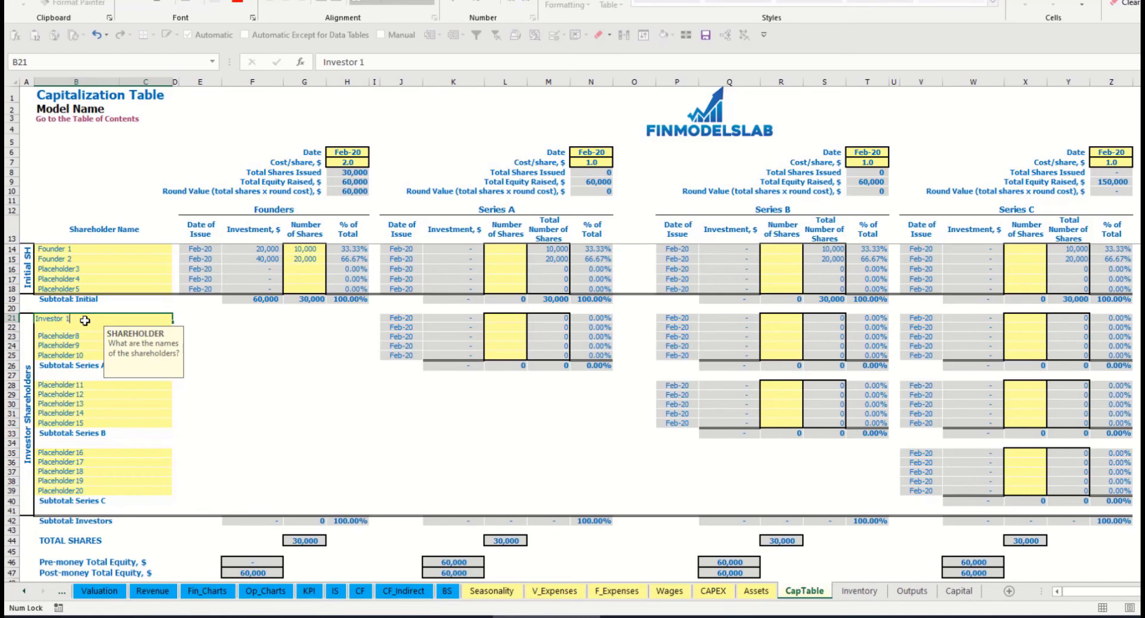
# Set the Series A round's date to May-20 and its cost per share to 5.0.
pyautogui.click(599, 151)
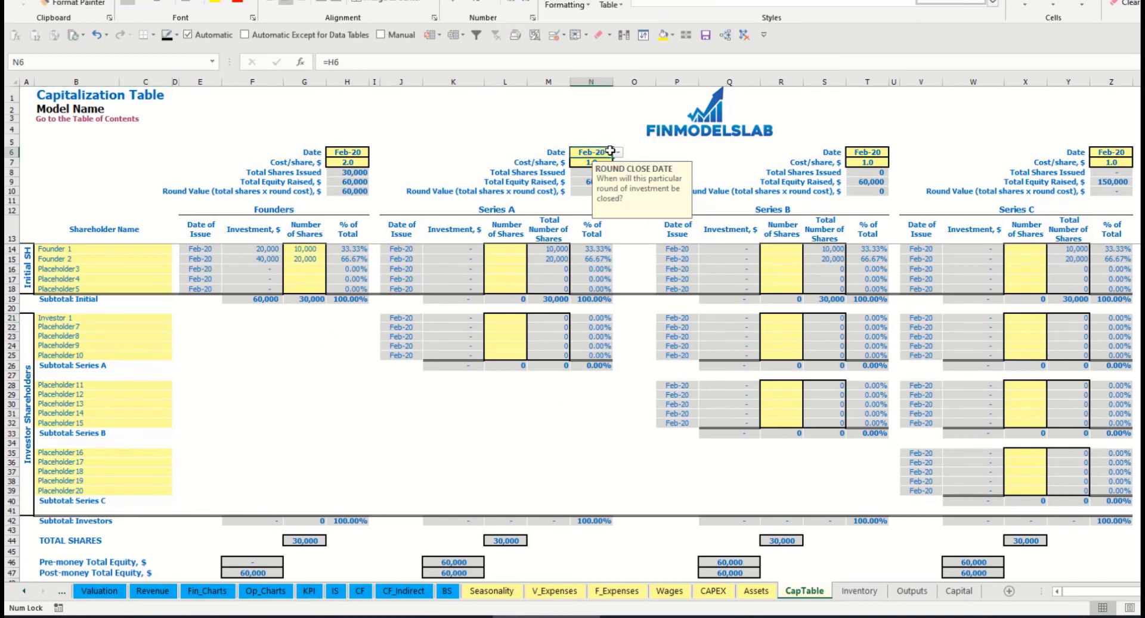
pyautogui.click(619, 152)
pyautogui.click(602, 189)
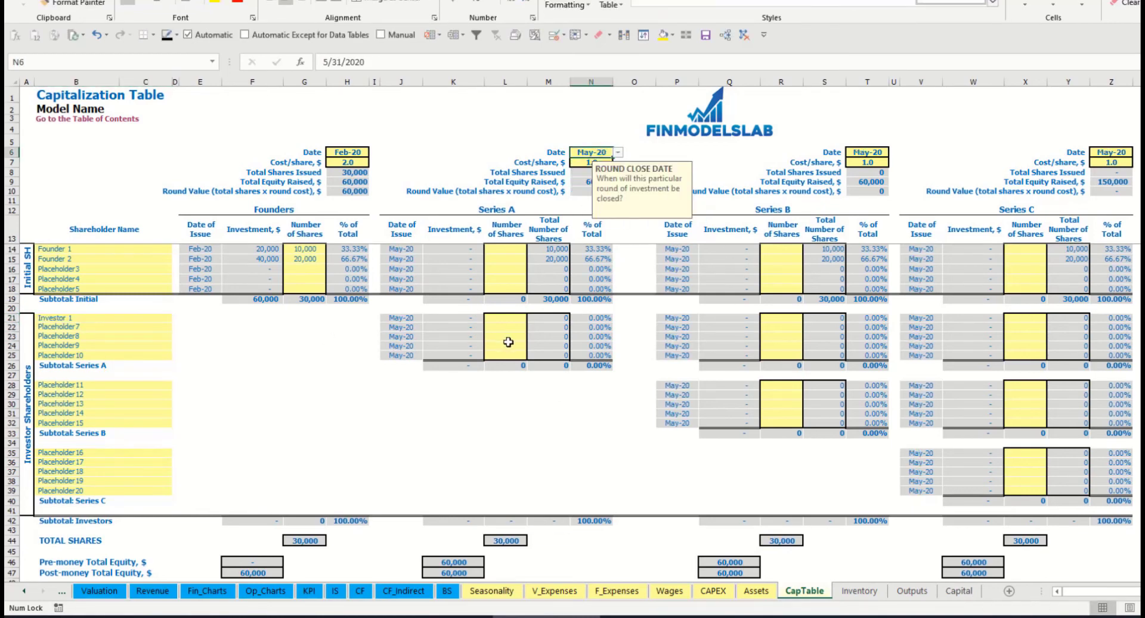
pyautogui.click(586, 161)
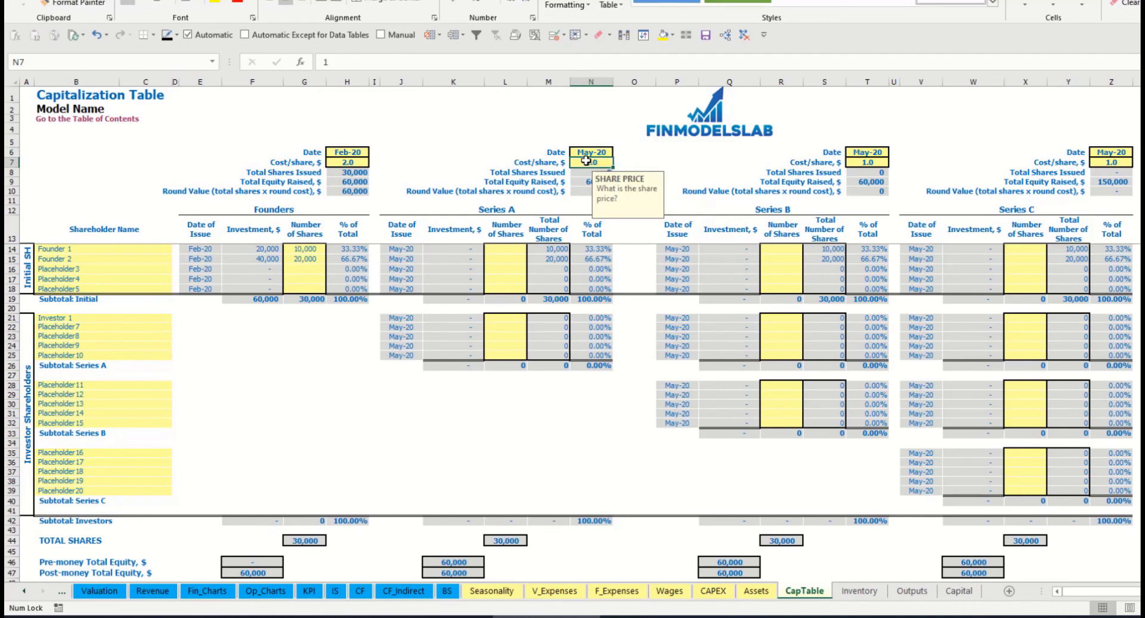
pyautogui.write('5')
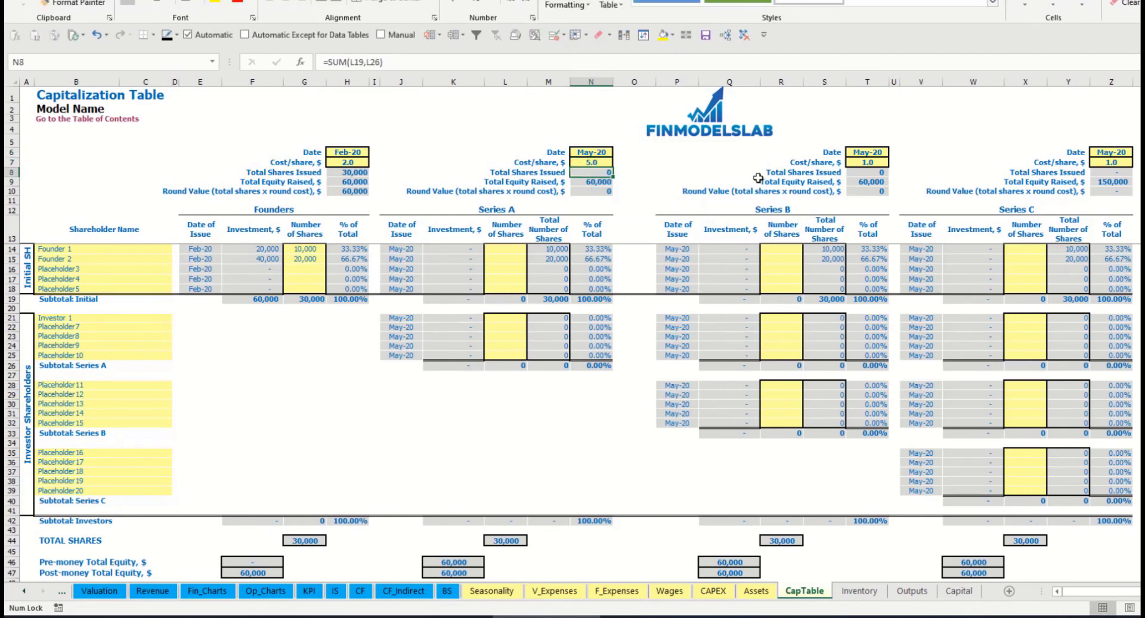
# Set Investor 1's number of shares in the Series A round to 1,000.
pyautogui.click(505, 317)
pyautogui.write('1,00')
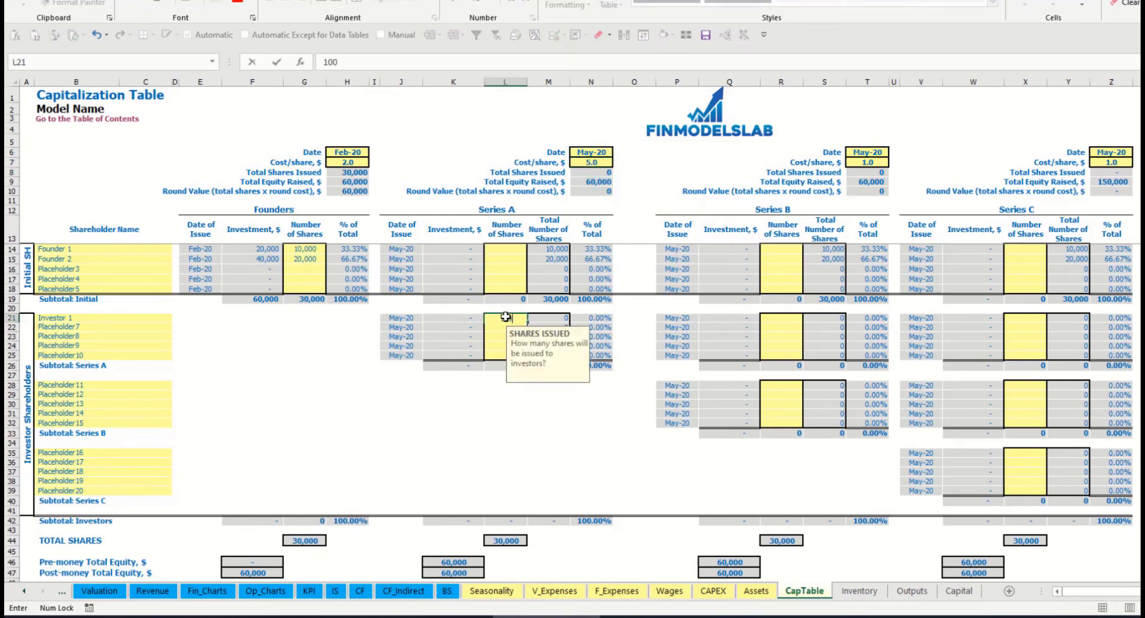
pyautogui.write('0')
pyautogui.press('Return')
# Examine Investor 1's investment, the Series A pre-money and post-money total equity, and the ownership percentages of Investor 1 and both founders.
pyautogui.click(461, 318)
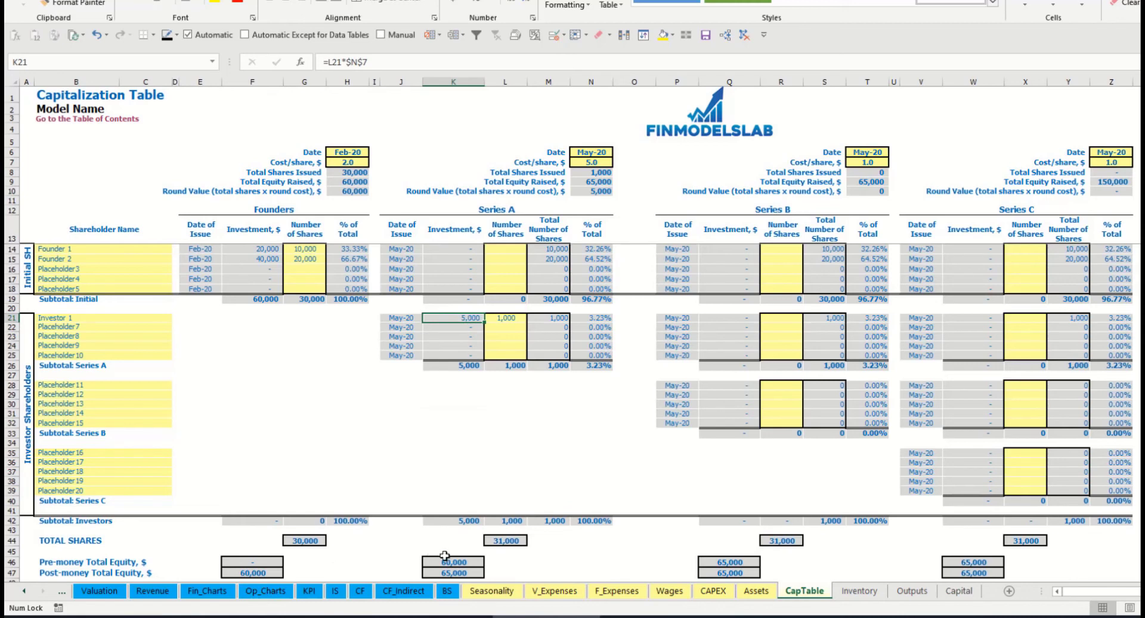
pyautogui.click(444, 560)
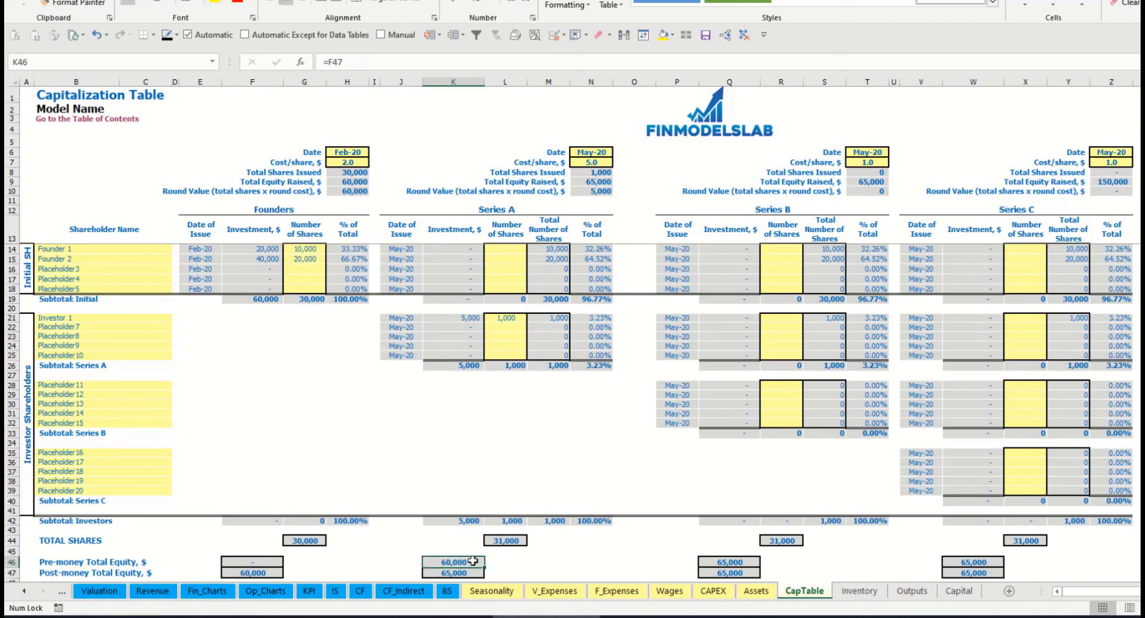
pyautogui.press('Down')
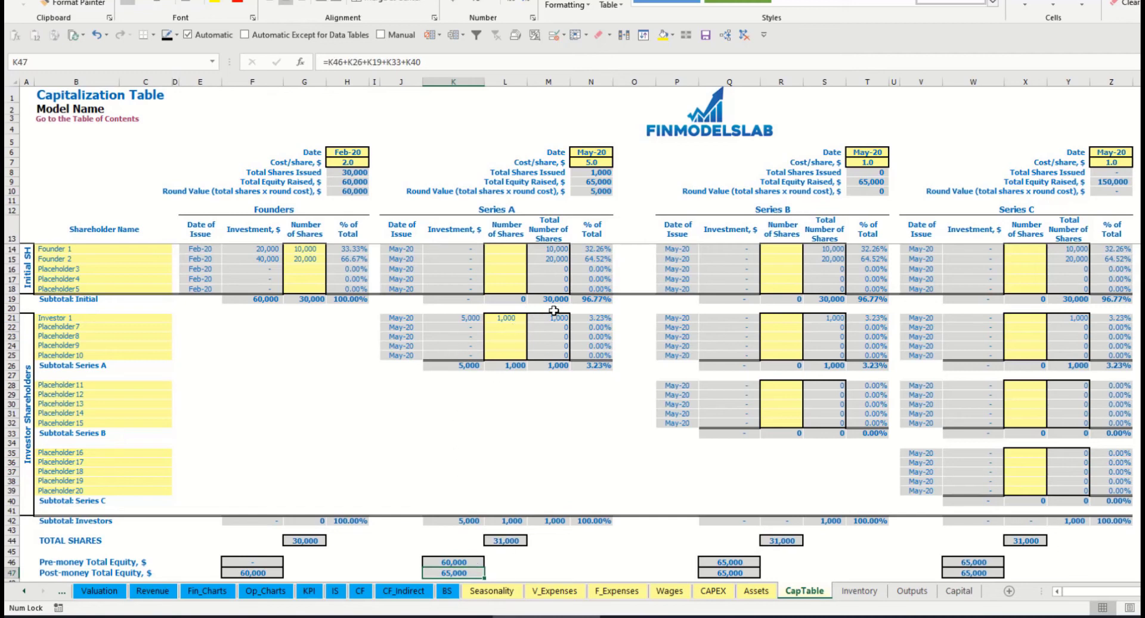
pyautogui.click(580, 317)
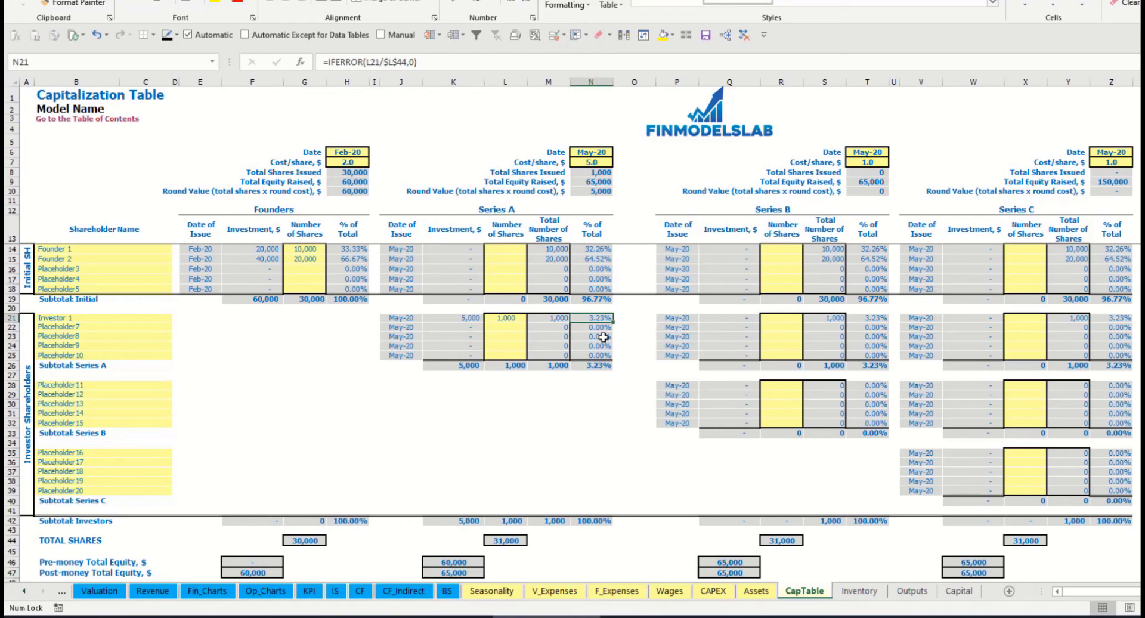
pyautogui.moveTo(139, 251); pyautogui.dragTo(138, 260)
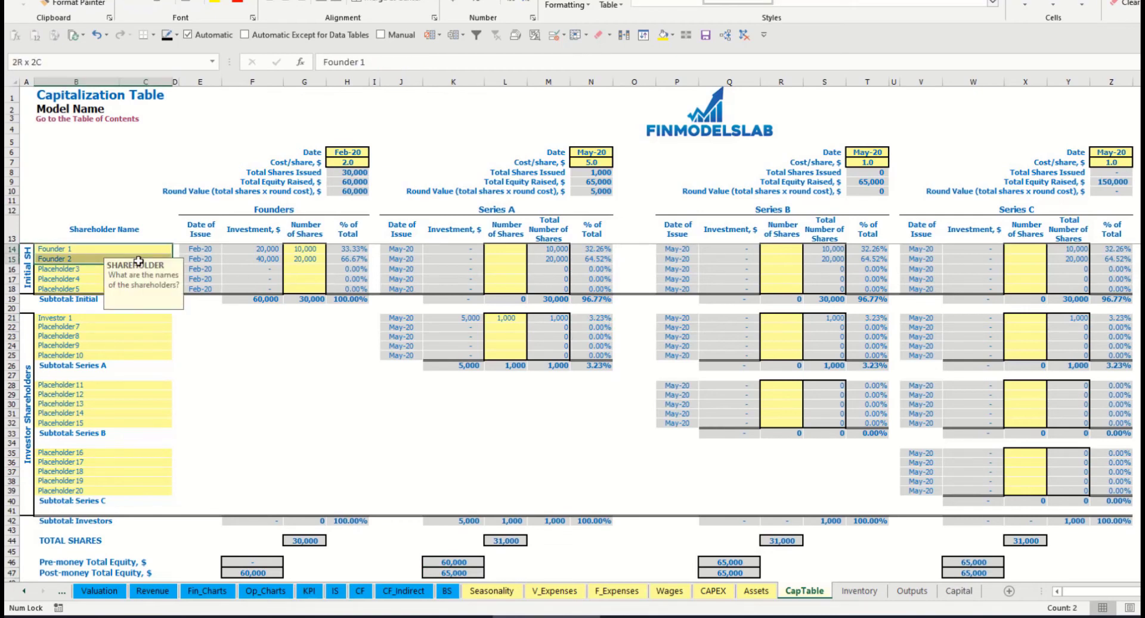
pyautogui.moveTo(596, 248); pyautogui.dragTo(598, 259)
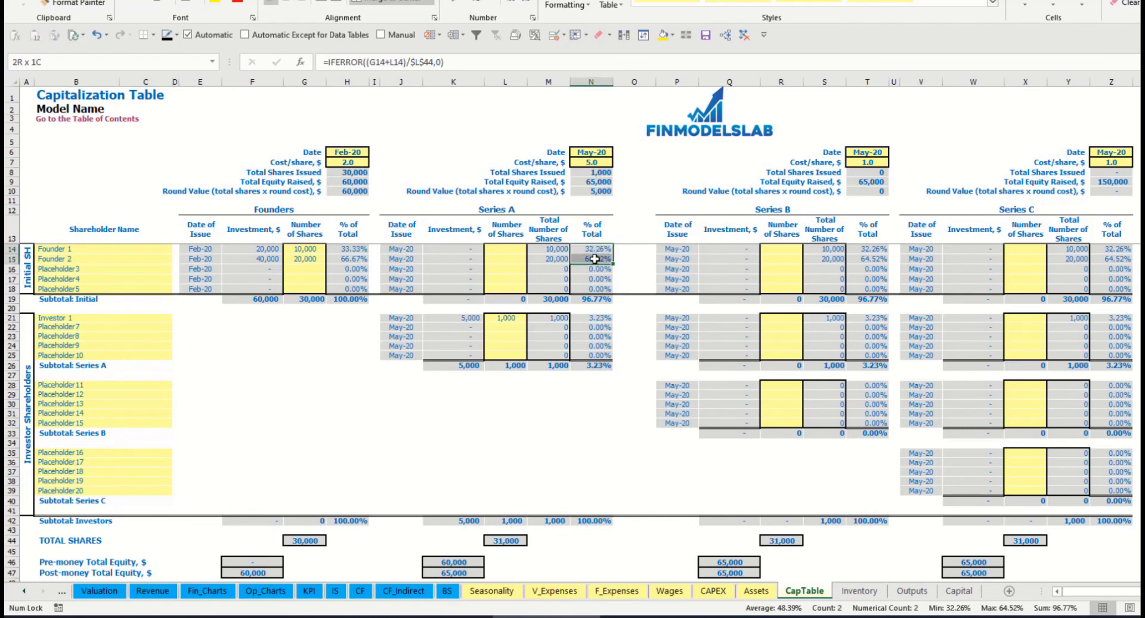
pyautogui.press('Down')
pyautogui.press('Up')
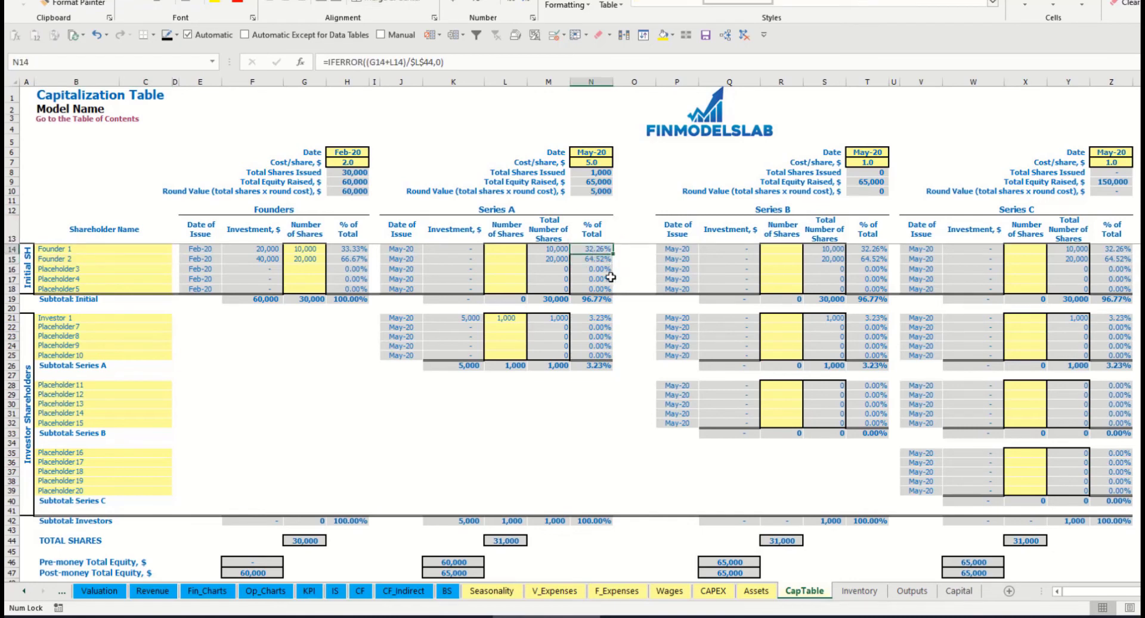
pyautogui.press('Down')
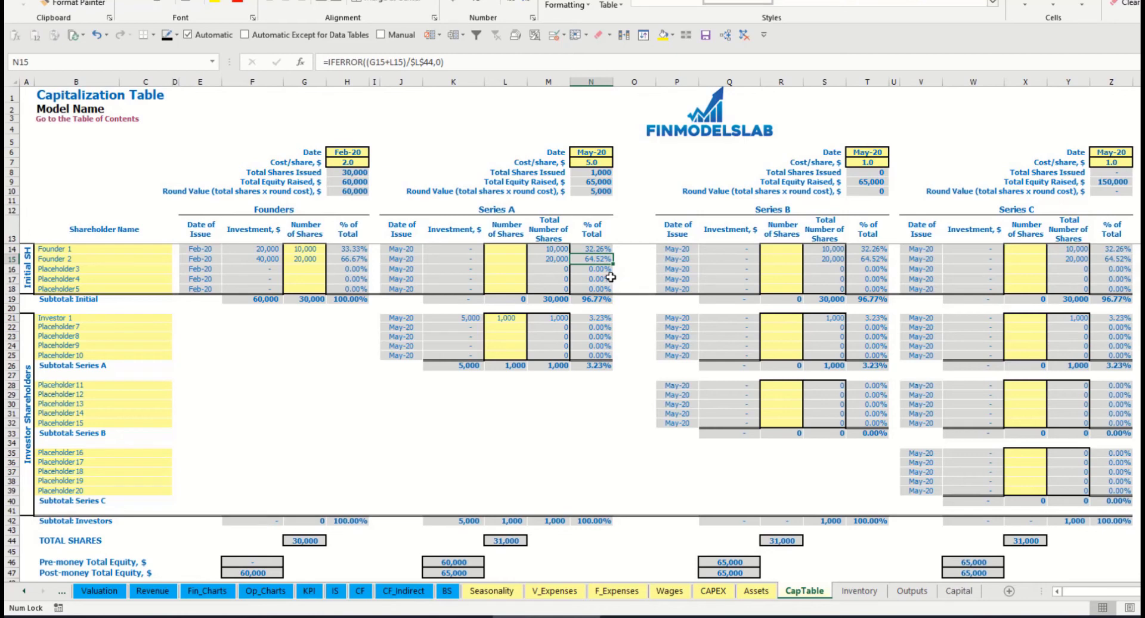
# Review the Series B and Series C shareholder placeholders and the input cells for Series A share numbers.
pyautogui.click(115, 391)
pyautogui.click(101, 455)
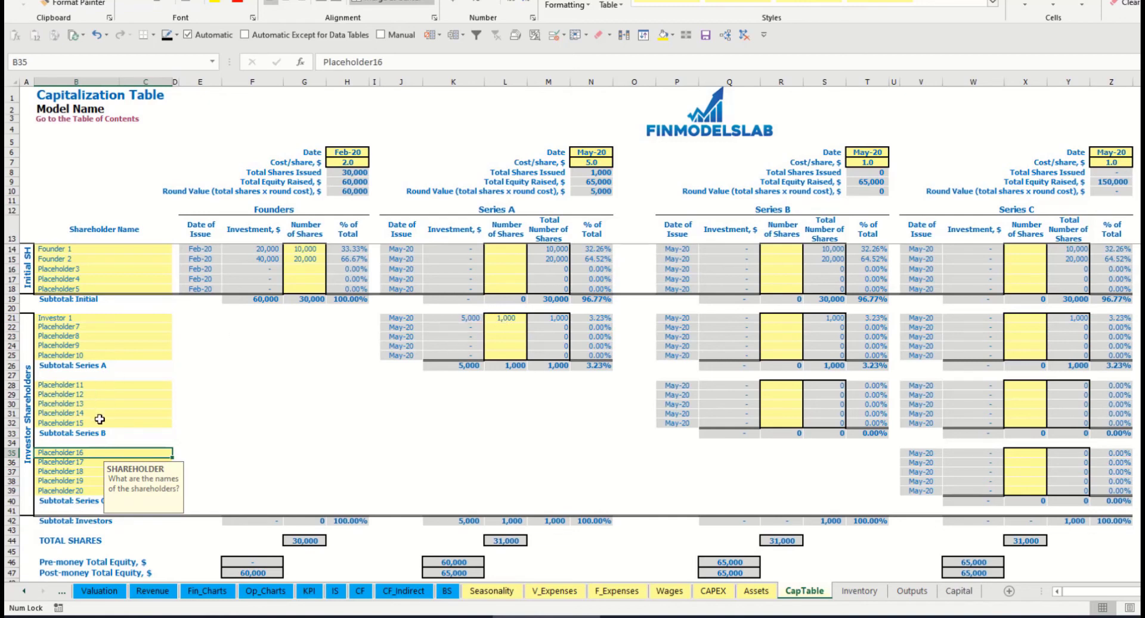
pyautogui.click(511, 318)
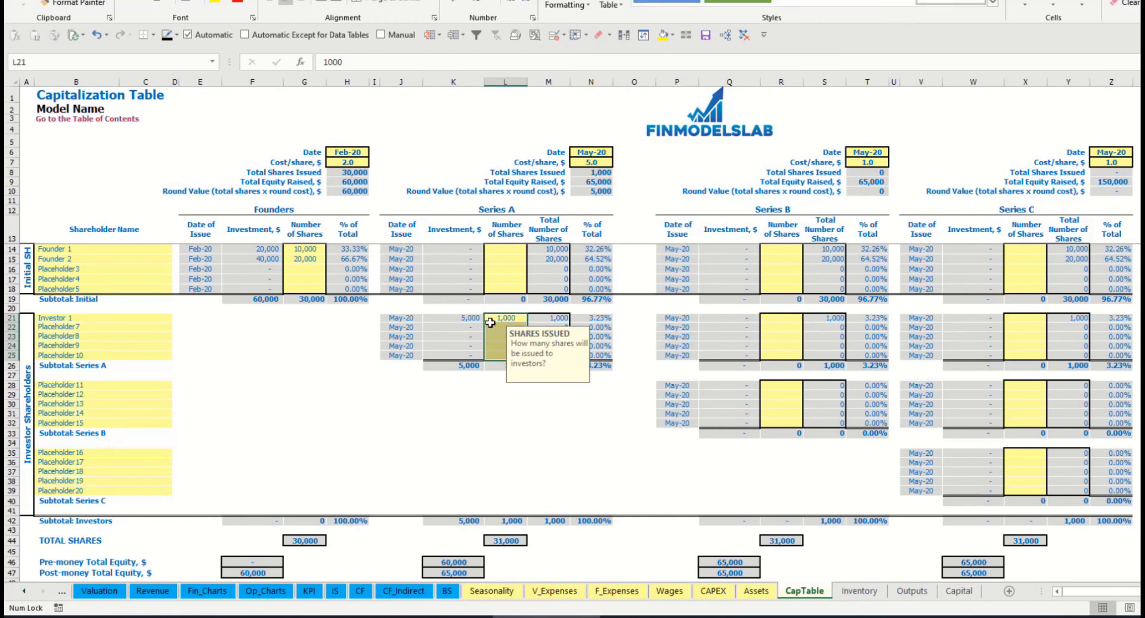
pyautogui.click(508, 405)
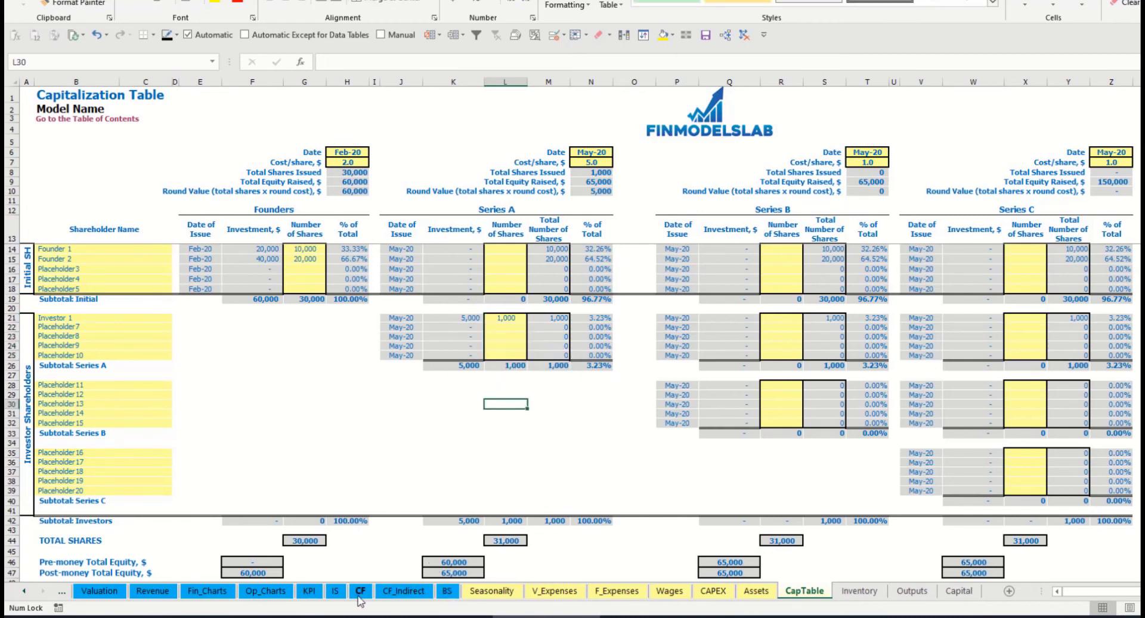
# Check the Feb-20 and May-20 ordinary equity raisings in the Cash Flow Statement and the Ordinary Equity row in the Balance Sheet.
pyautogui.click(360, 591)
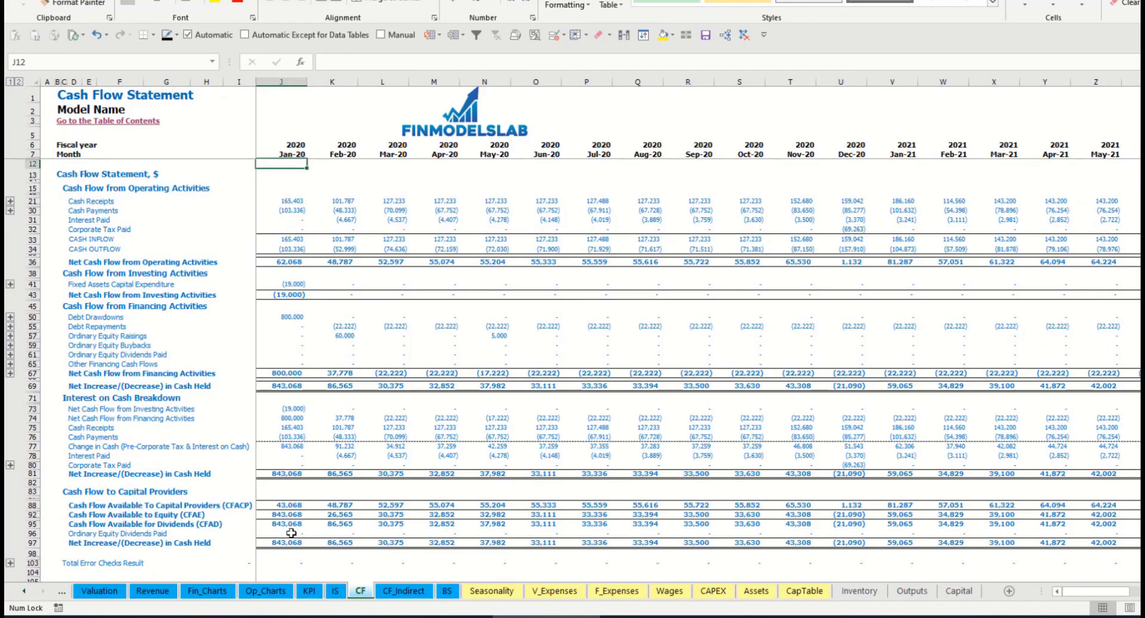
pyautogui.click(30, 336)
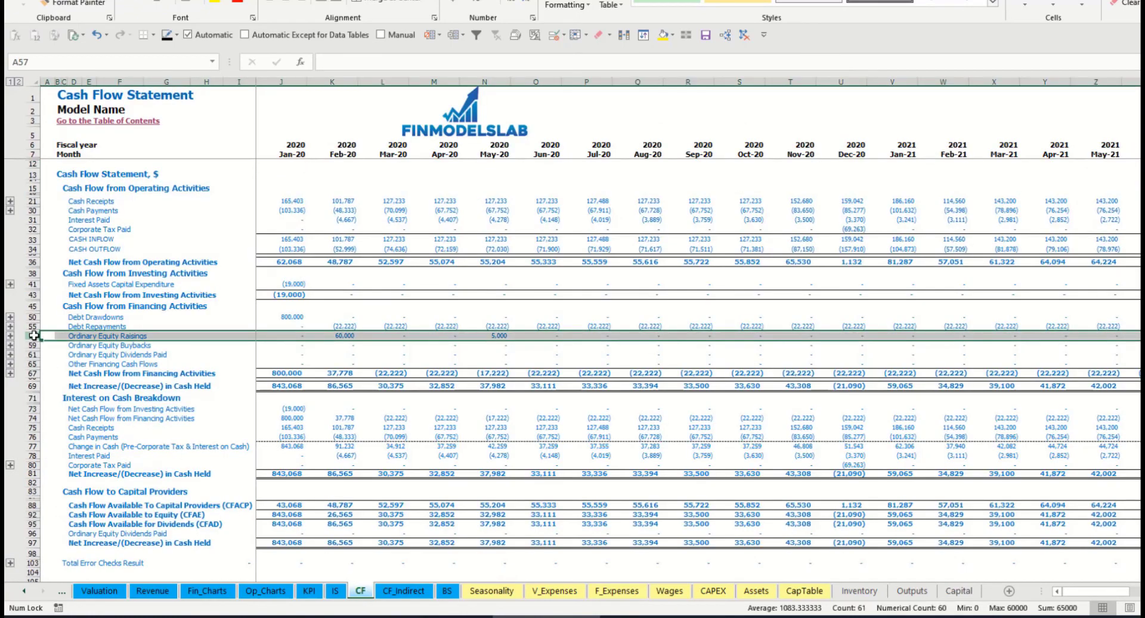
pyautogui.click(346, 335)
pyautogui.click(495, 335)
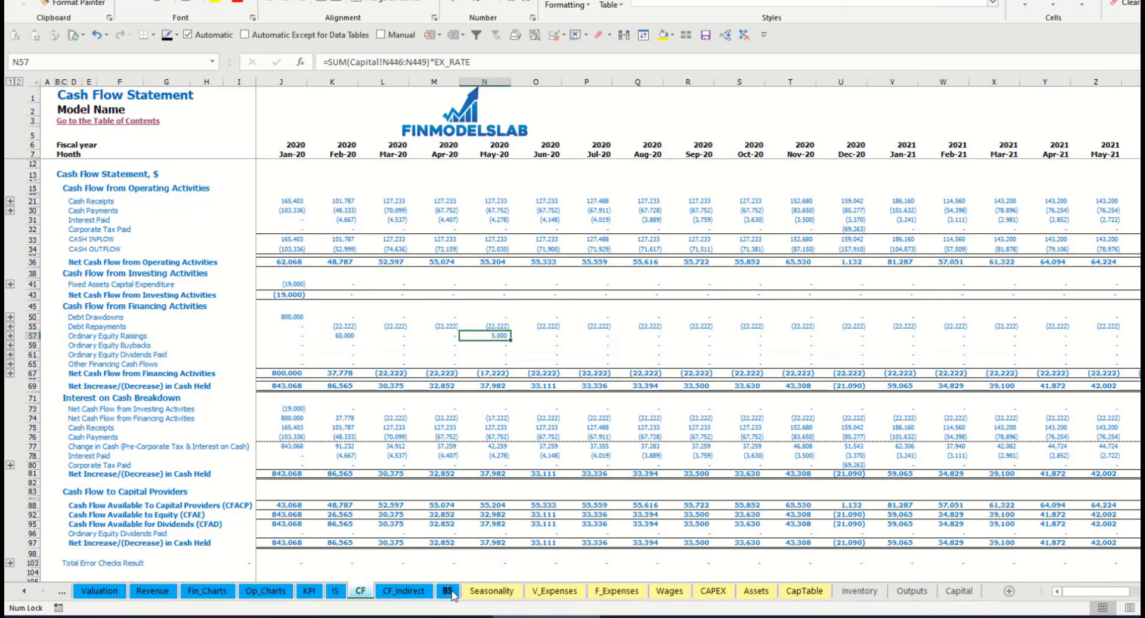
pyautogui.click(447, 590)
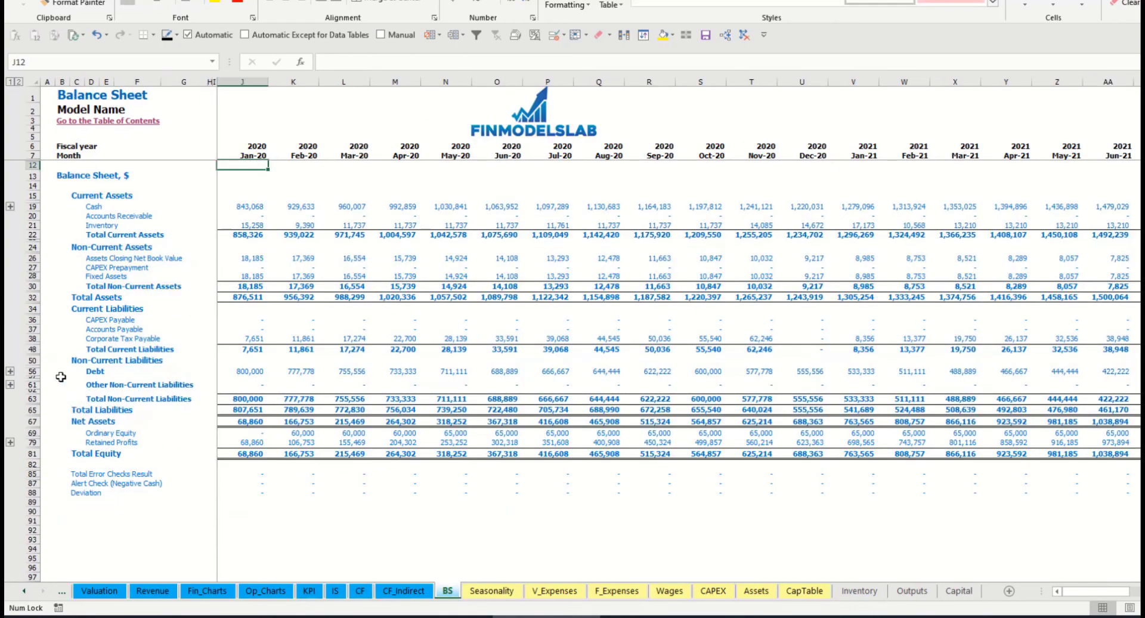
pyautogui.click(31, 432)
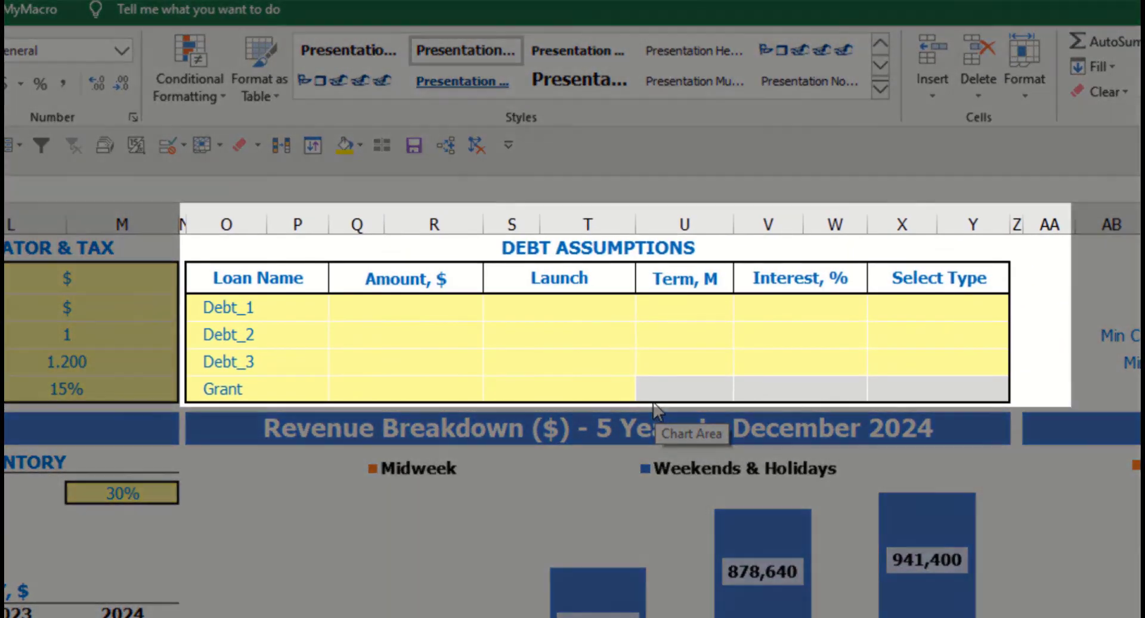
# Try the Annuity repayment type for Debt_1 in the Debt Assumptions table, and set it to Usual.
pyautogui.click(664, 247)
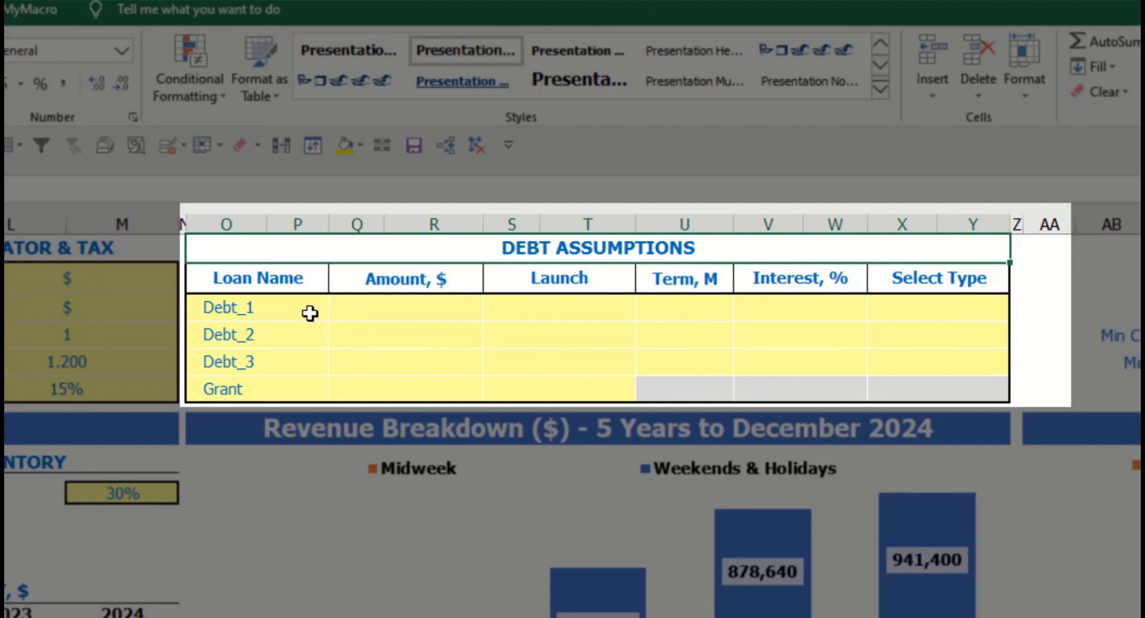
pyautogui.click(1003, 301)
pyautogui.click(1019, 310)
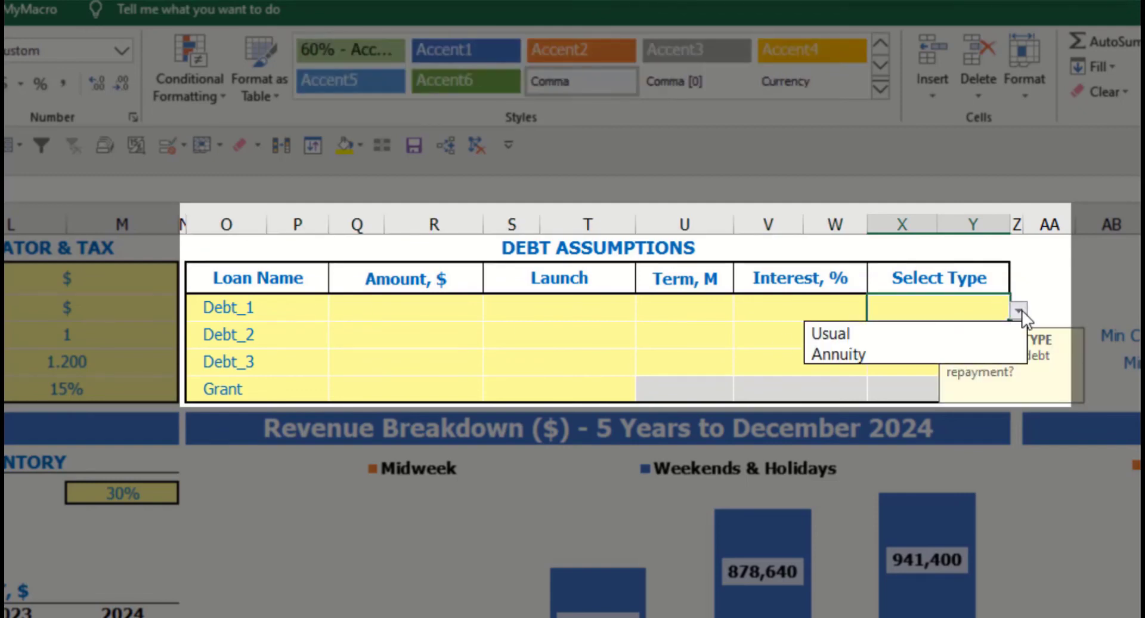
pyautogui.click(993, 353)
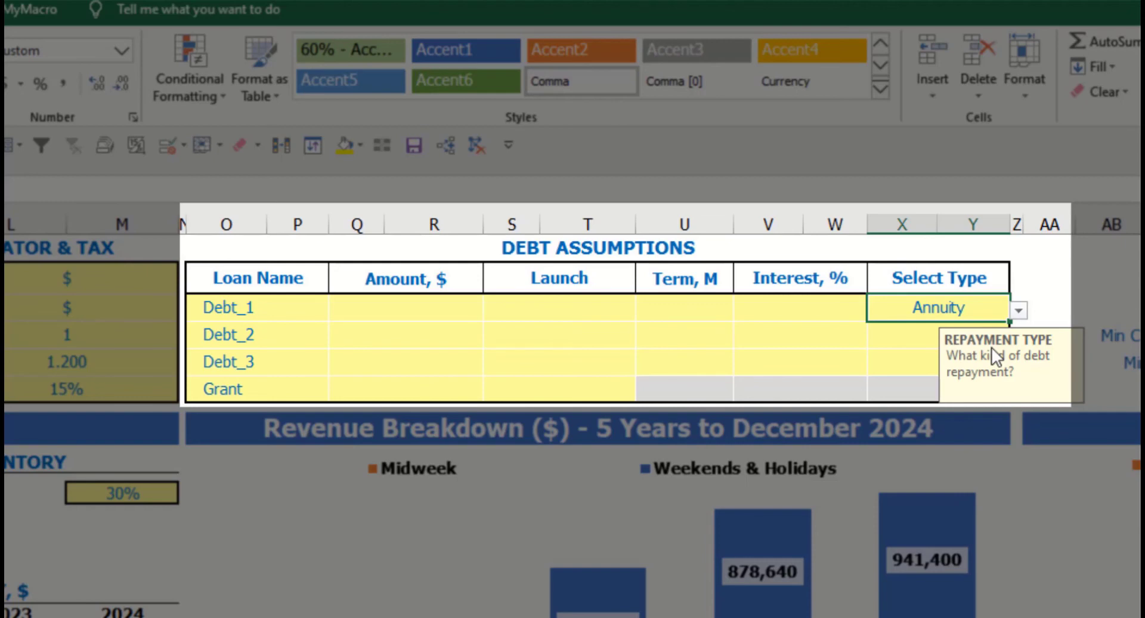
pyautogui.click(1018, 310)
pyautogui.click(981, 335)
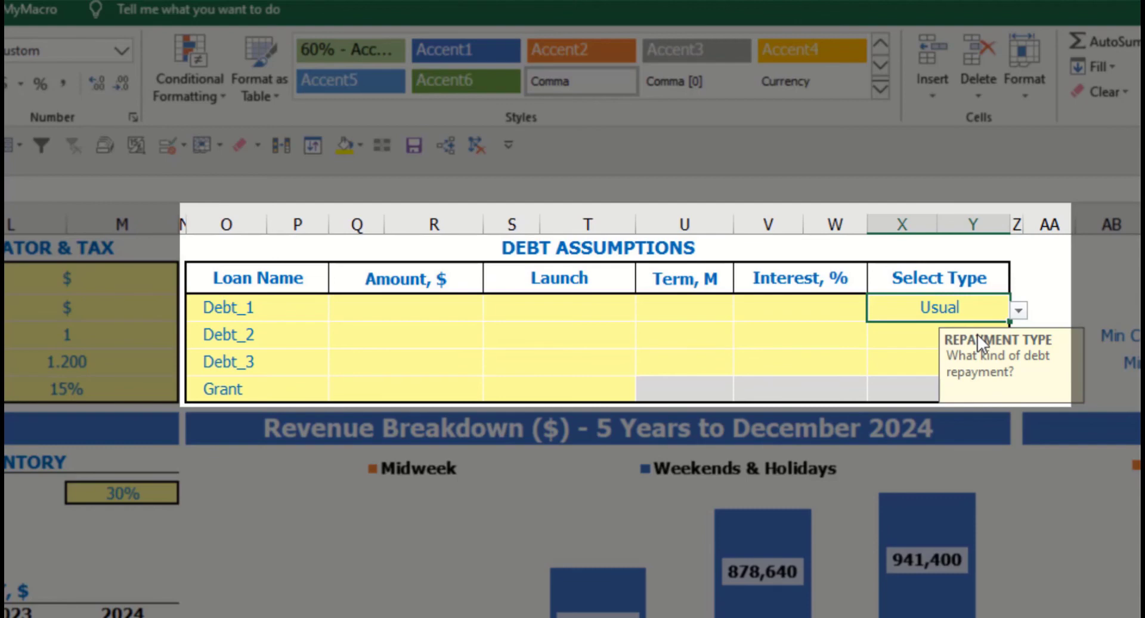
# Set Debt_1's loan amount to 1,000,000 and its launch date to Feb-20.
pyautogui.click(453, 308)
pyautogui.write('1,000')
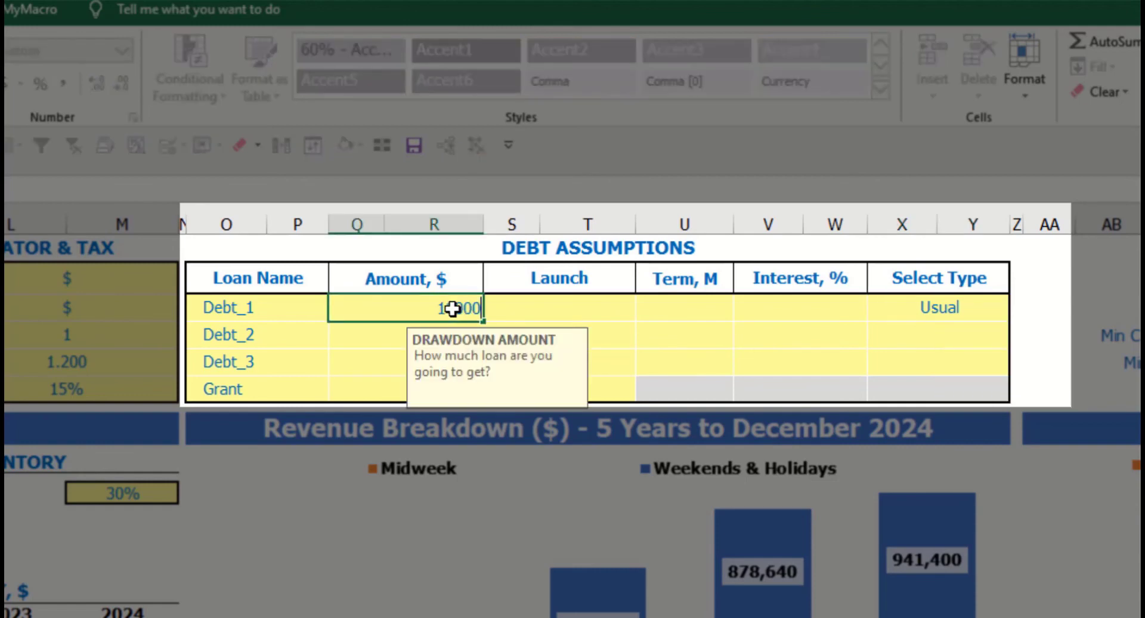
pyautogui.write(',000')
pyautogui.press('Return')
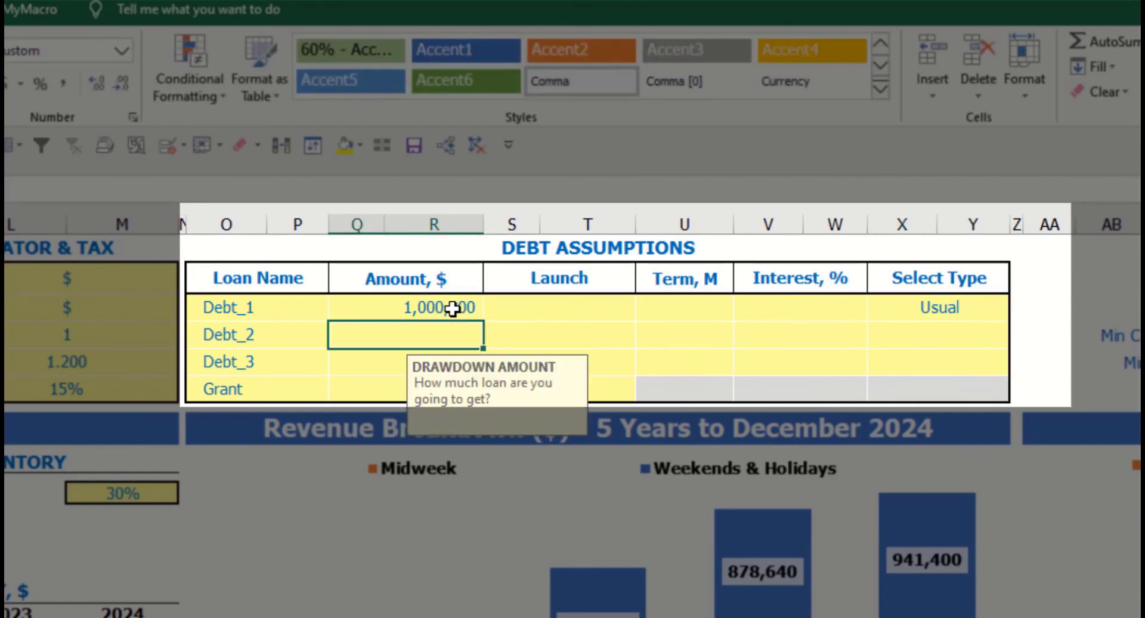
pyautogui.click(631, 304)
pyautogui.click(644, 311)
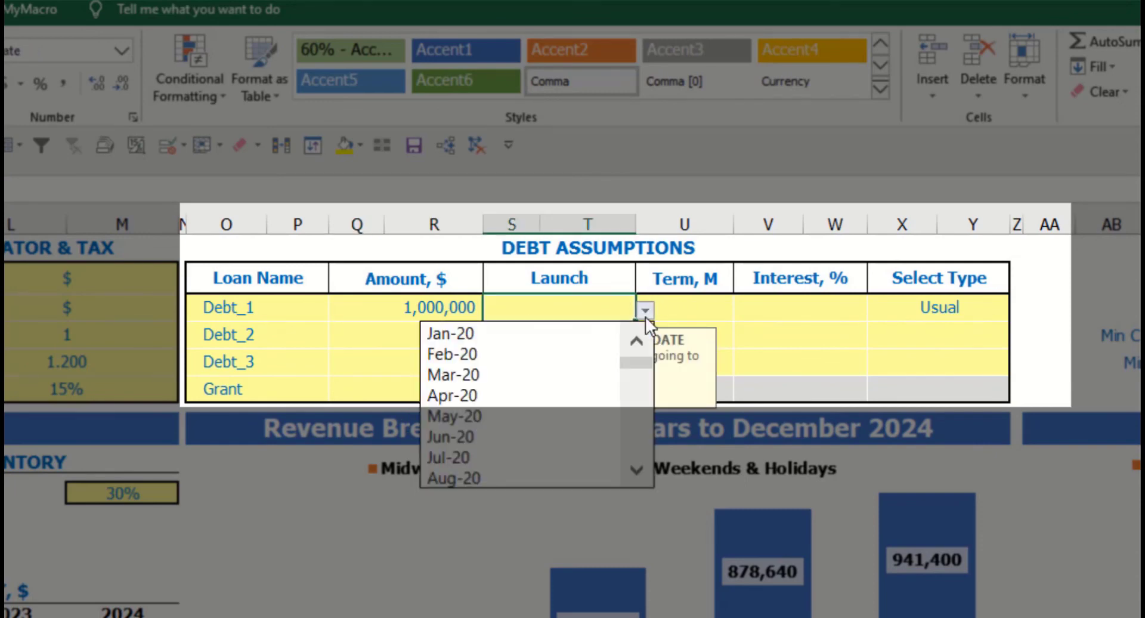
pyautogui.click(593, 352)
# Set Debt_1's repayment term to 60 months and its annual interest rate to 5%.
pyautogui.click(686, 300)
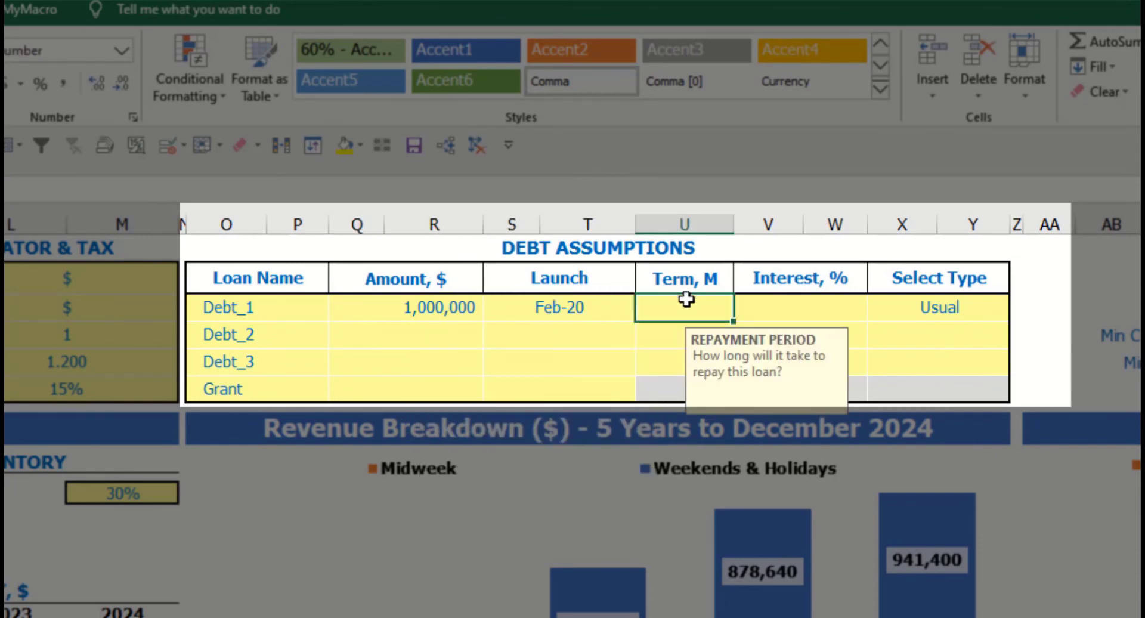
pyautogui.write('60')
pyautogui.press('Return')
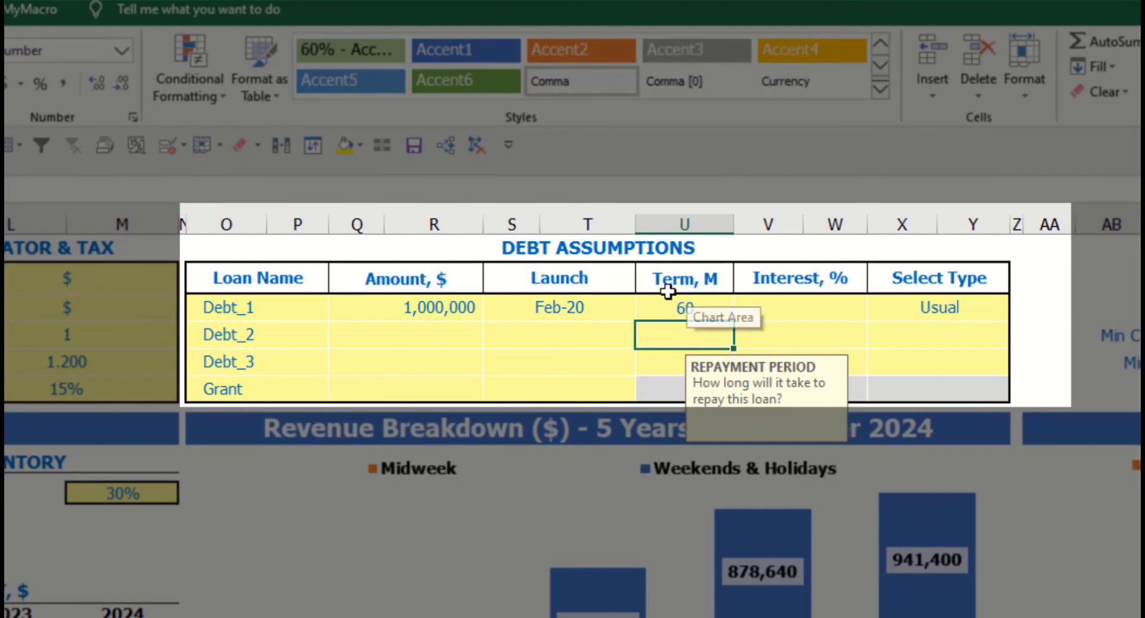
pyautogui.click(753, 305)
pyautogui.write('5')
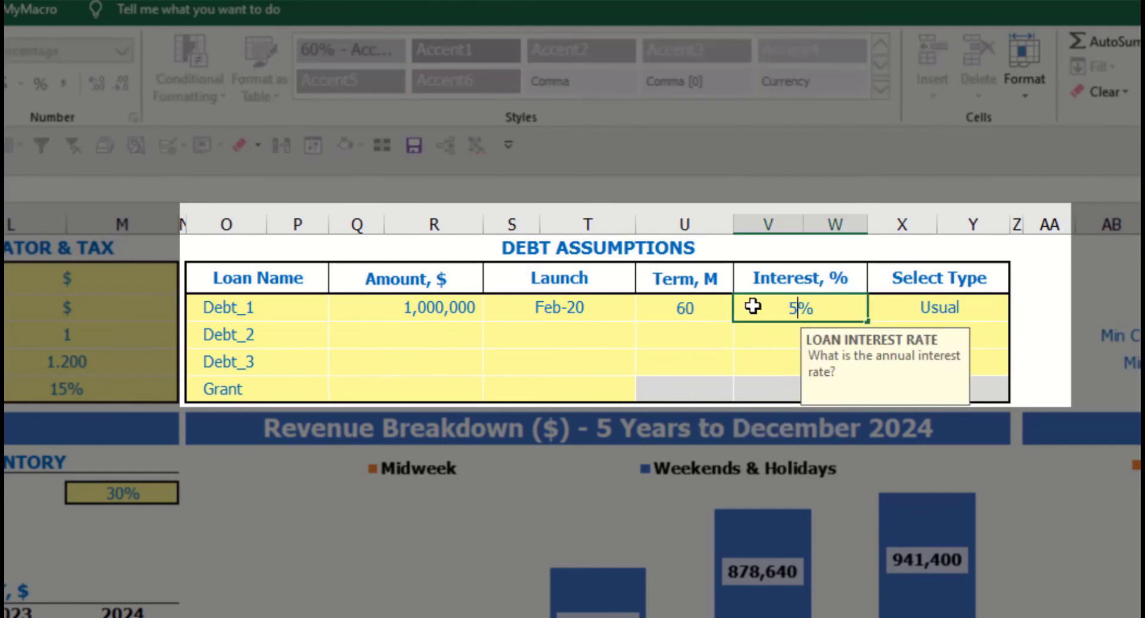
pyautogui.press('Return')
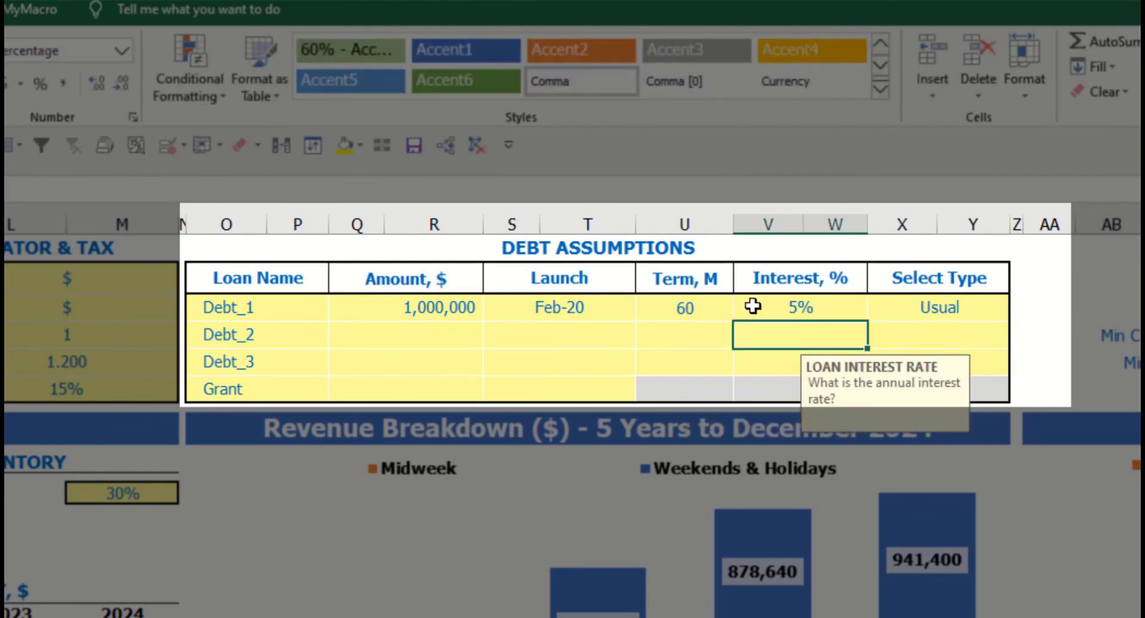
# Enter a Grant amount of 500,000 with a Mar-20 launch date in the Debt Assumptions table.
pyautogui.click(419, 392)
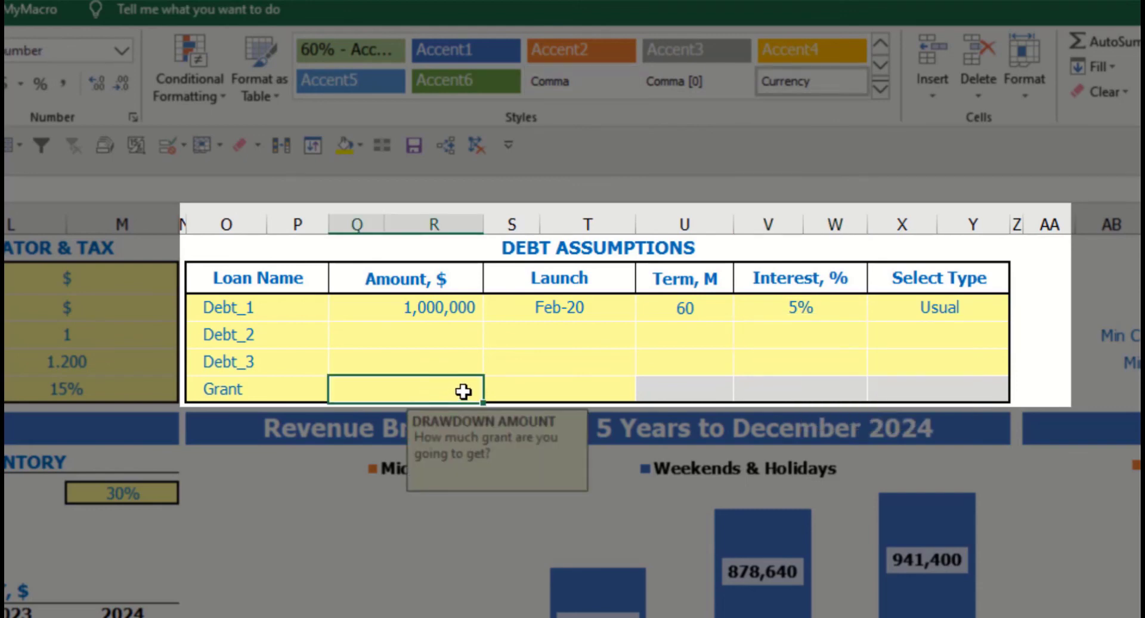
pyautogui.write('500,000')
pyautogui.press('Return')
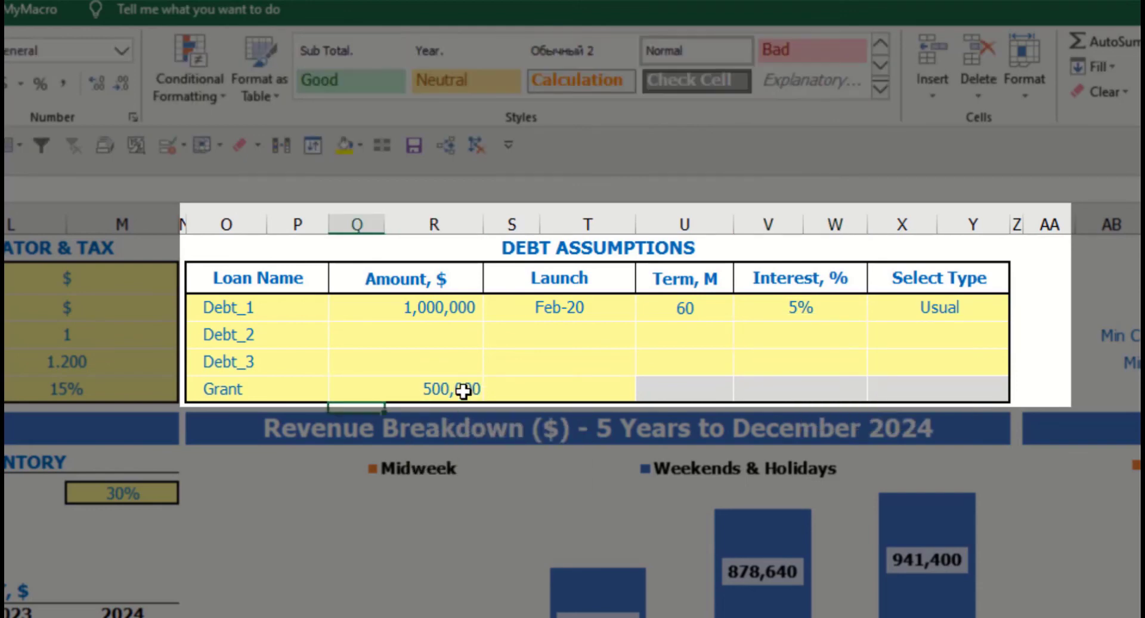
pyautogui.click(616, 393)
pyautogui.click(645, 392)
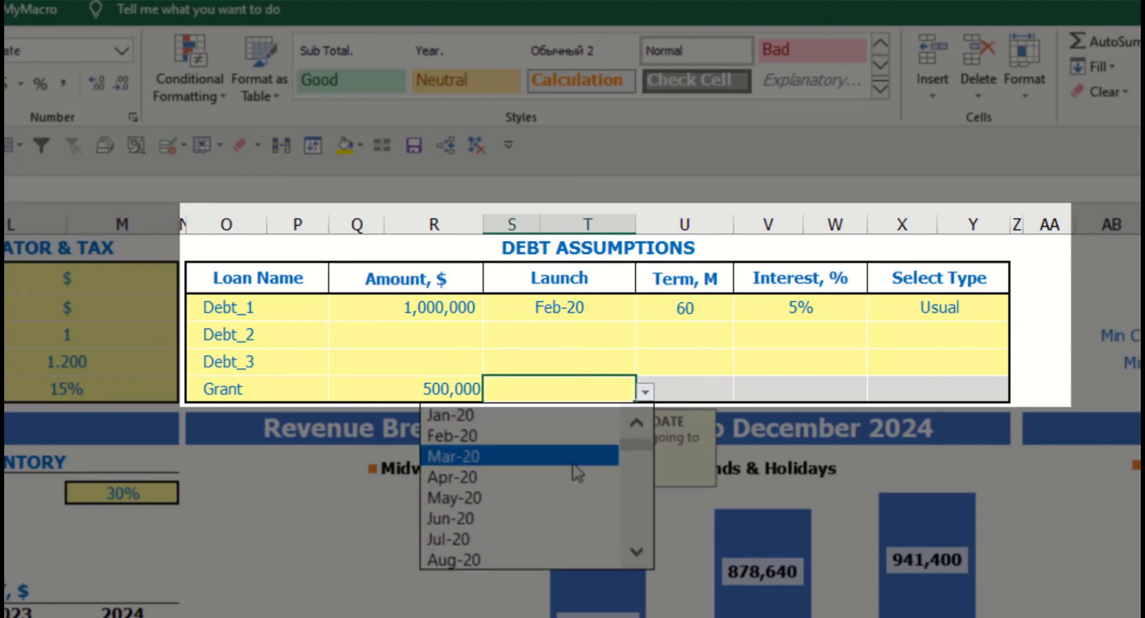
pyautogui.click(578, 460)
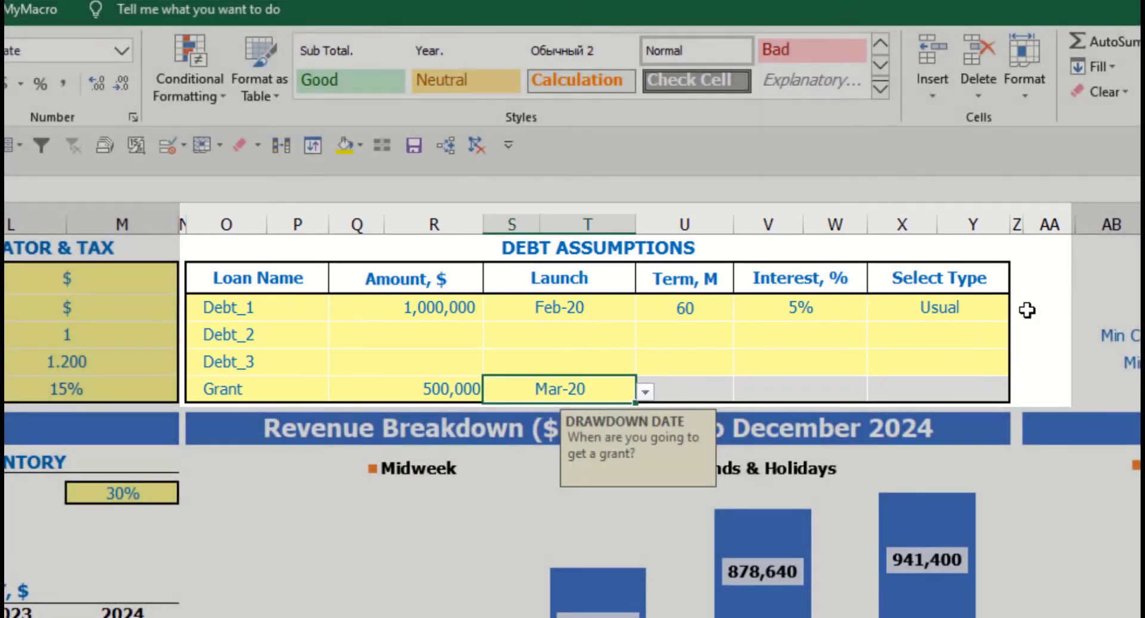
pyautogui.click(1040, 293)
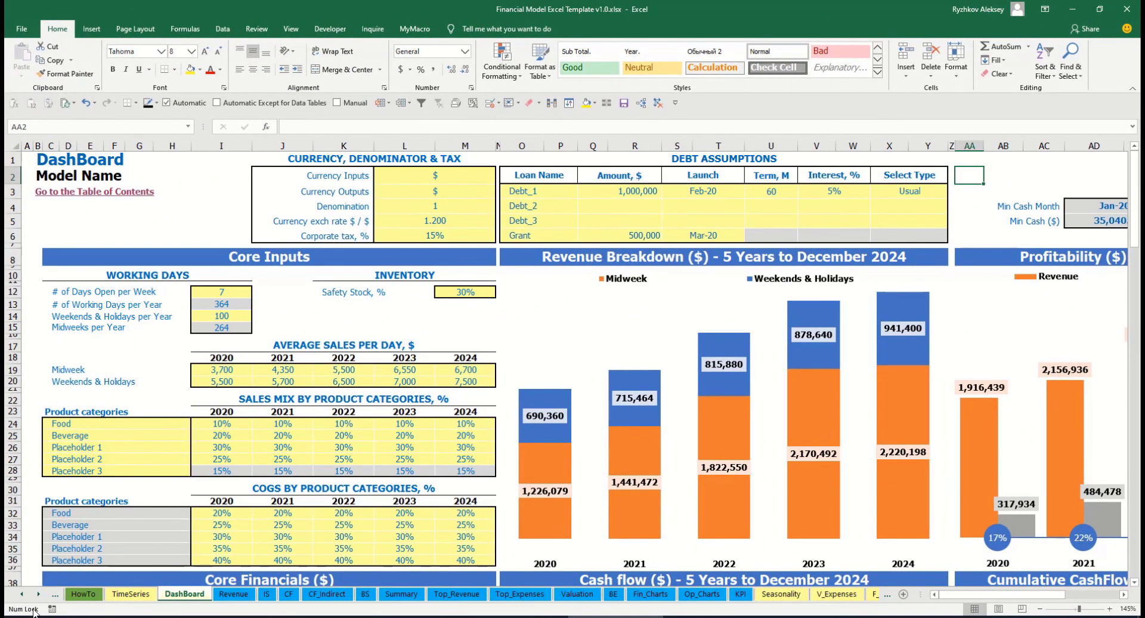
# Review the debt balances, repayments and interest expense for Debt_1 to Debt_3 and Total Debts on the Capital sheet.
pyautogui.click(37, 596)
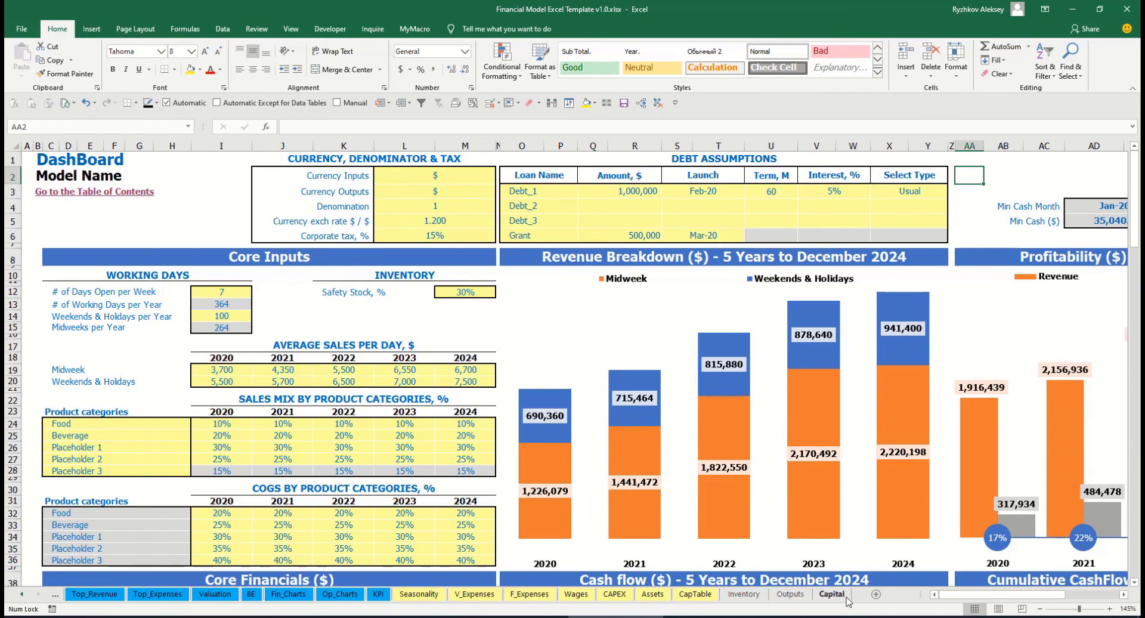
pyautogui.click(837, 596)
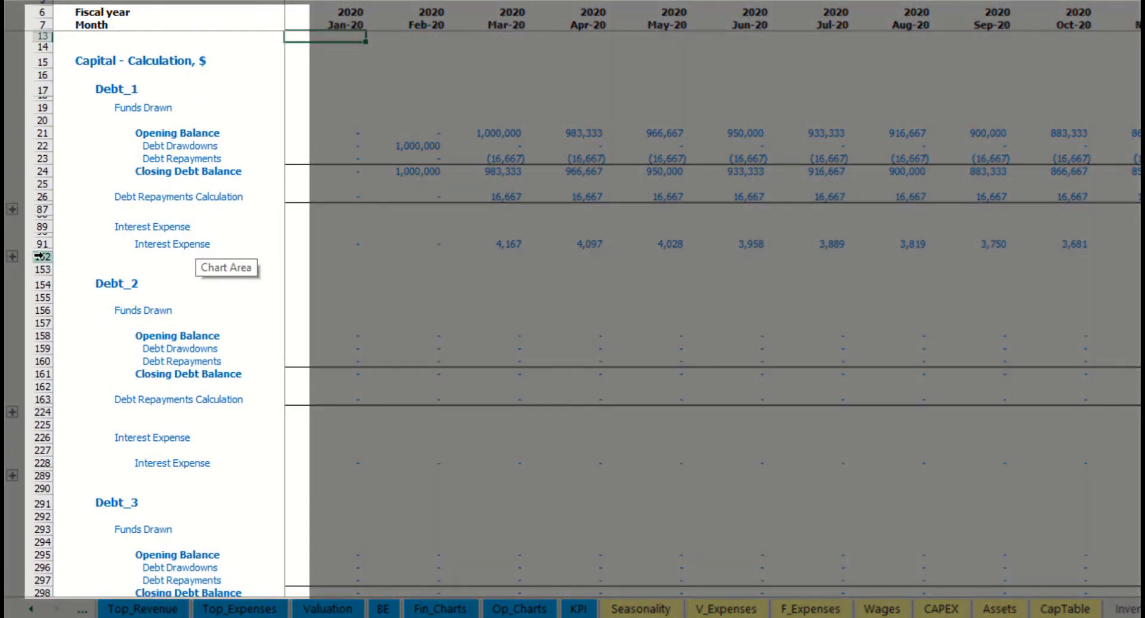
pyautogui.scroll(-10, 37, 286)
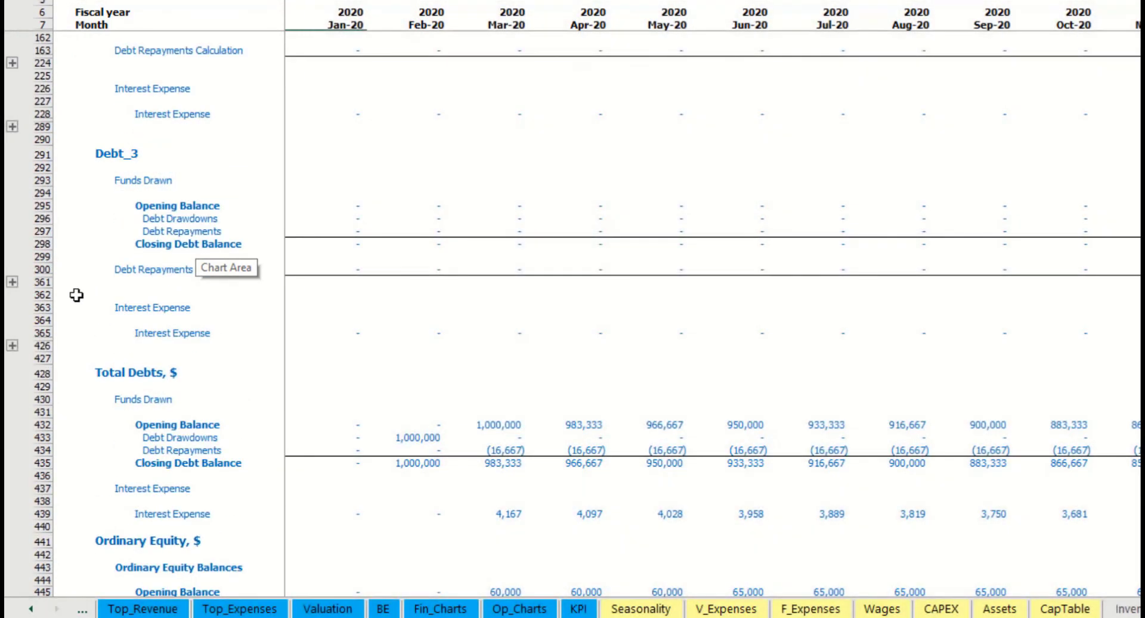
pyautogui.scroll(5, 76, 294)
pyautogui.scroll(4, 197, 292)
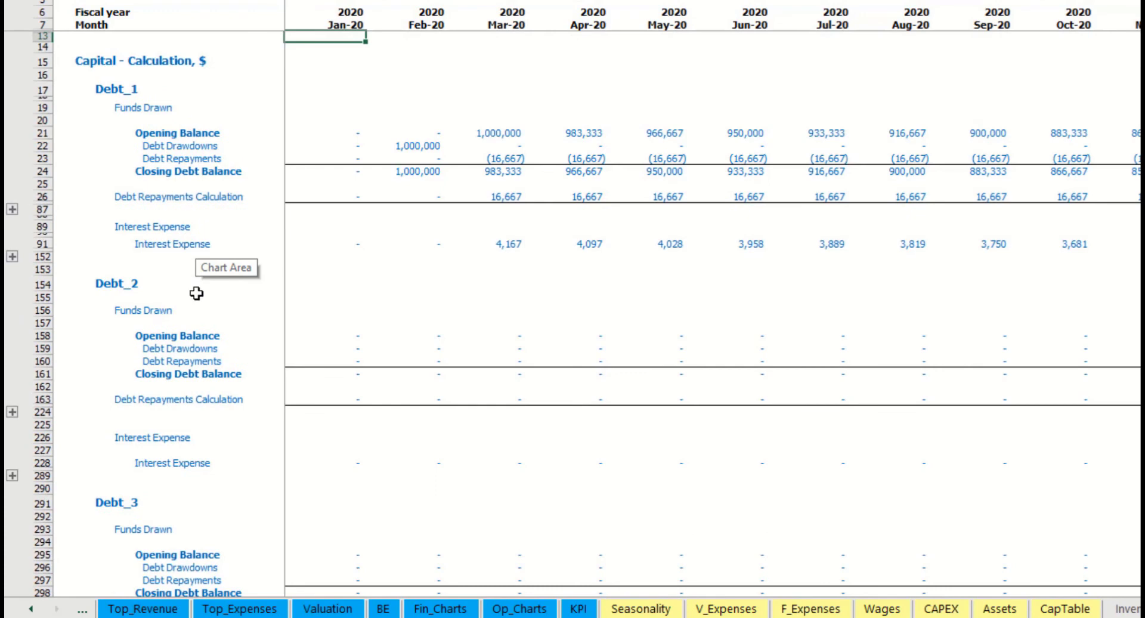
# Check the Interest Expense row in the monthly Income Statement.
pyautogui.click(31, 608)
pyautogui.click(31, 608)
pyautogui.click(31, 608)
pyautogui.click(31, 608)
pyautogui.click(31, 608)
pyautogui.click(31, 608)
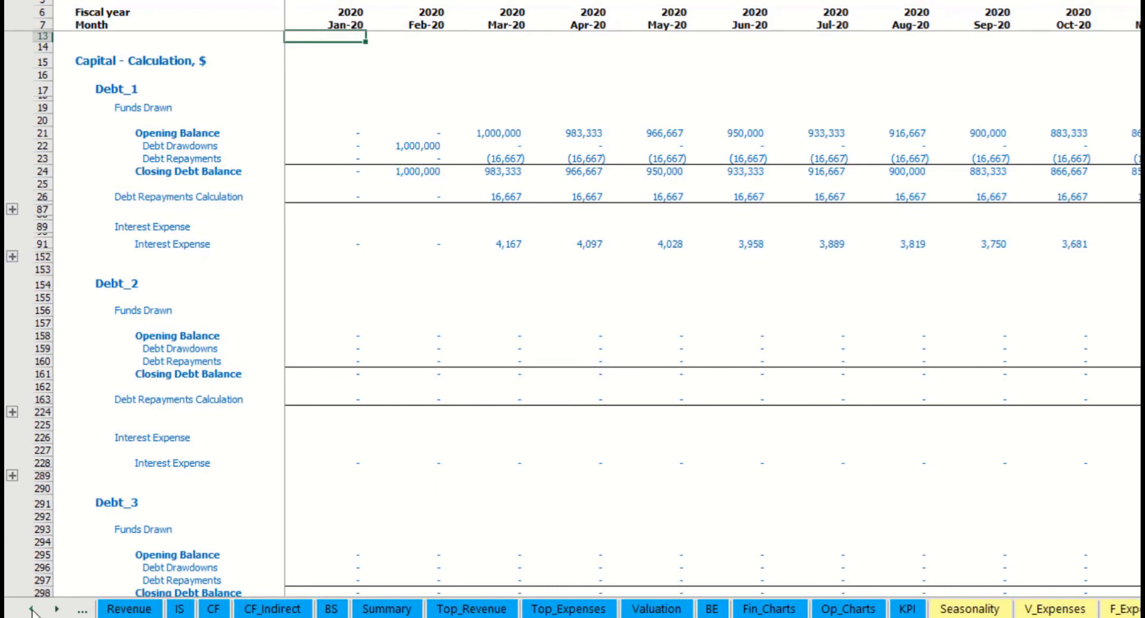
pyautogui.click(178, 608)
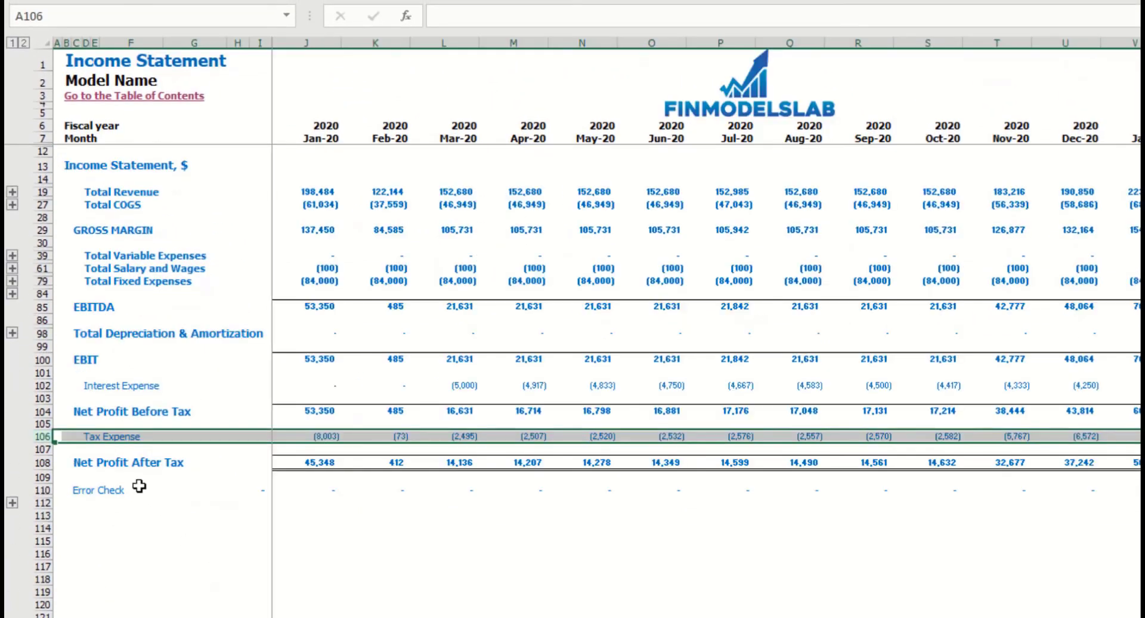
pyautogui.click(67, 386)
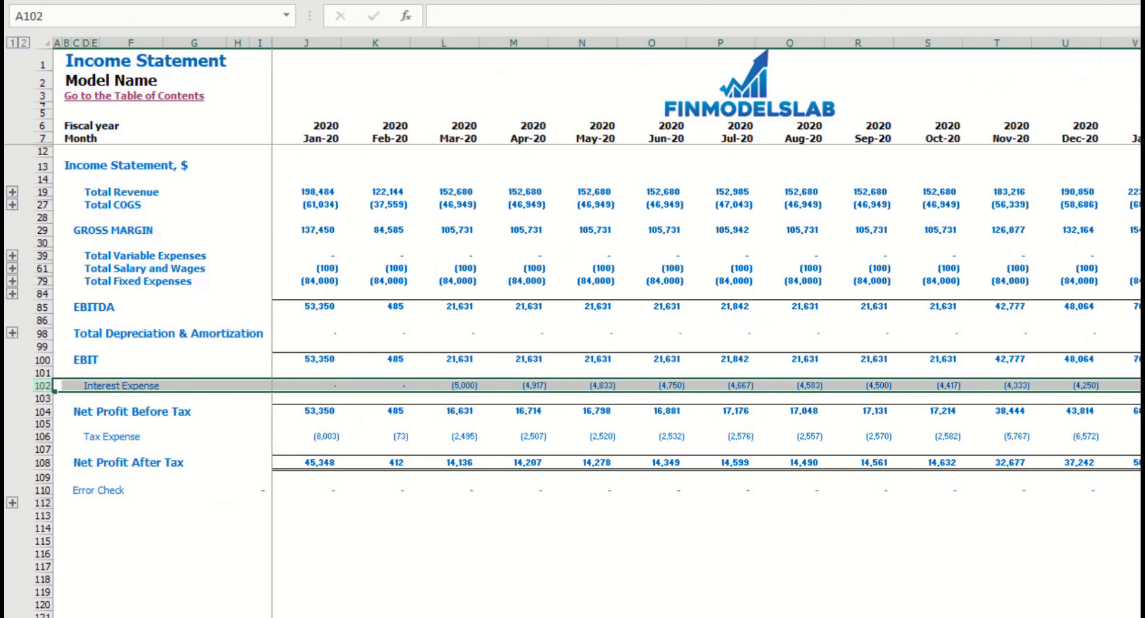
# Check Interest Paid, Debt Drawdowns and Debt Repayments in the Cash Flow Statement and the Debt row in the Balance Sheet.
pyautogui.hotkey('ctrl', 'pageup')
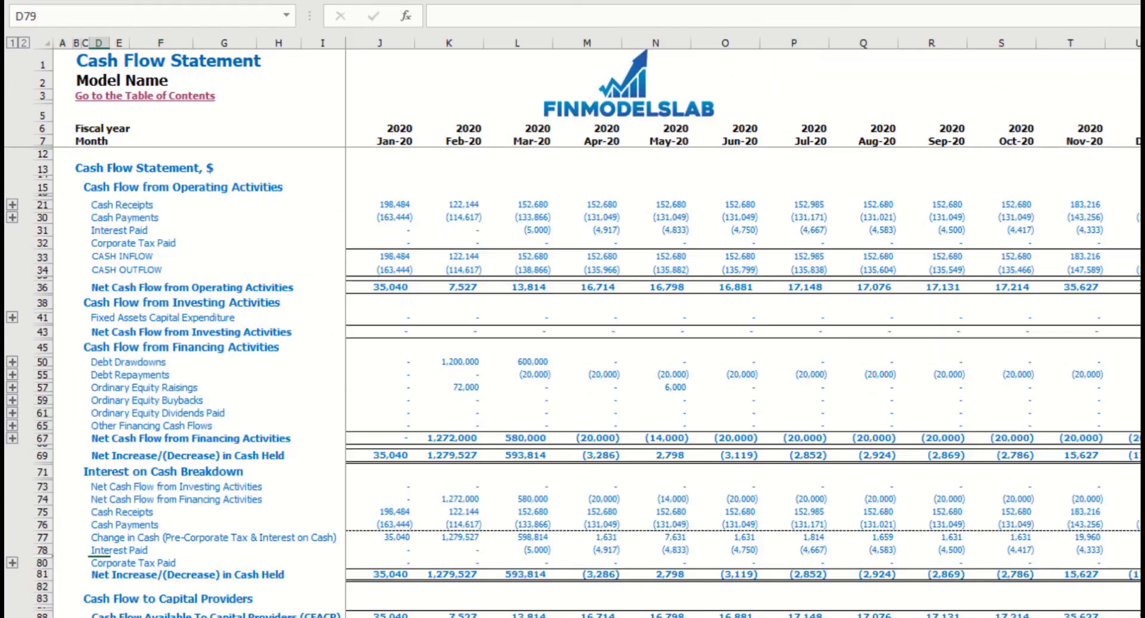
pyautogui.click(46, 231)
pyautogui.click(44, 362)
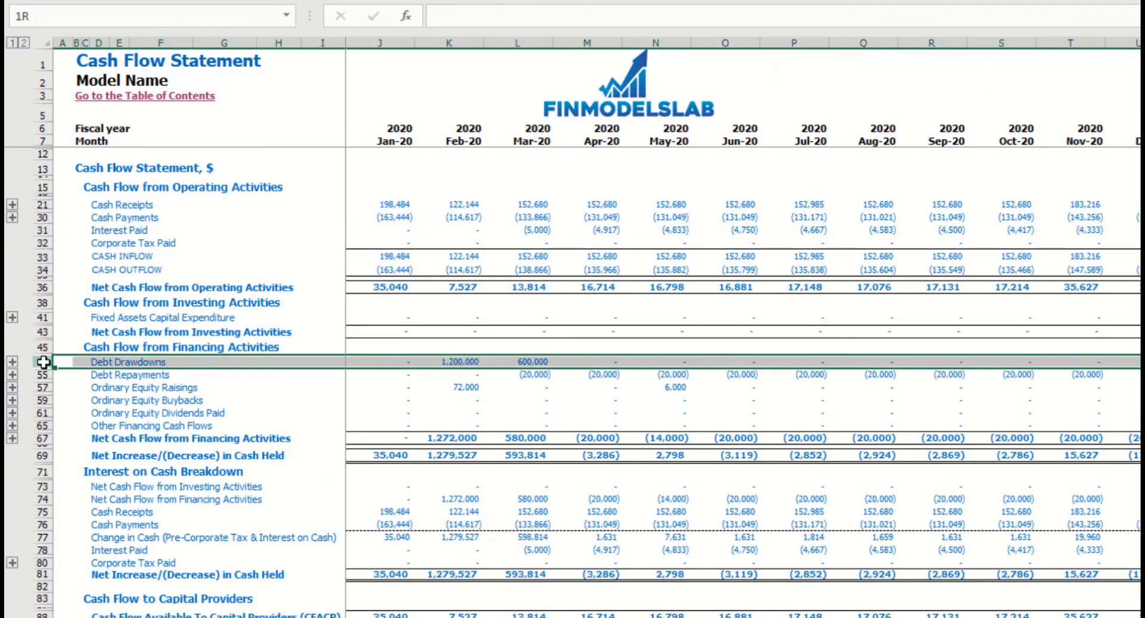
pyautogui.click(41, 375)
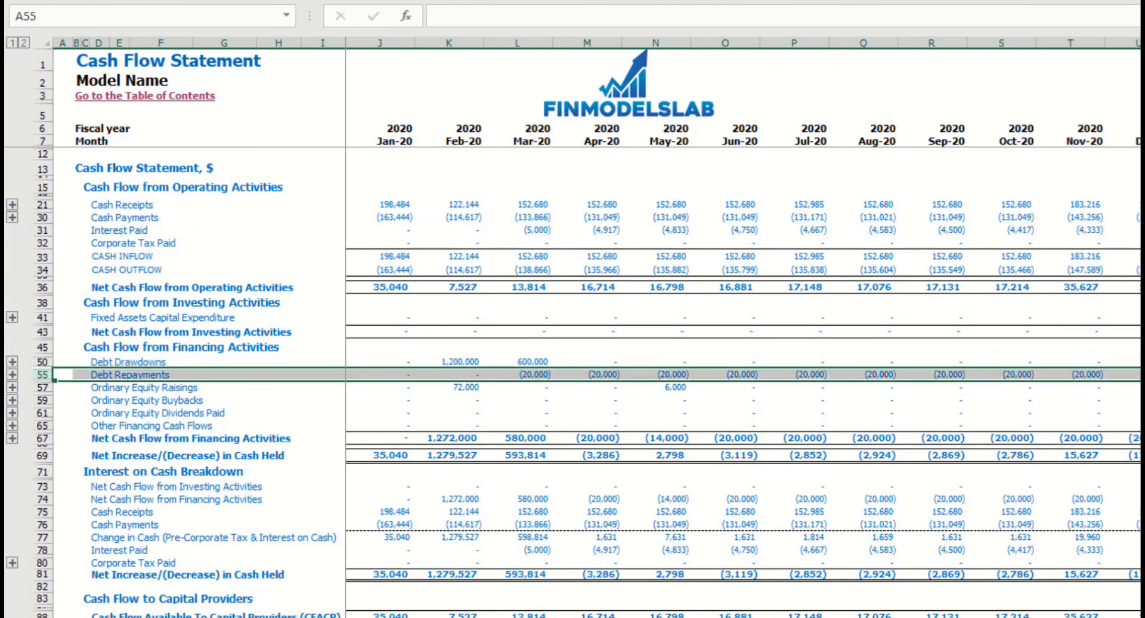
pyautogui.hotkey('ctrl', 'pageup')
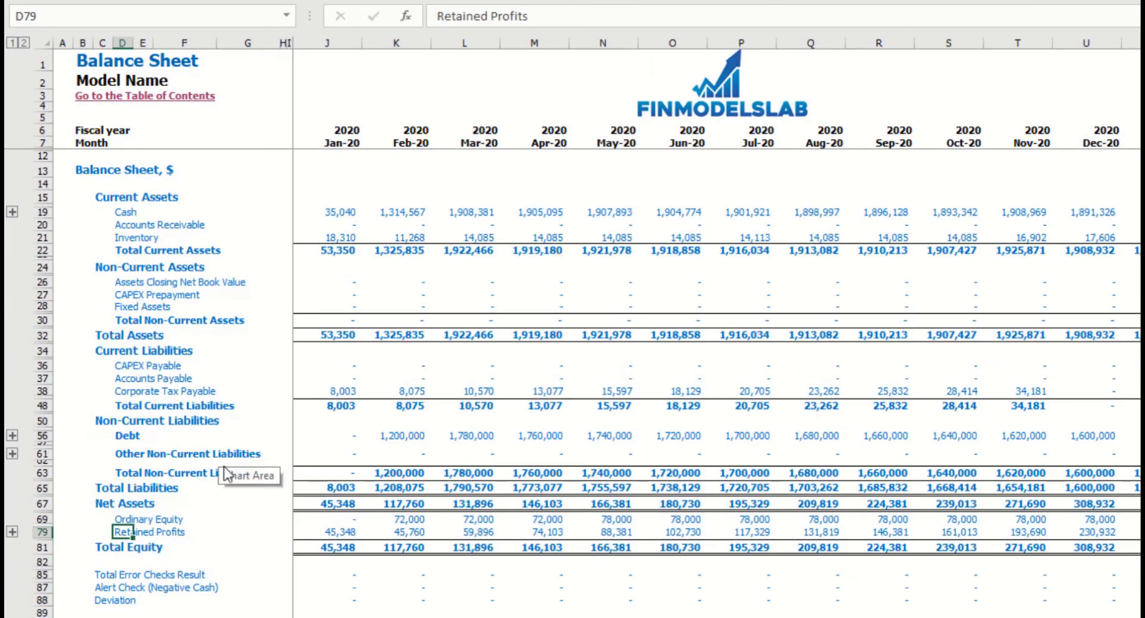
pyautogui.click(41, 435)
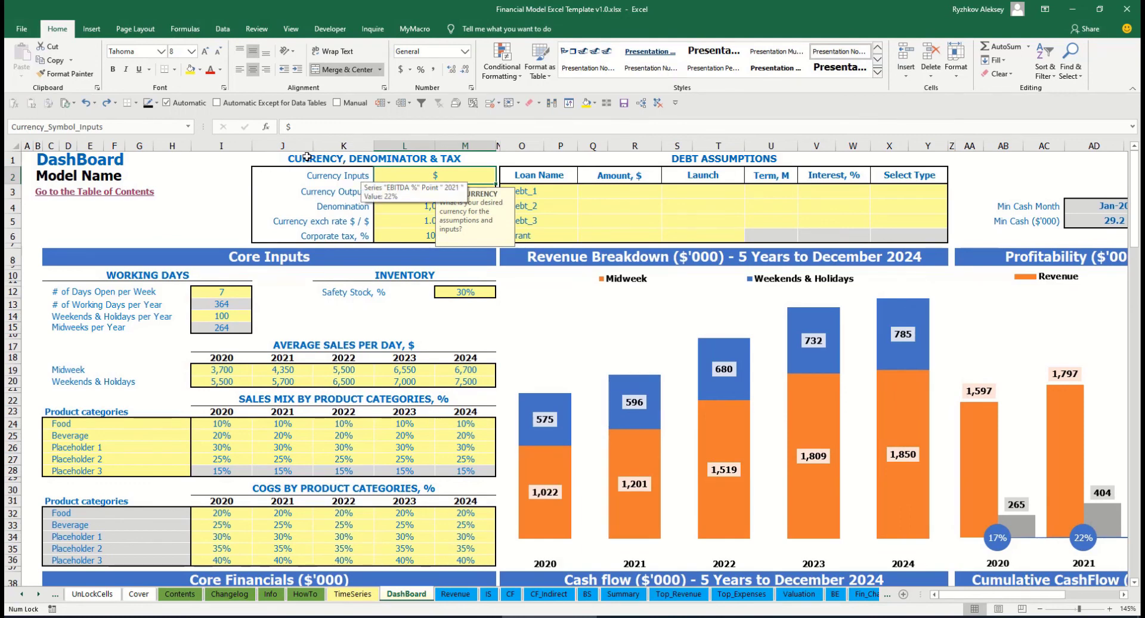
# Set the DashBoard's input currency to USD and its output currency to EUR.
pyautogui.click(207, 180)
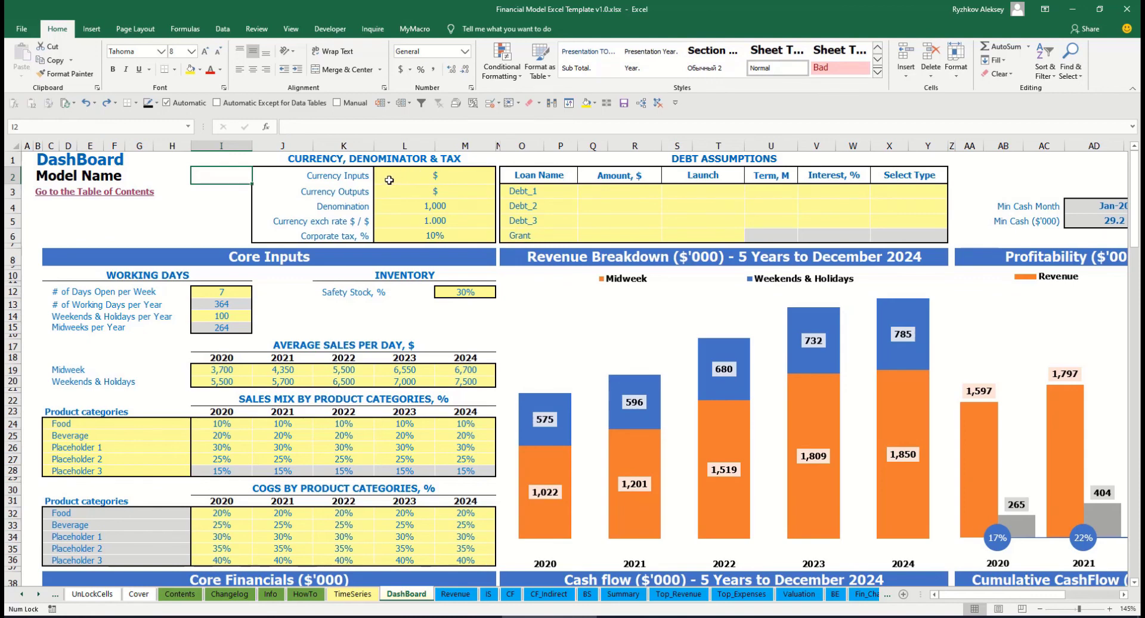
pyautogui.click(420, 177)
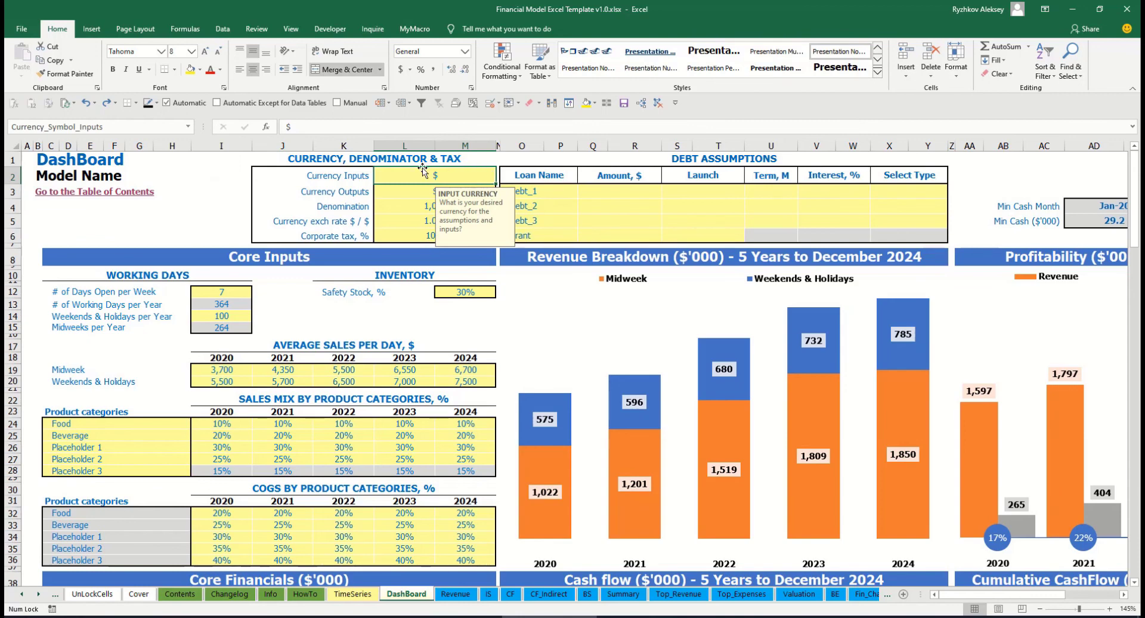
pyautogui.click(377, 196)
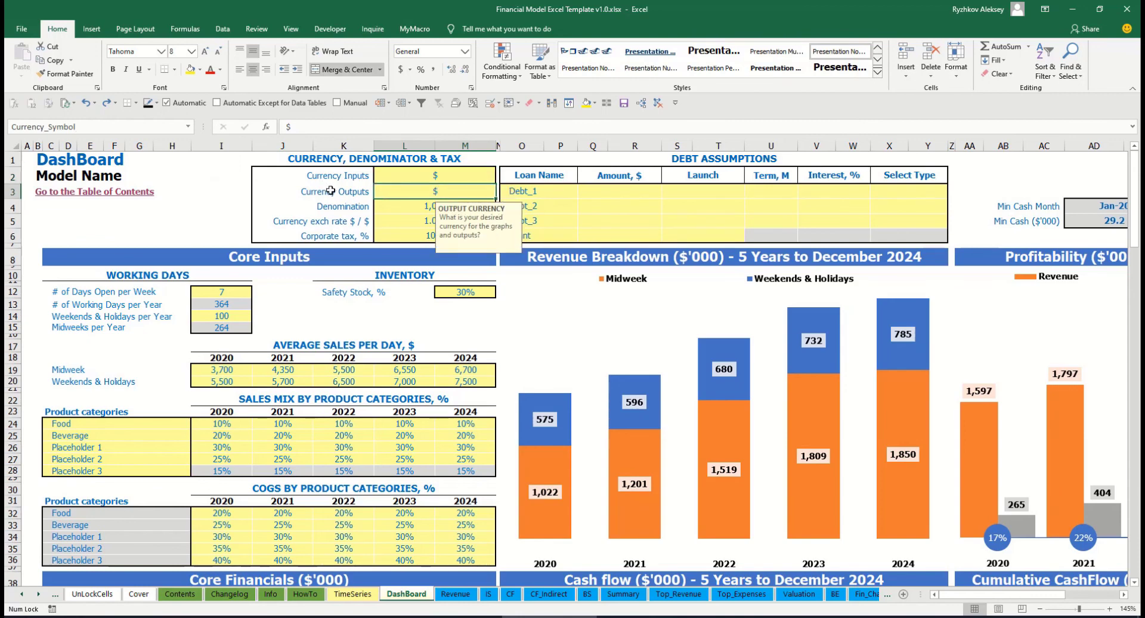
pyautogui.click(409, 178)
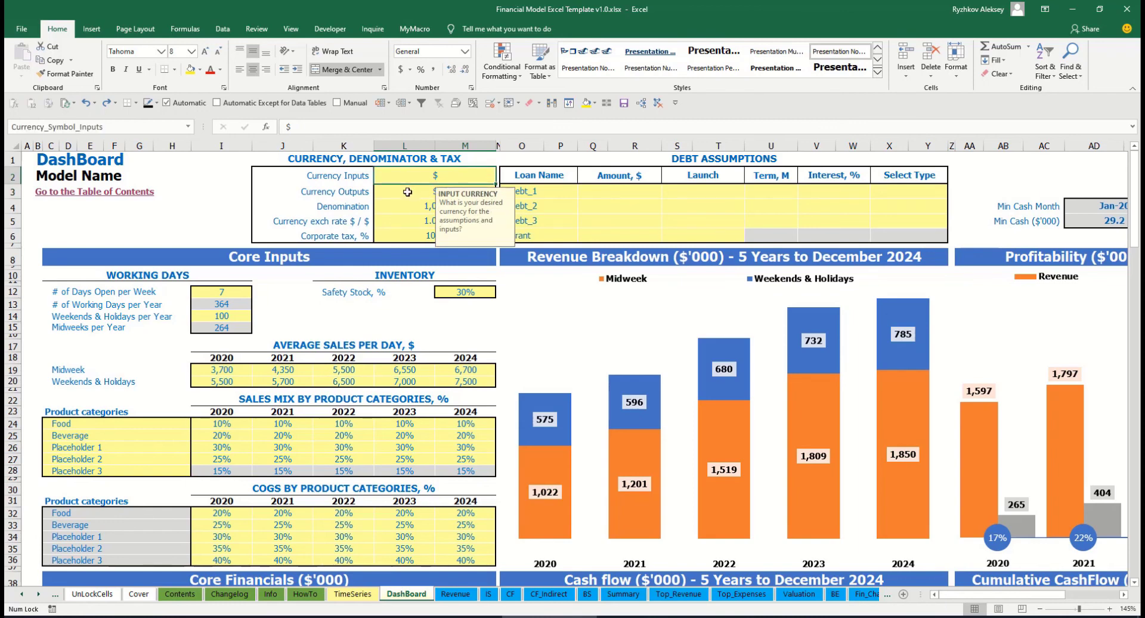
pyautogui.click(407, 192)
pyautogui.write('USD')
pyautogui.press('Return')
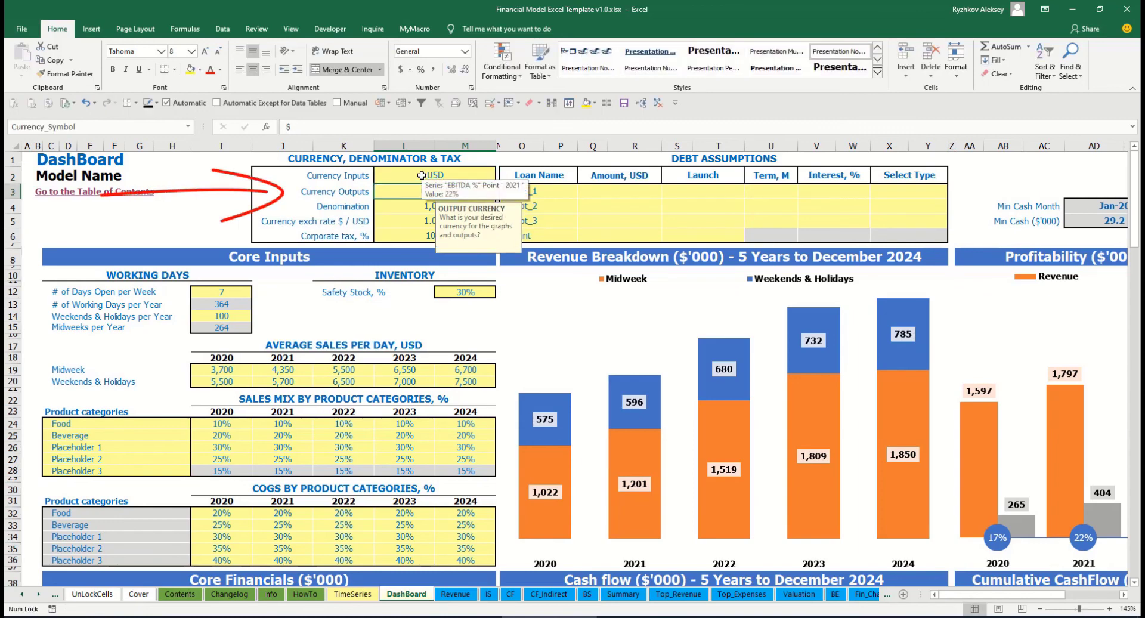
pyautogui.write('EUR')
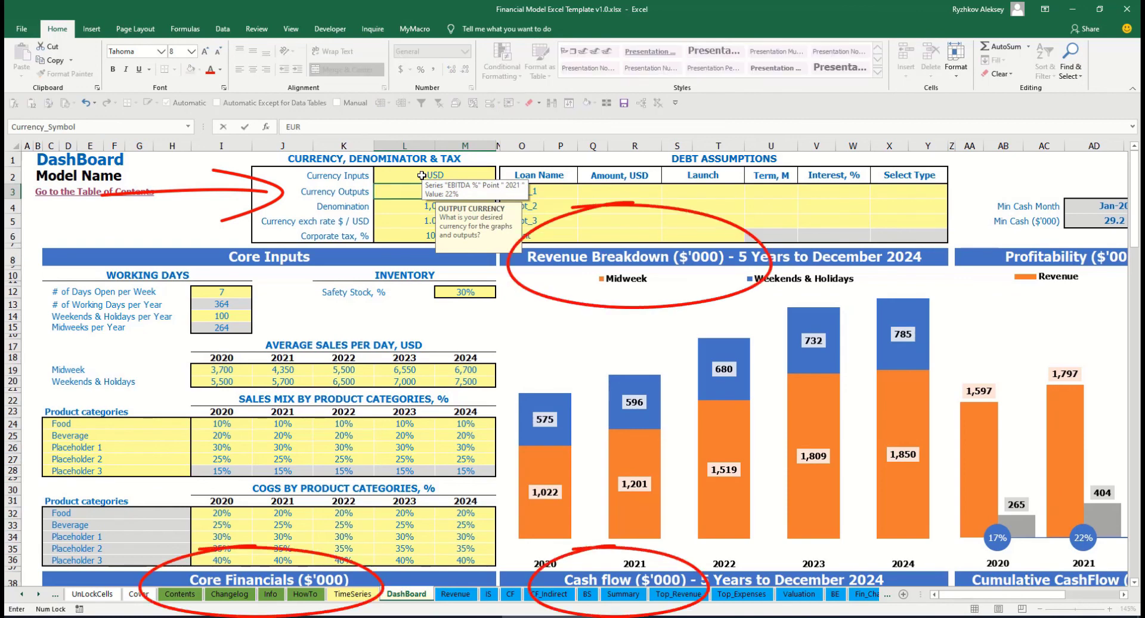
pyautogui.press('Return')
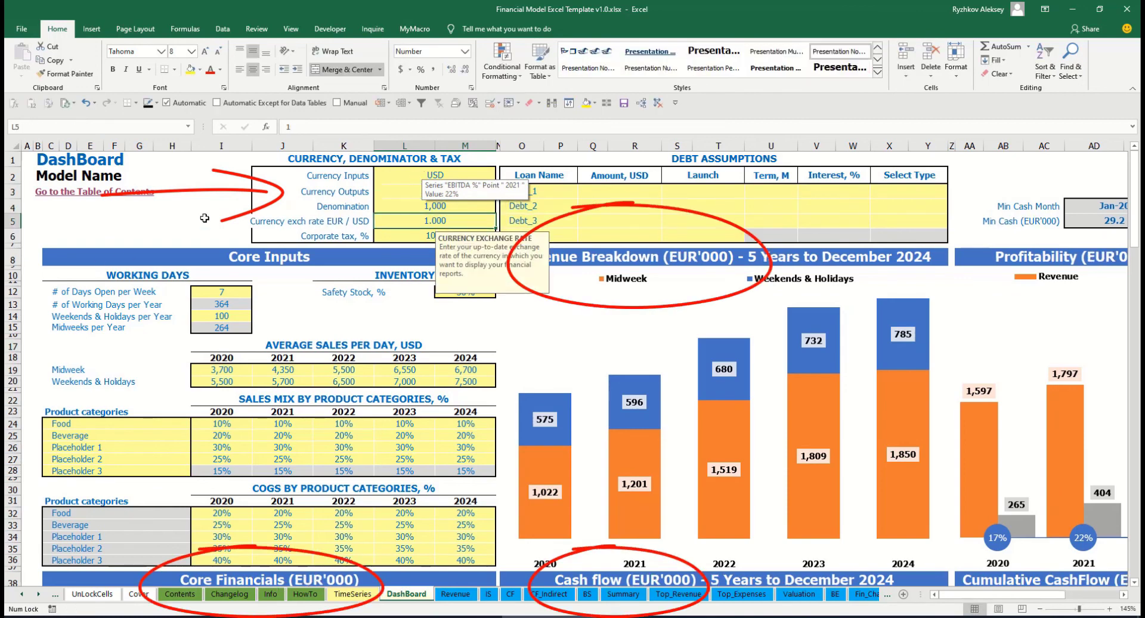
# Set the EUR / USD currency exchange rate to 1.2.
pyautogui.click(209, 192)
pyautogui.click(410, 228)
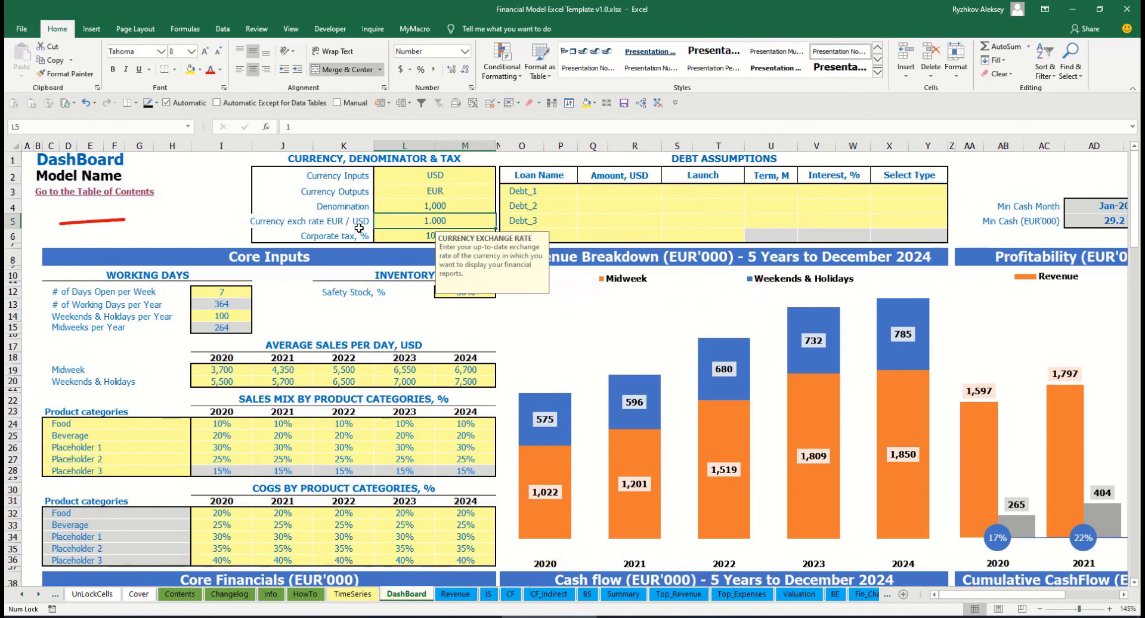
pyautogui.write('1.2')
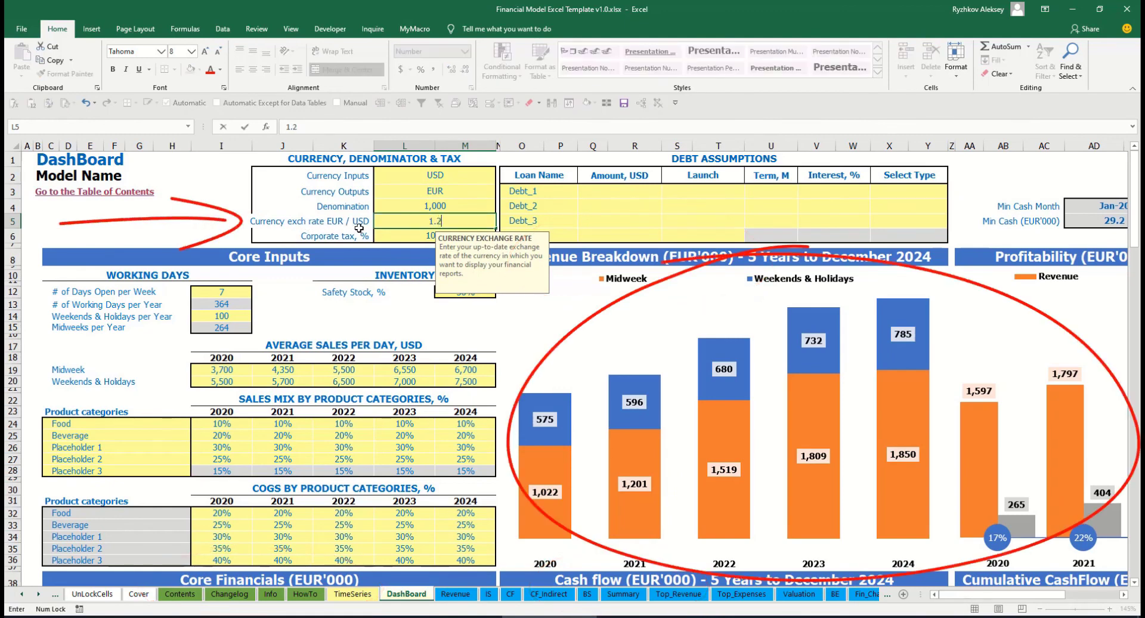
pyautogui.press('Return')
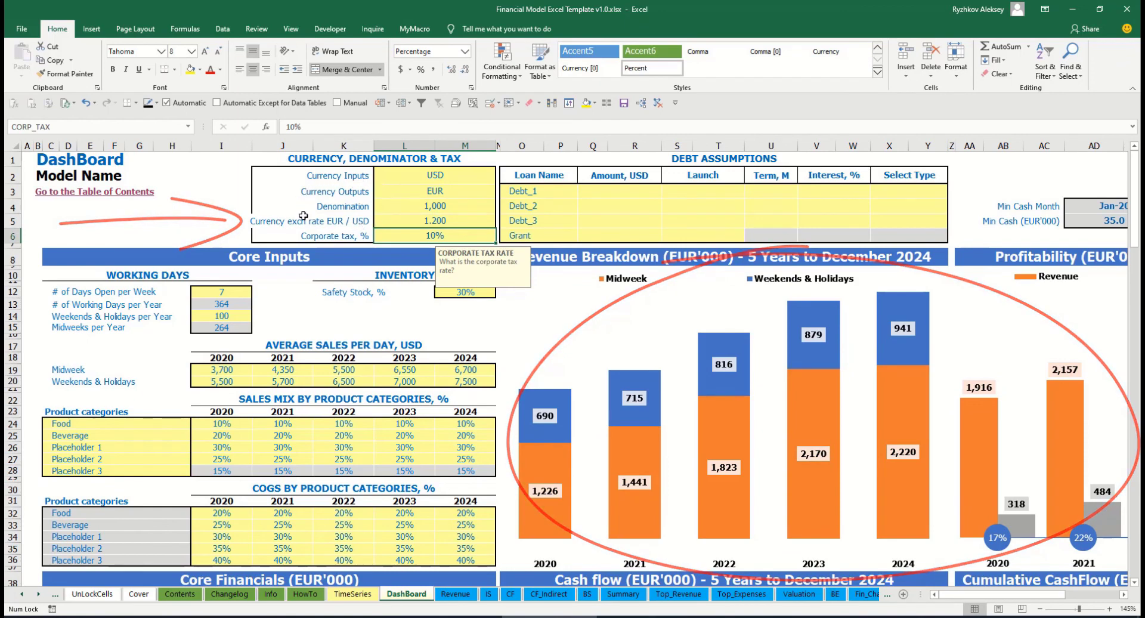
# Review the input currency, output currency, exchange rate and denomination cells on the DashBoard.
pyautogui.click(412, 177)
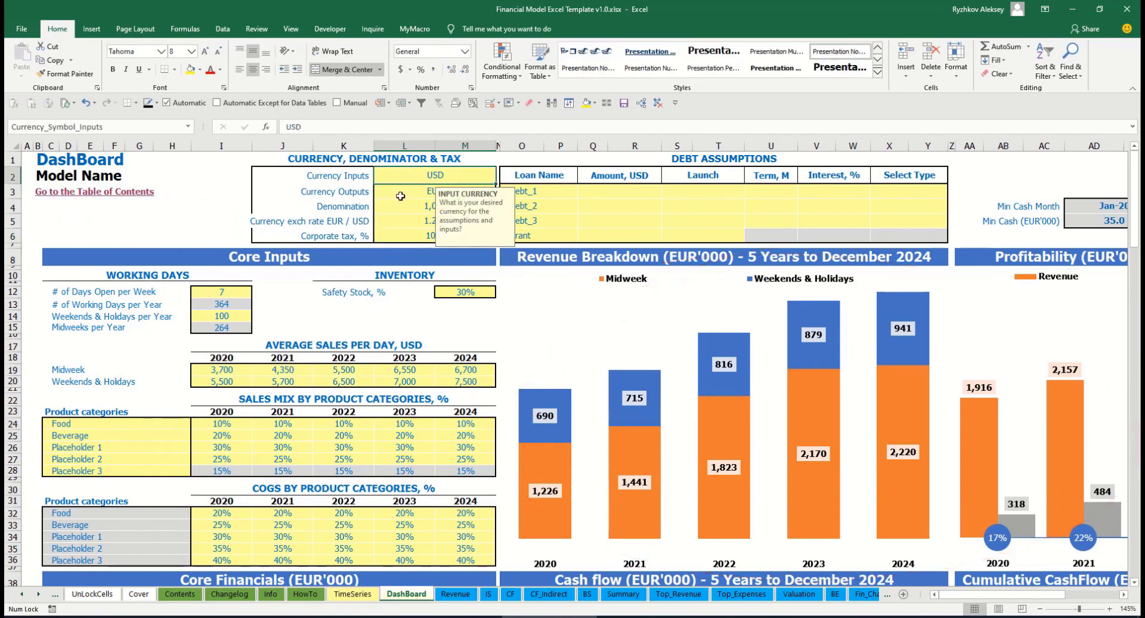
pyautogui.click(403, 191)
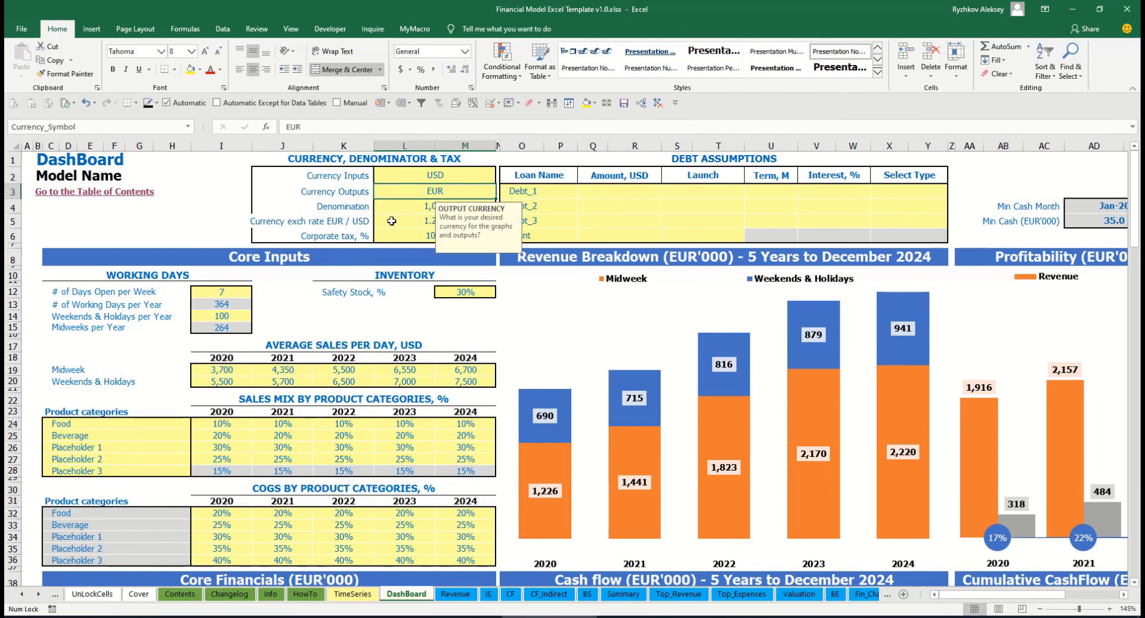
pyautogui.click(391, 222)
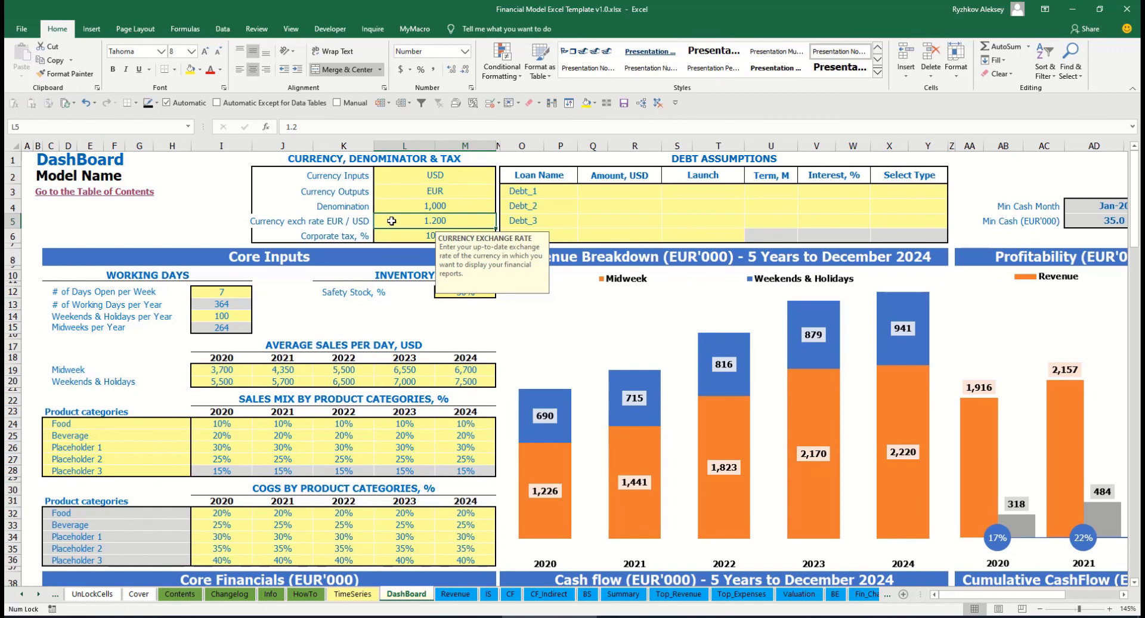
pyautogui.click(413, 204)
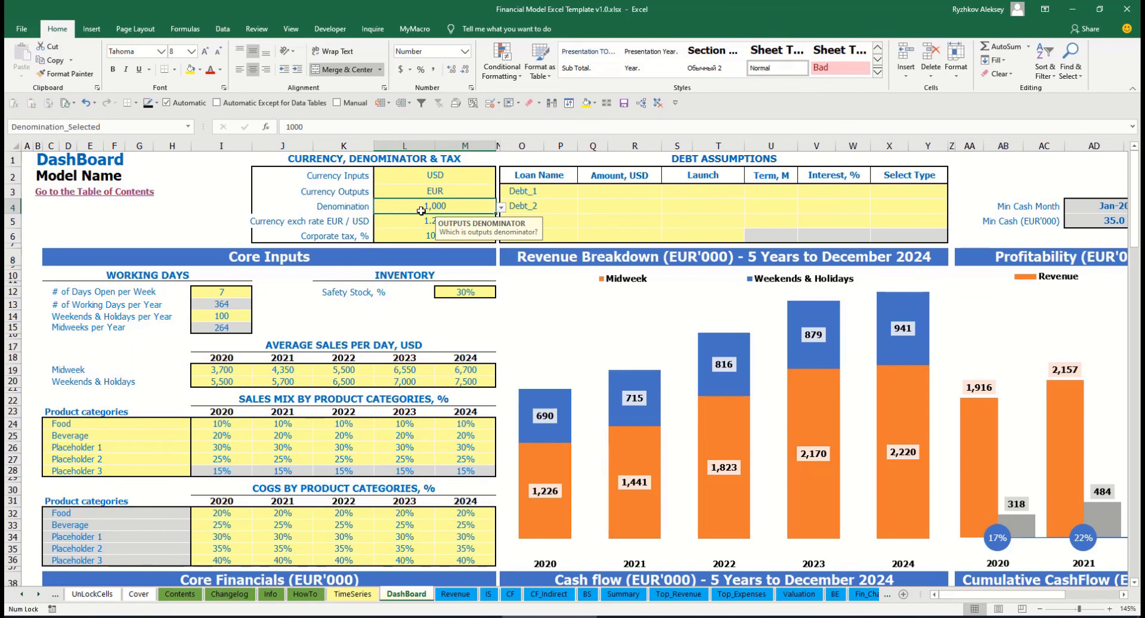
# Change the DashBoard's output denomination to 1,000,000 and compare the Income Statement headings and figures on the Summary sheet.
pyautogui.click(624, 593)
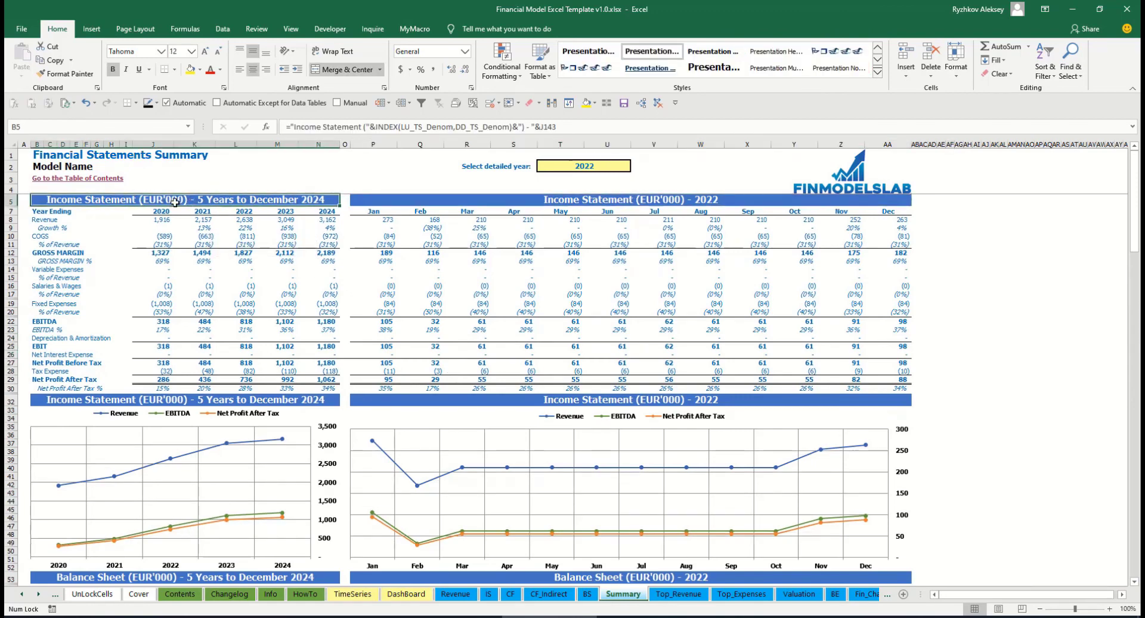
pyautogui.click(408, 594)
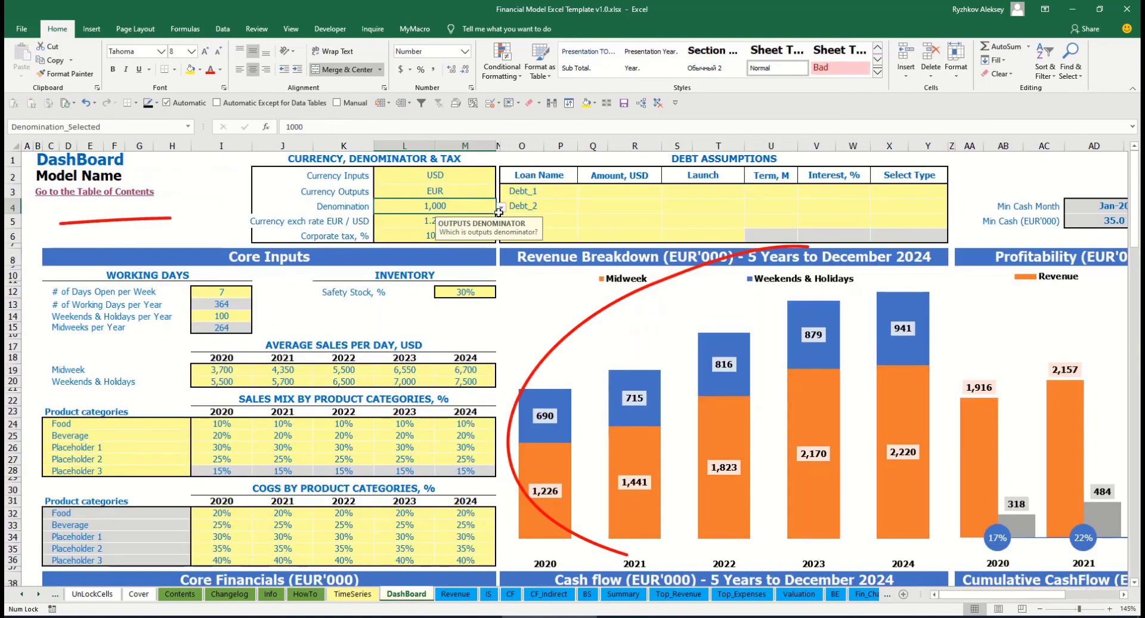
pyautogui.click(501, 207)
pyautogui.click(441, 242)
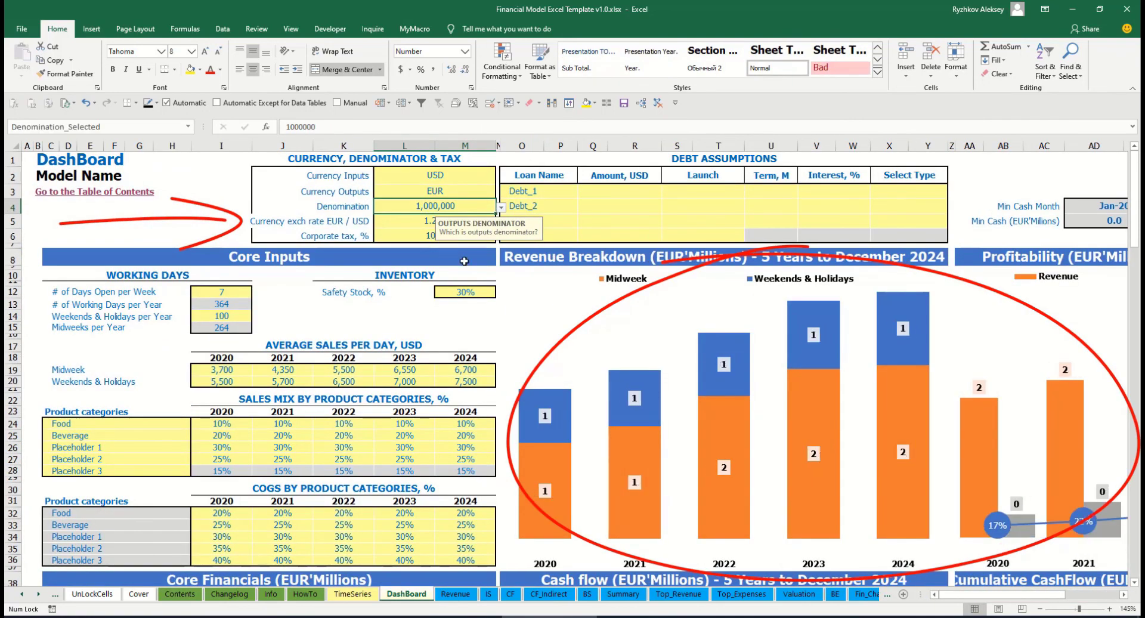
pyautogui.click(620, 594)
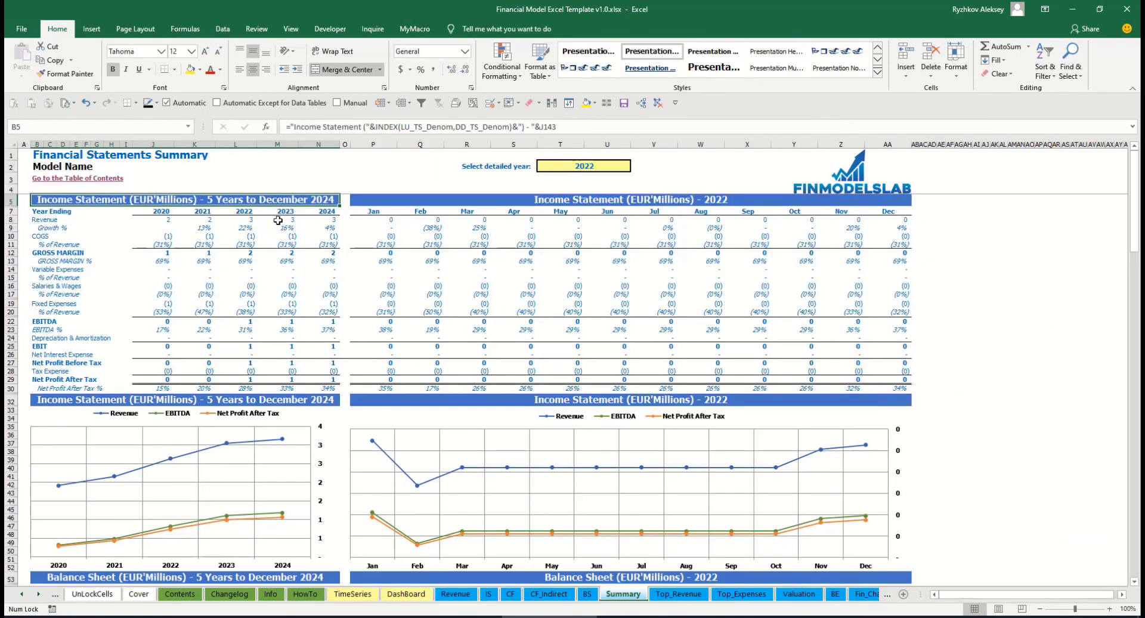
pyautogui.click(465, 202)
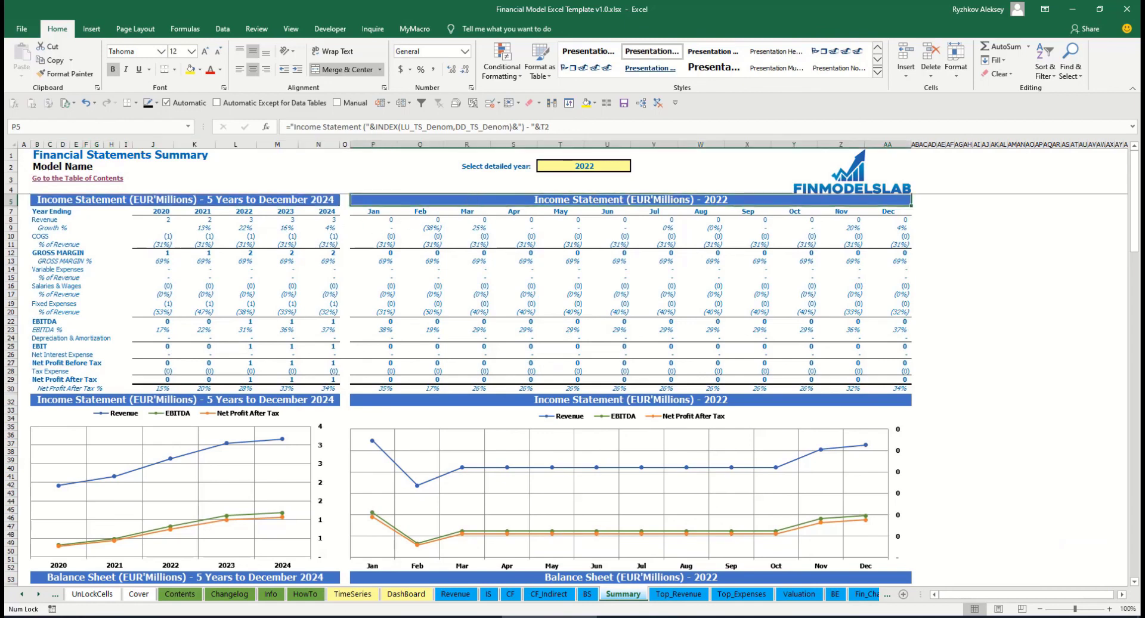
# Set the DashBoard's output denomination to 1 and check the Income Statement figures on the Summary sheet.
pyautogui.click(406, 593)
pyautogui.click(500, 207)
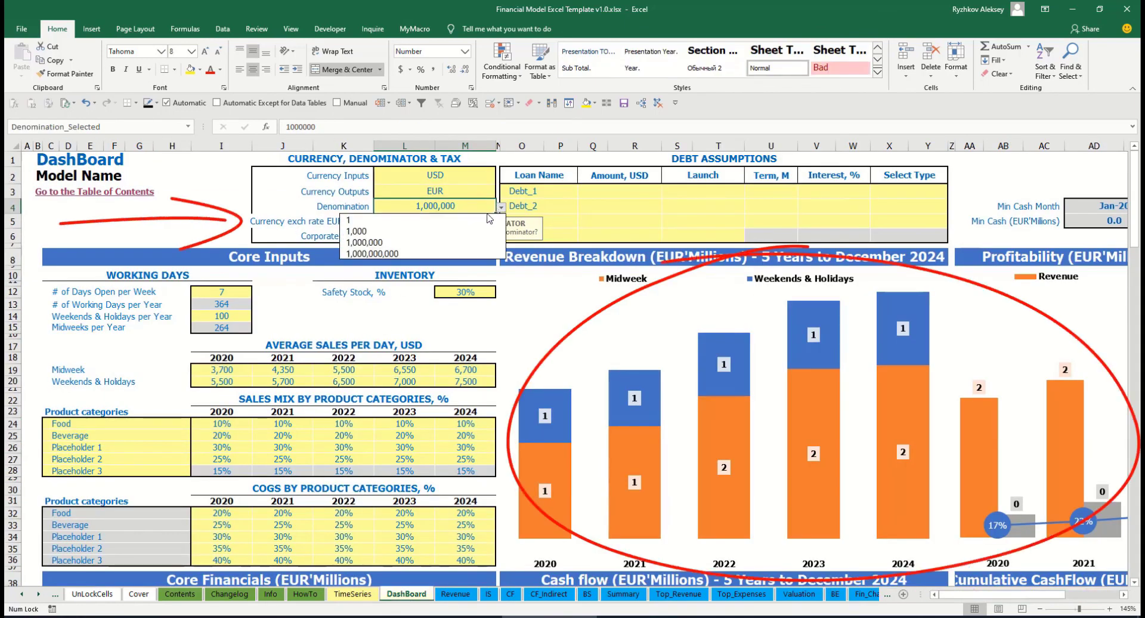
pyautogui.click(421, 221)
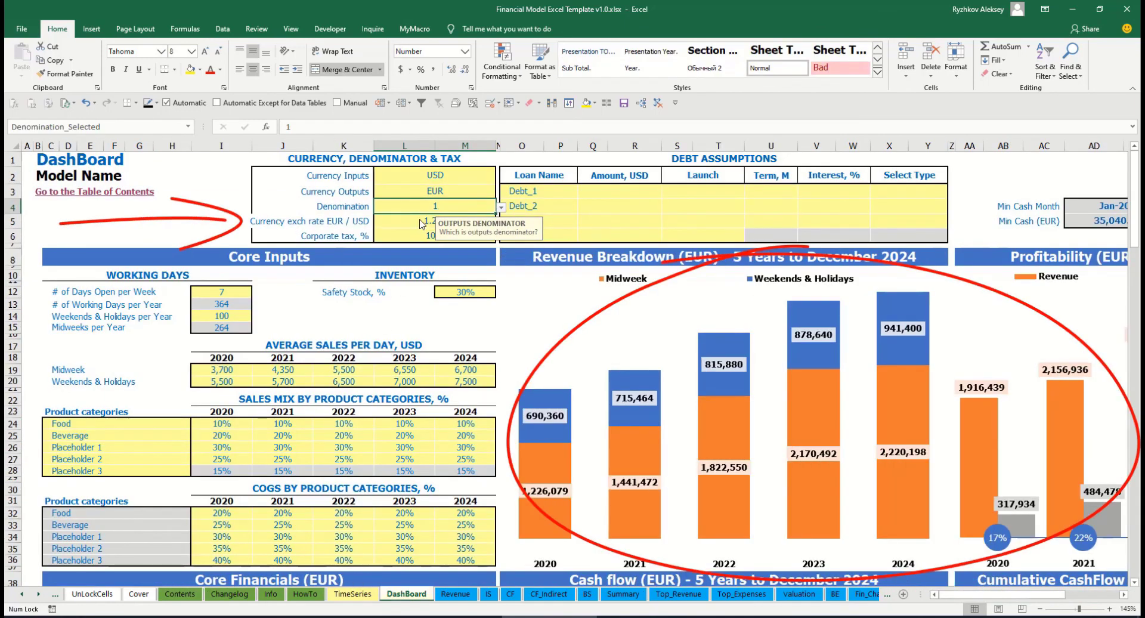
pyautogui.click(622, 594)
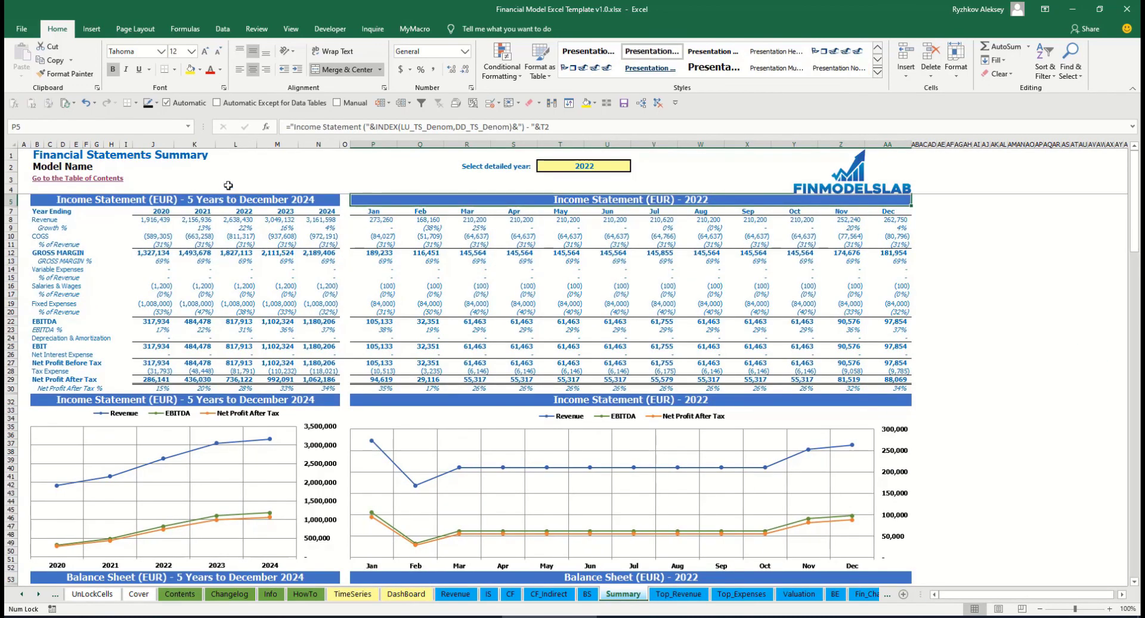
# Set the DashBoard's corporate tax to 15% and check the Tax Expense row in the Income Statement.
pyautogui.click(406, 594)
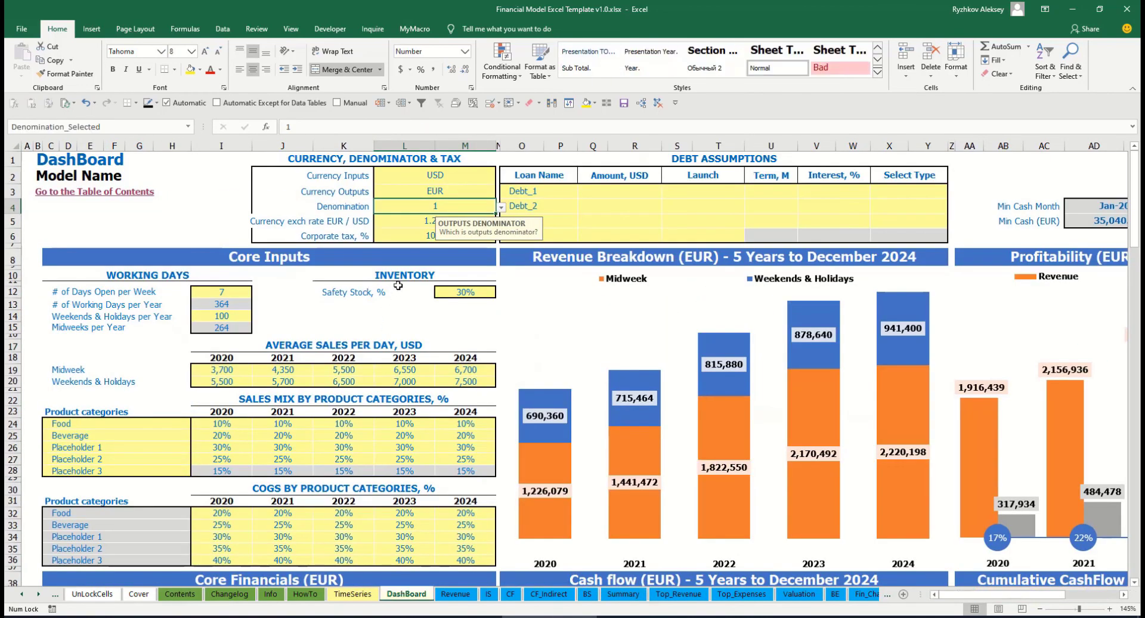
pyautogui.click(410, 232)
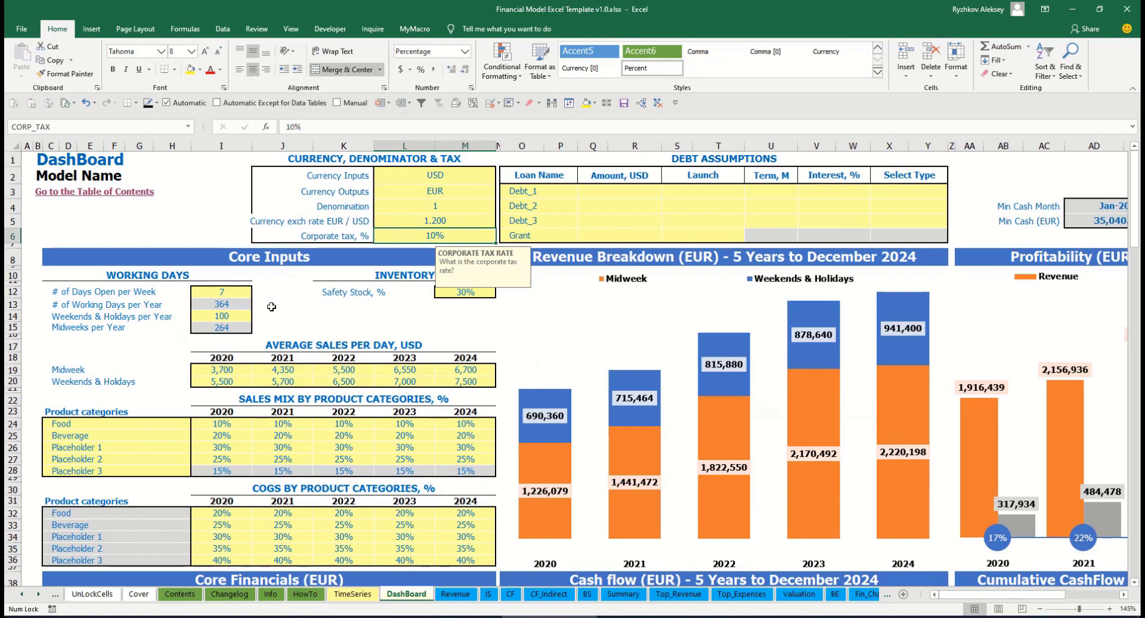
pyautogui.write('15')
pyautogui.press('Return')
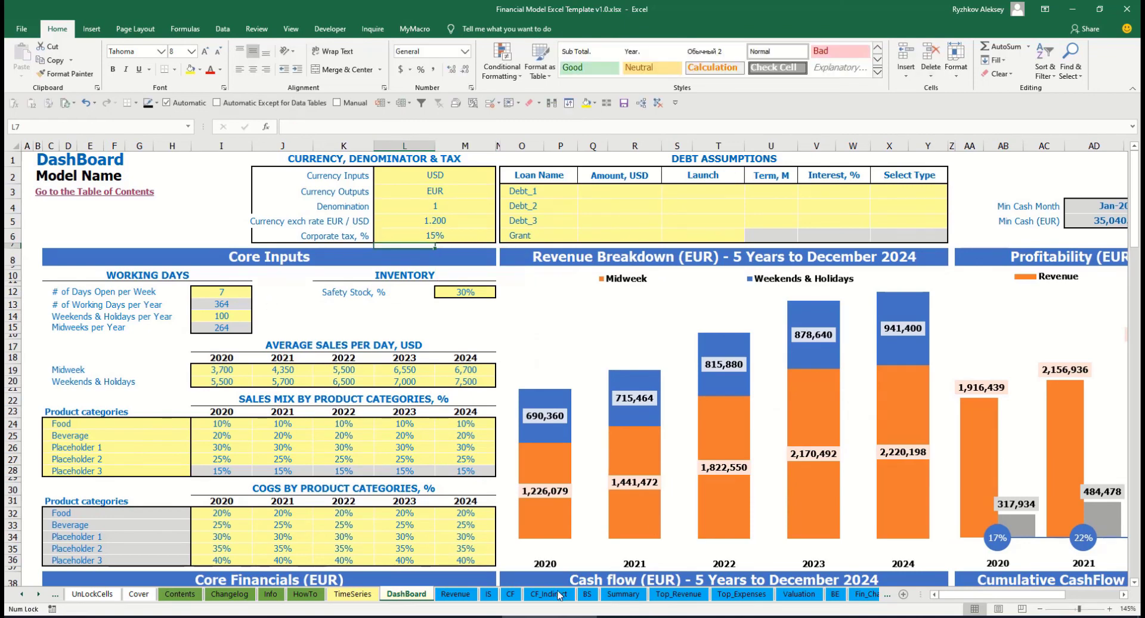
pyautogui.click(489, 594)
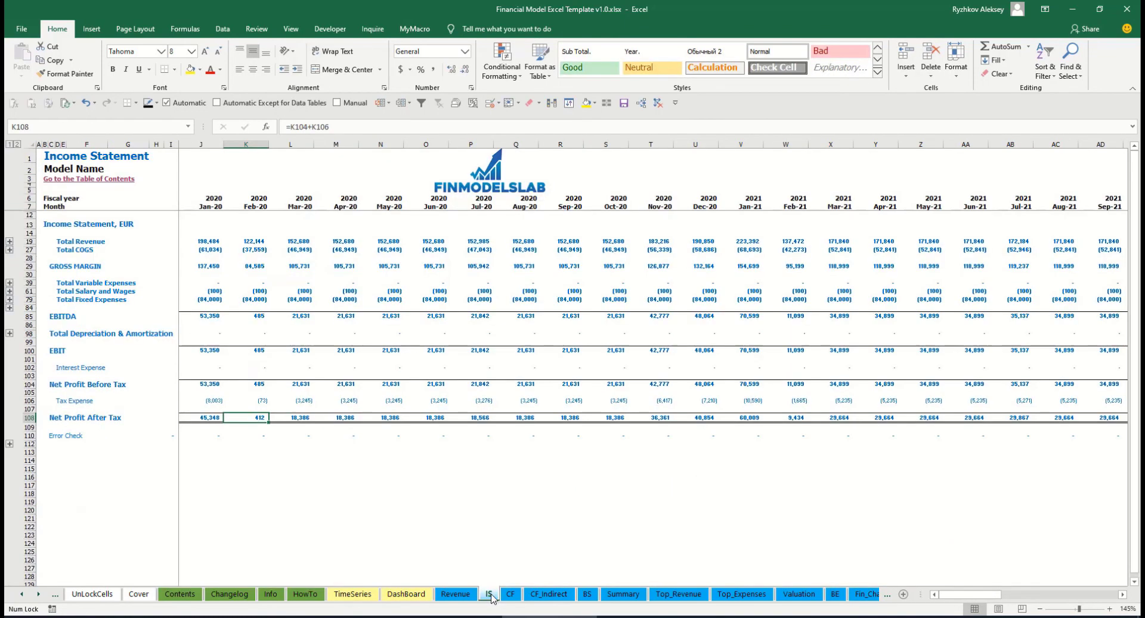
pyautogui.click(30, 401)
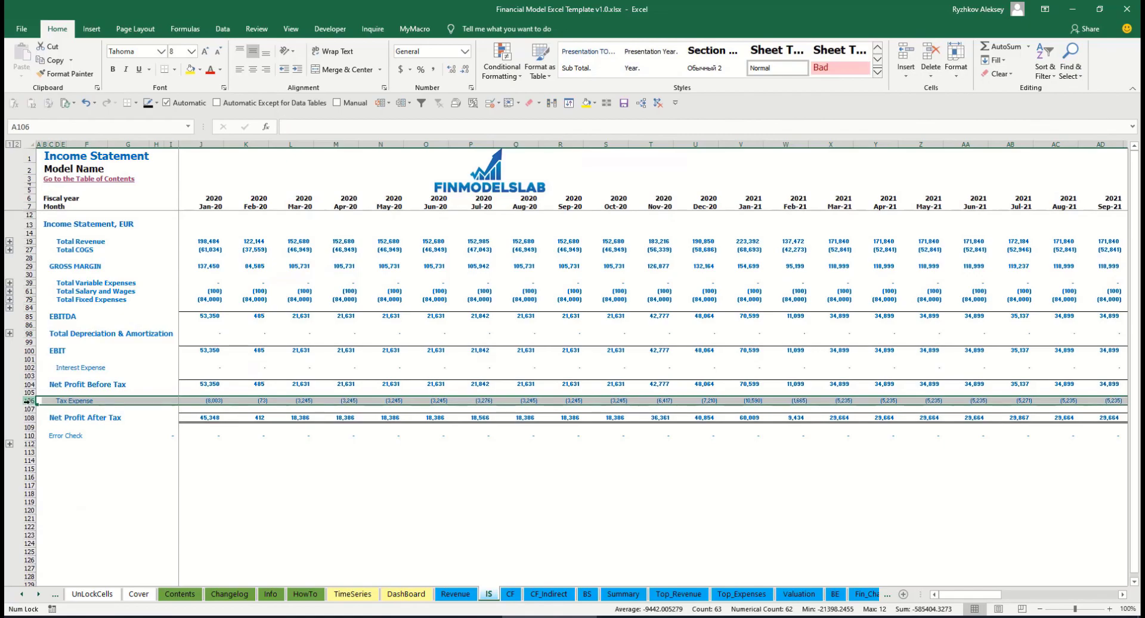